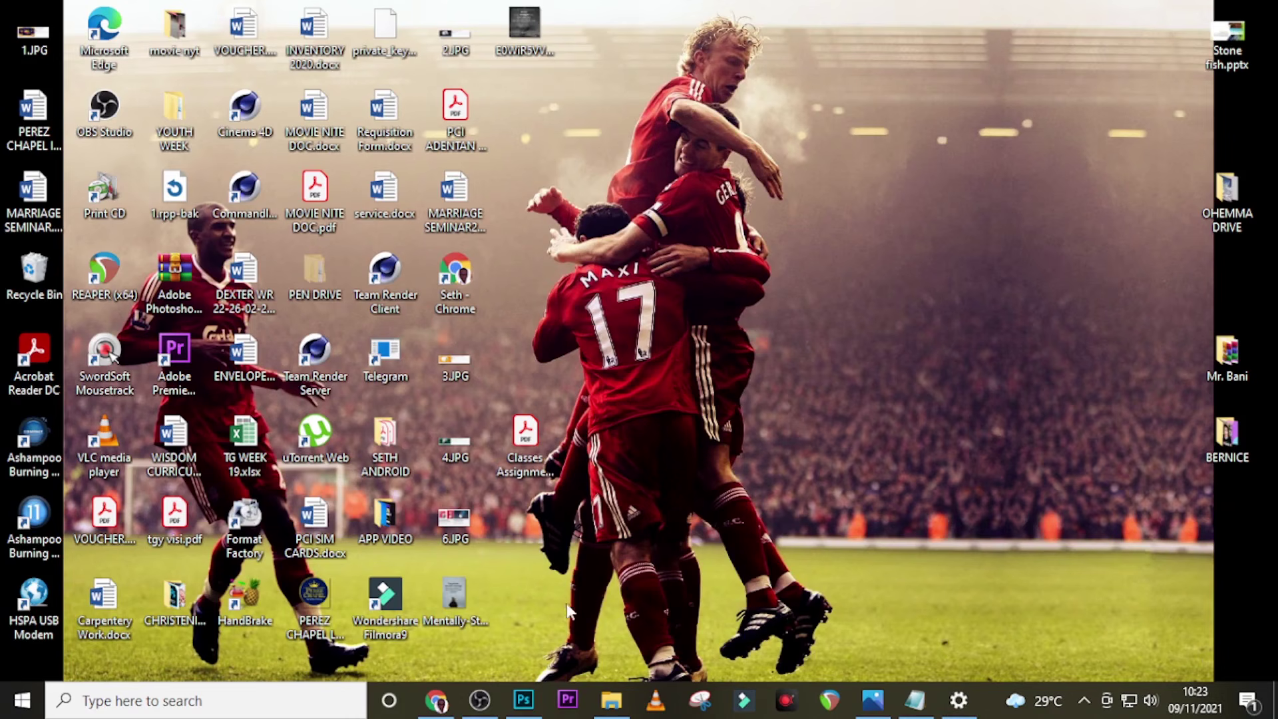
Switch to Photoshop, create a 1500 × 2000 px RGB document at 72 pixels/inch, and place a vertical guide at the canvas centre.
click(536, 697)
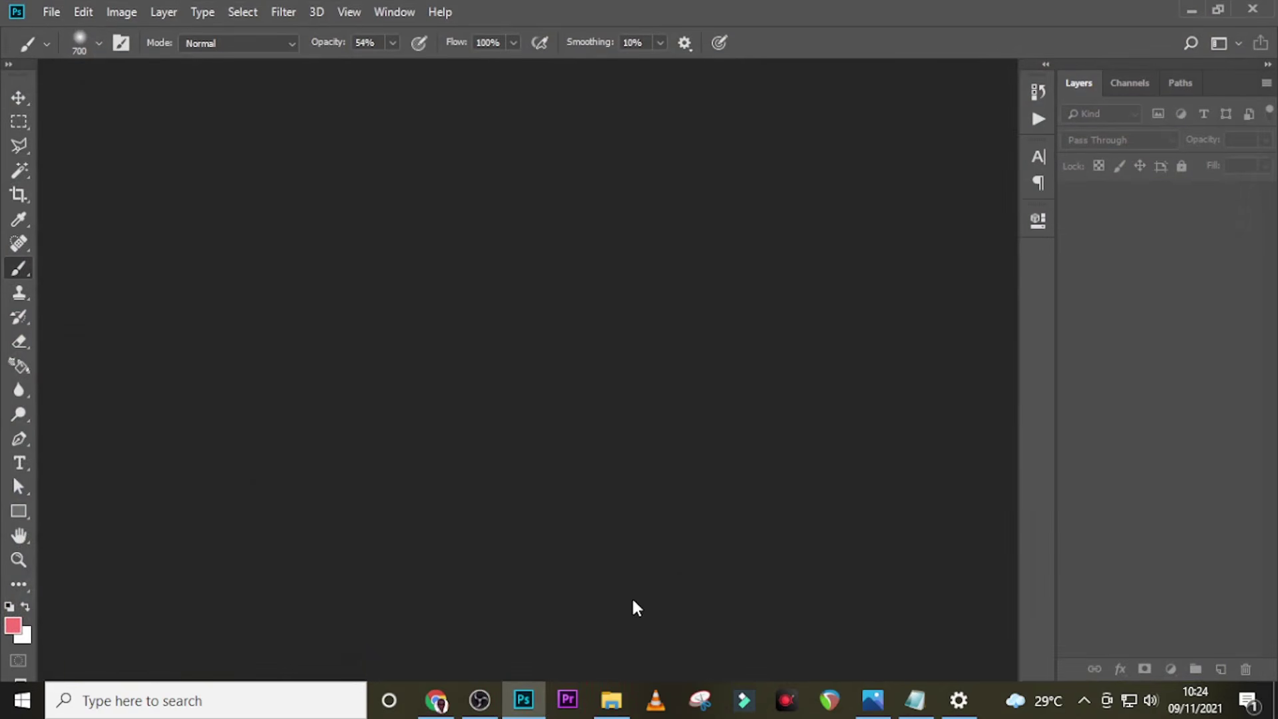
key(ctrl+n)
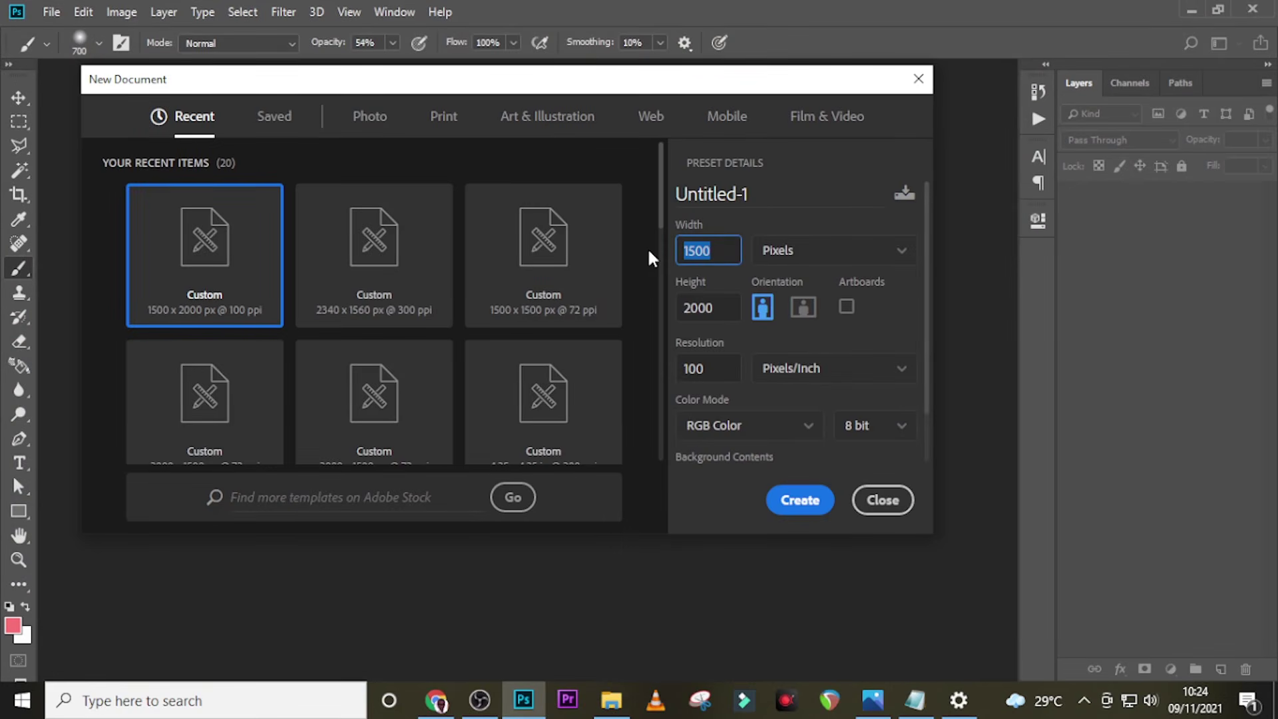
click(721, 306)
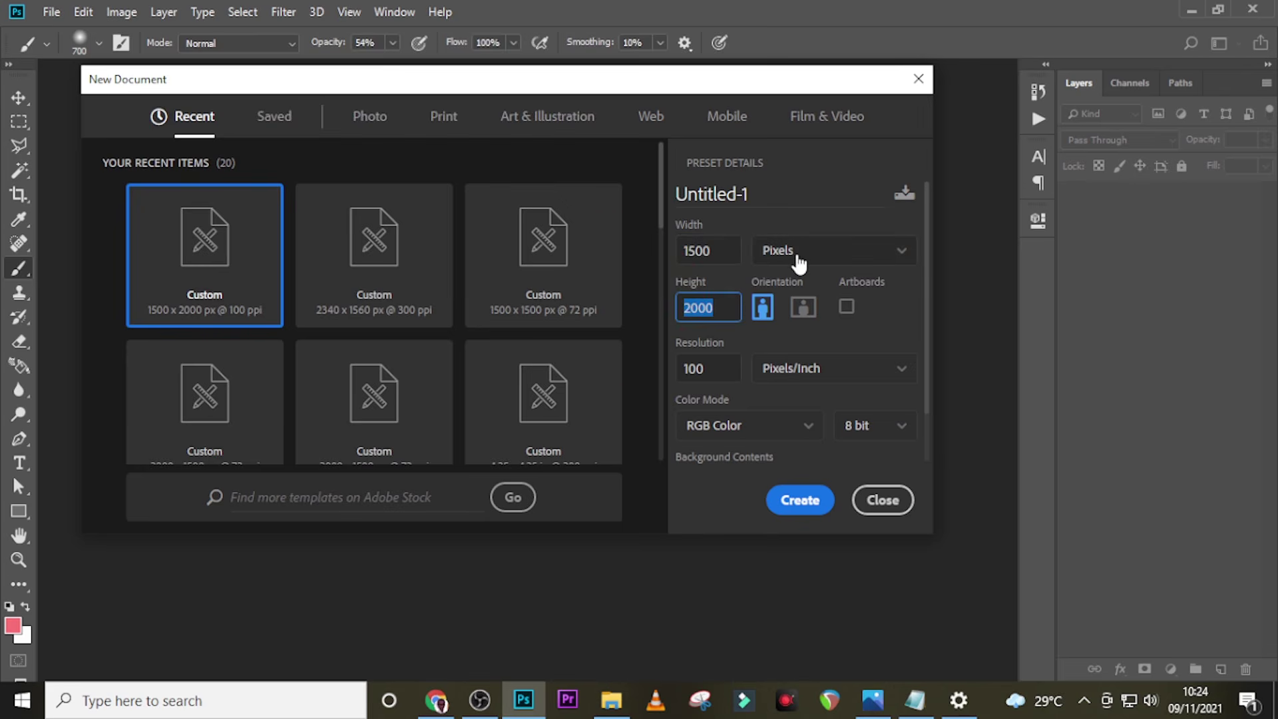
click(678, 365)
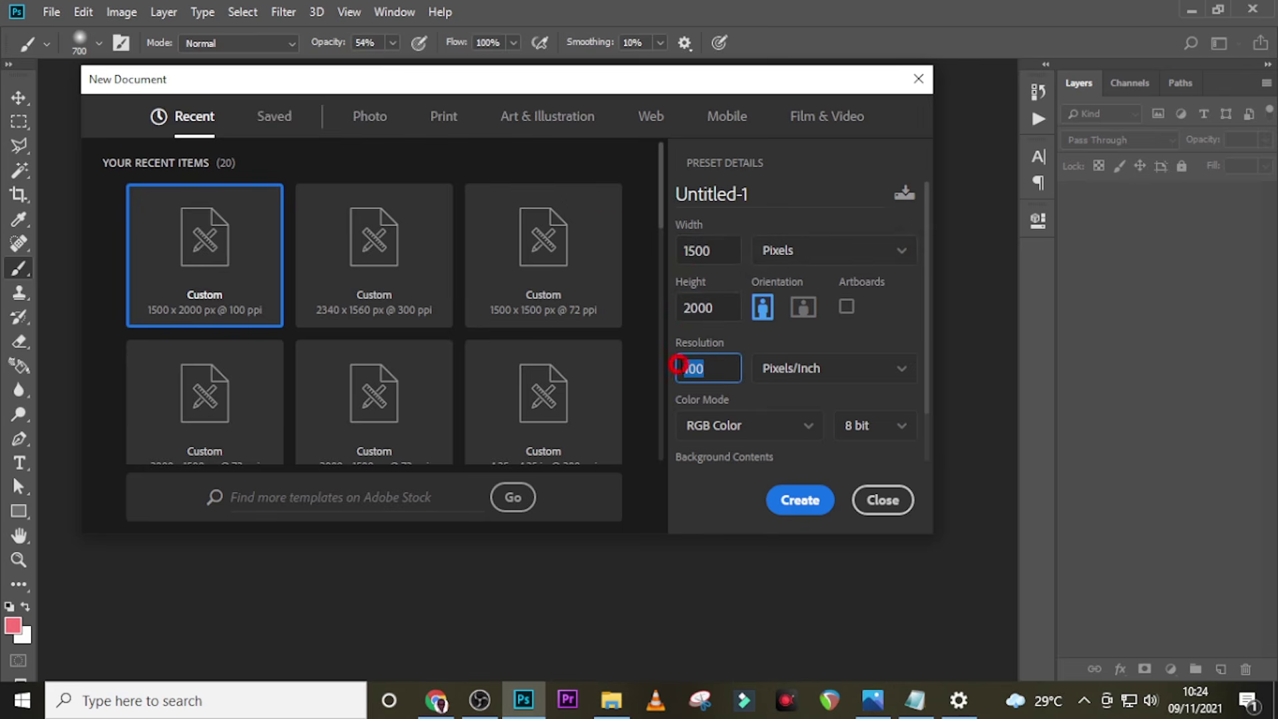
text(72)
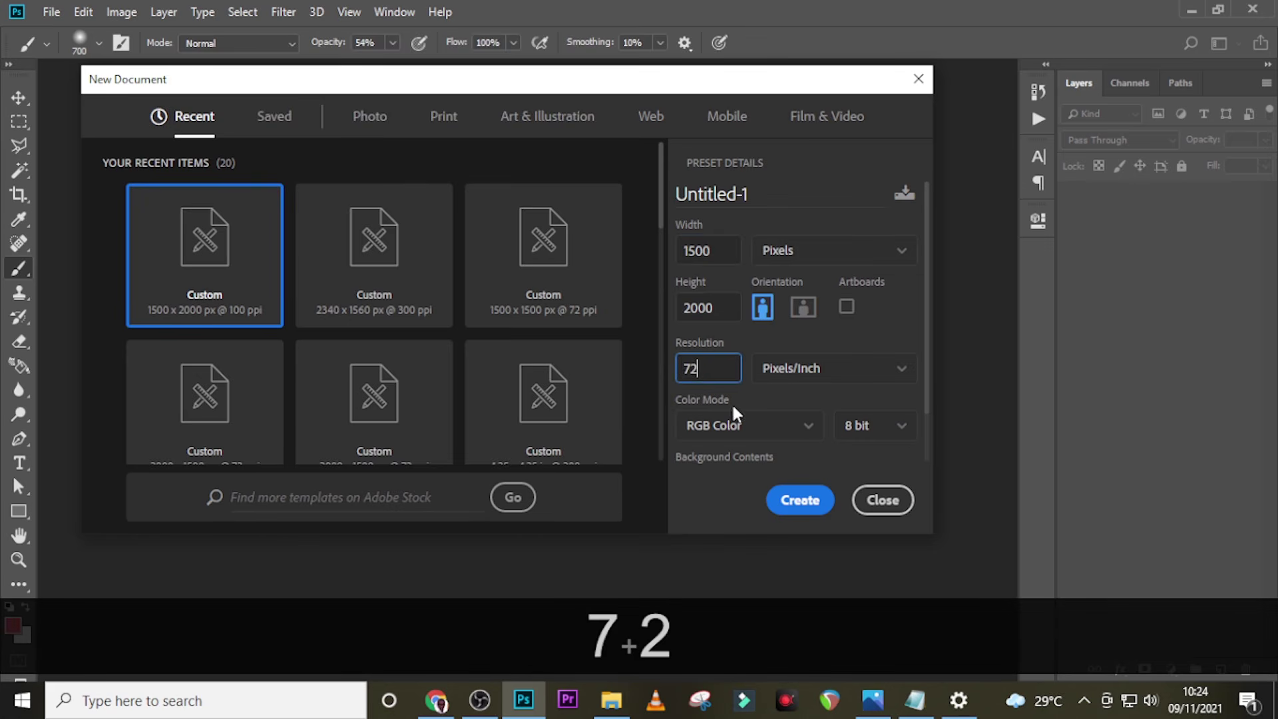
scroll(733, 409, down, 1)
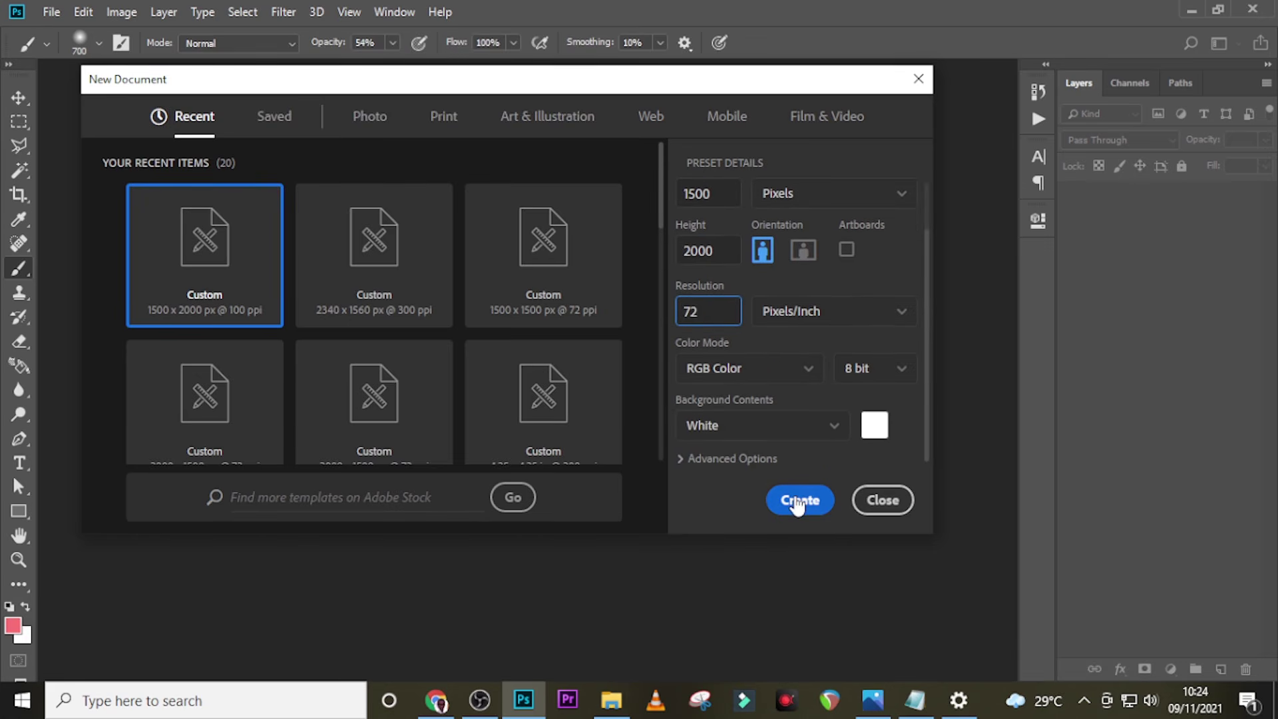
click(798, 500)
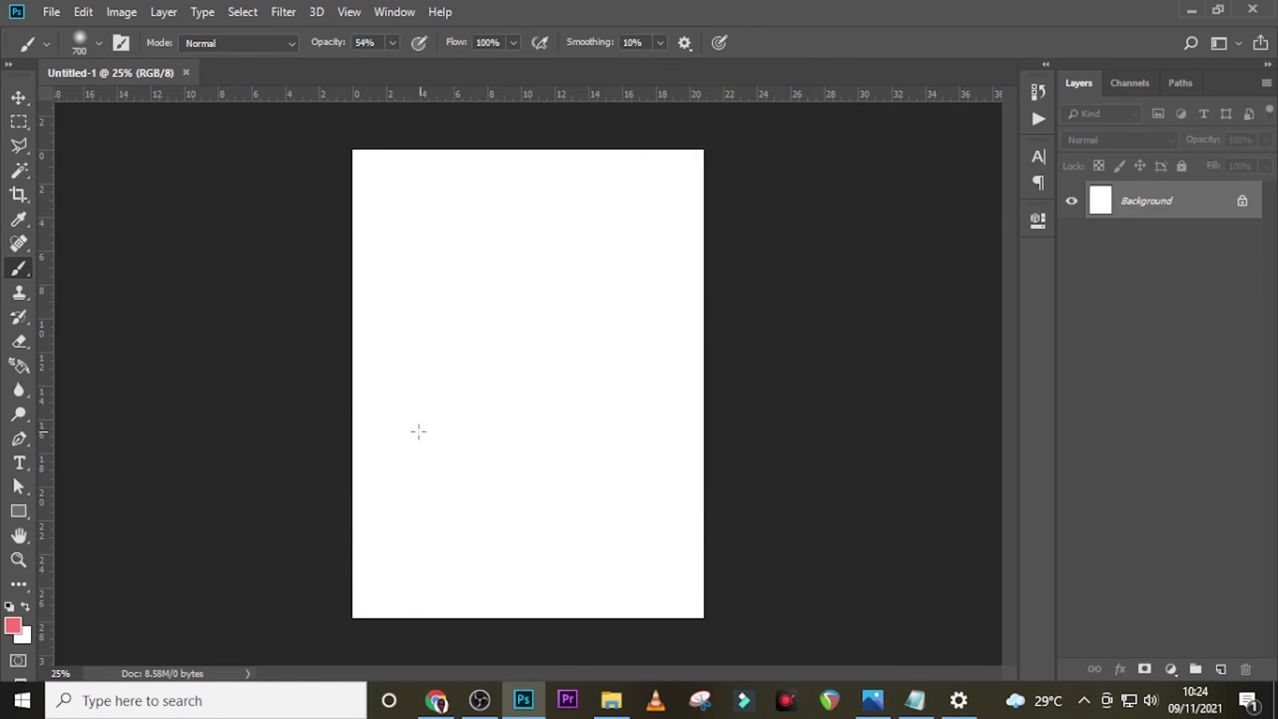
drag(47, 393, 526, 391)
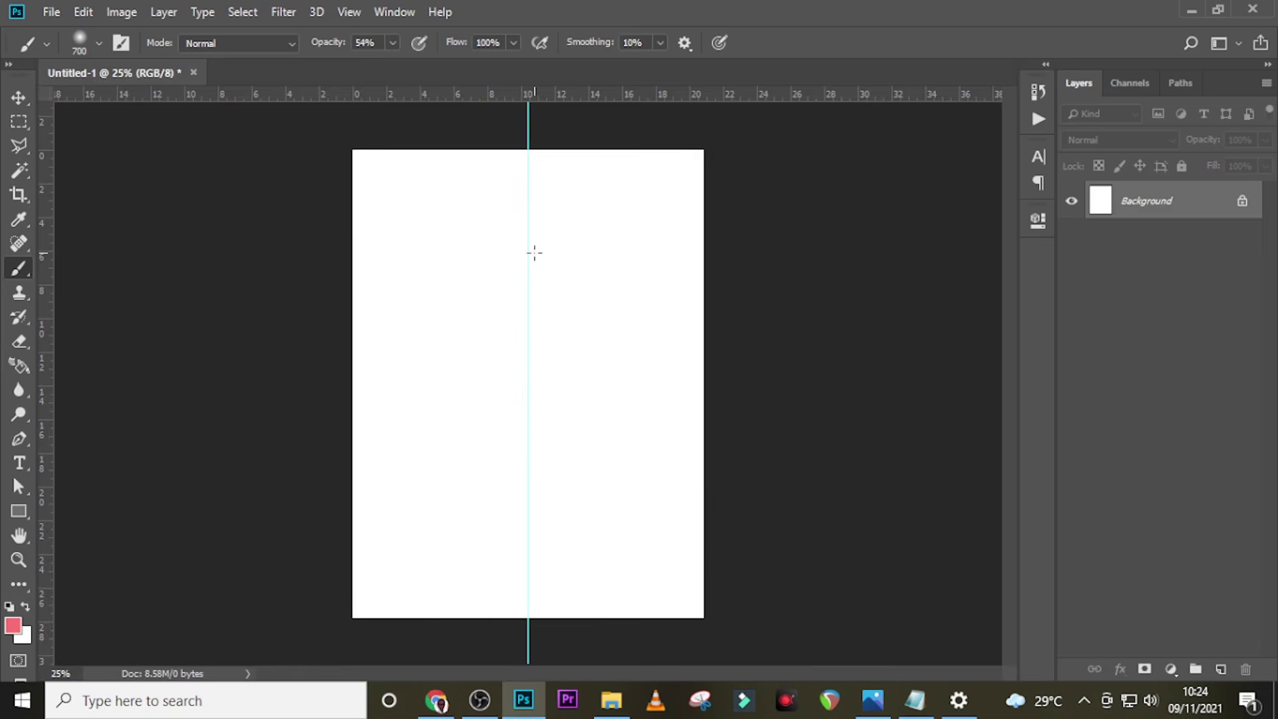
key(ctrl+0)
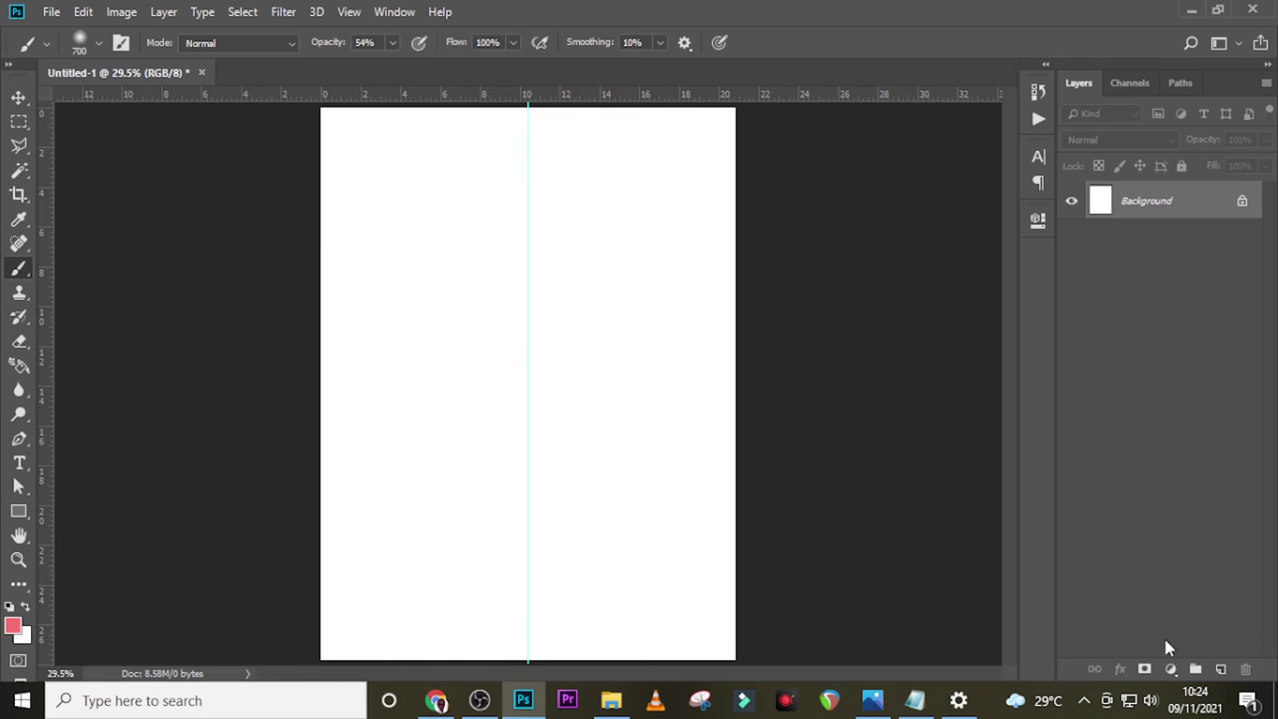
Add a Solid Color fill layer in red, hex C43031, above the background.
click(1170, 669)
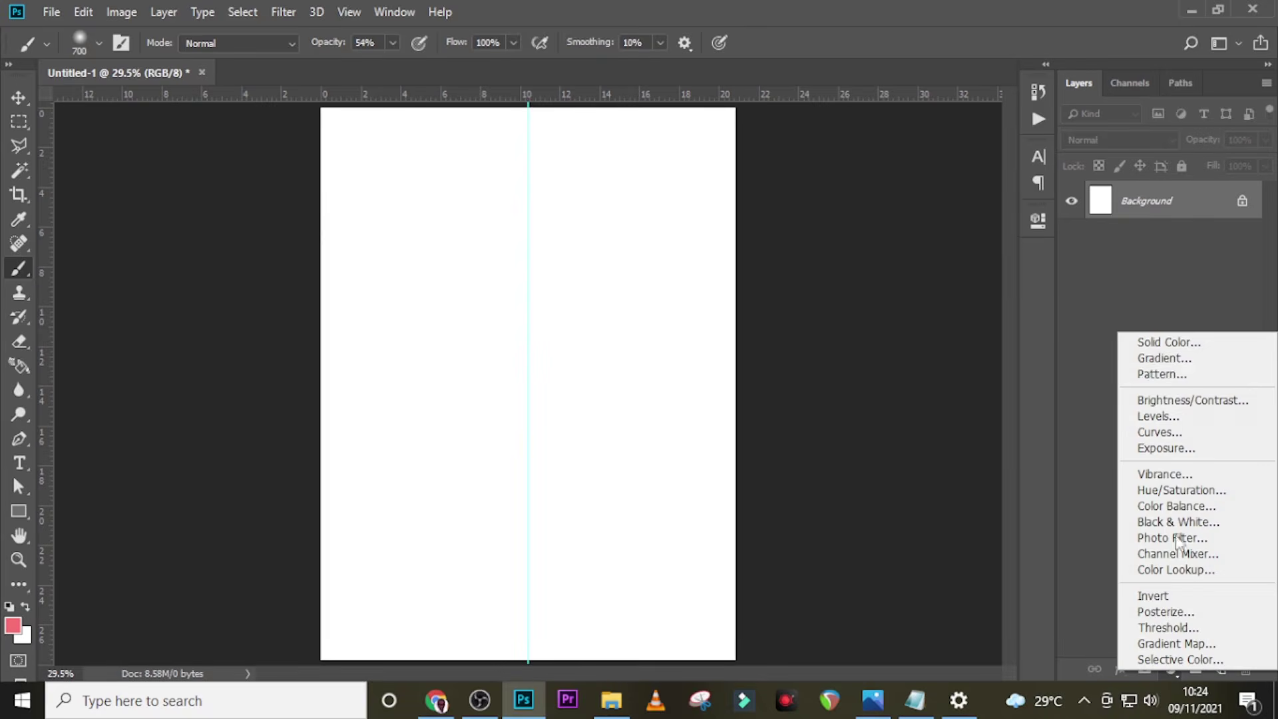
click(1169, 340)
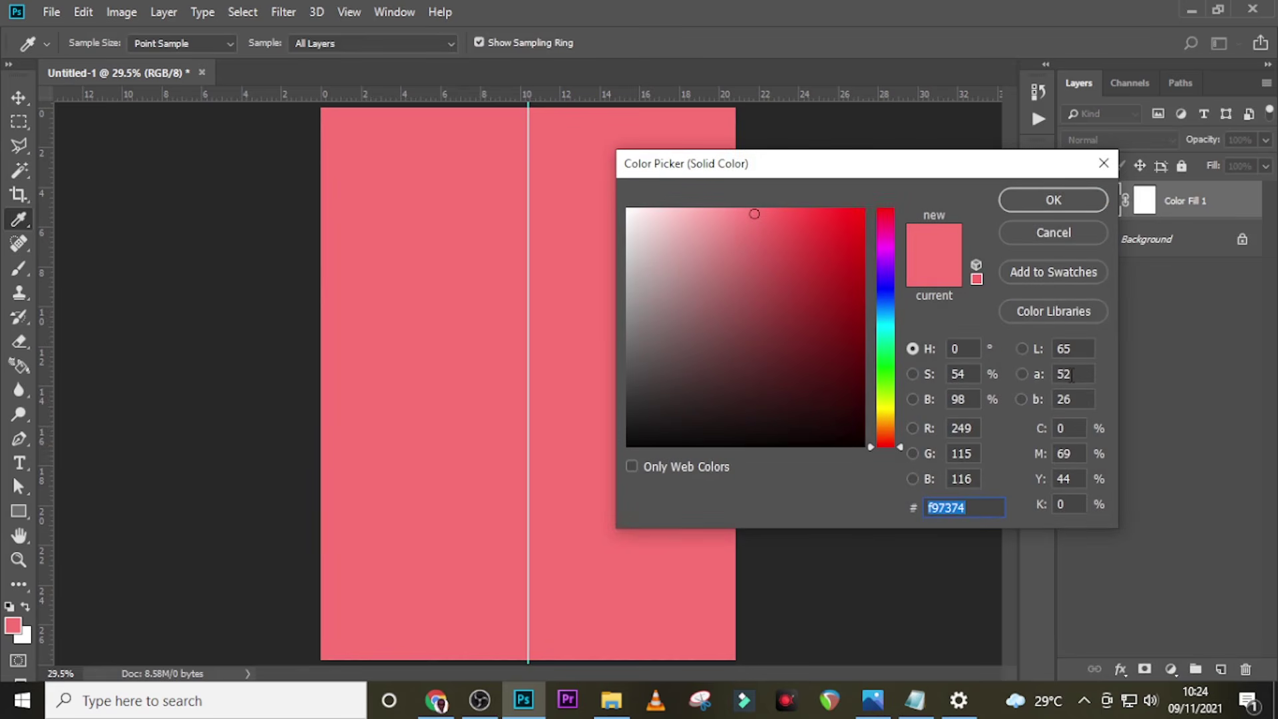
text(c)
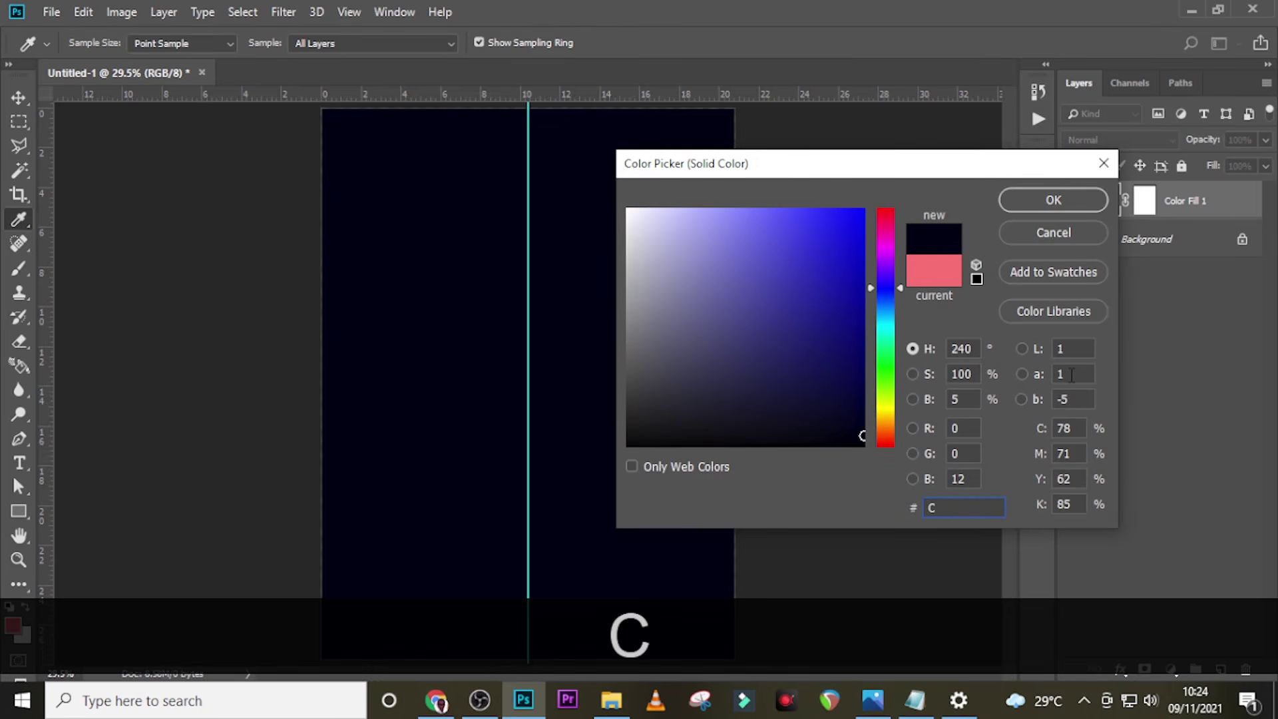
text(4)
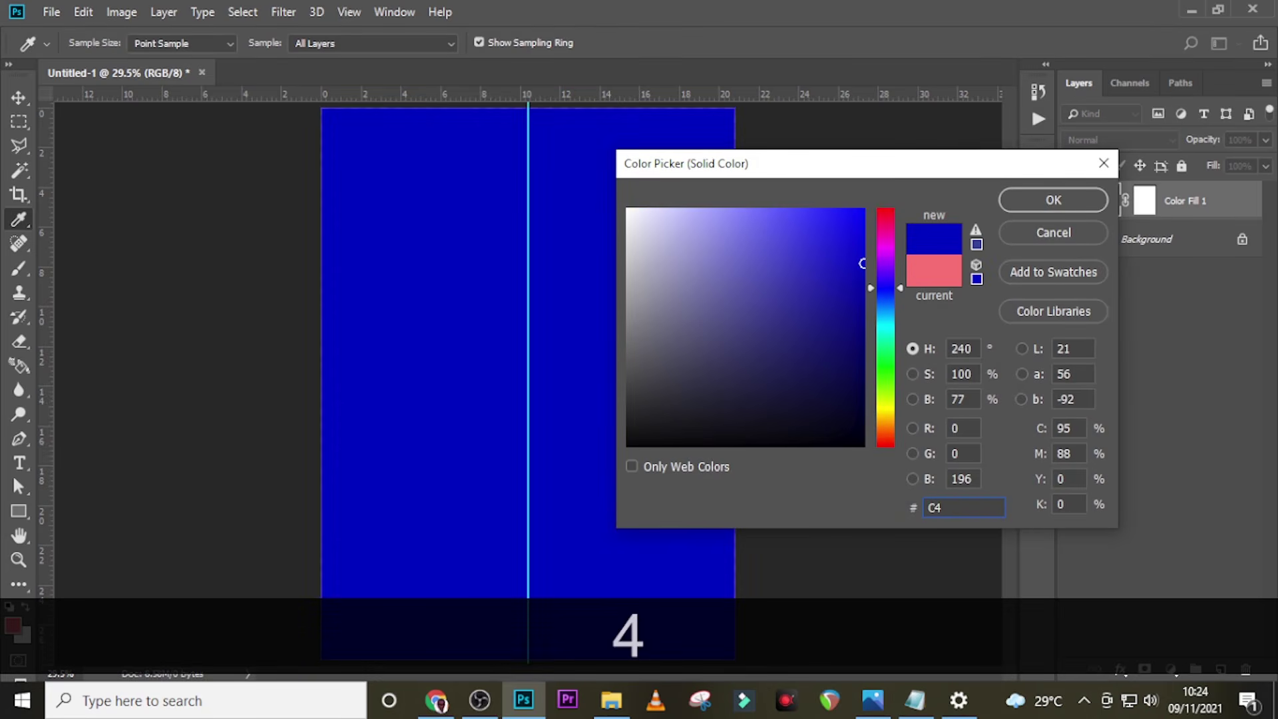
text(3)
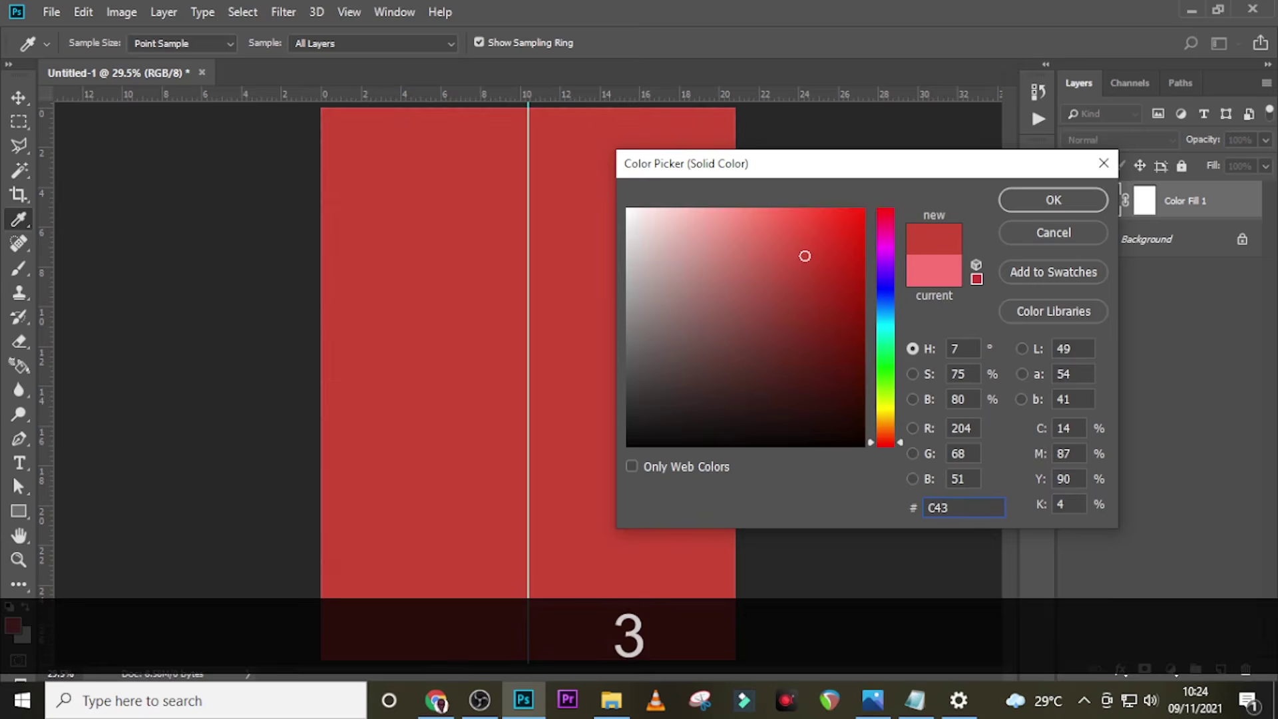
text(031)
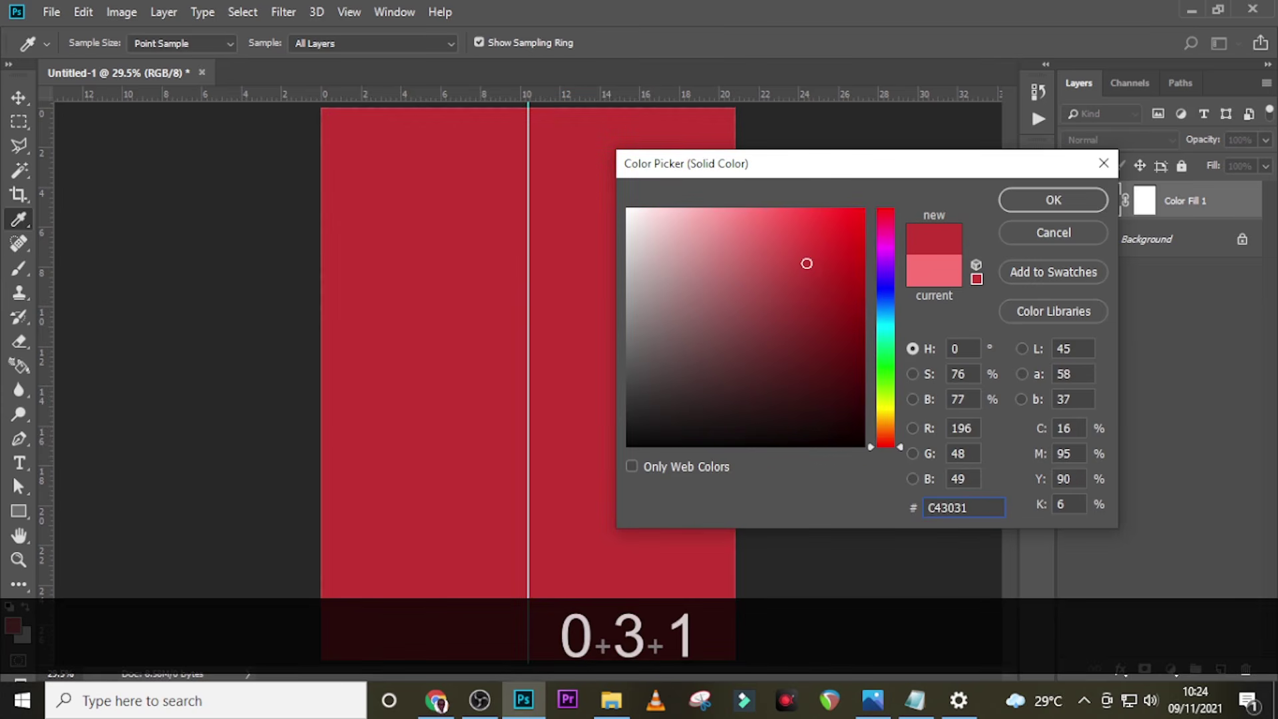
click(1055, 203)
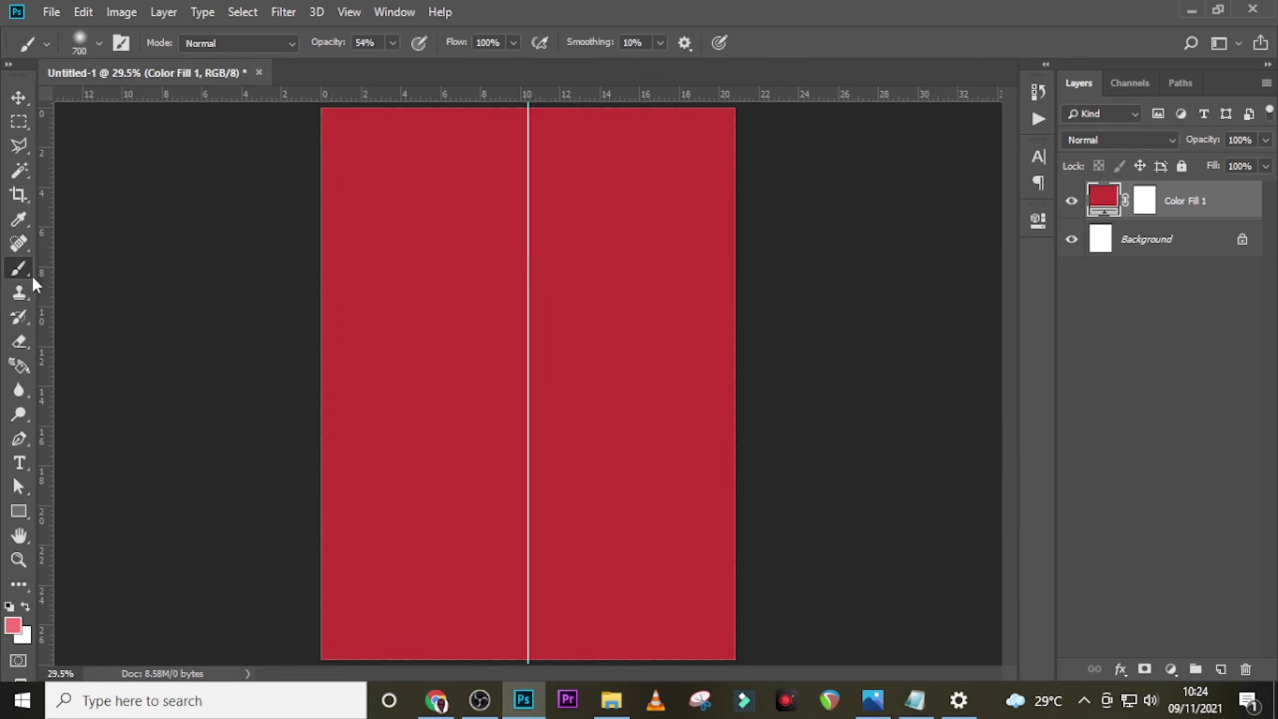
Set the foreground colour to light red, hex F97374.
click(12, 627)
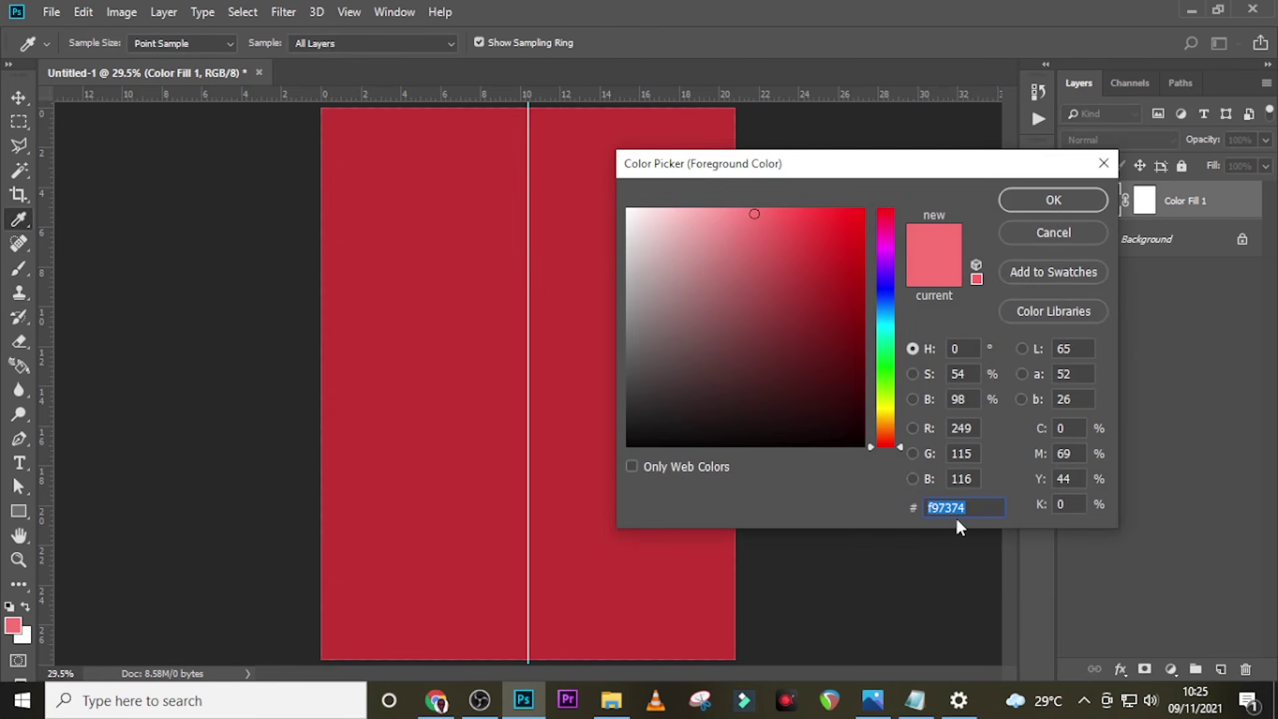
text(F9)
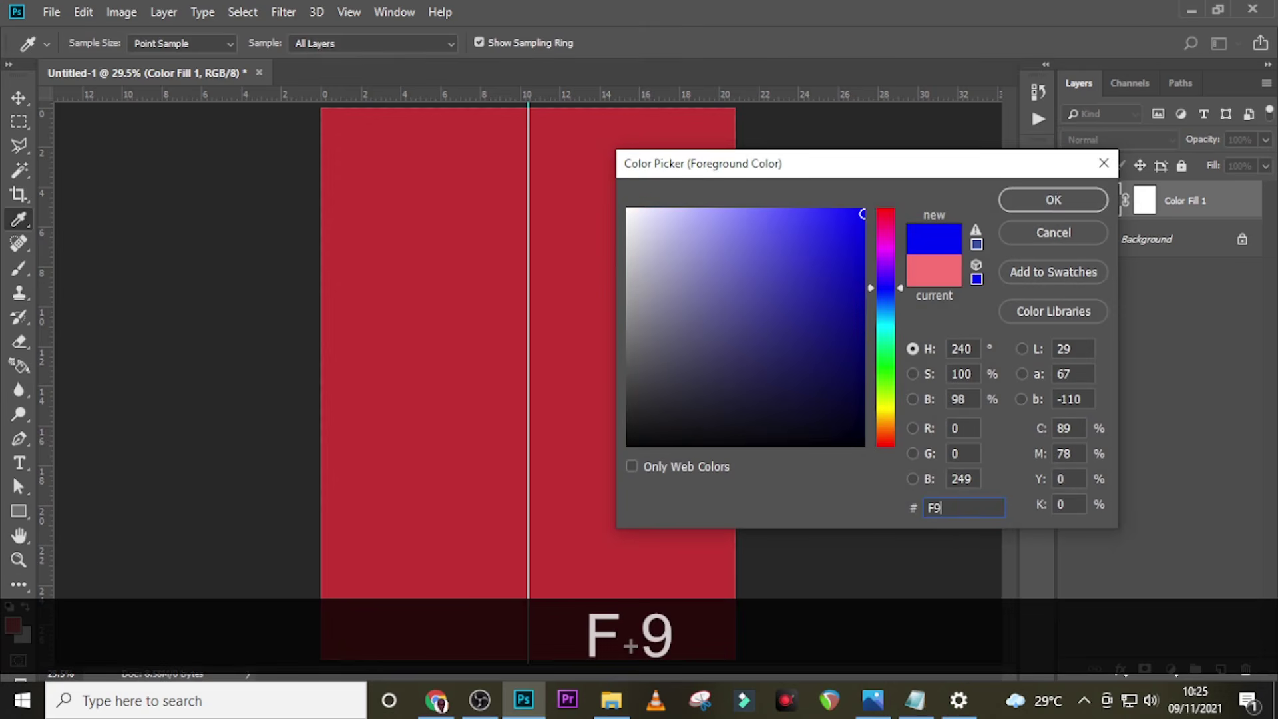
text(7)
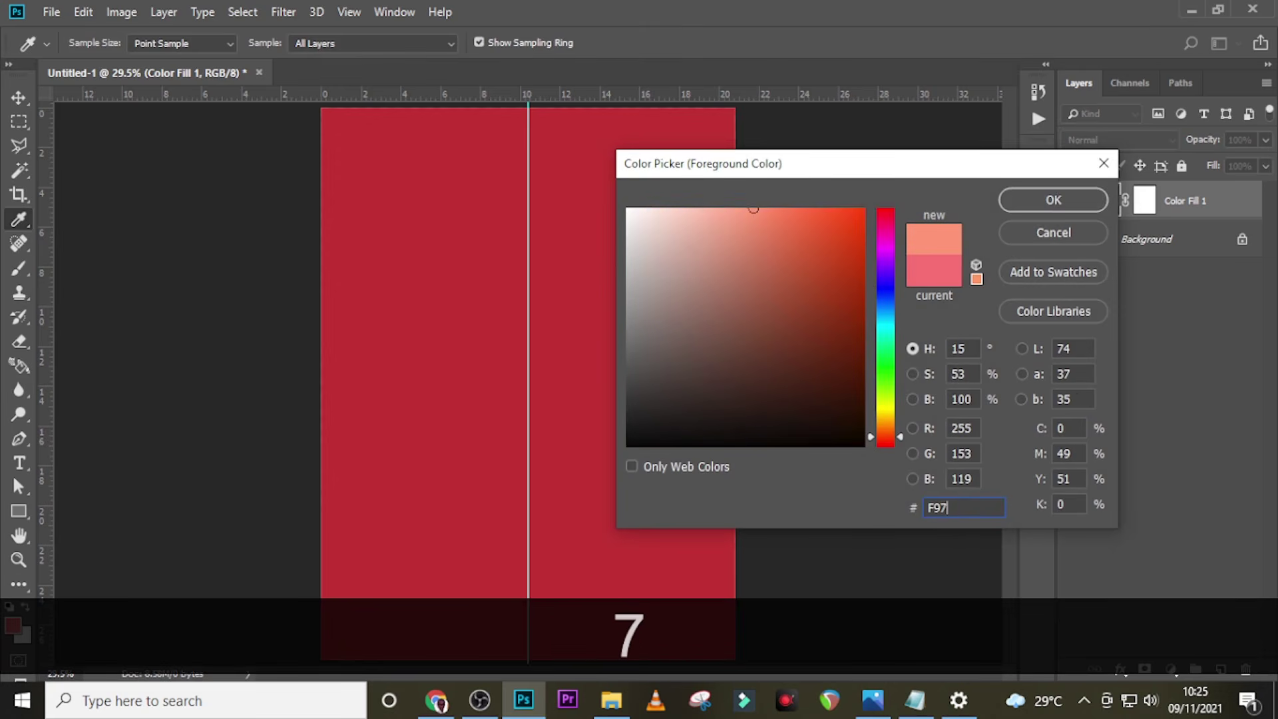
text(3)
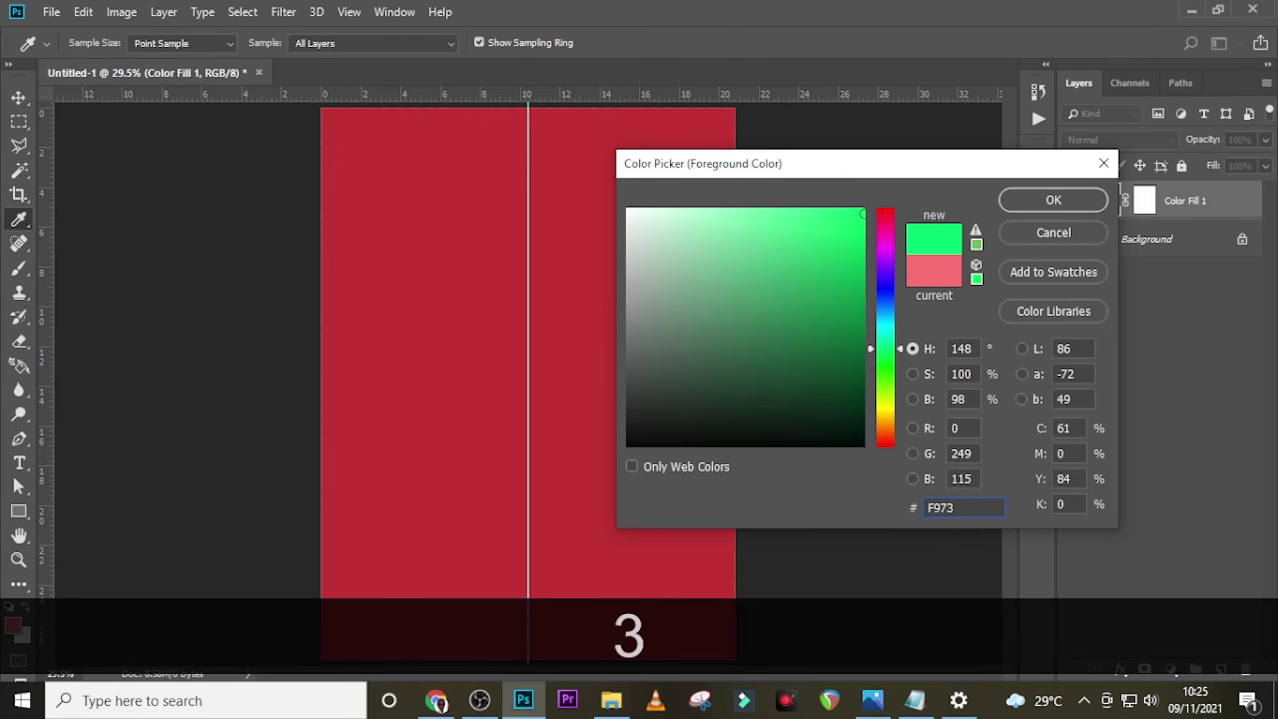
text(74)
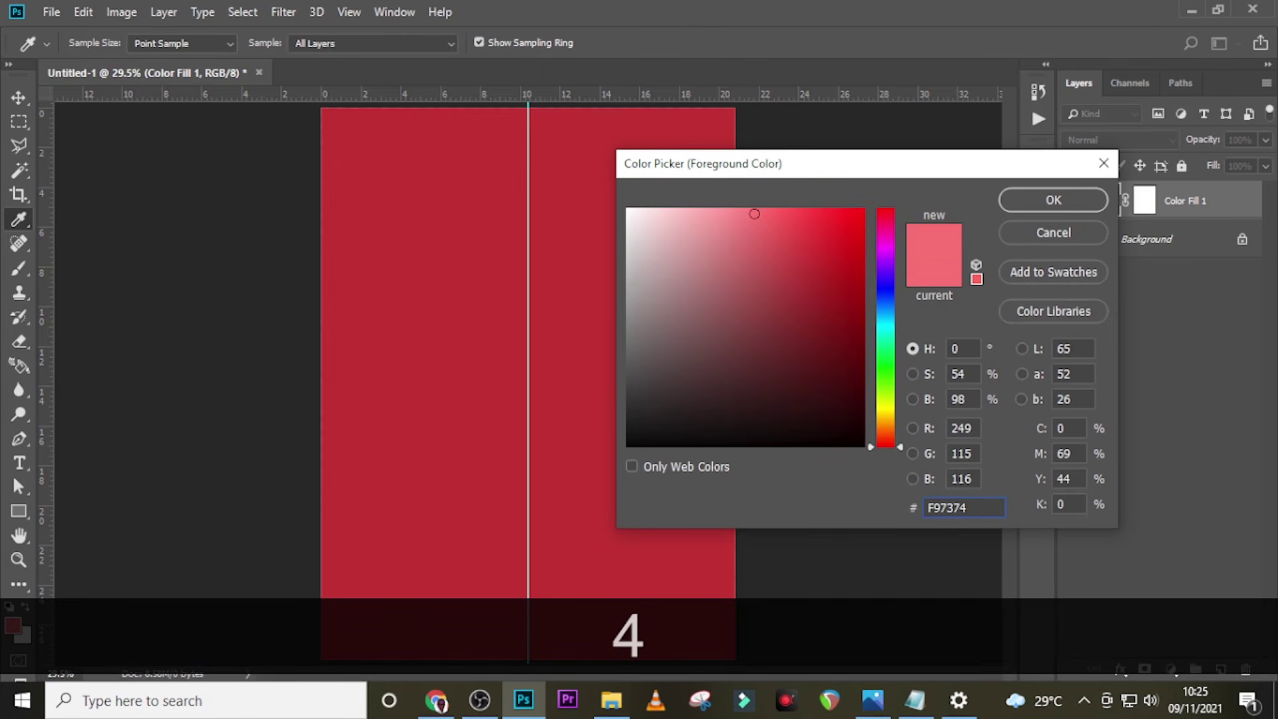
click(1037, 198)
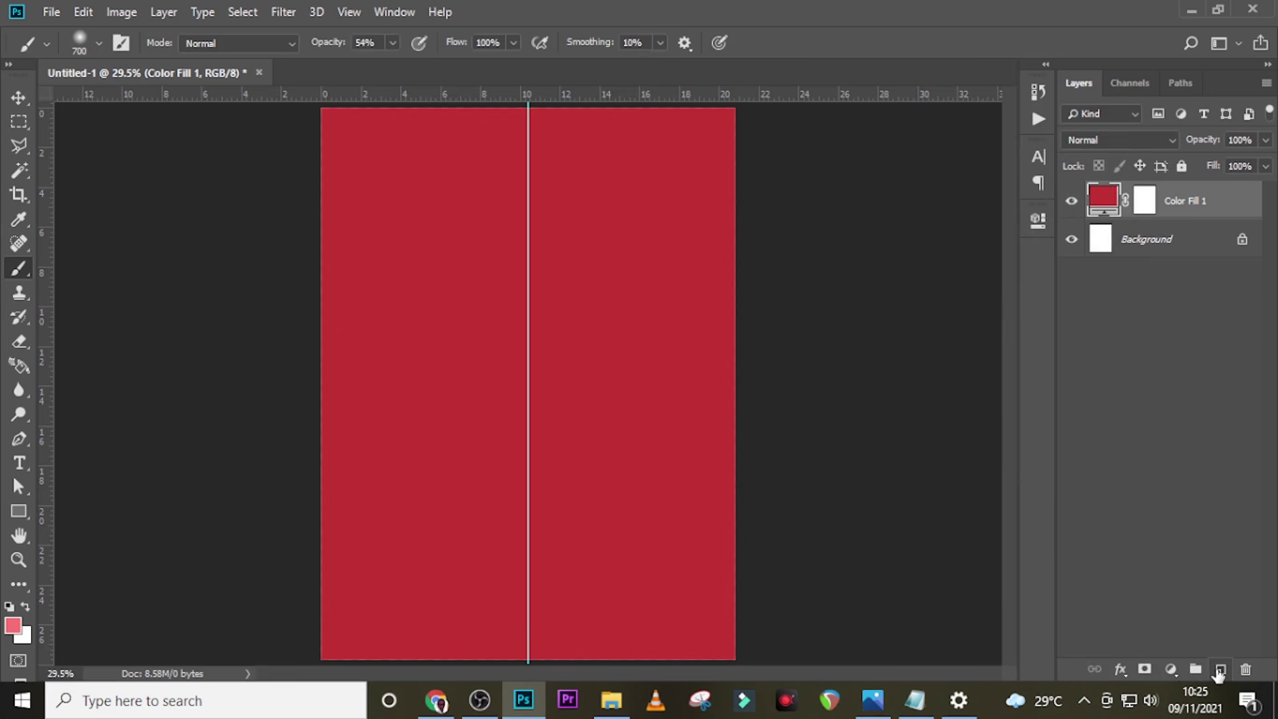
Paint a soft glow at the upper centre of the canvas on a new layer, with a 1000 px brush at 100% opacity.
click(1219, 669)
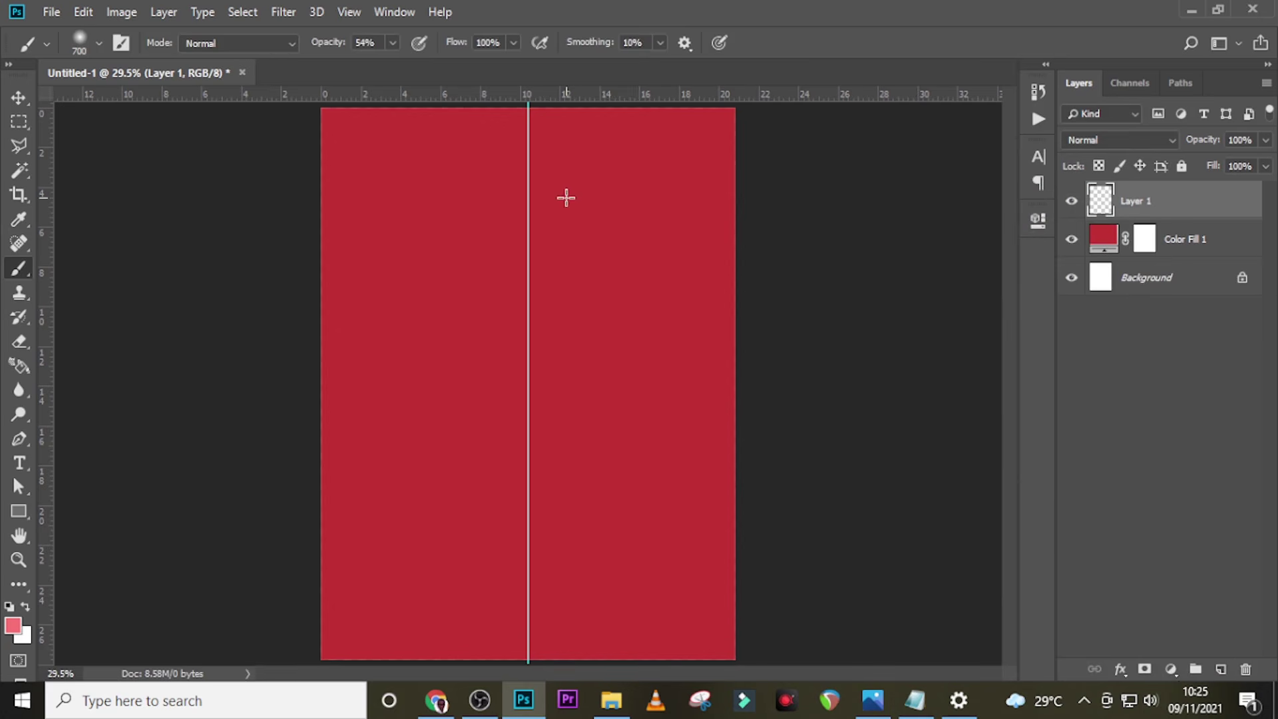
key(Caps_Lock)
key(bracketright)
key(bracketright)
key(bracketright)
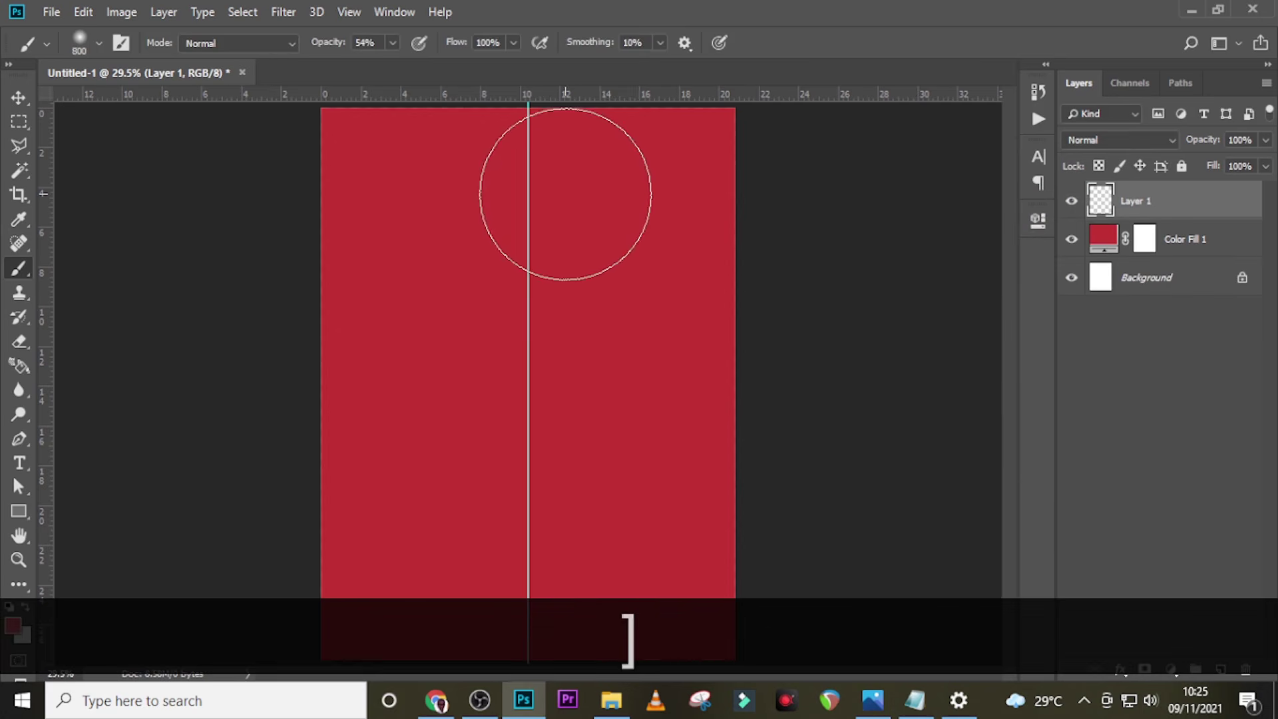
key(ctrl+z)
click(392, 43)
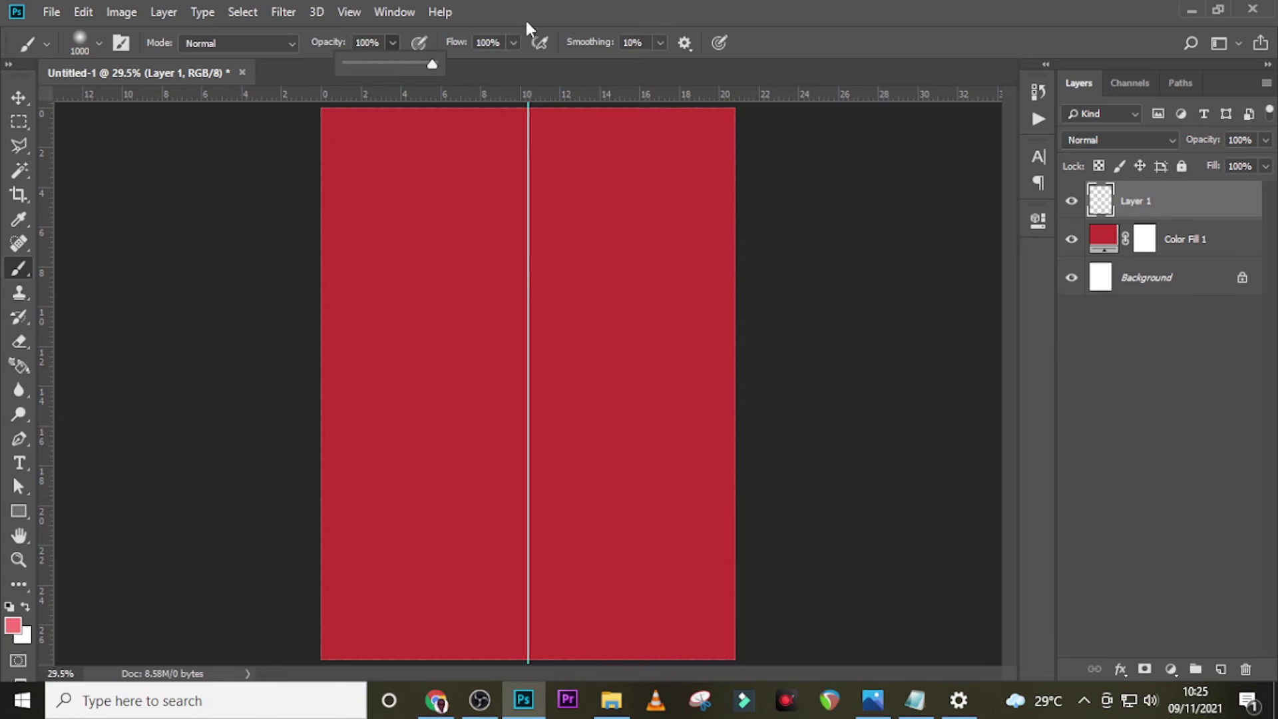
click(523, 201)
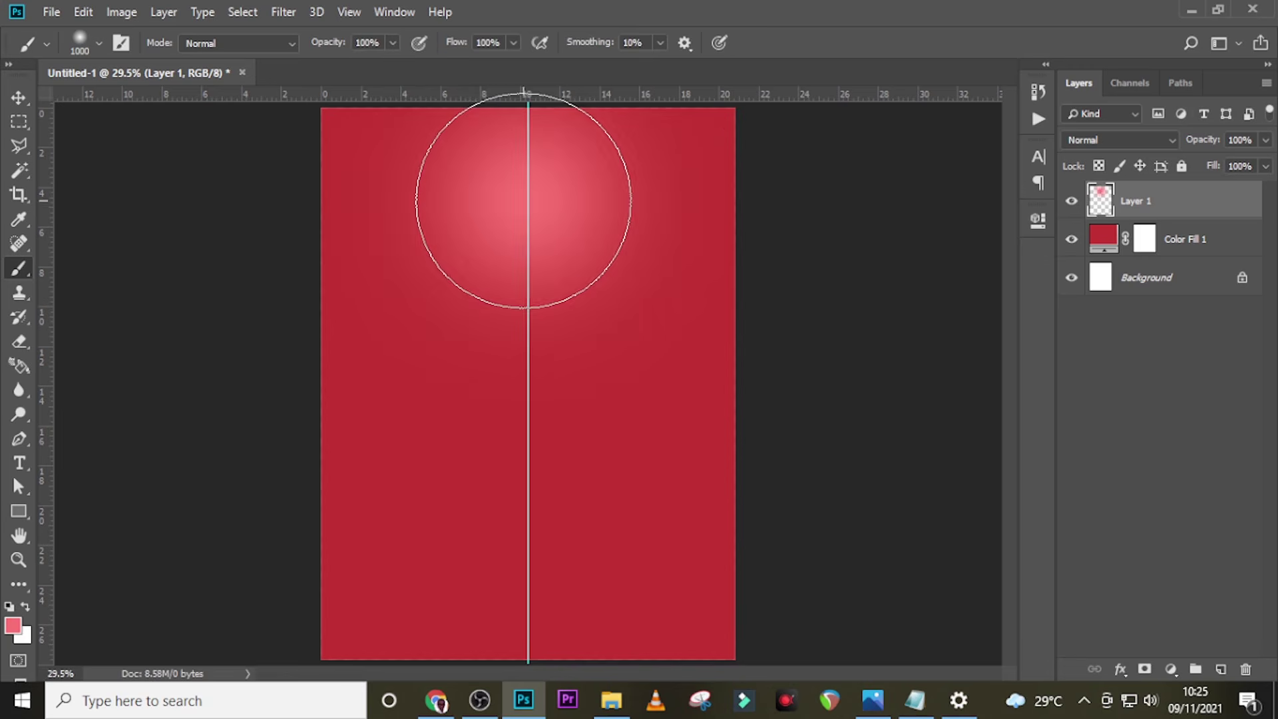
click(544, 144)
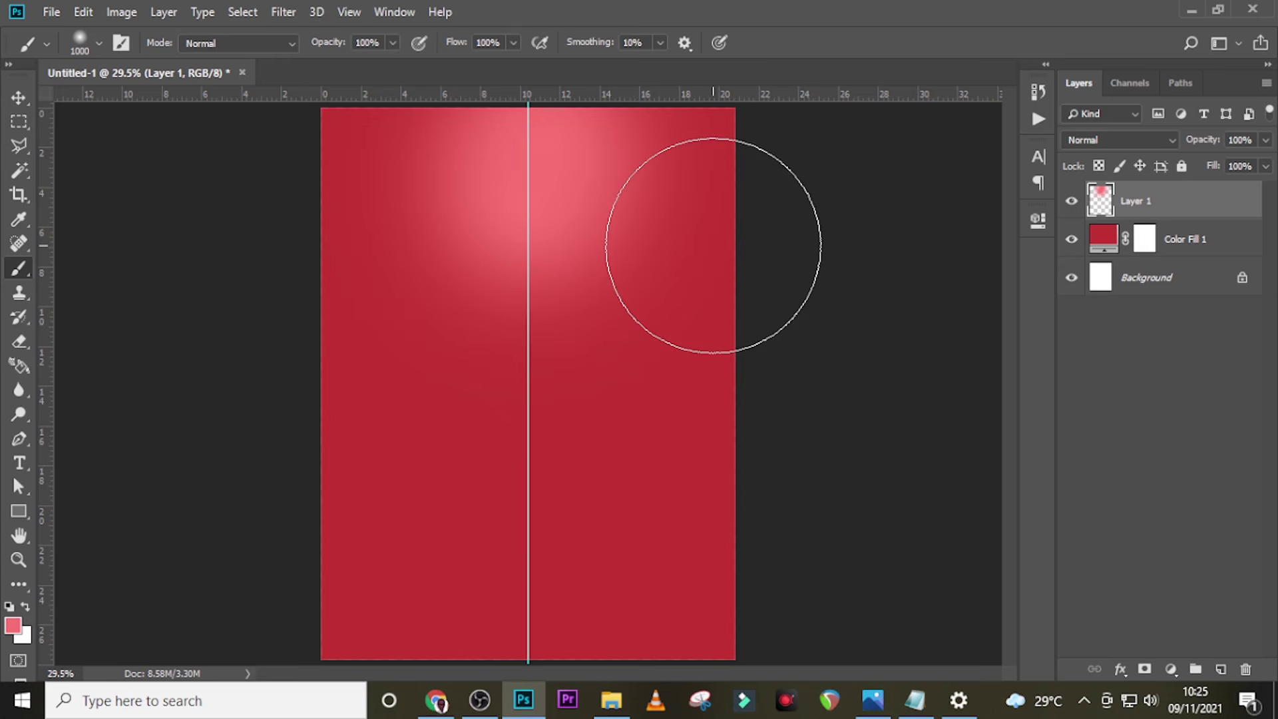
Place the sj-objio-XFWiZTa2Ub0-unsplash crumpled paper image, scale it to about 37.75% to cover the canvas, and blend it with Multiply.
click(611, 700)
drag(817, 227, 645, 567)
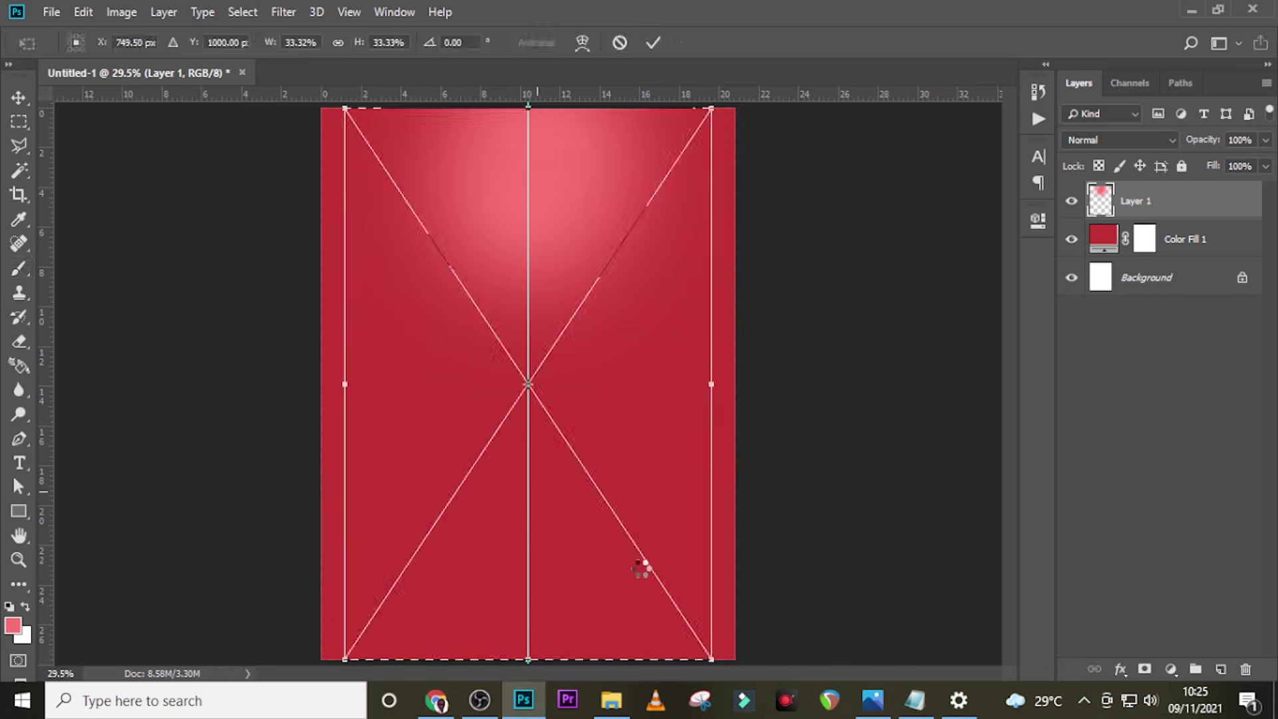
drag(710, 662, 750, 696)
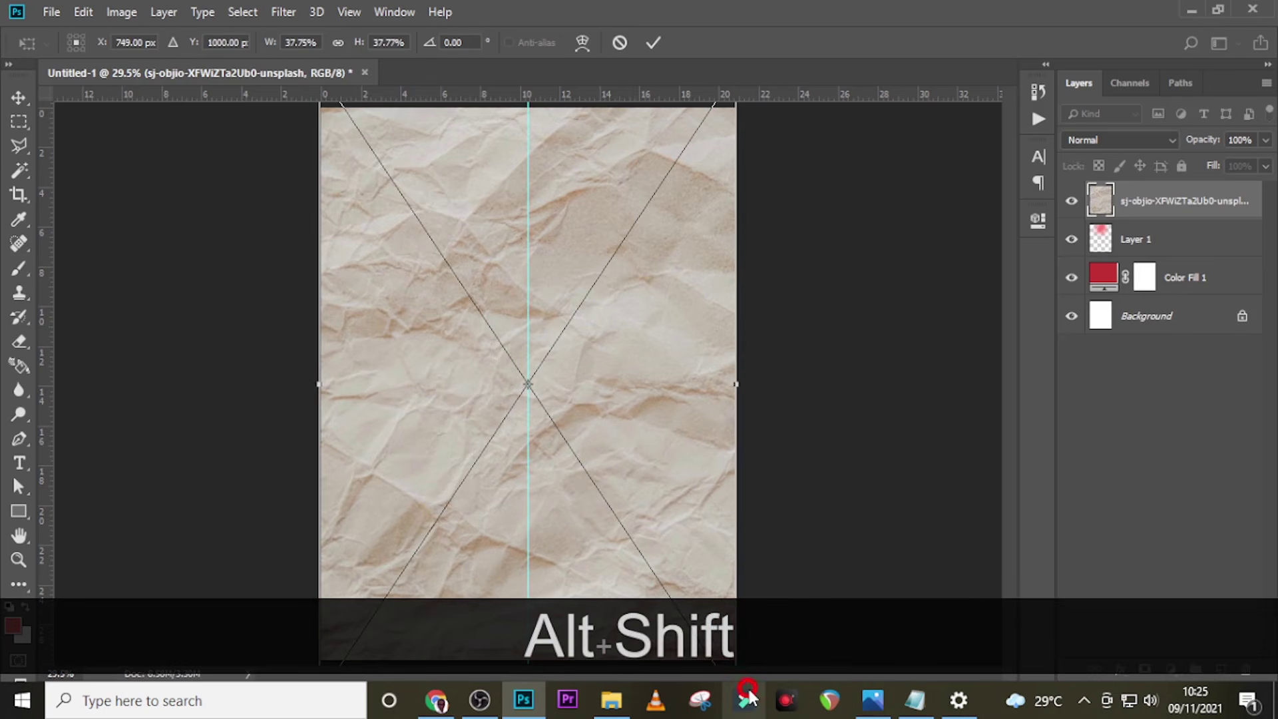
key(alt+shift+Return)
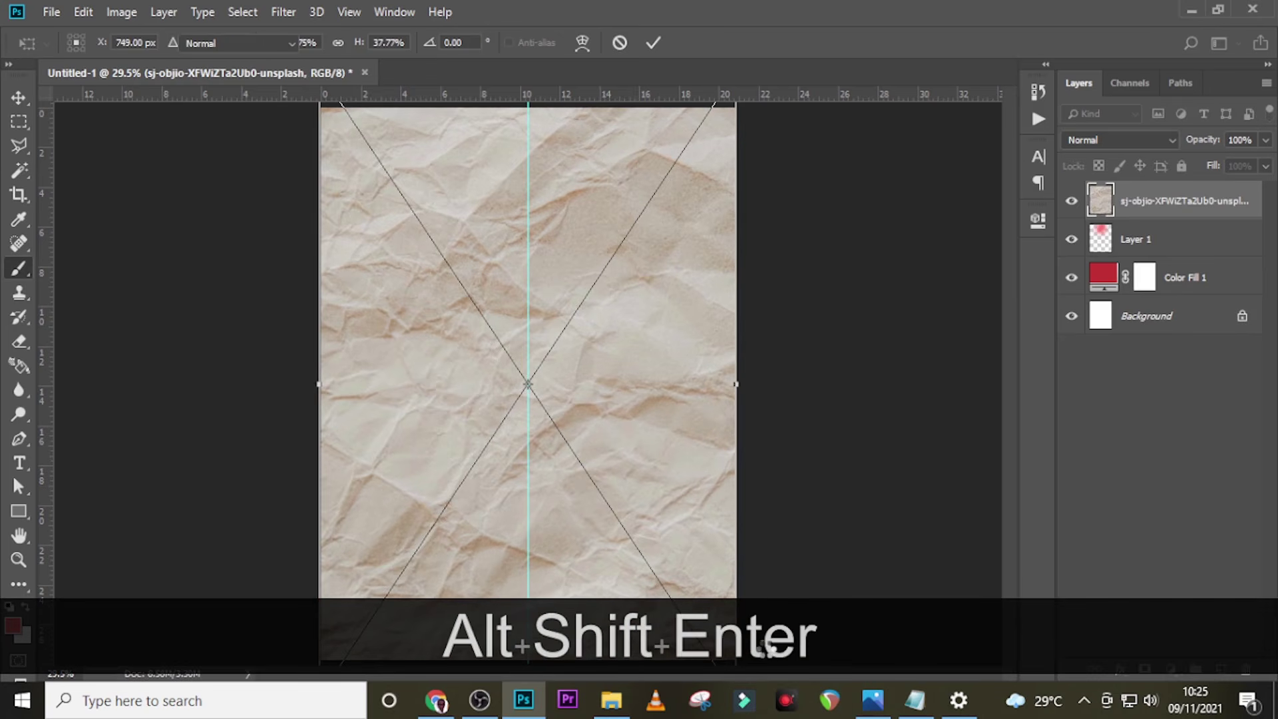
click(1080, 139)
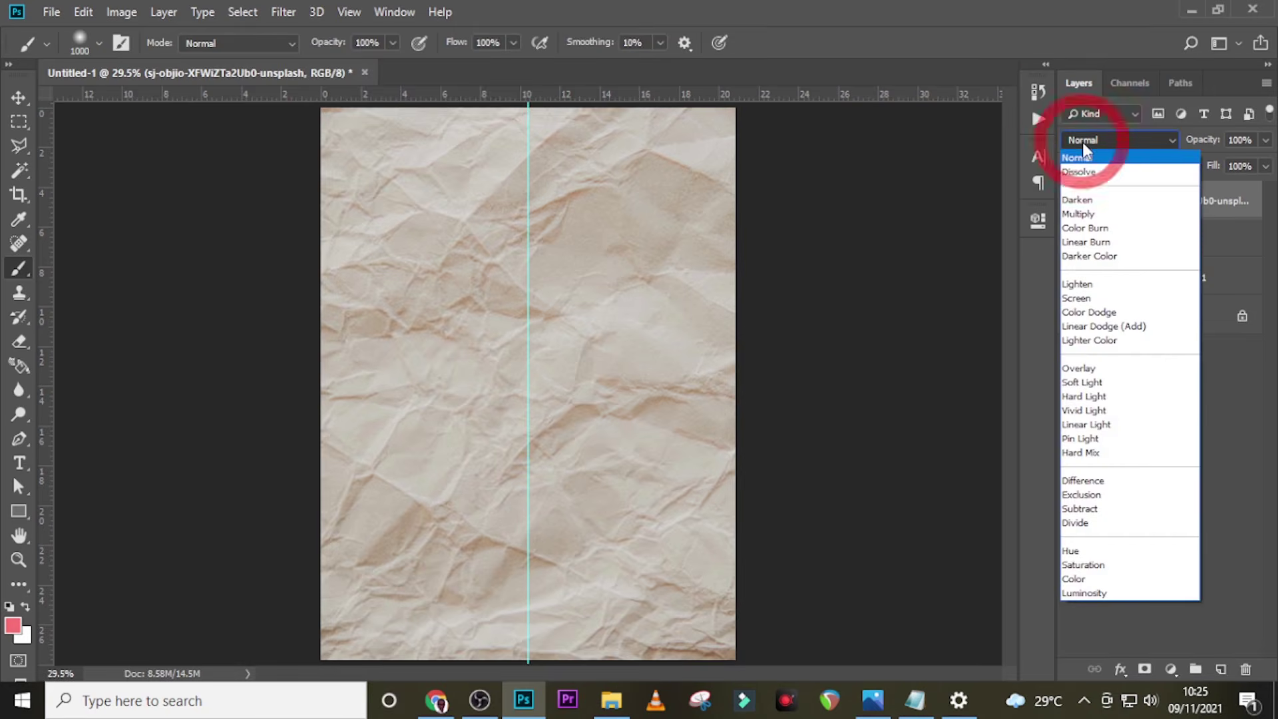
click(1078, 215)
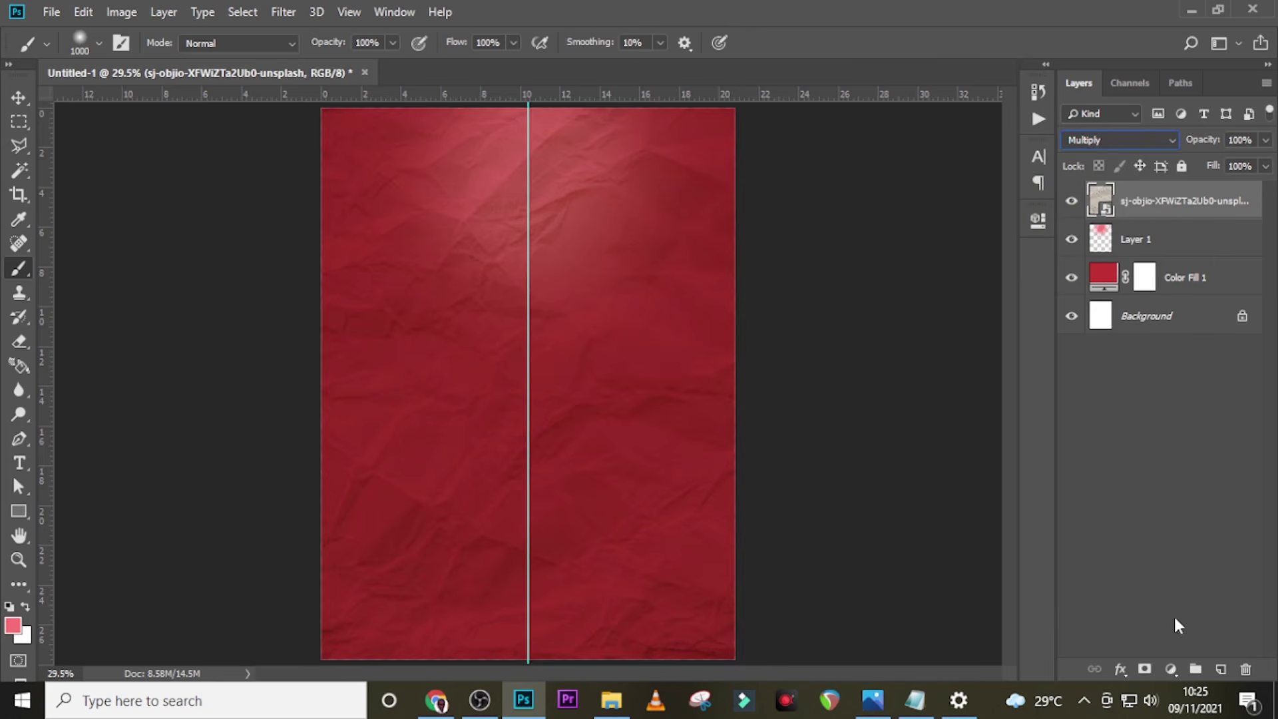
Add a layer mask to the paper texture and paint soft black over the middle to hide the creases there.
click(1145, 670)
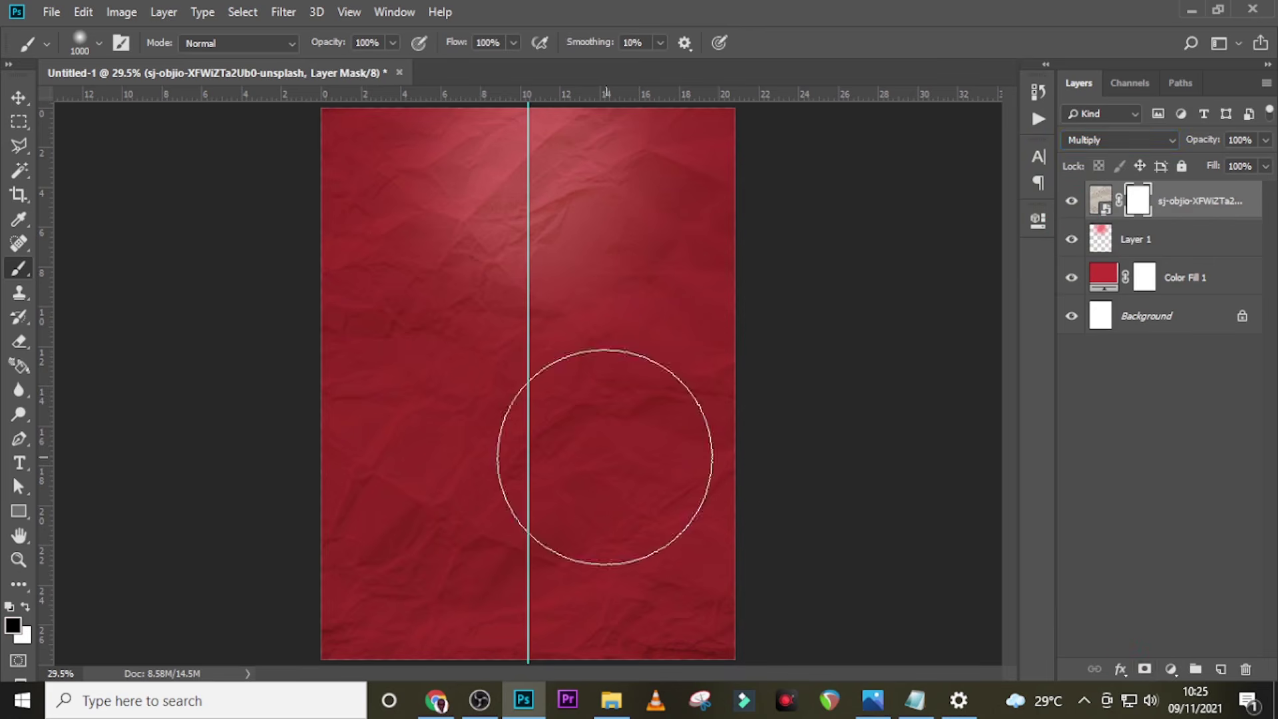
mouse_move(525, 326)
mouse_down()
mouse_move(481, 385)
mouse_move(462, 368)
mouse_move(452, 382)
mouse_move(532, 414)
mouse_move(577, 365)
mouse_move(531, 382)
mouse_move(514, 352)
mouse_up()
click(508, 397)
click(588, 371)
click(550, 314)
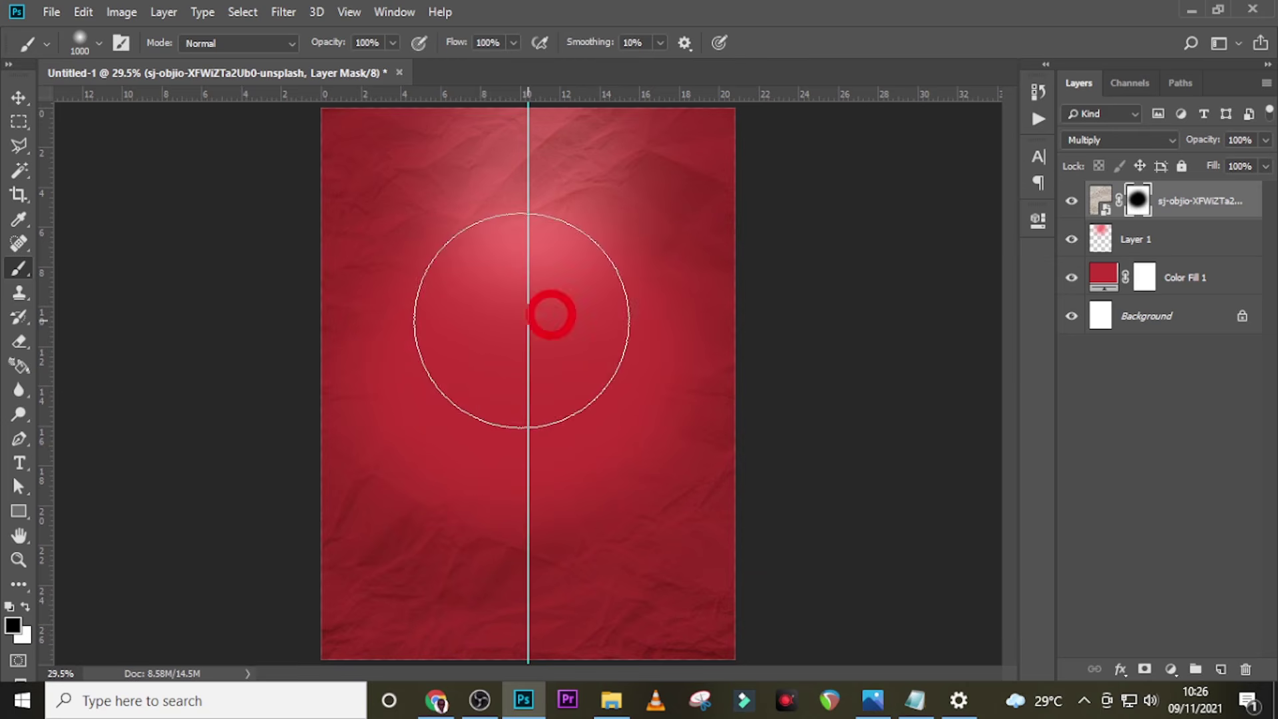
Set the paper texture layer's opacity to 49%.
click(1255, 140)
text(49)
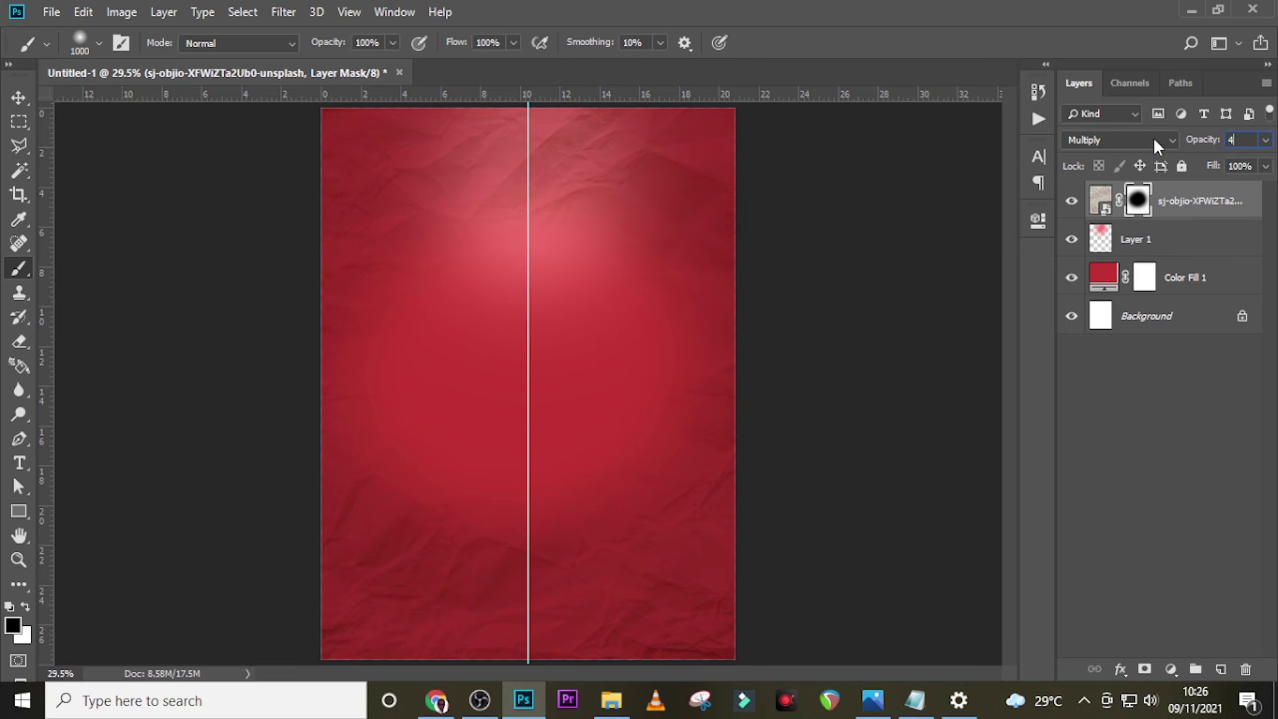
Place the Daco_5310057 club logo and position it so its left half runs off the canvas's left edge.
key(Return)
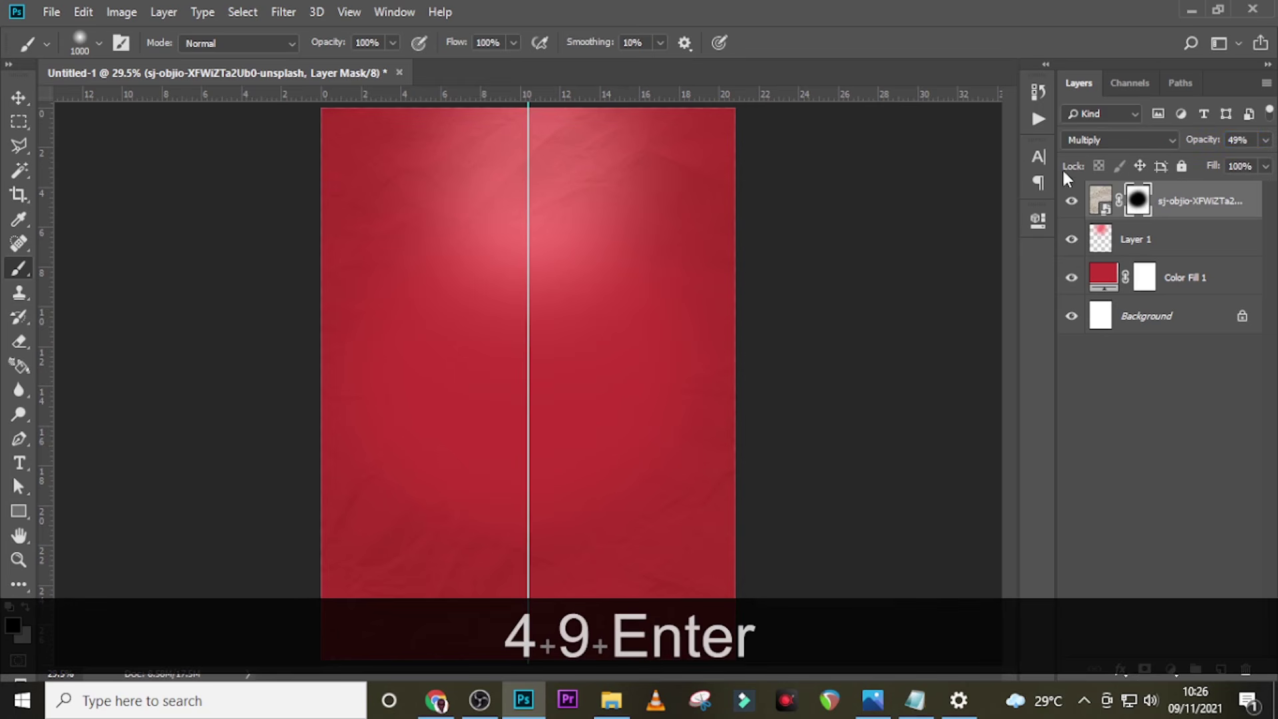
click(611, 700)
drag(299, 225, 486, 453)
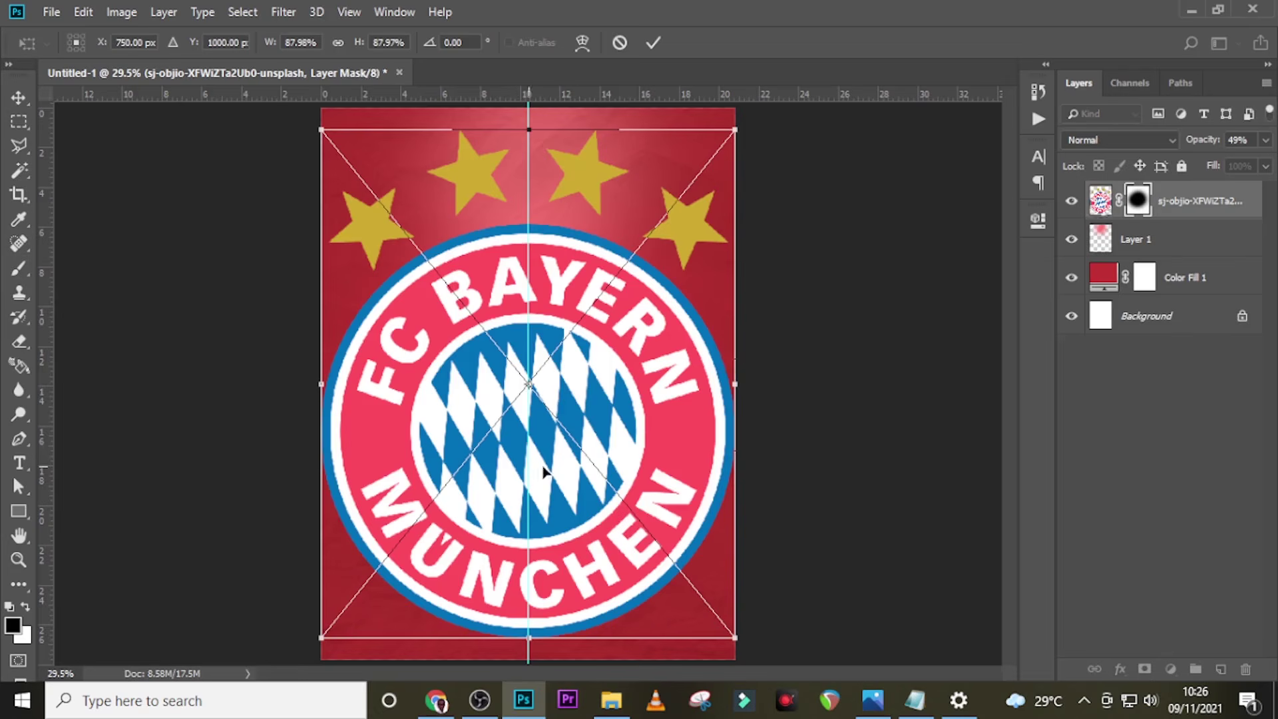
drag(643, 489, 445, 407)
key(Return)
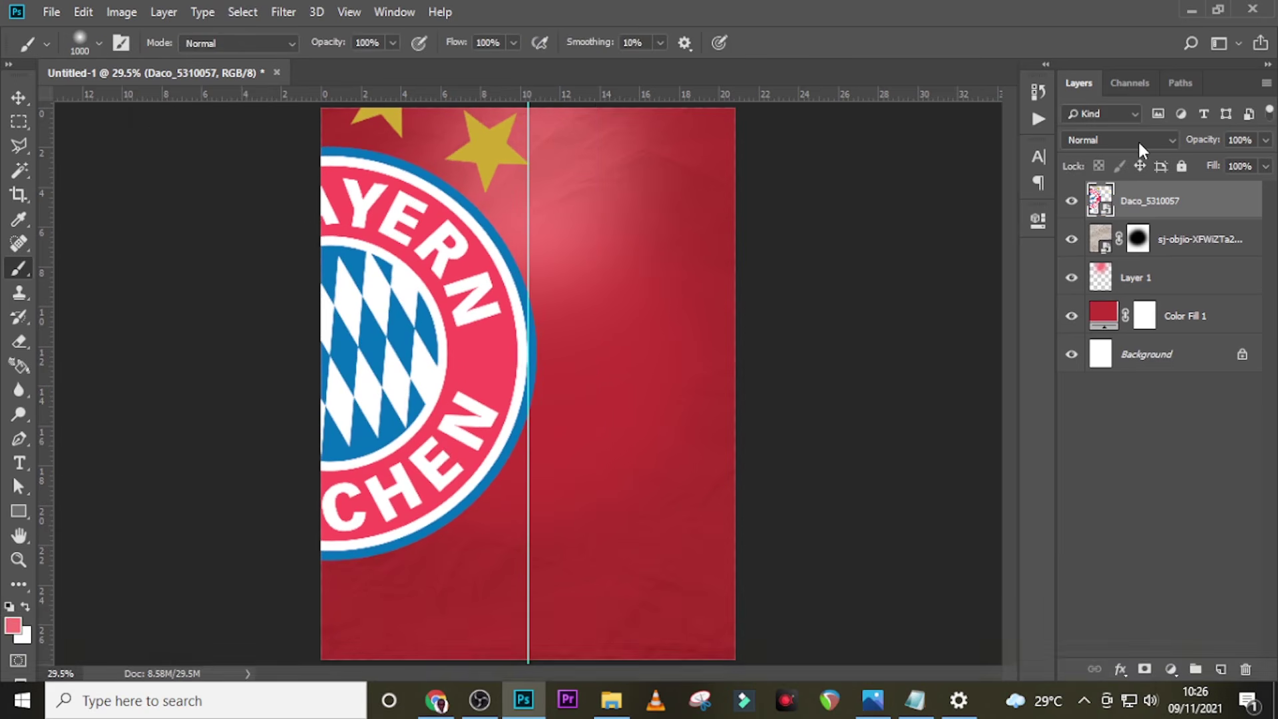
Blend the club logo layer with Luminosity and lower its opacity to 11%.
click(1137, 138)
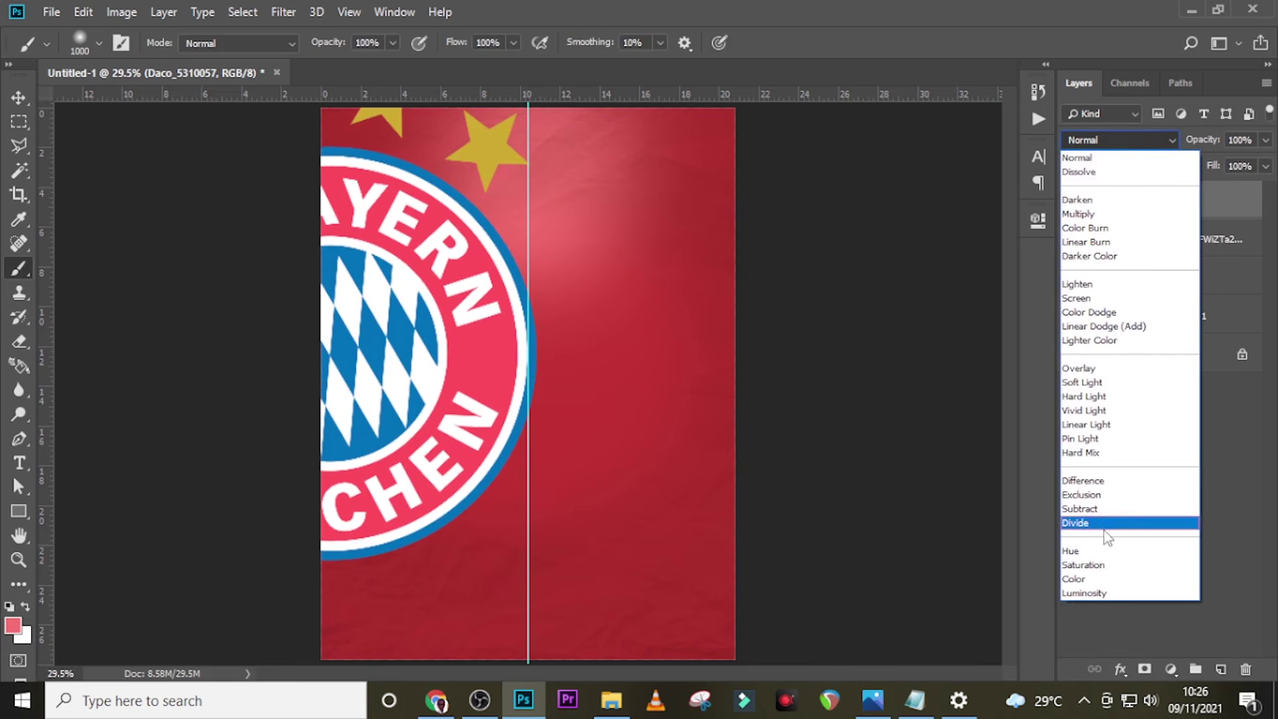
click(1085, 592)
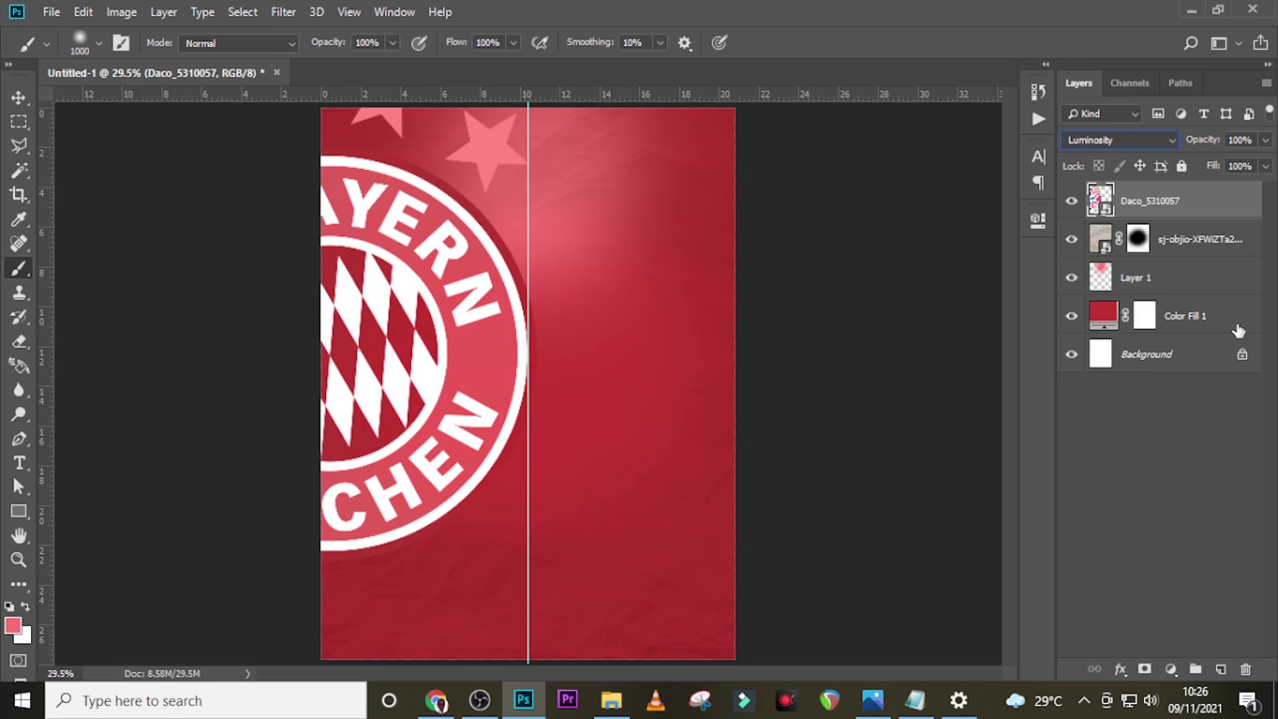
click(1188, 136)
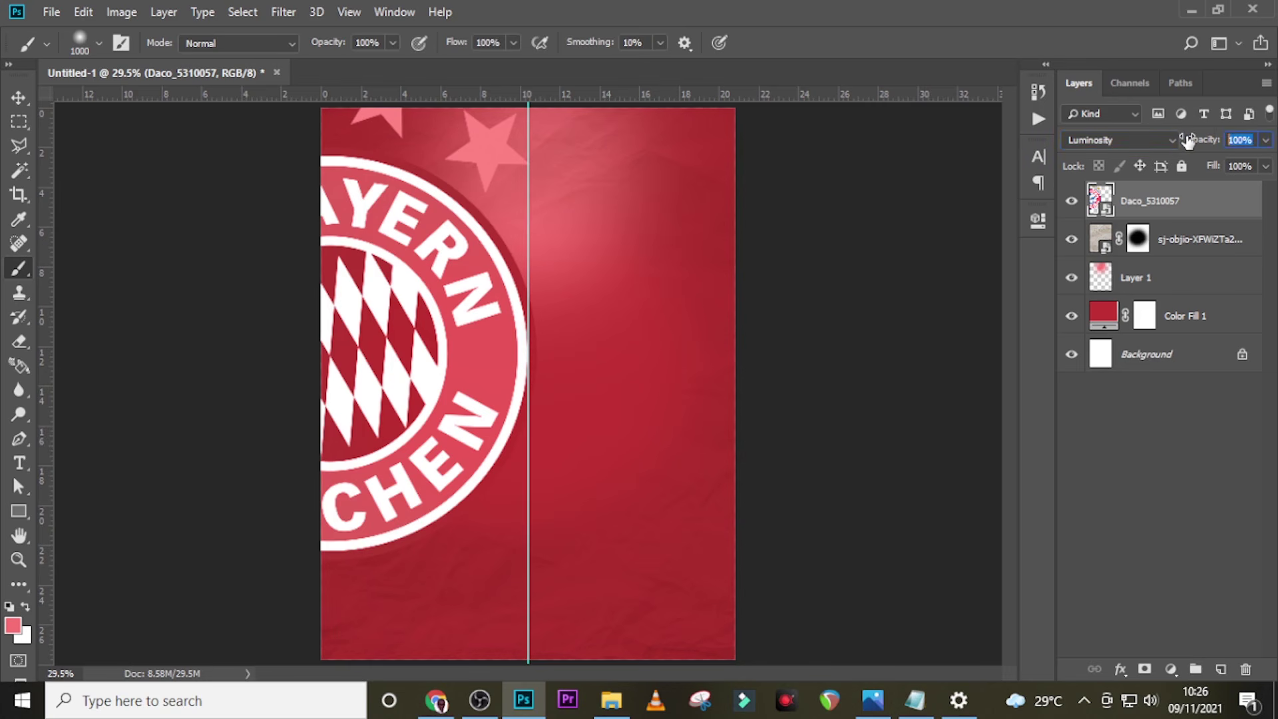
text(11)
key(Return)
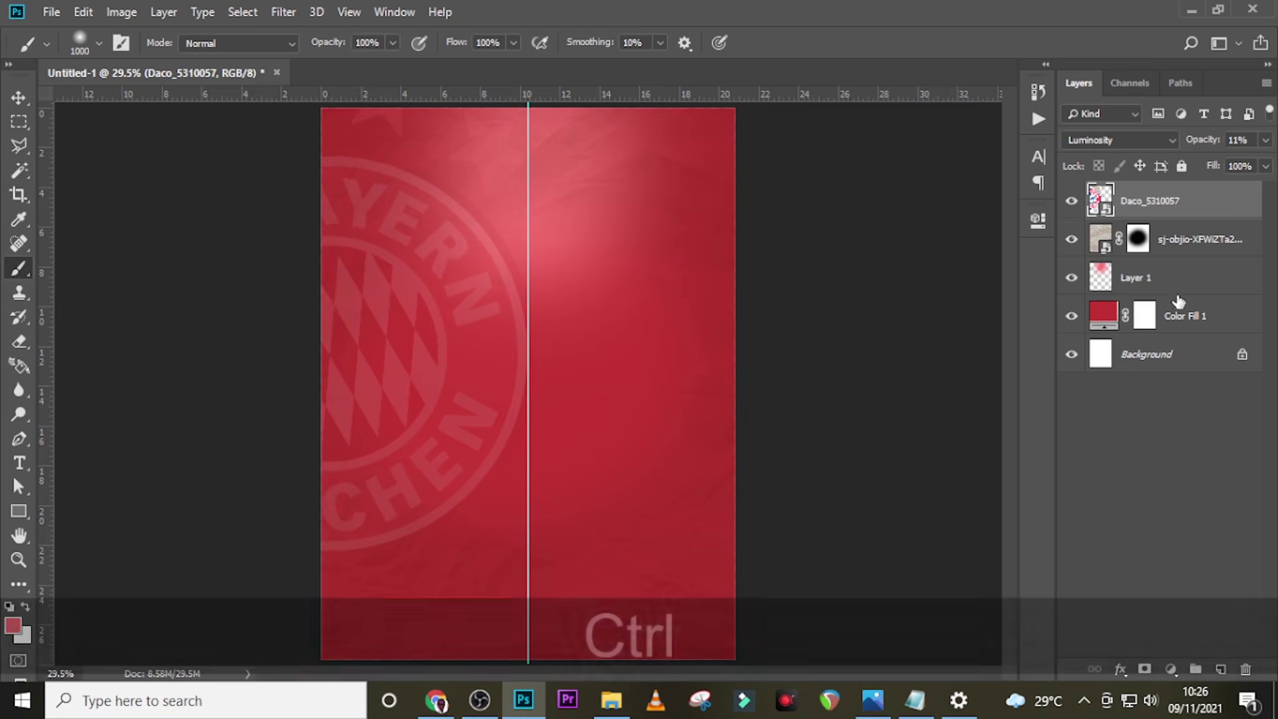
Group the logo, paper texture, glow and red colour fill layers and name the group BG.
ctrl+click(1183, 322)
ctrl+click(1194, 283)
ctrl+click(1195, 253)
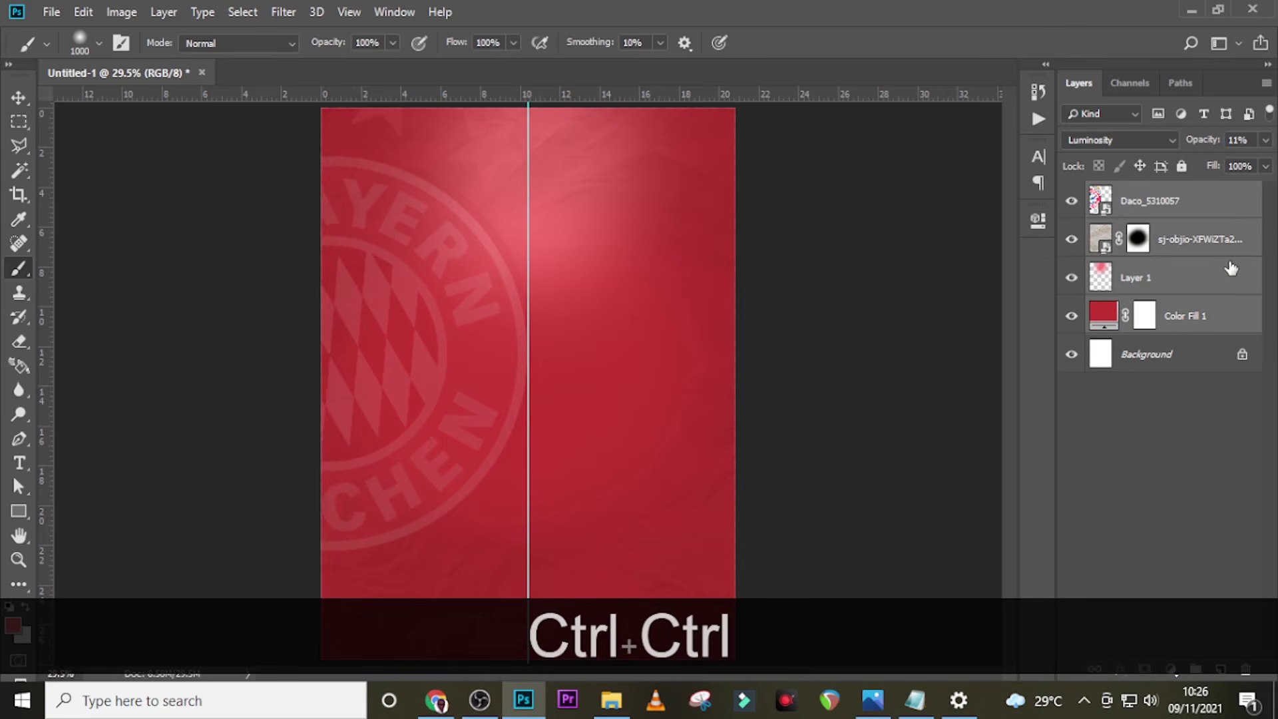
key(ctrl+g)
click(1145, 197)
double_click(1144, 197)
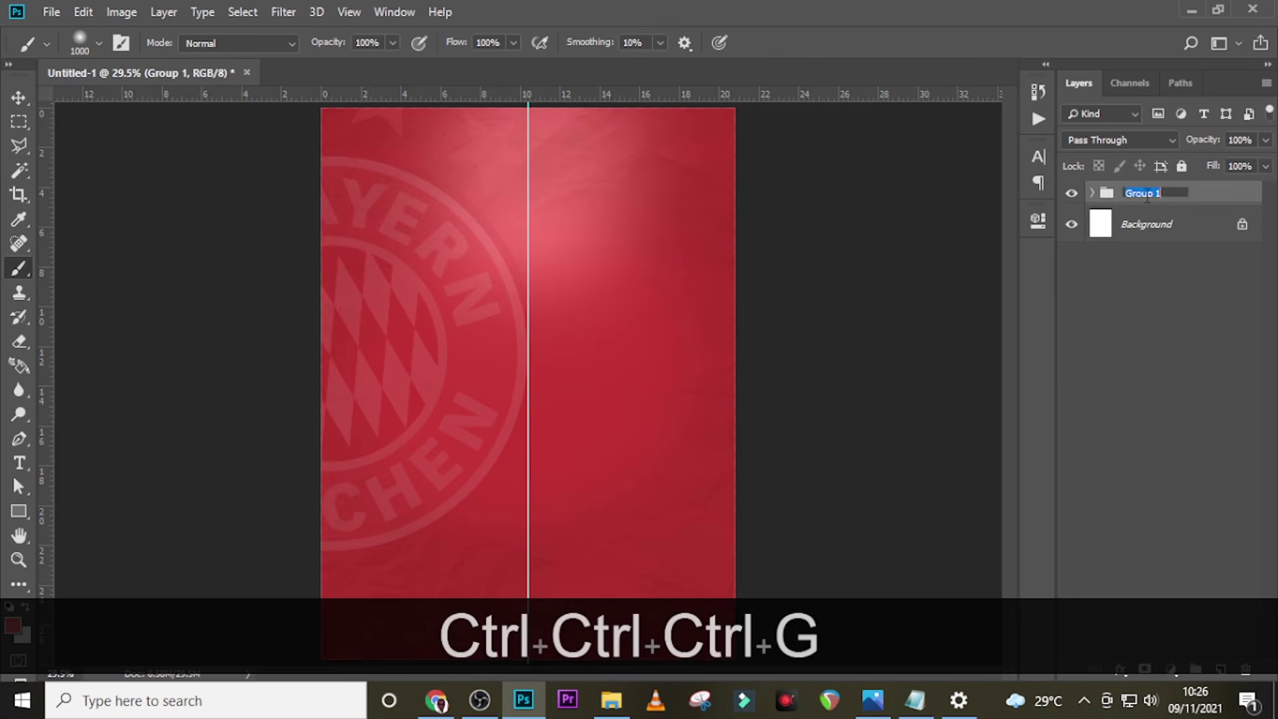
key(Caps_Lock)
text(BG)
key(Return)
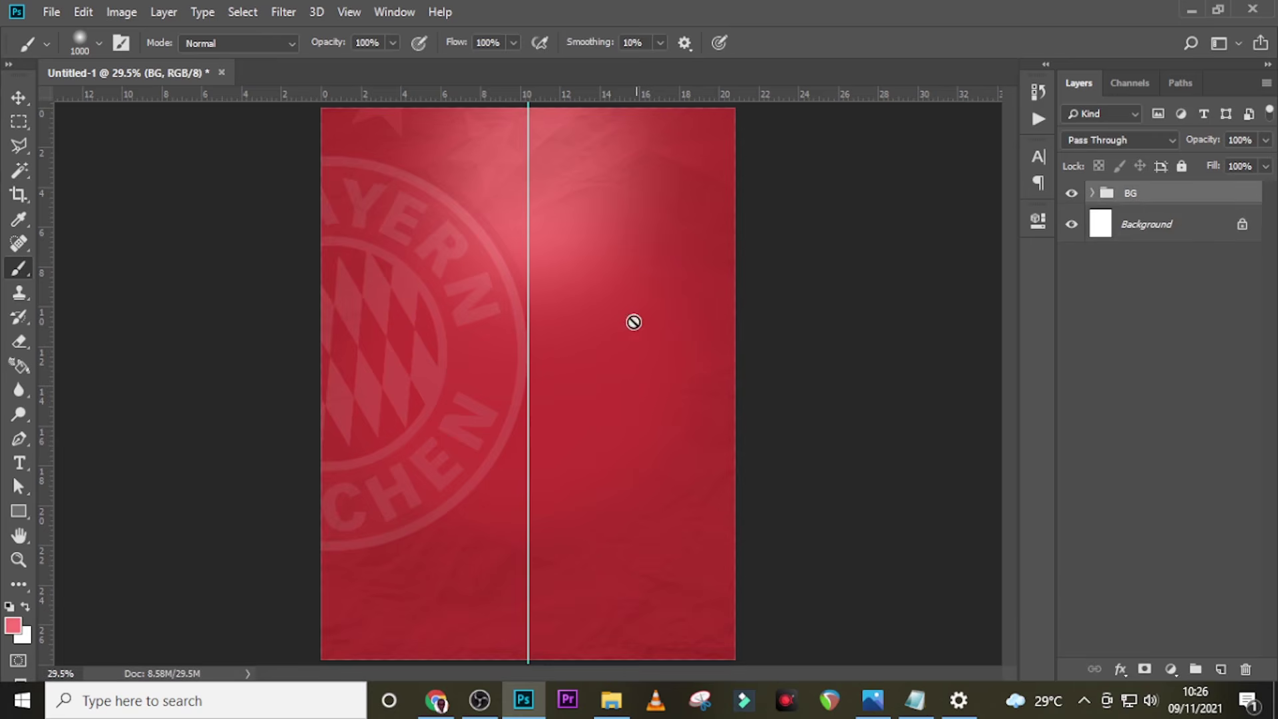
Add a text layer reading GAME DAY on two lines, copied from the U48.txt notes in Notepad.
key(t)
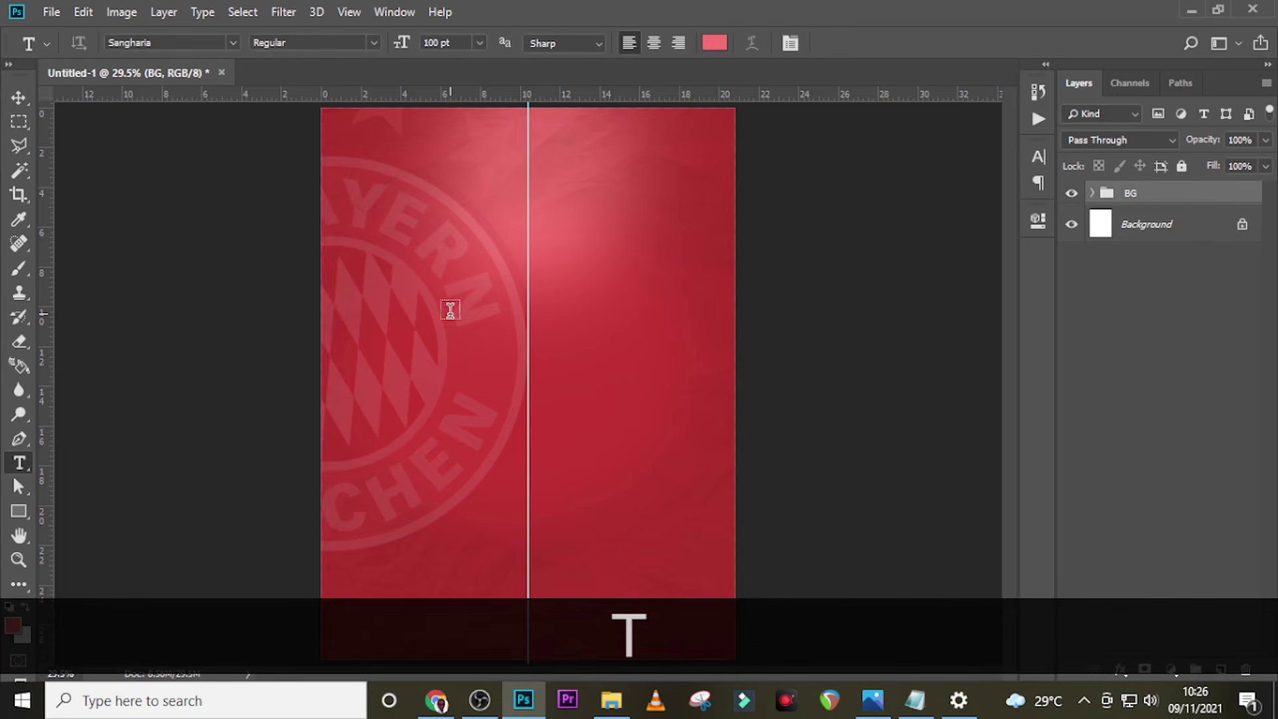
click(450, 310)
click(916, 699)
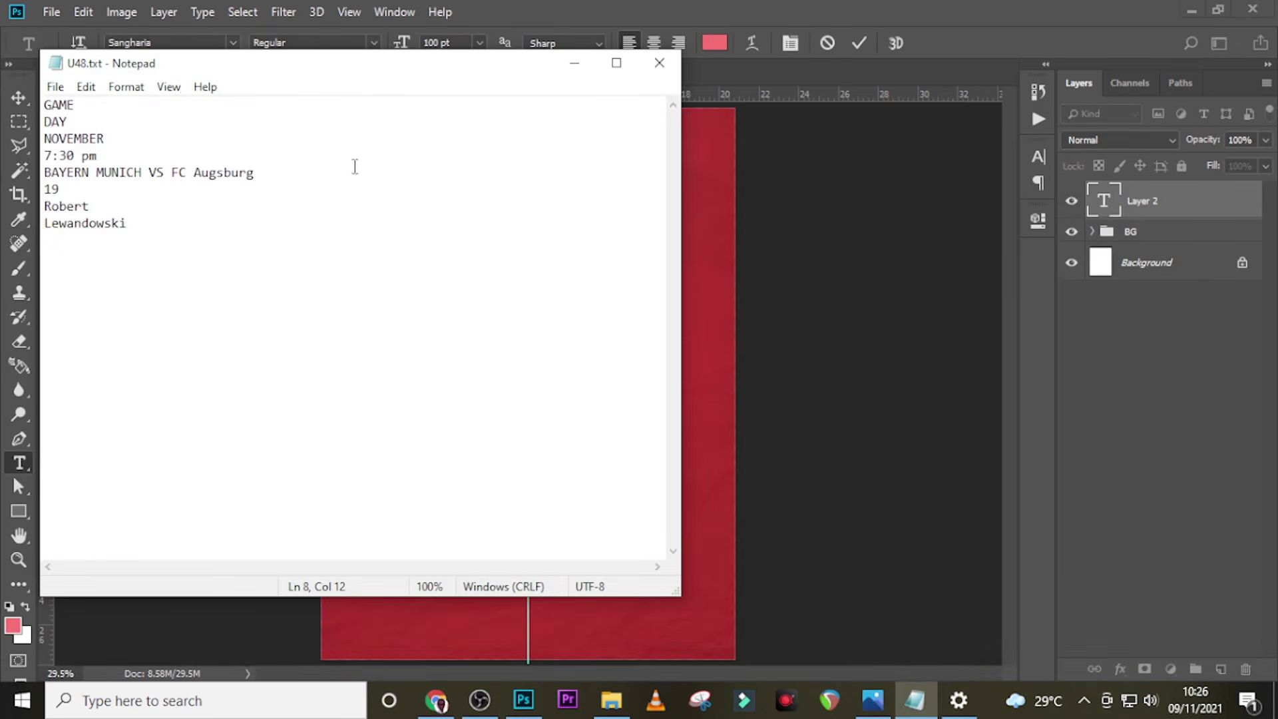
drag(96, 109, 48, 103)
drag(81, 121, 34, 101)
key(ctrl+c)
click(530, 10)
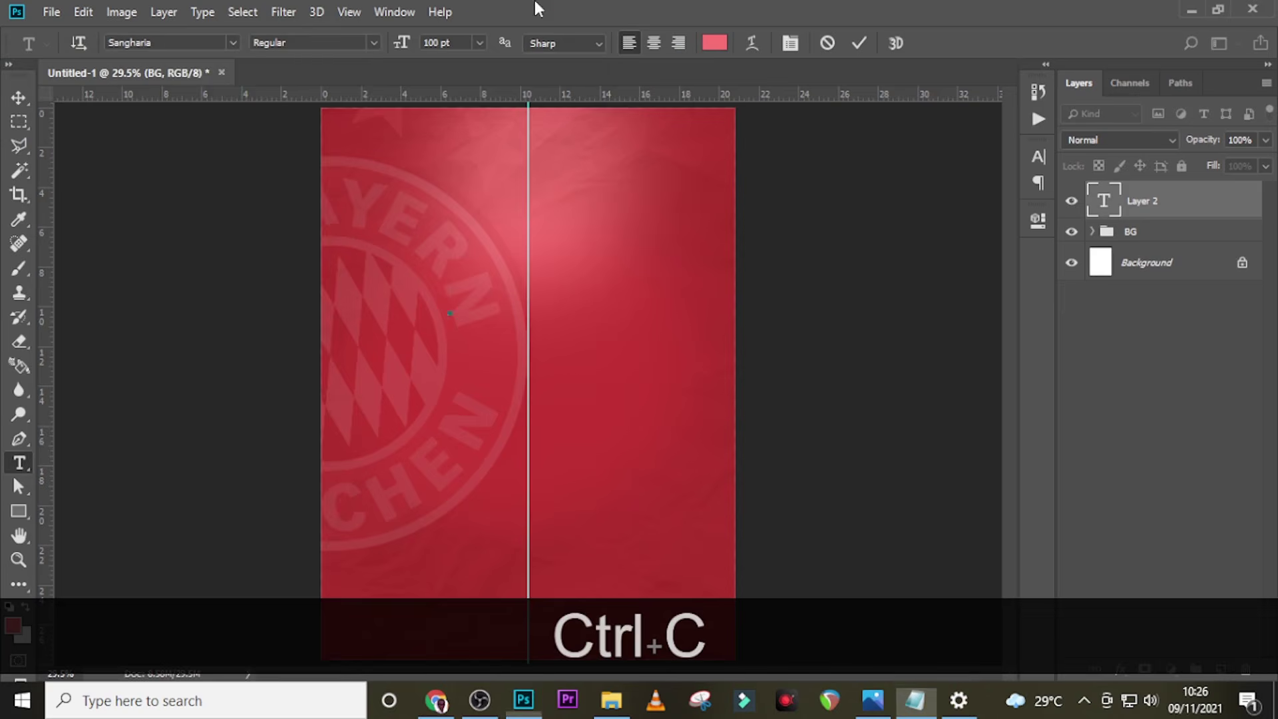
key(ctrl+v)
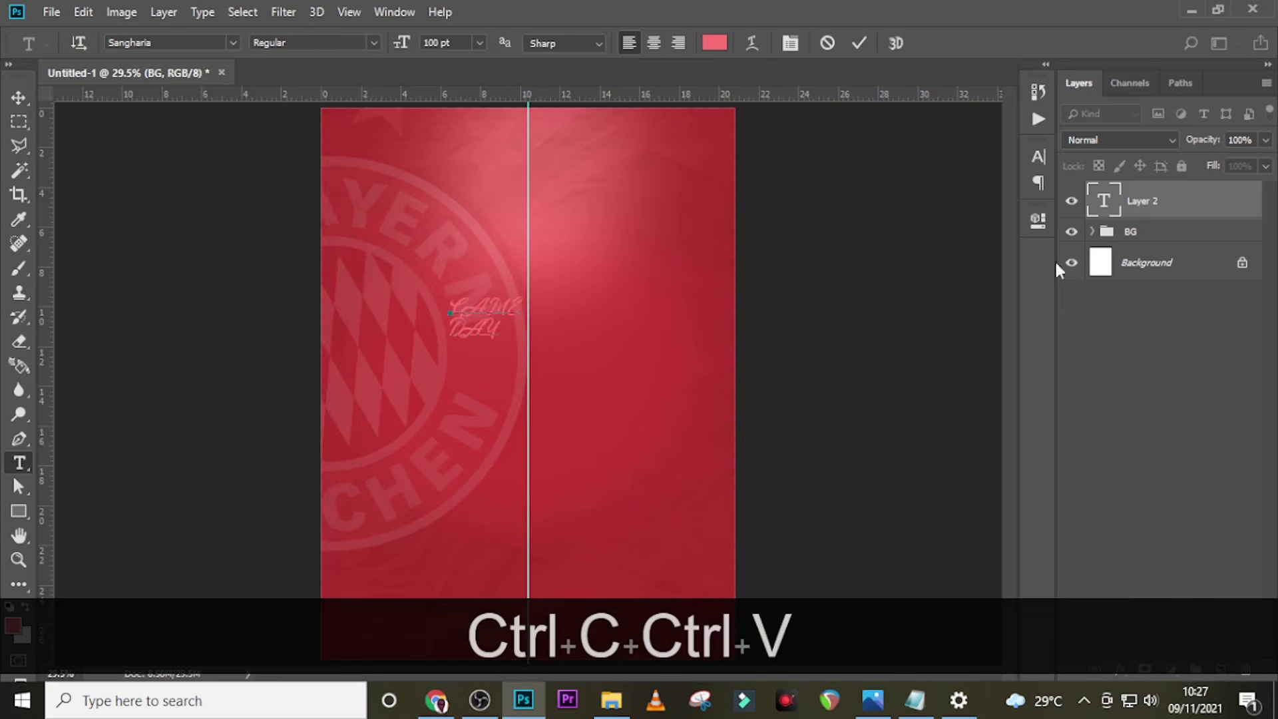
click(1154, 213)
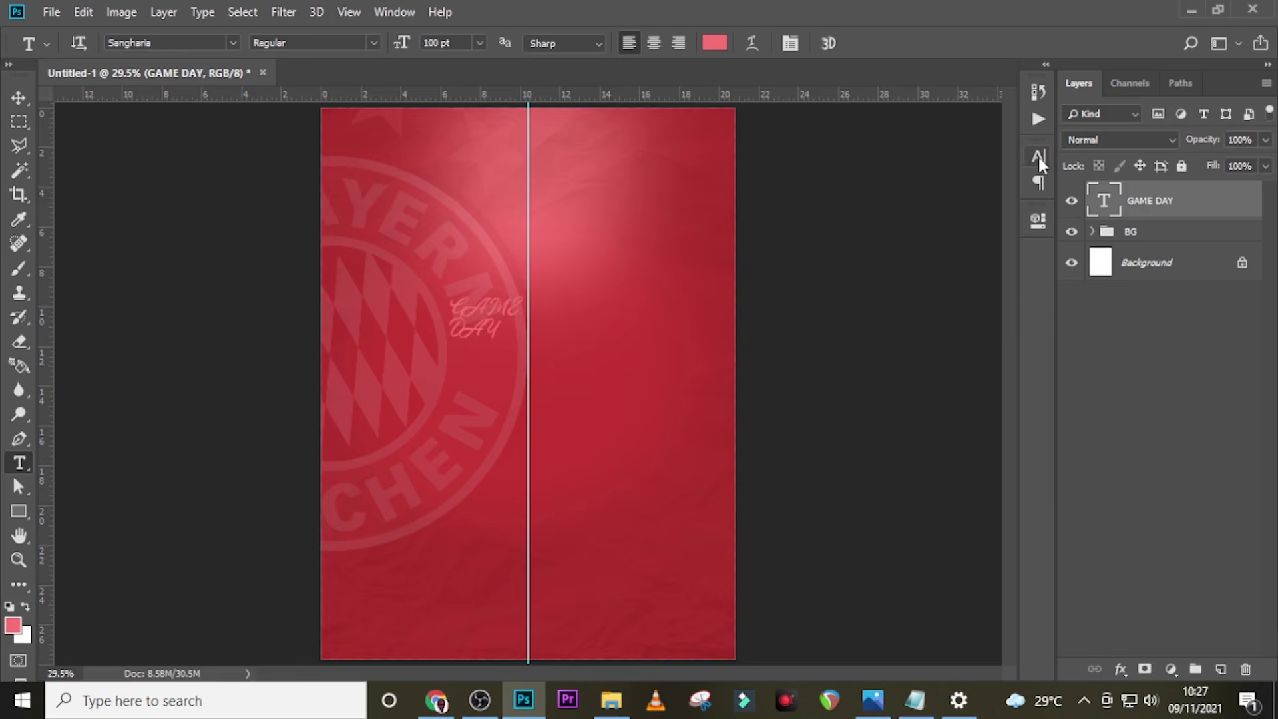
Set the GAME DAY text in Mermaid Bold at 428 pt.
click(1038, 159)
click(926, 180)
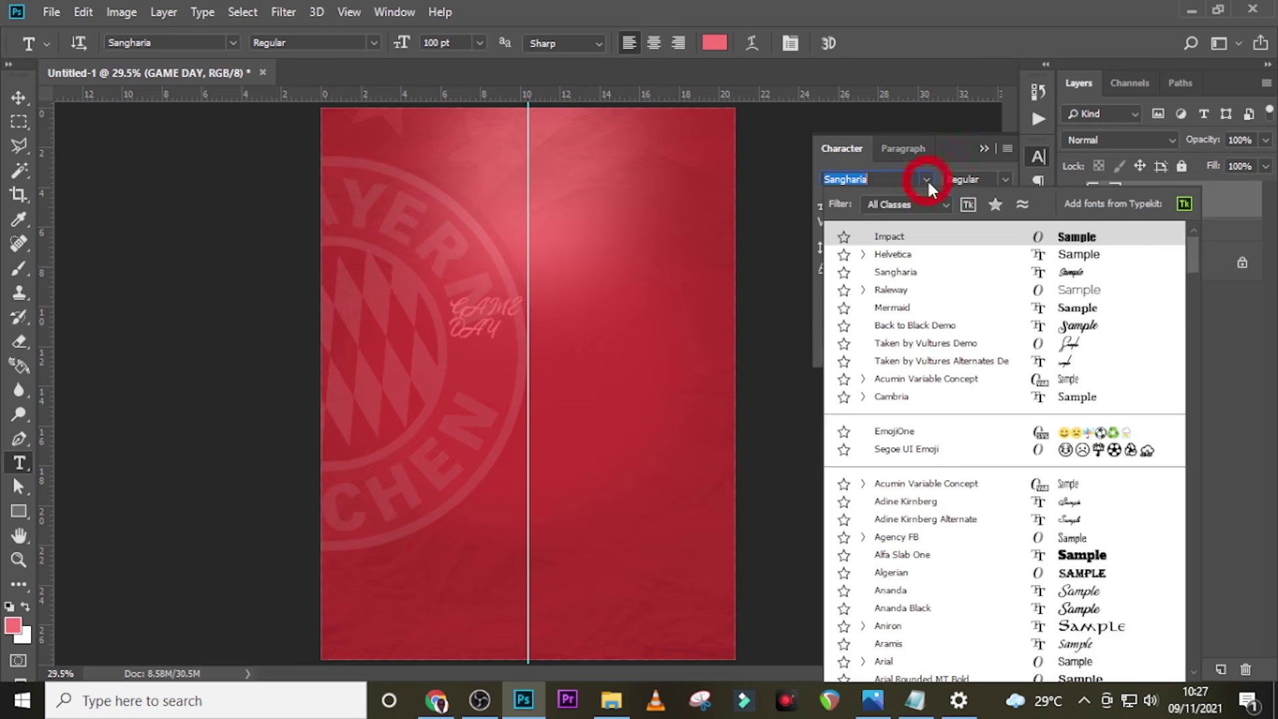
click(895, 310)
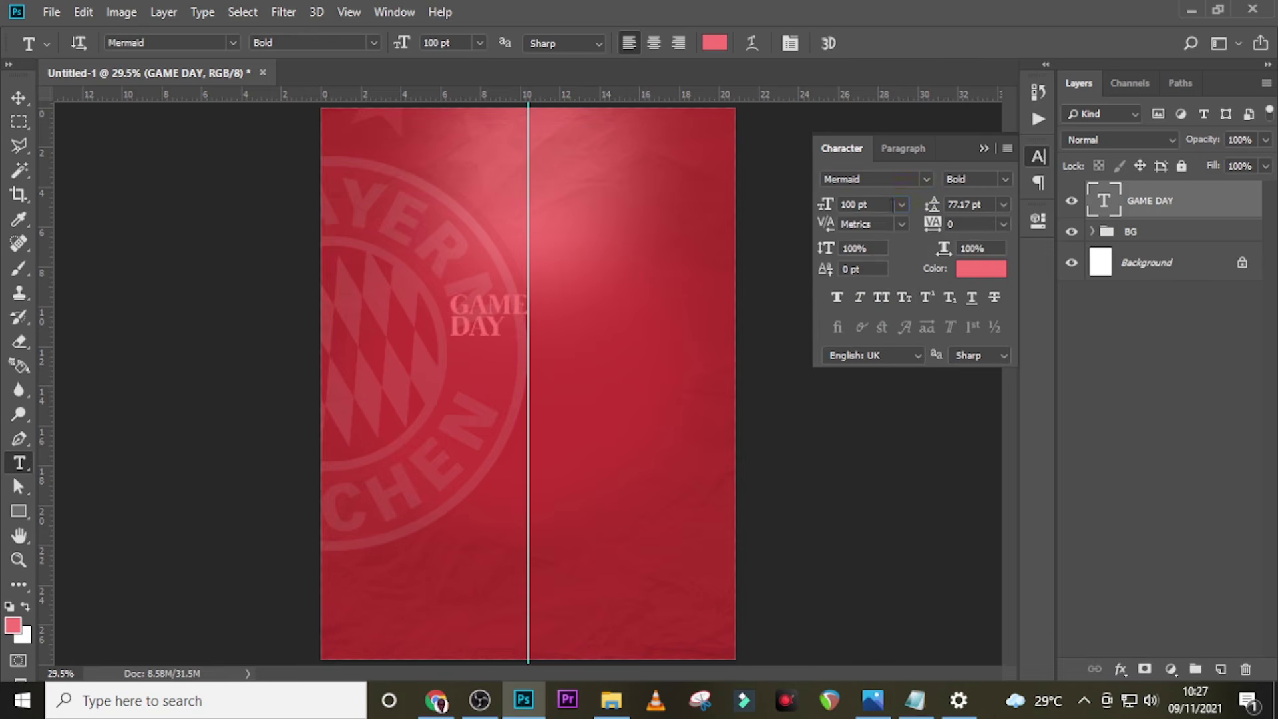
drag(893, 205, 795, 201)
key(BackSpace)
text(428)
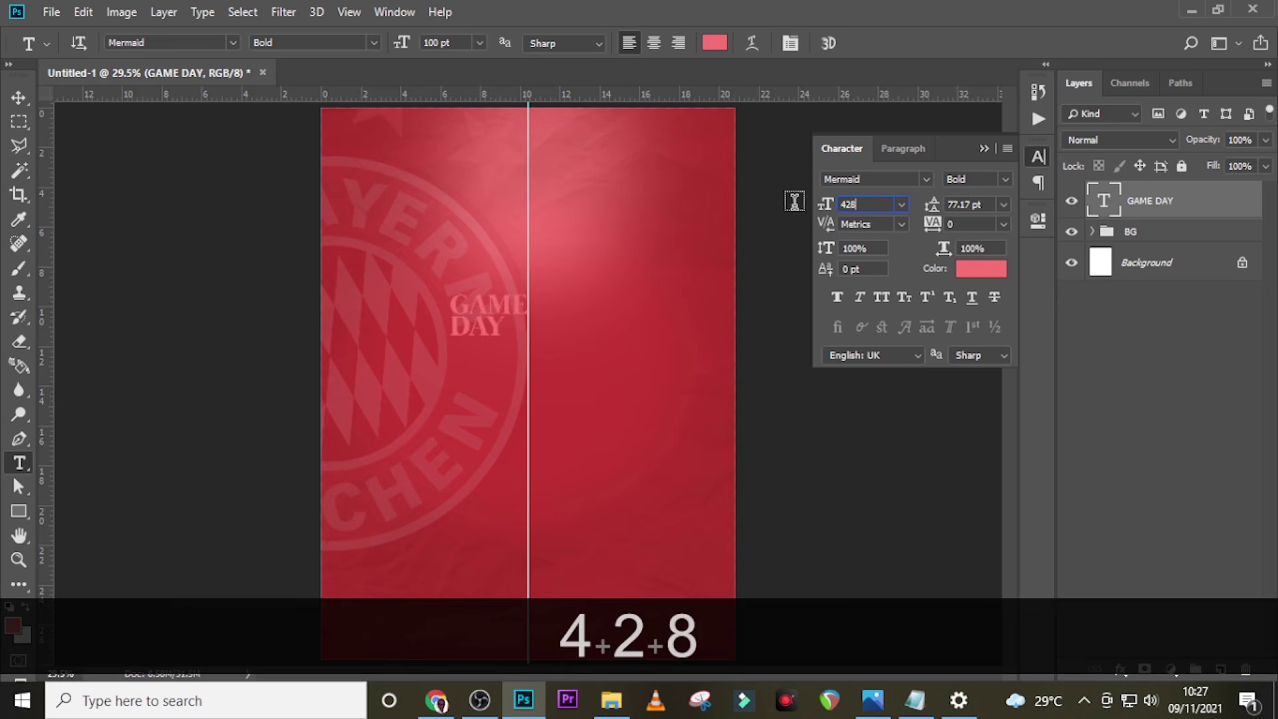
key(Return)
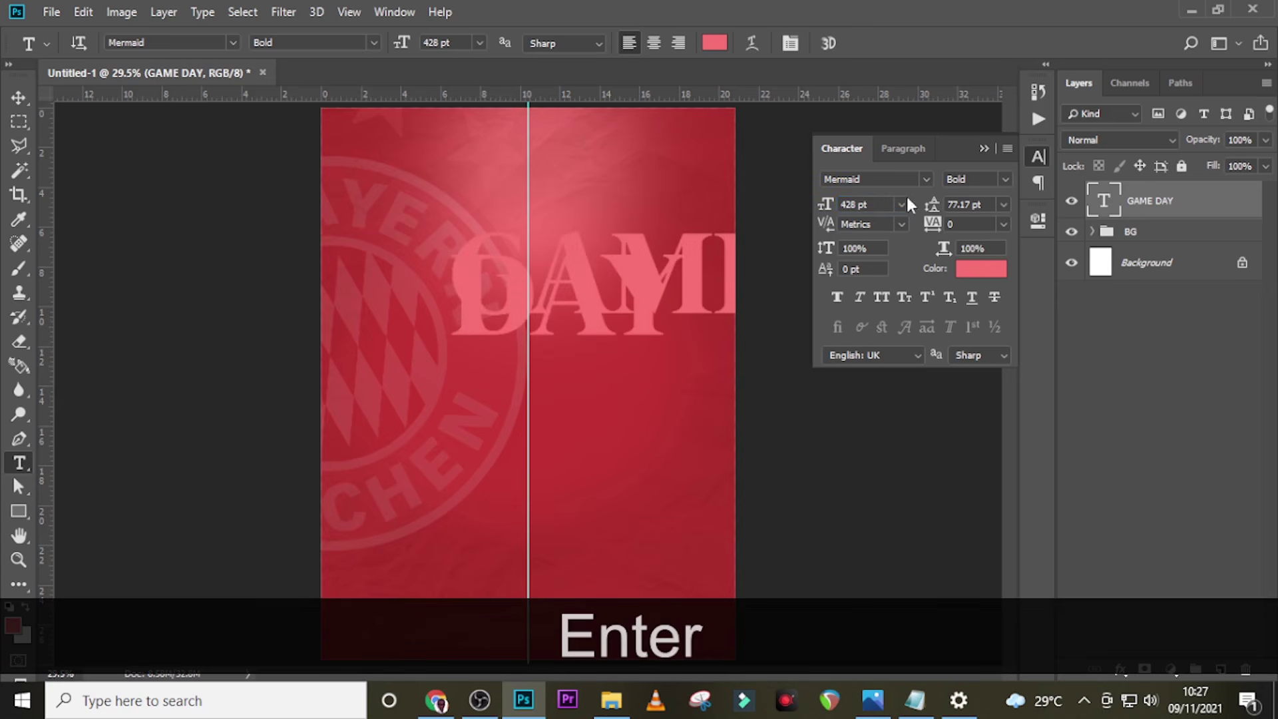
Set the leading of the GAME DAY text to 309.19 pt.
click(965, 204)
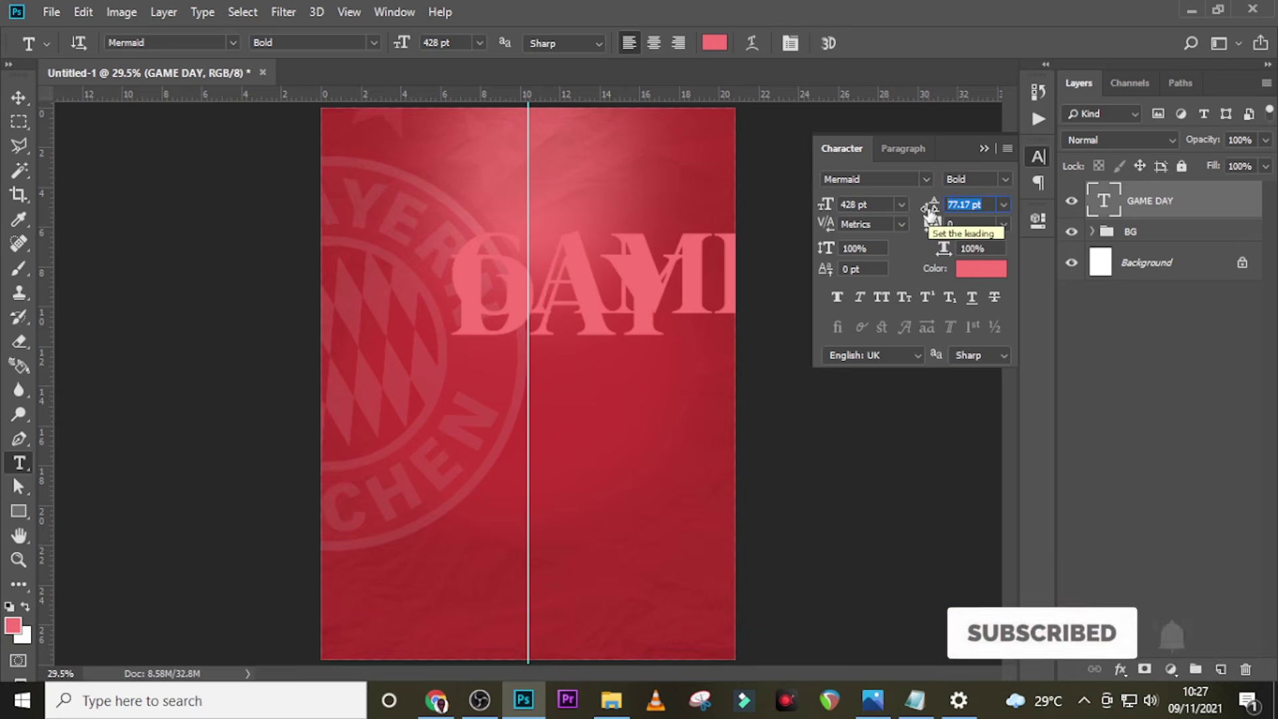
text(30)
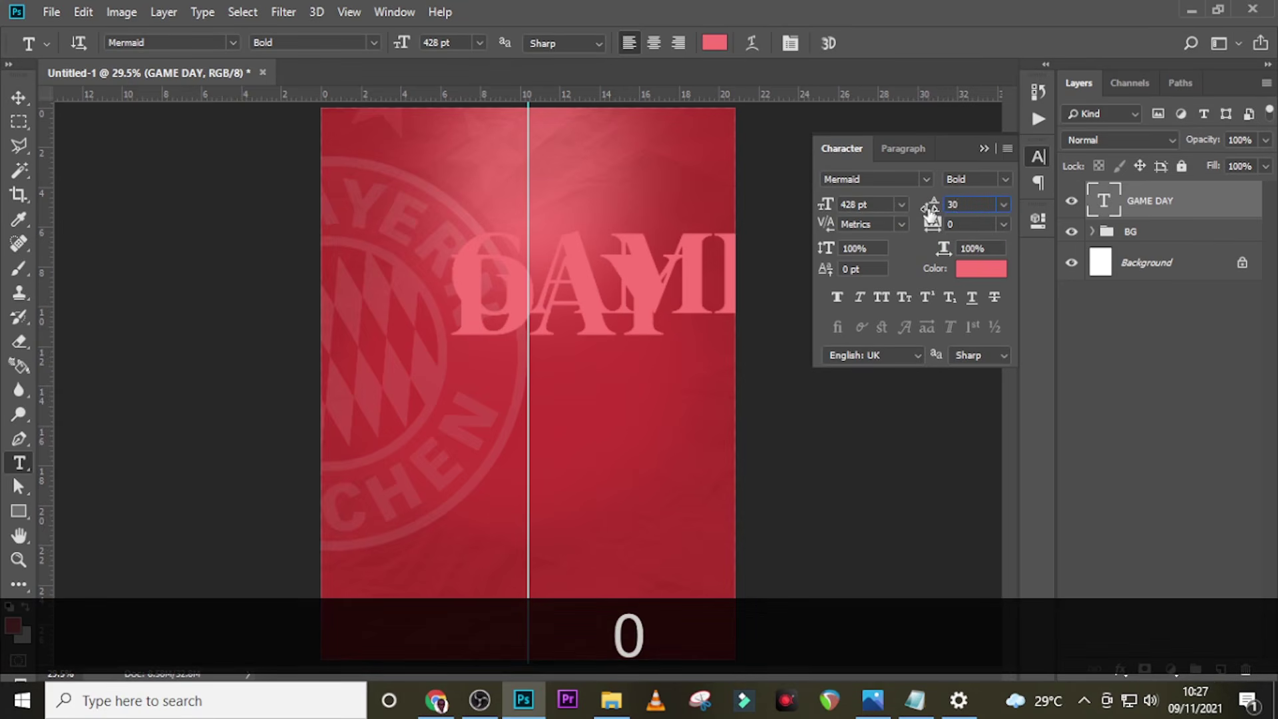
text(9.19)
key(Return)
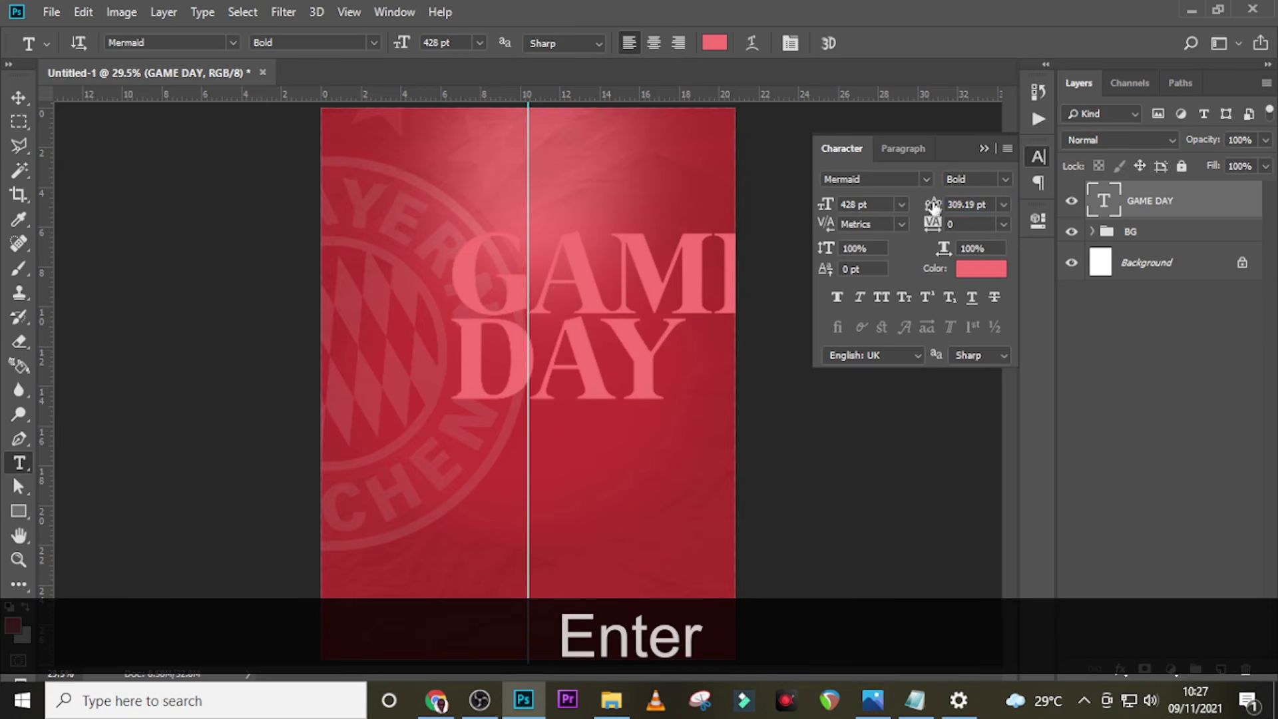
Apply faux italic and all caps to the GAME DAY text and colour it white.
click(902, 153)
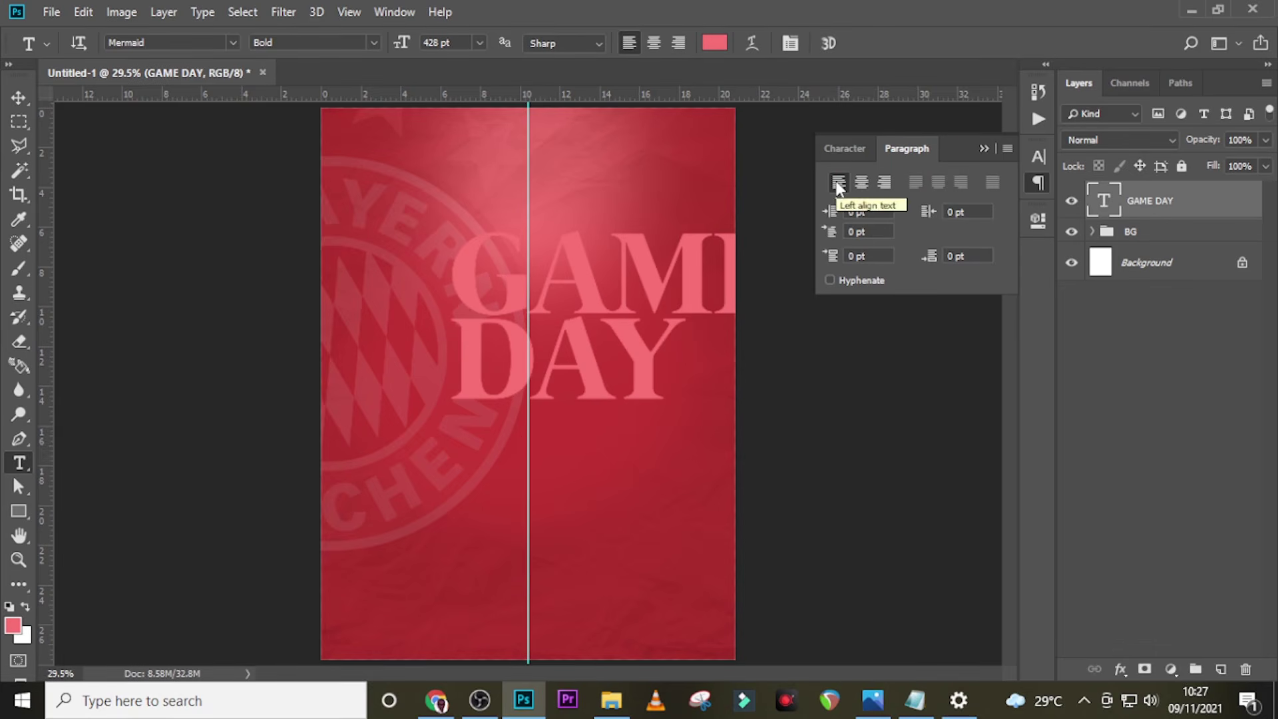
click(837, 149)
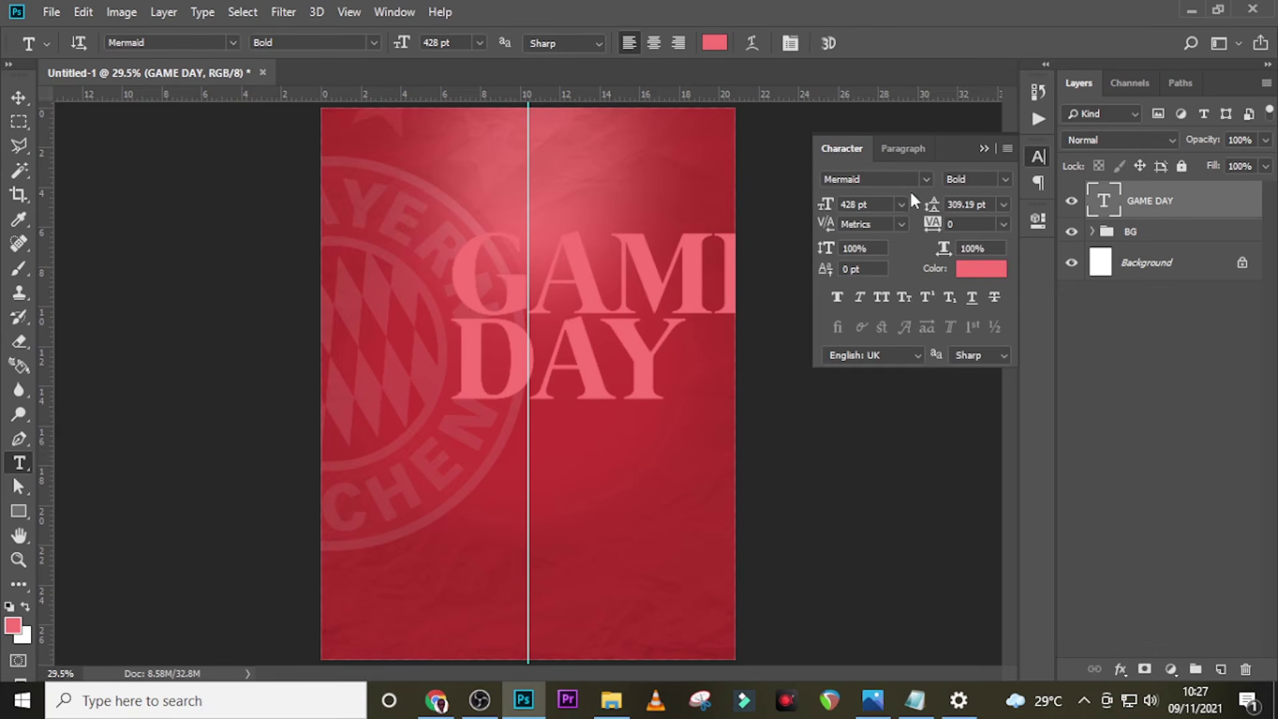
click(855, 298)
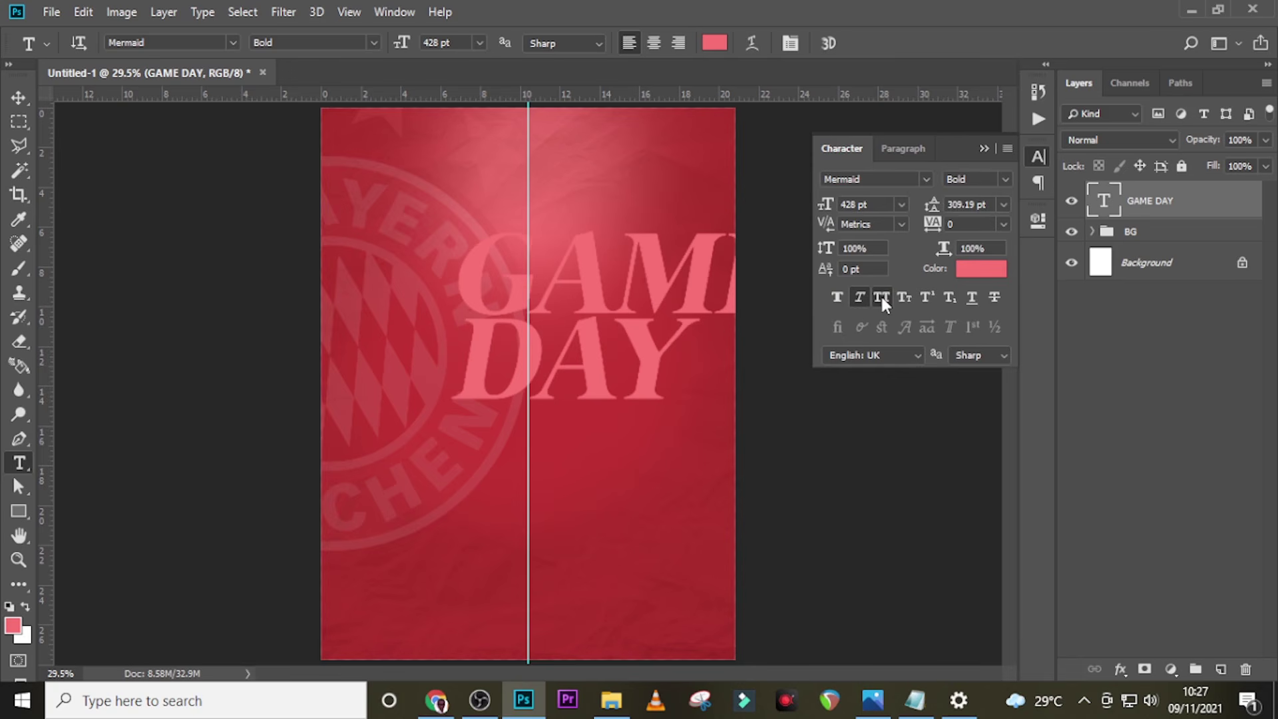
click(973, 269)
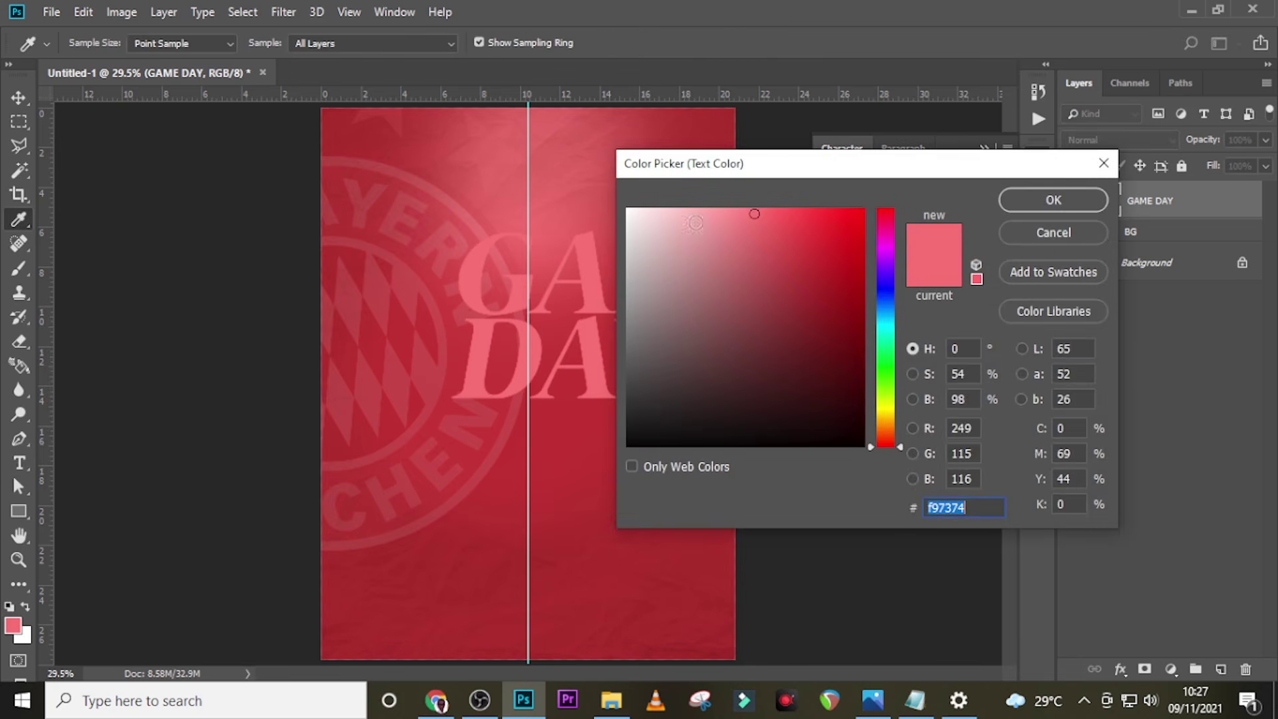
drag(695, 222, 627, 208)
click(1052, 199)
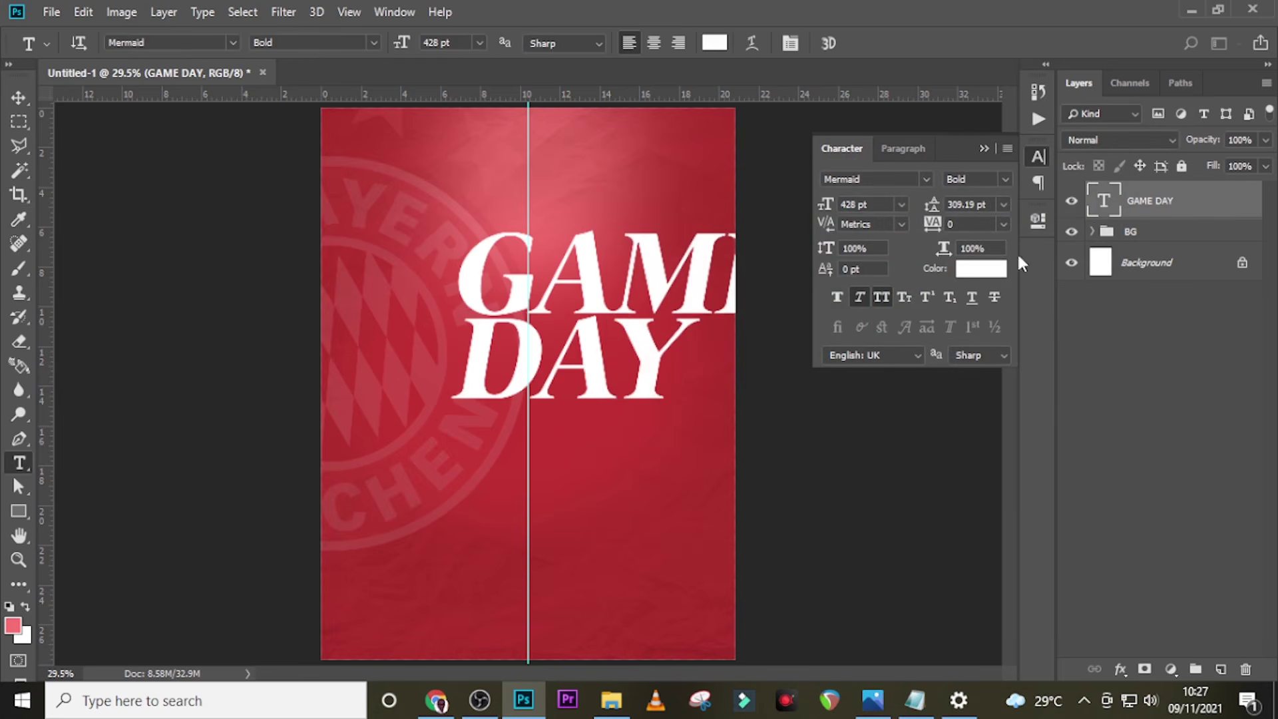
click(1148, 193)
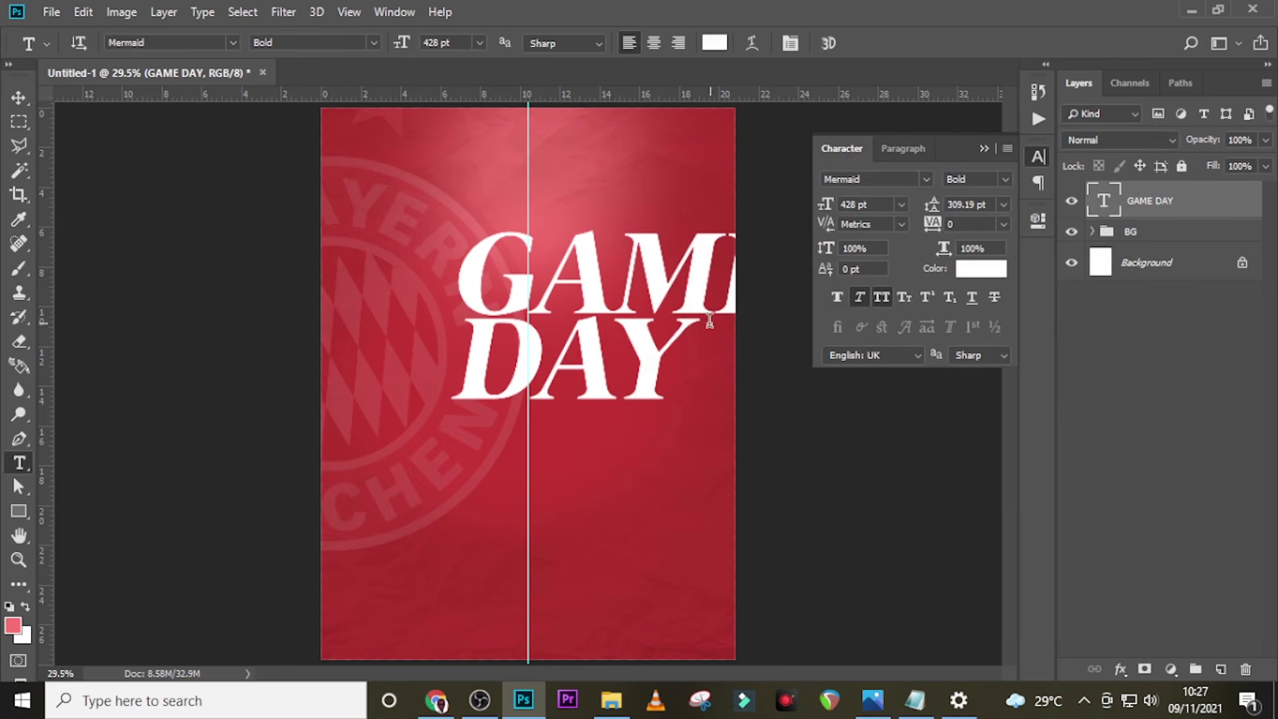
Move the GAME DAY text fully onto the canvas and centre-align its two lines.
key(v)
drag(686, 362, 581, 366)
click(903, 149)
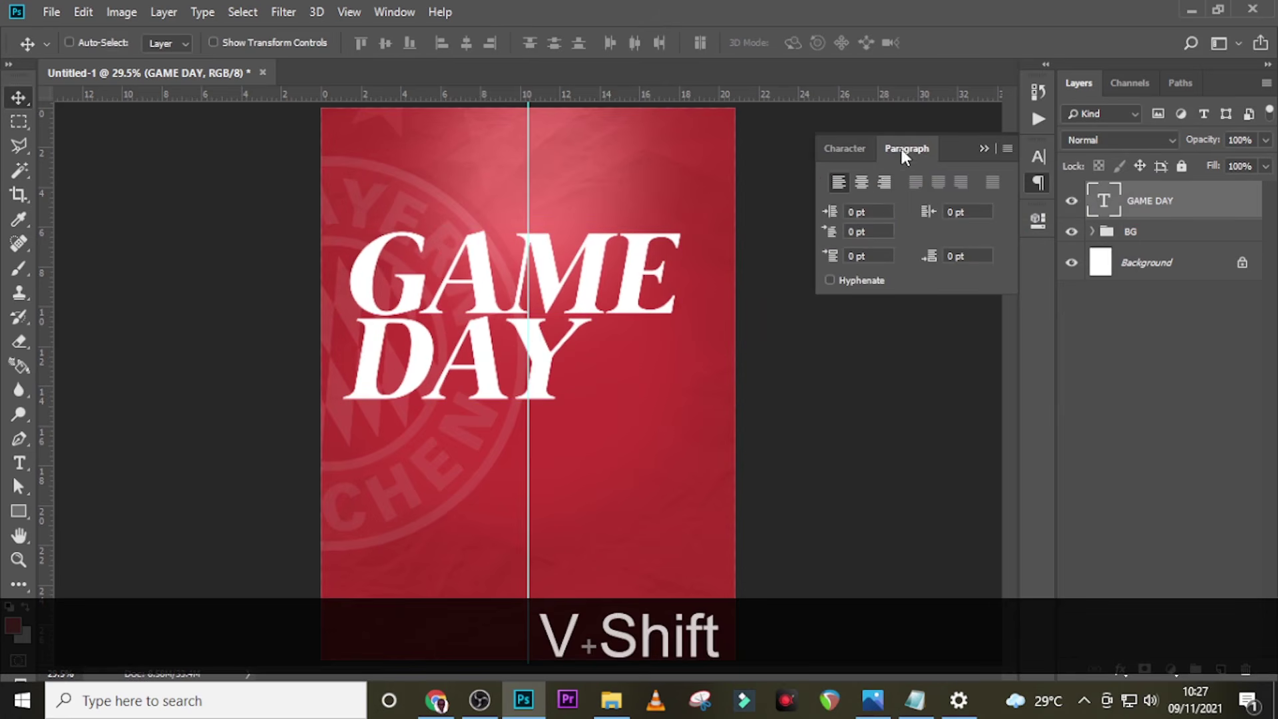
click(861, 182)
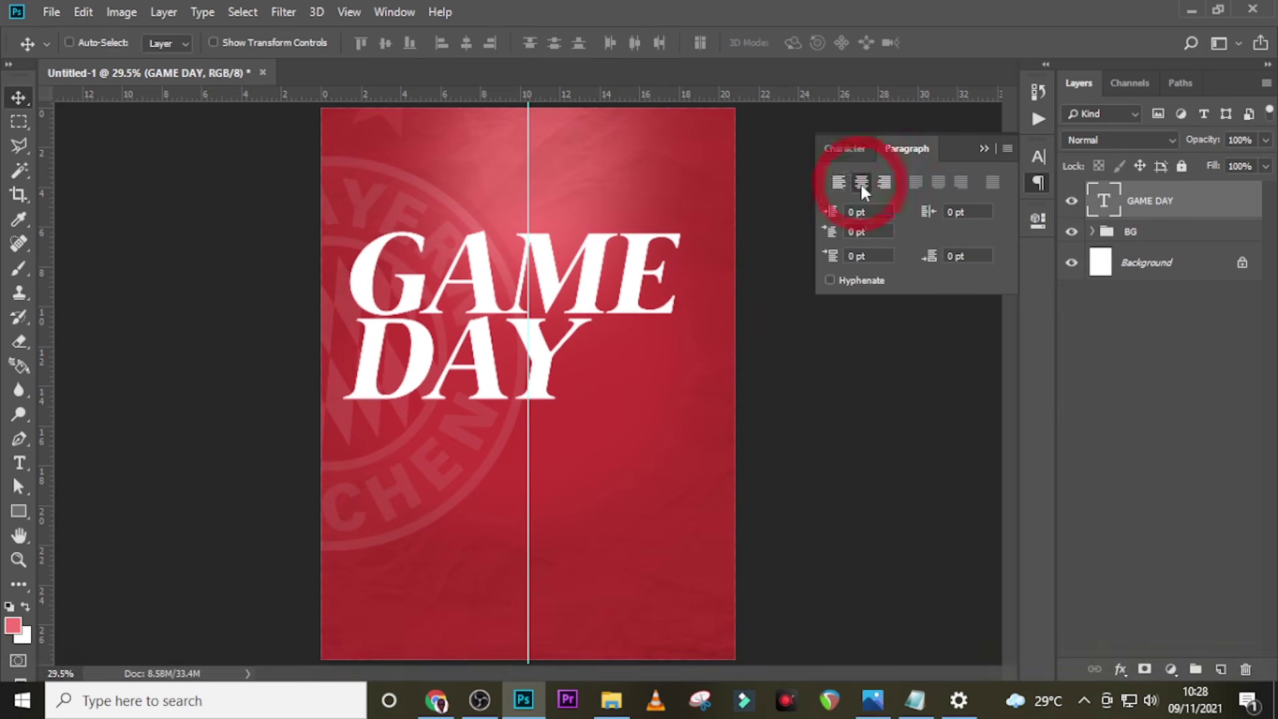
click(983, 148)
Centre the GAME DAY text block on the vertical guide at X 750 px and nudge it down 50 px.
key(ctrl+t)
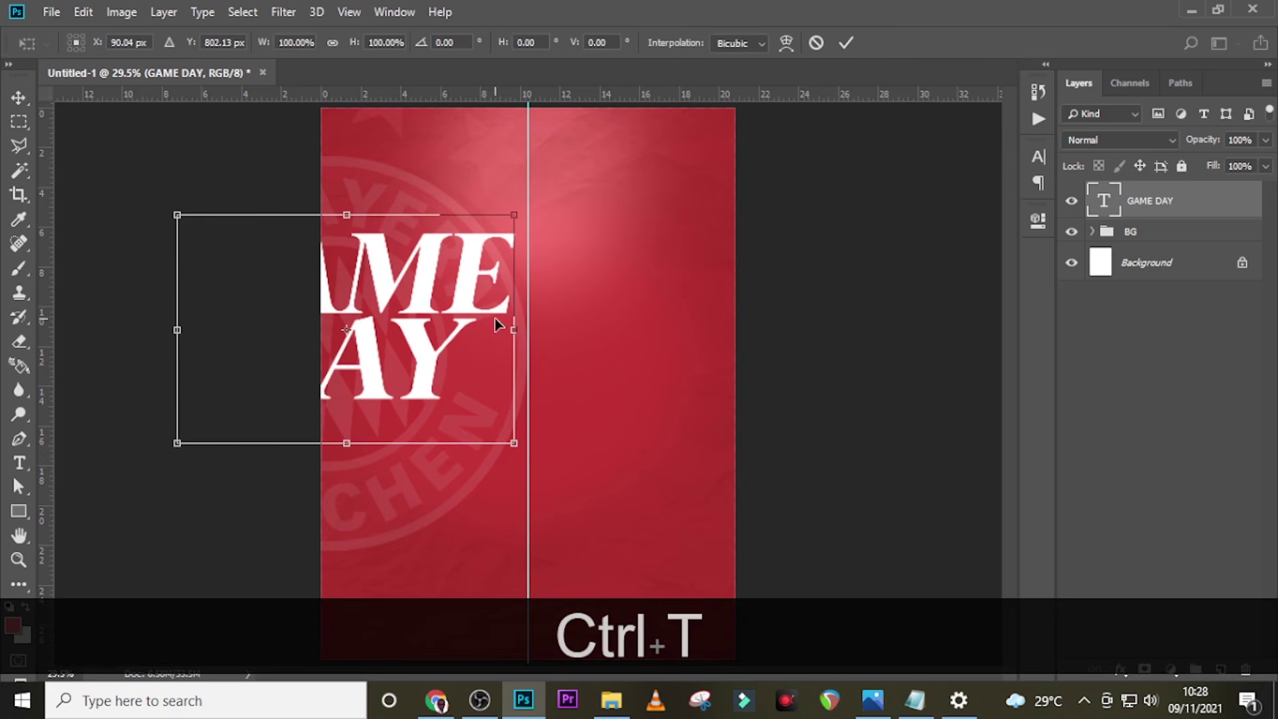
drag(415, 317, 601, 331)
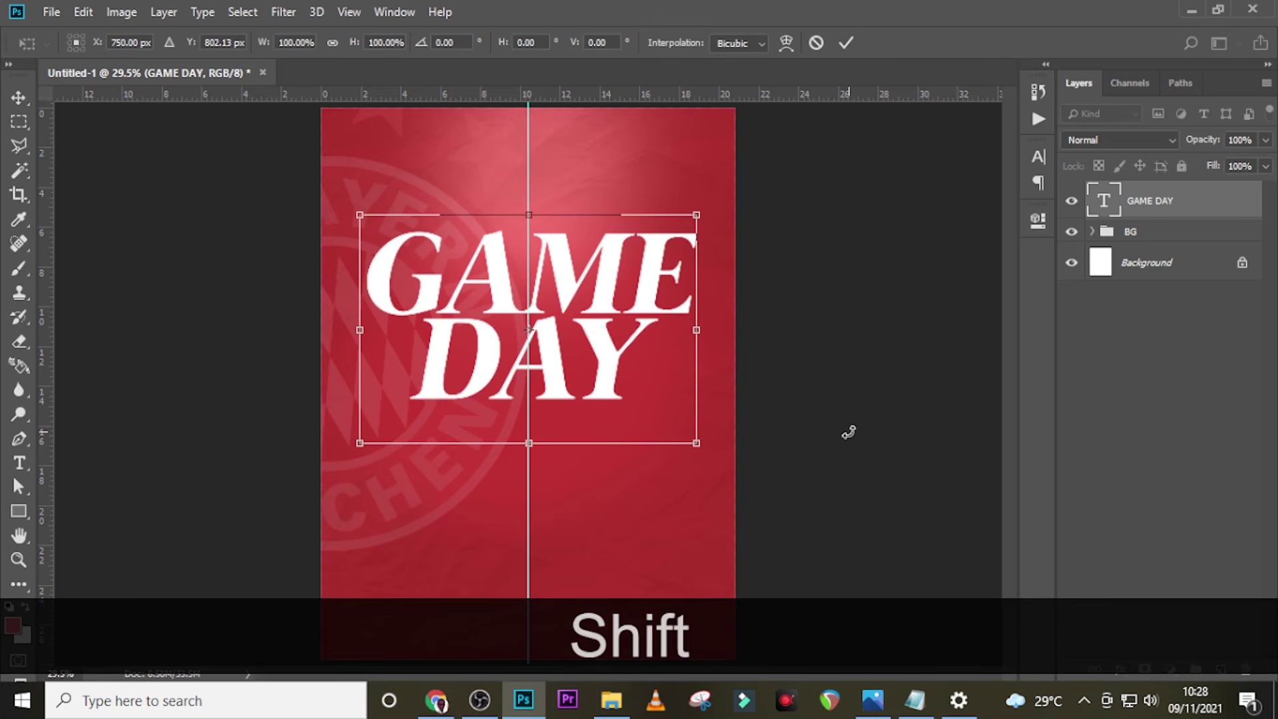
key(Return)
key(shift+Down)
key(shift+Down)
key(shift+Down)
key(shift+Down)
key(shift+Down)
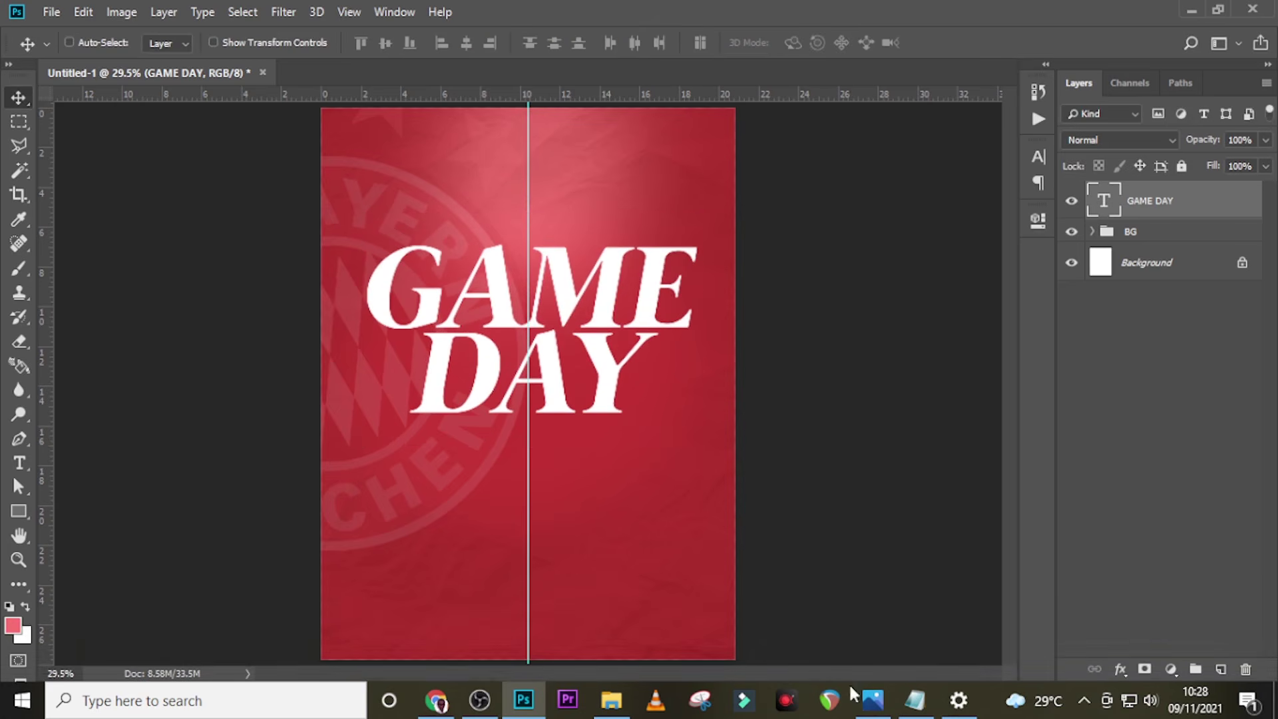
Place the Lewandowski cutout from the GAME DAY folder onto the flyer and scale it proportionally to about 161%.
click(611, 699)
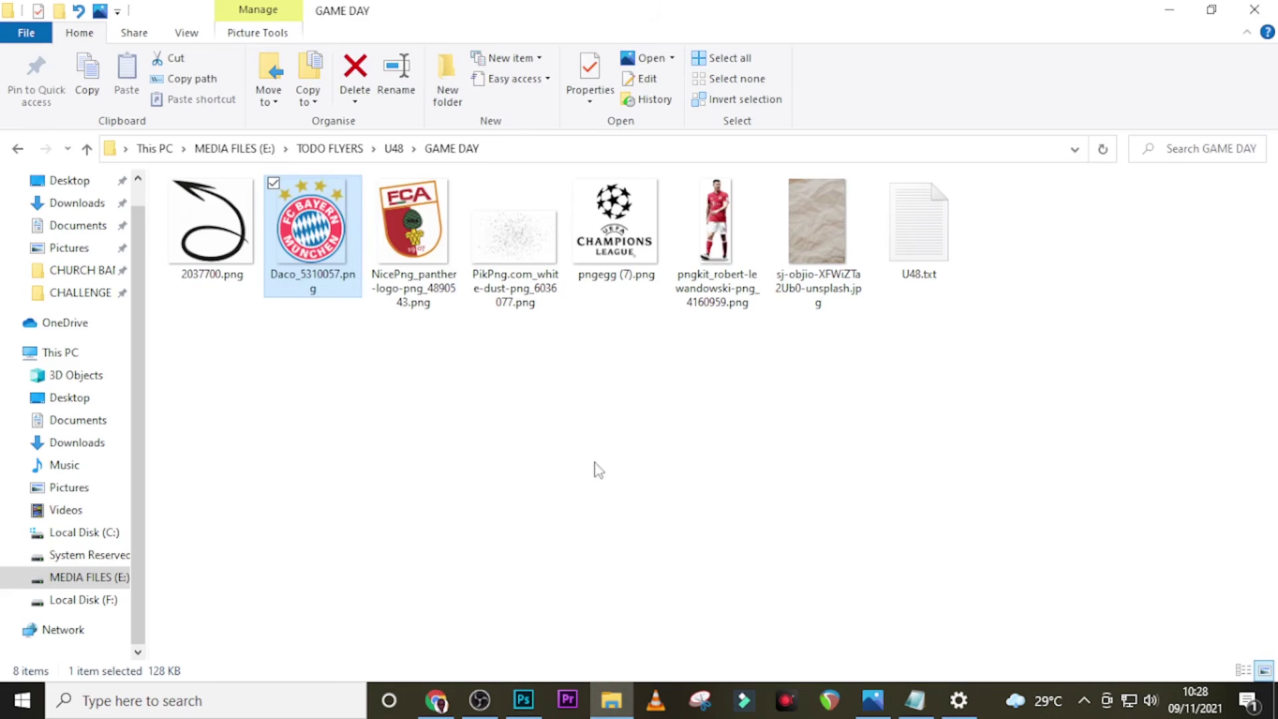
drag(672, 279, 603, 584)
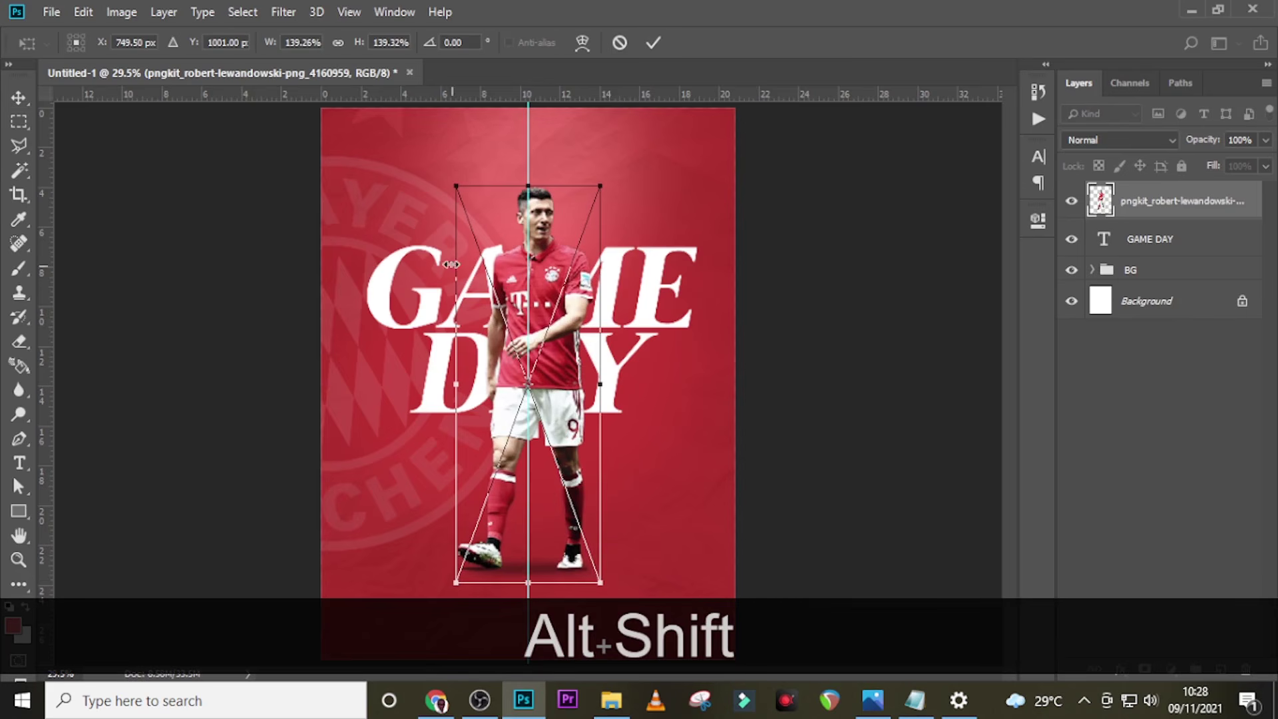
drag(459, 192, 435, 126)
Position the player cutout at about X 748 px, Y 917.5 px, commit the placement and set its blend mode to Multiply.
key(shift+Down)
key(shift+Right)
key(shift+Right)
key(shift+Right)
key(shift+Right)
key(shift+Down)
key(shift+Down)
key(ctrl+minus)
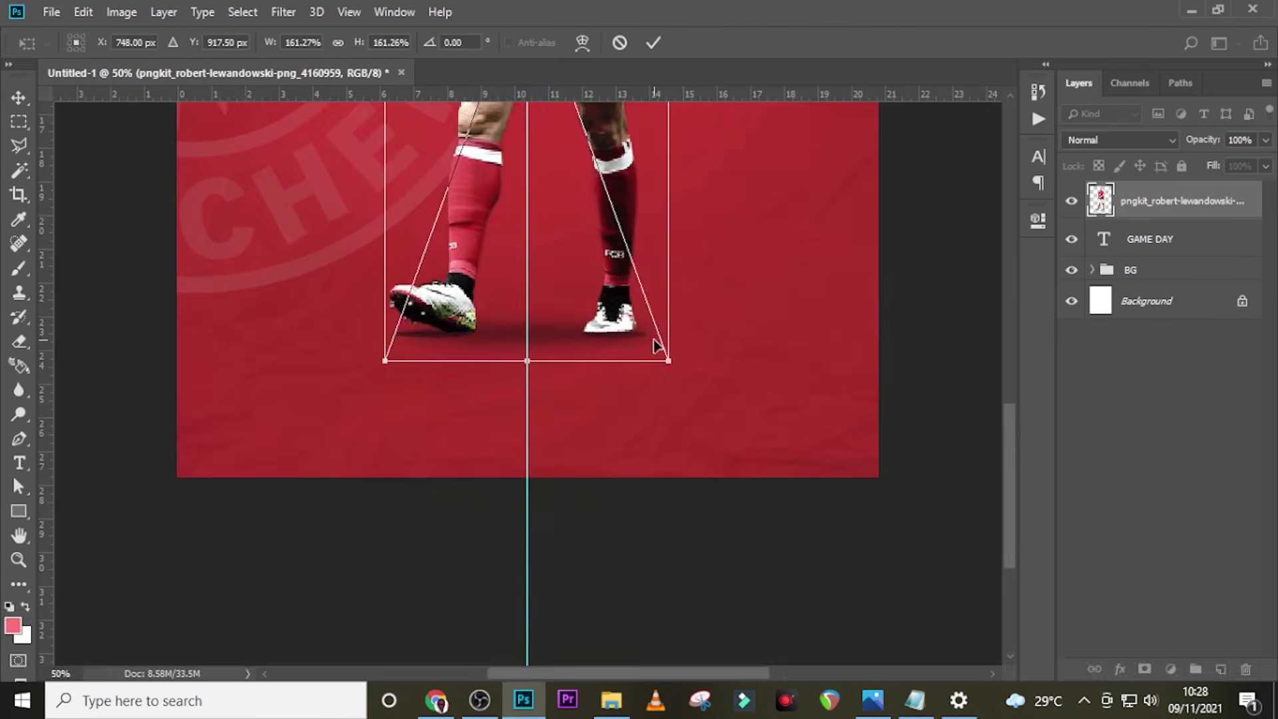
key(ctrl+shift+0)
key(Return)
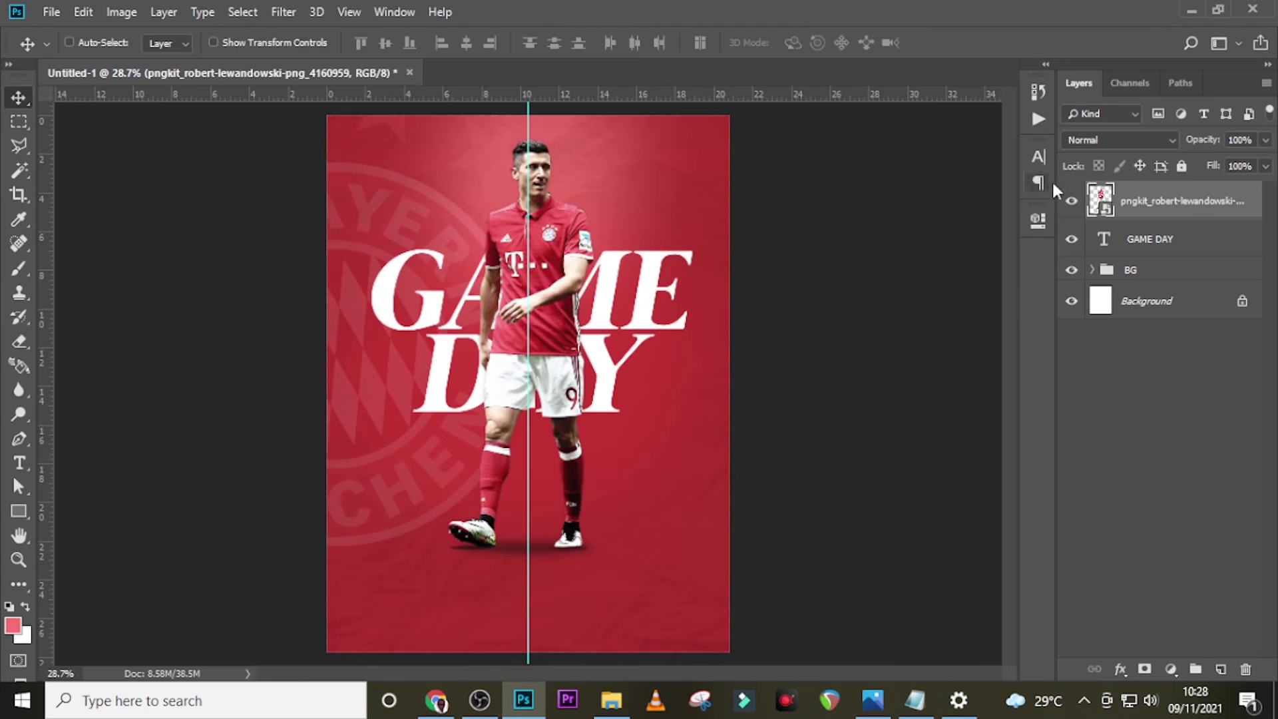
click(1091, 139)
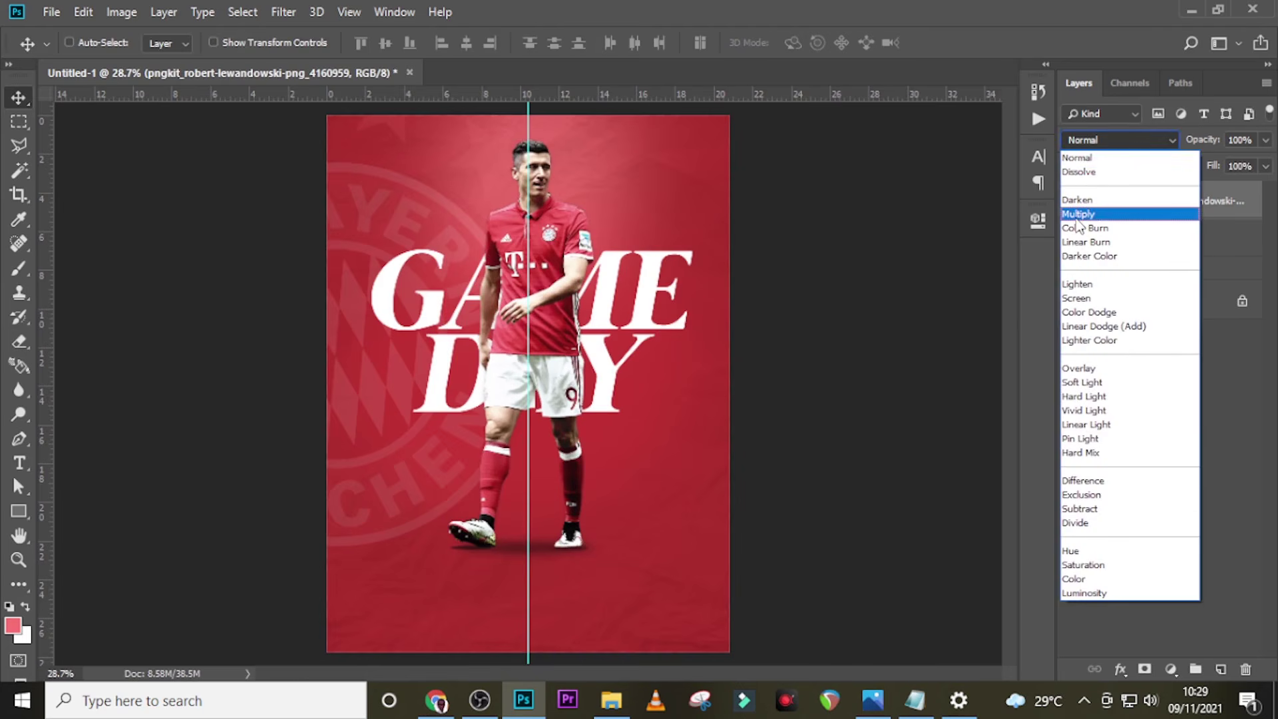
click(1078, 213)
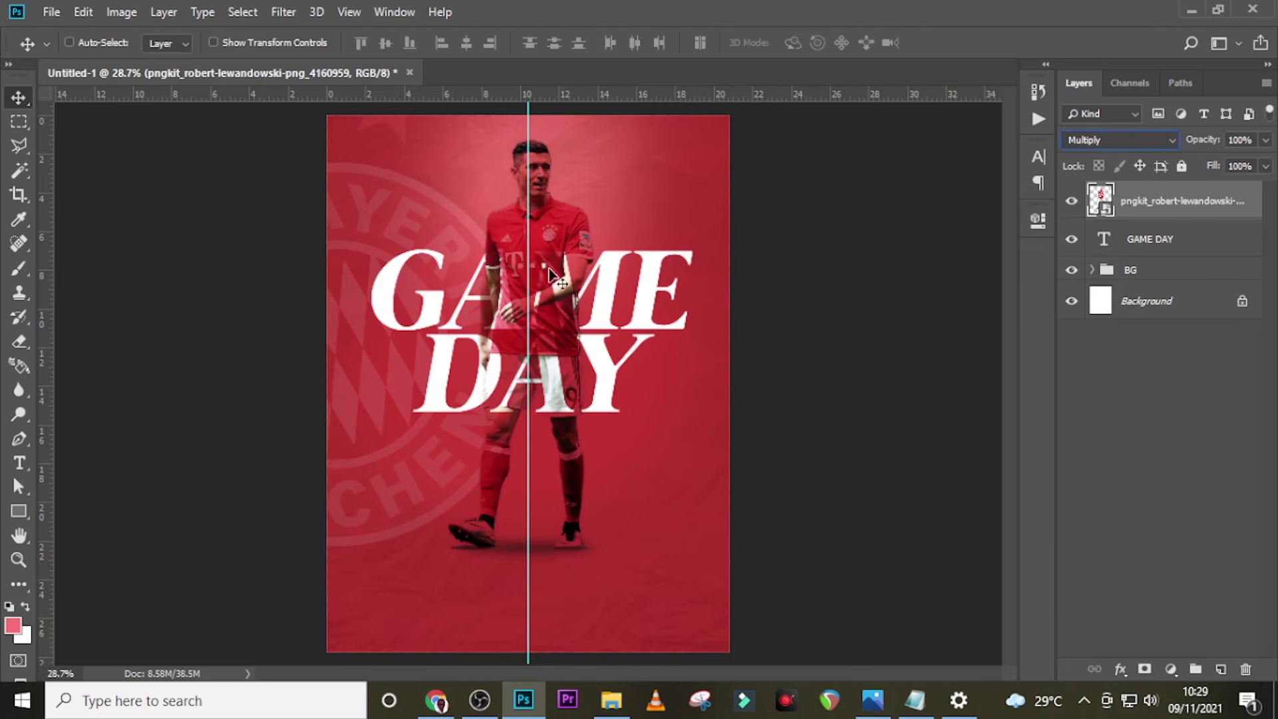
Duplicate the GAME DAY text layer above the player layer and set the copy's fill to 0%.
click(1149, 241)
key(ctrl+j)
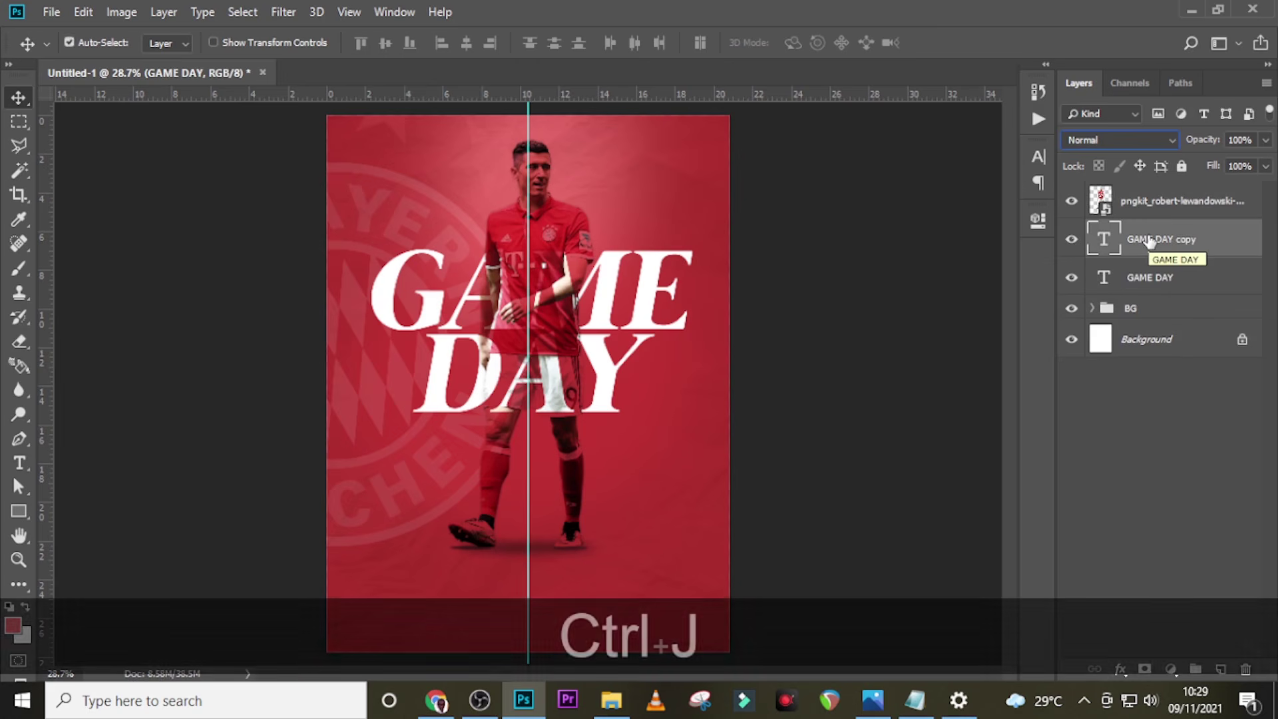
drag(1151, 241, 1155, 200)
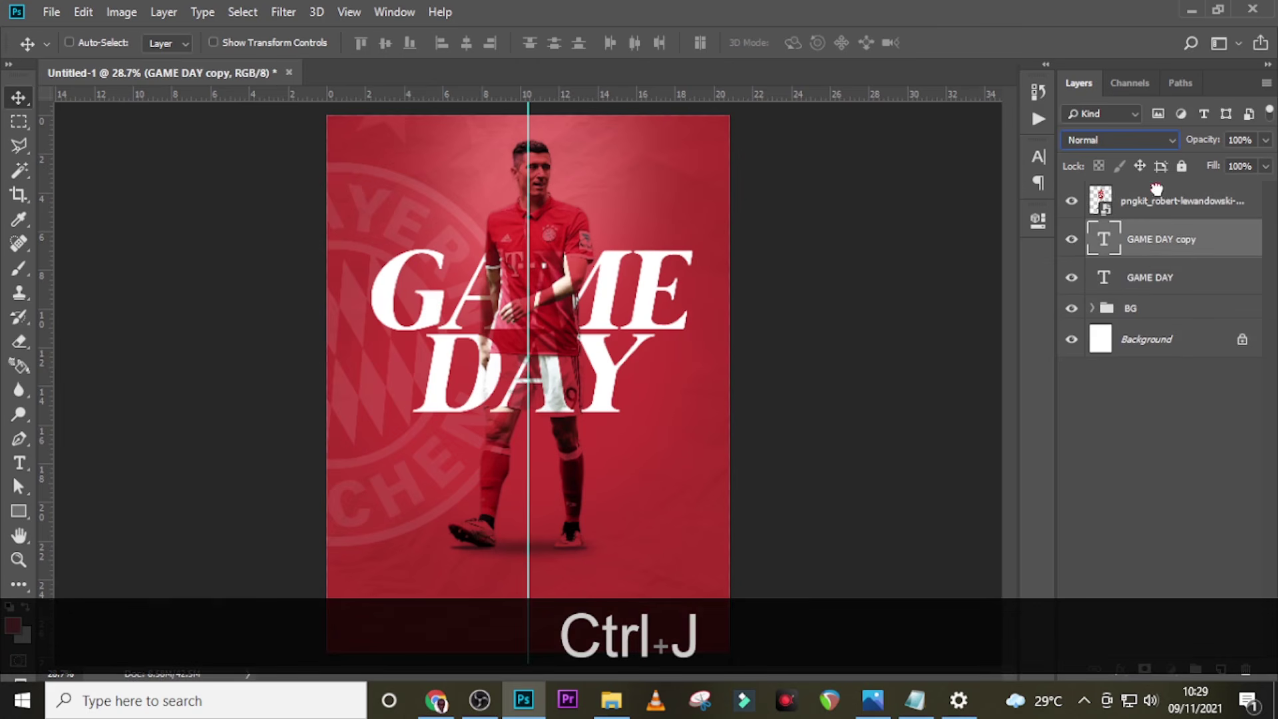
click(1265, 166)
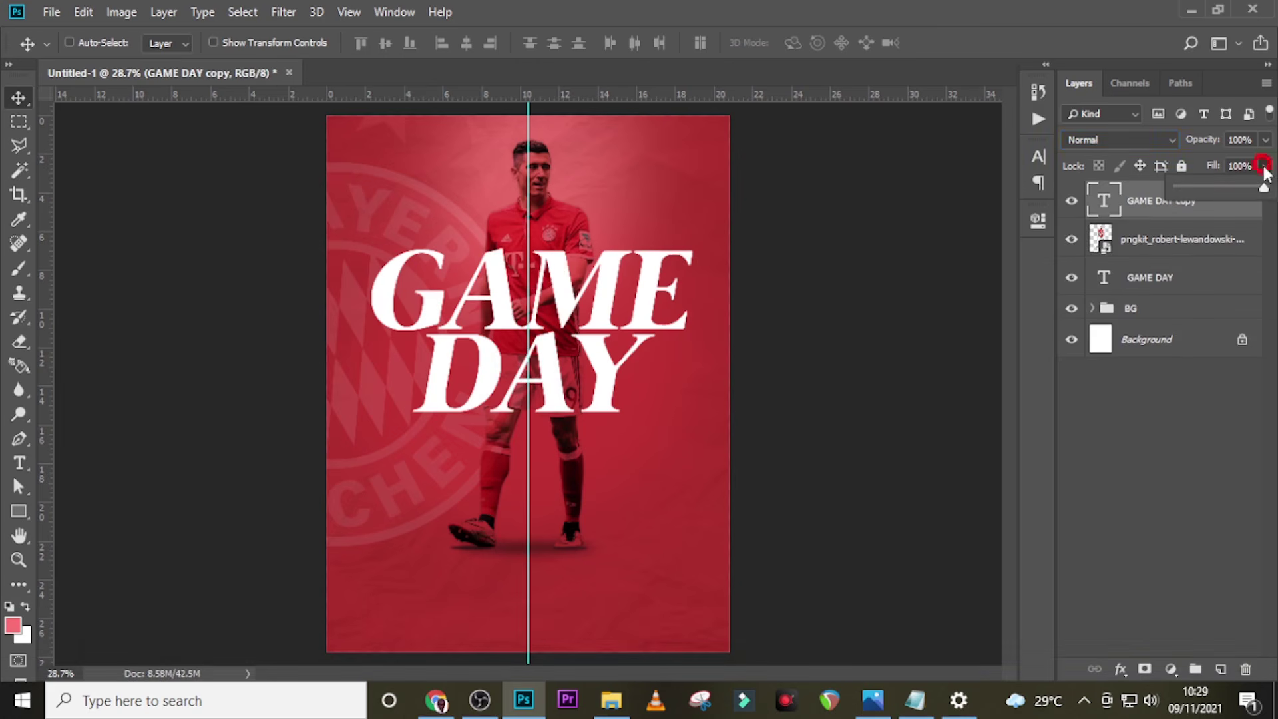
drag(1262, 188, 1166, 189)
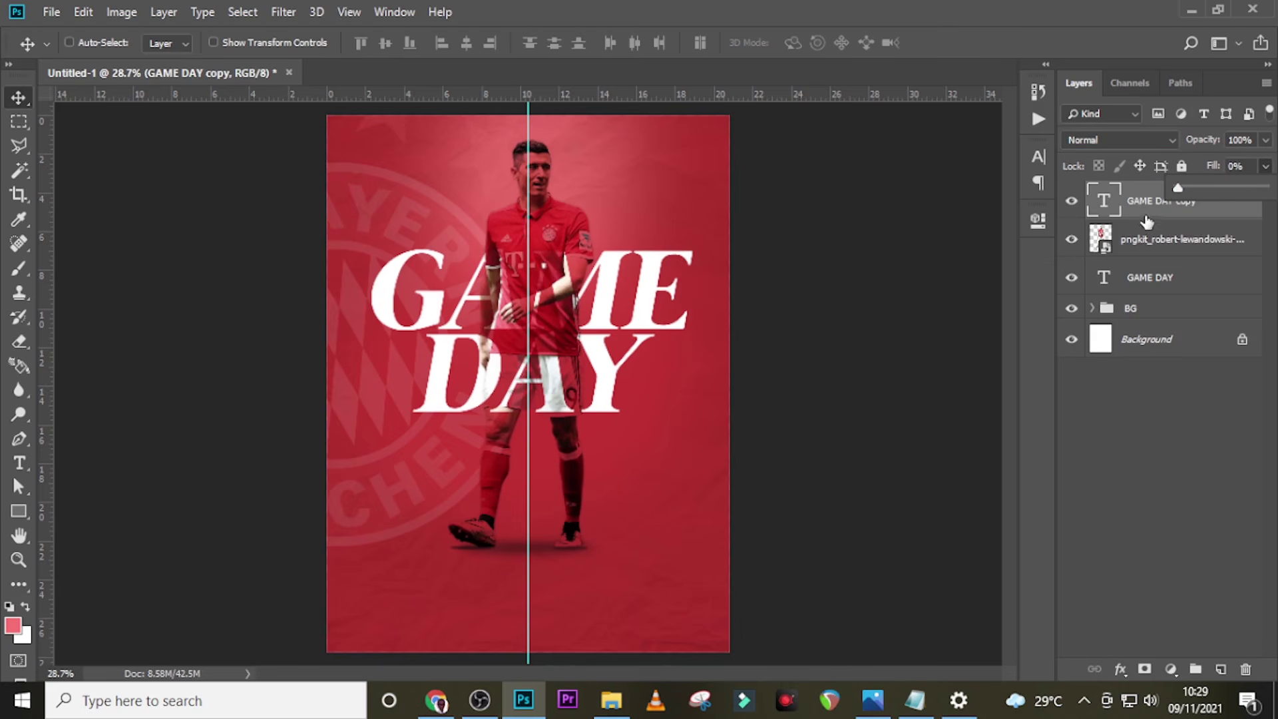
click(1238, 213)
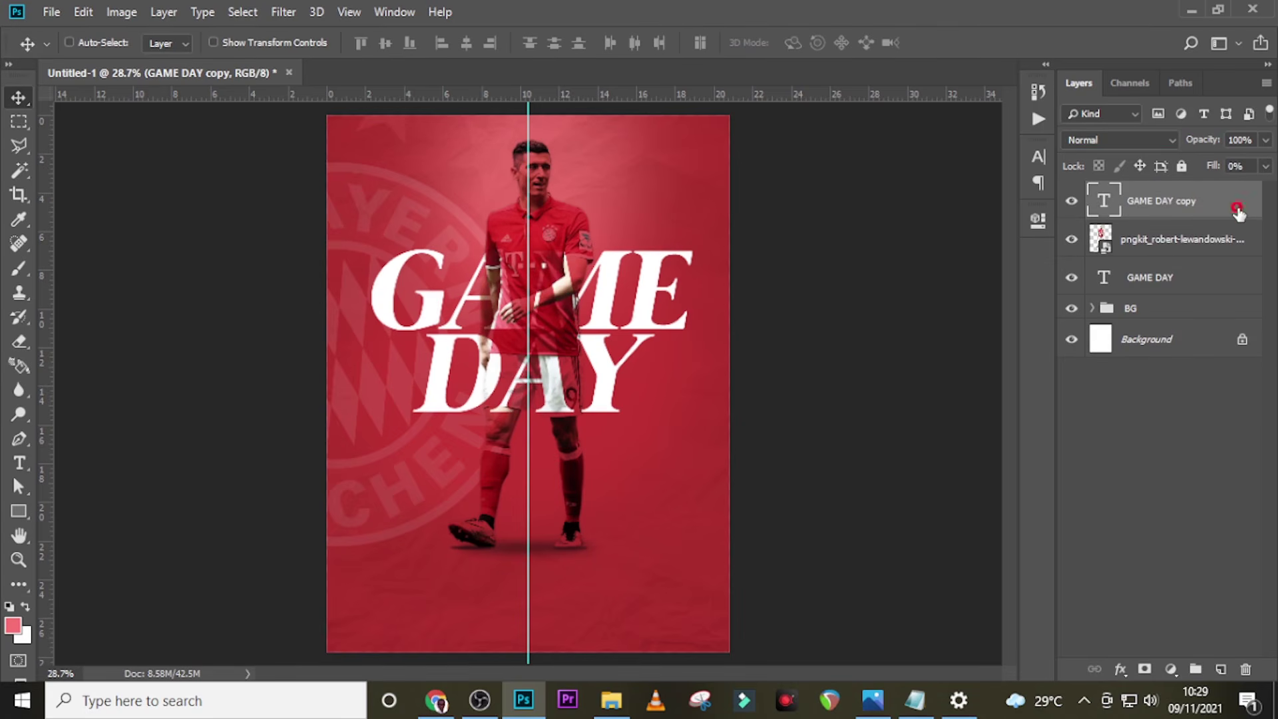
Add a white 3 px outside stroke at 100% opacity to the GAME DAY copy layer and collapse its effects list.
double_click(1236, 210)
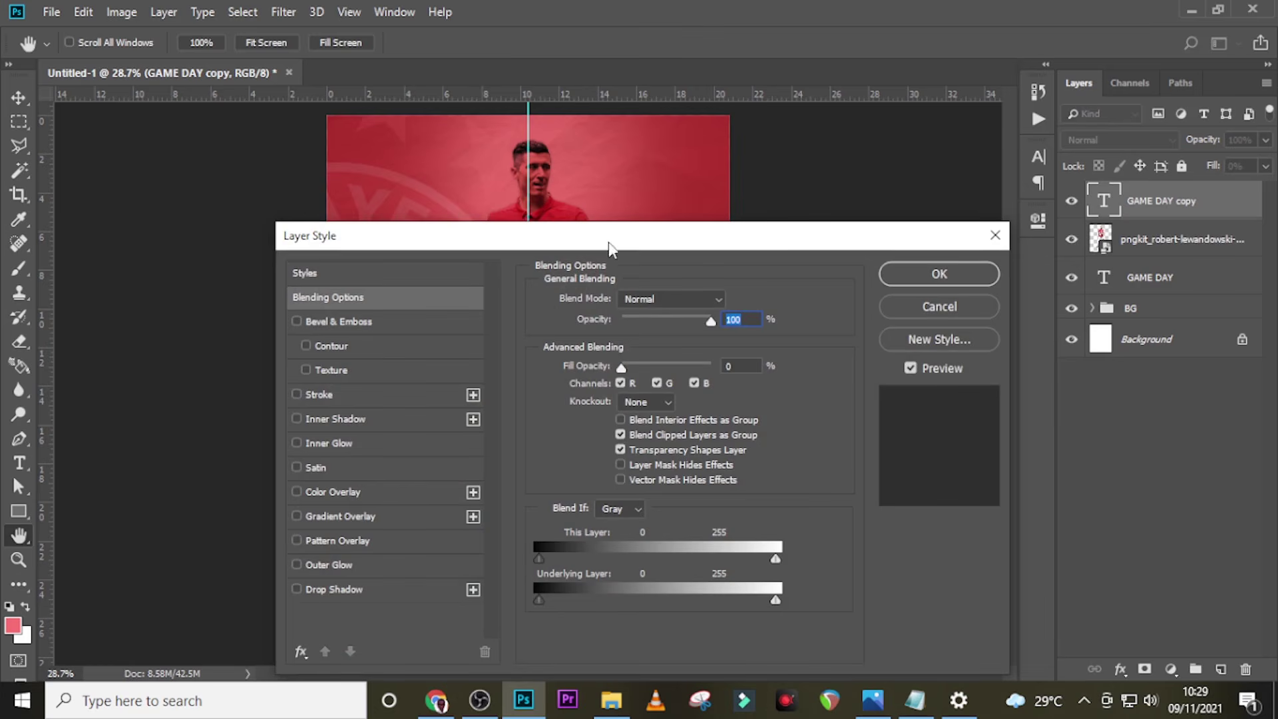
drag(611, 248, 619, 195)
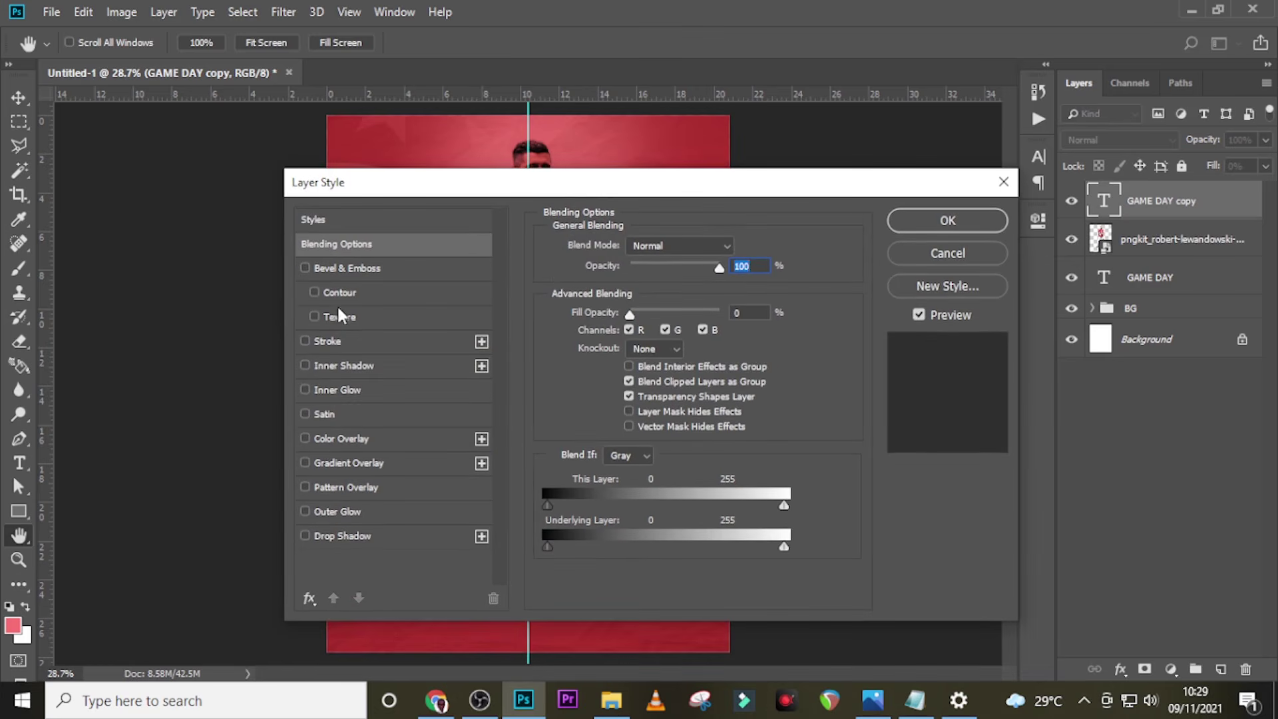
click(326, 343)
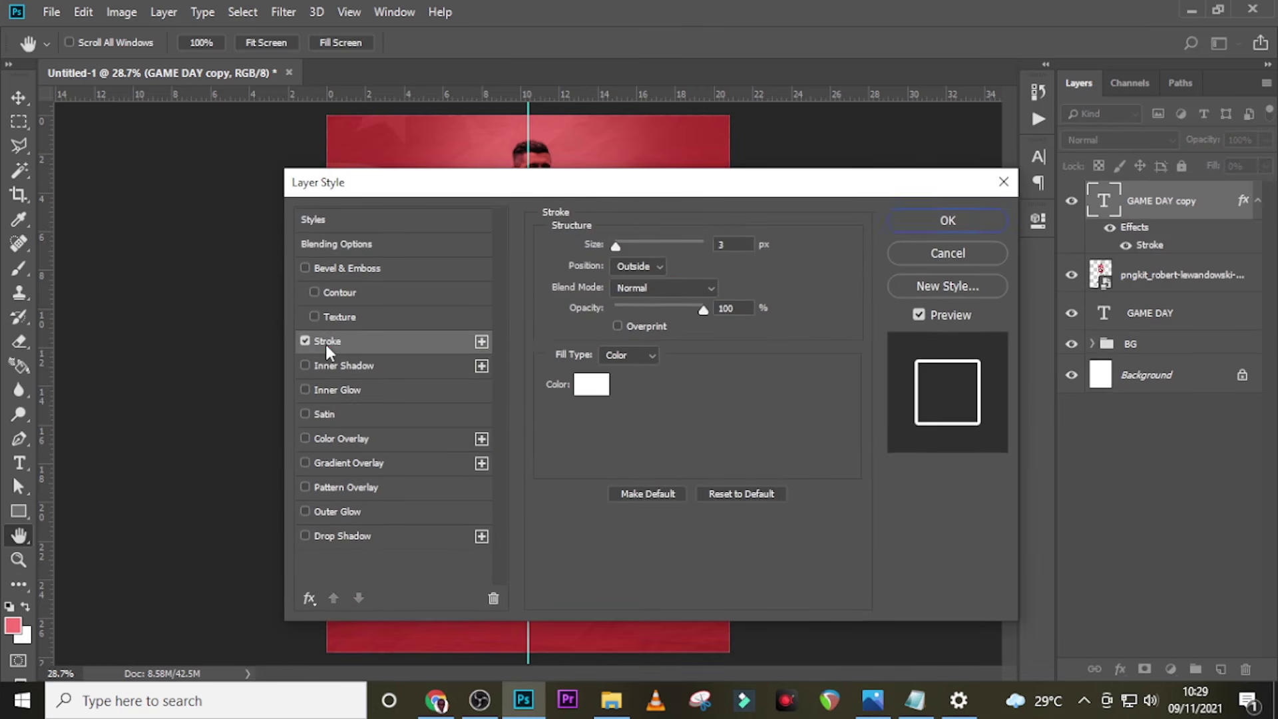
click(726, 246)
click(633, 268)
click(633, 285)
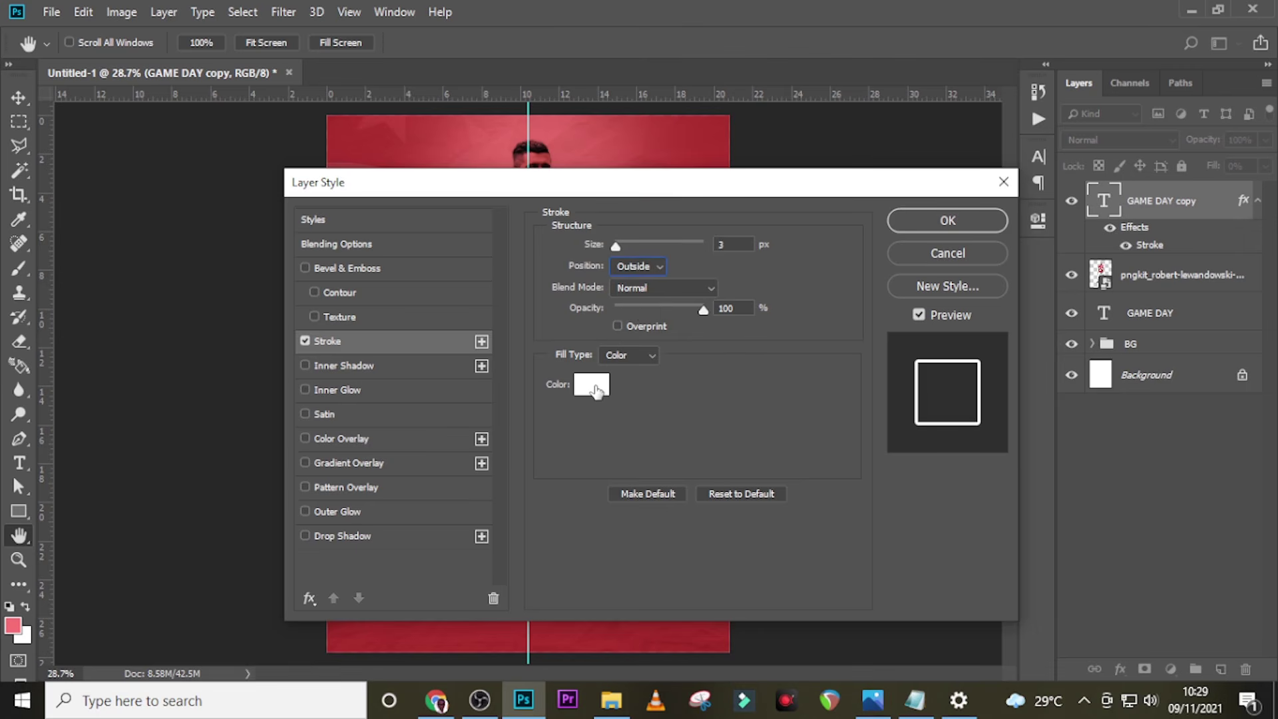
click(940, 226)
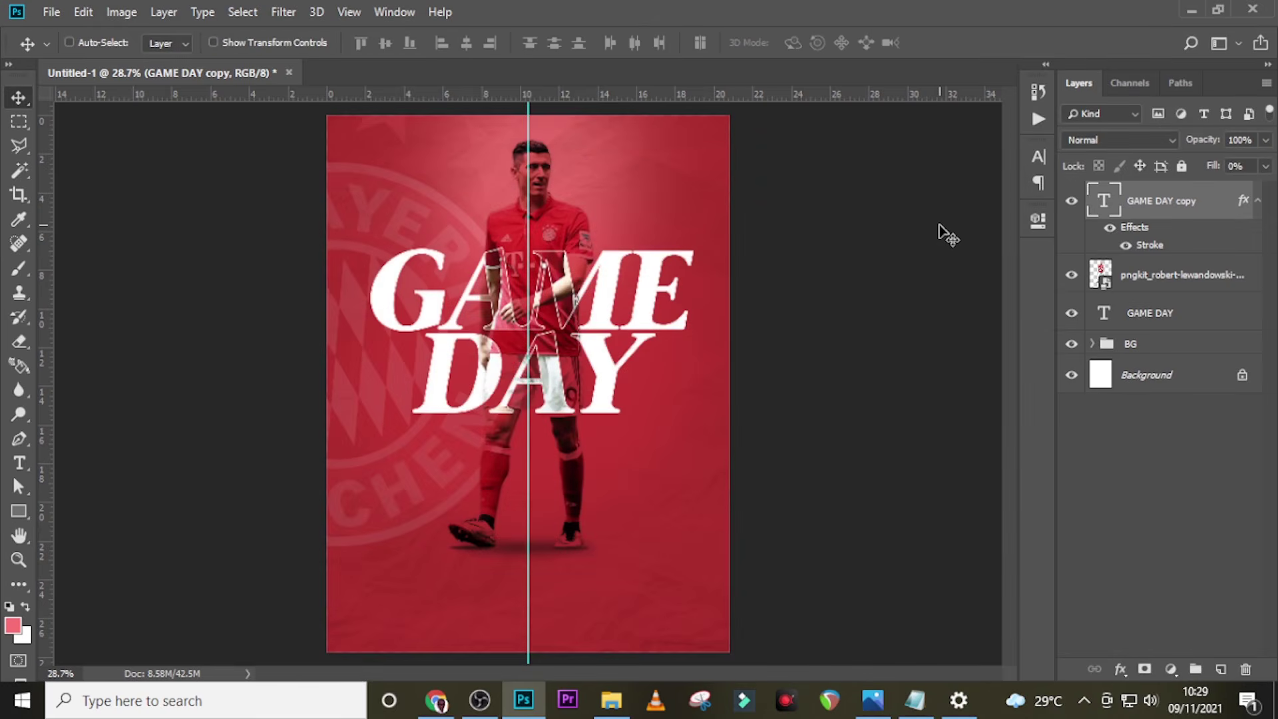
key(ctrl+equal)
key(ctrl+equal)
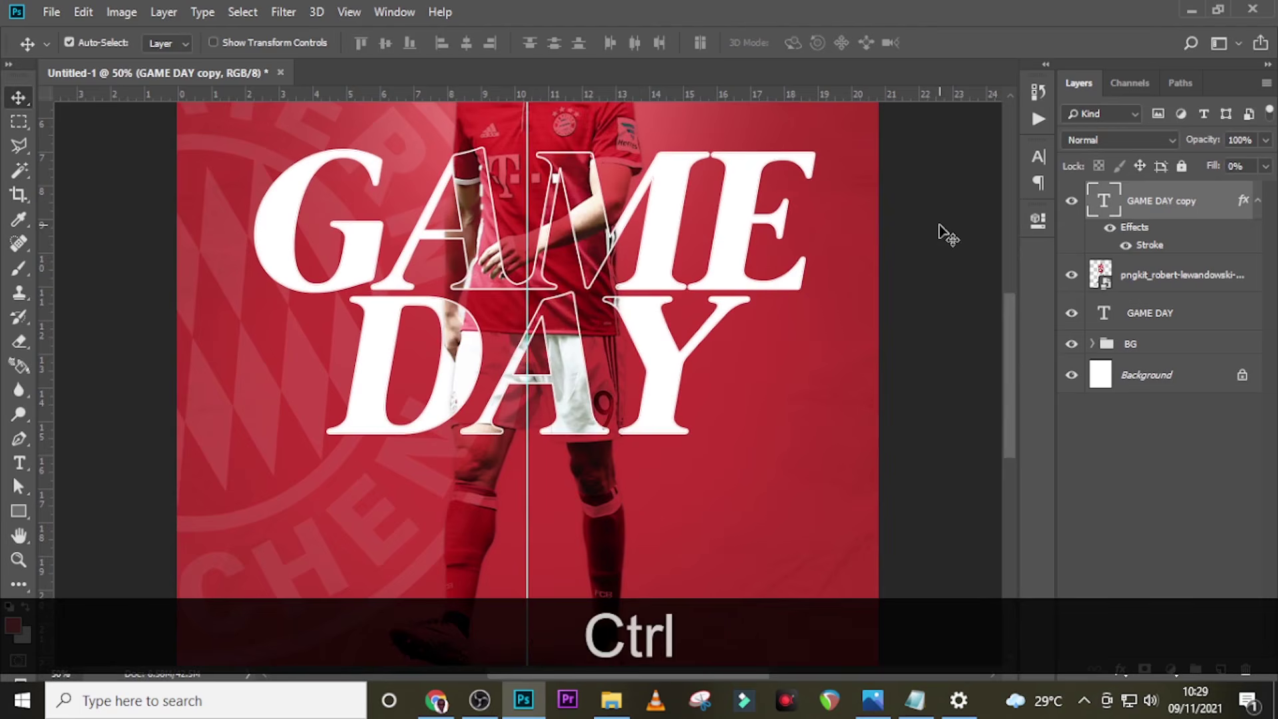
key(ctrl+0)
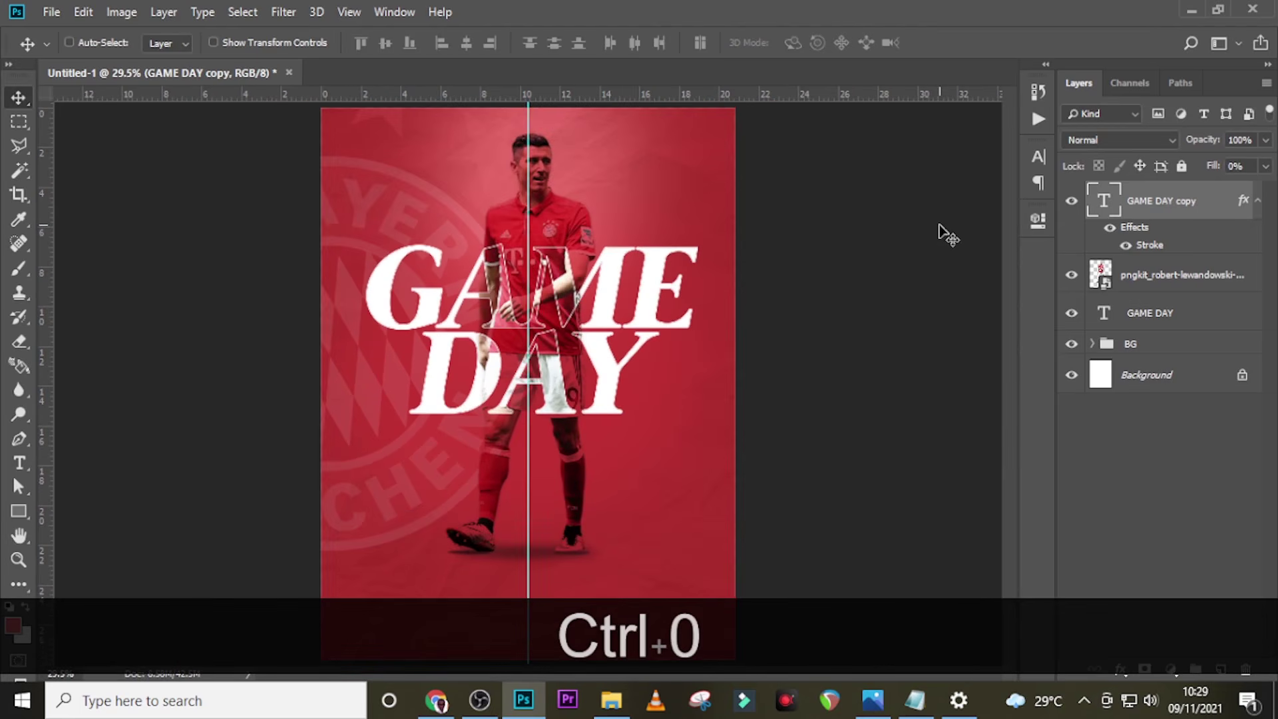
click(1257, 201)
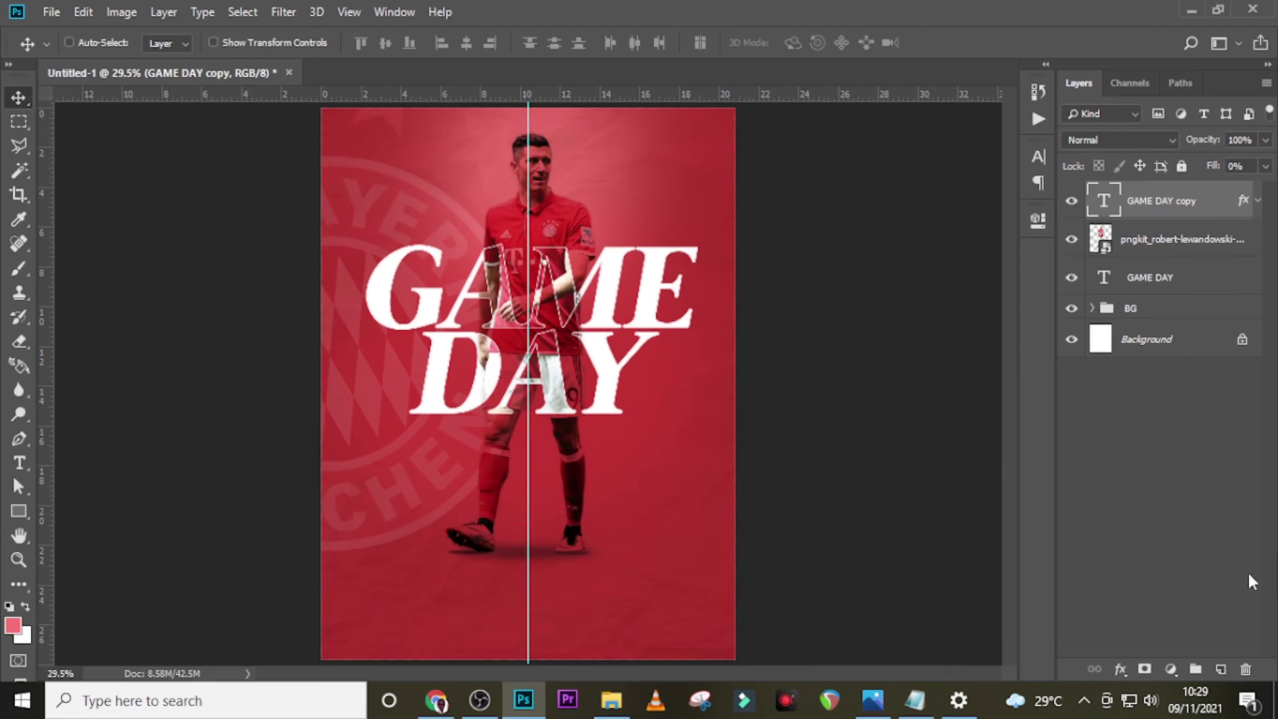
On a new top layer, paint one white glow between the title's lines with a soft 600 px brush and set the layer's opacity to 65%.
click(1225, 671)
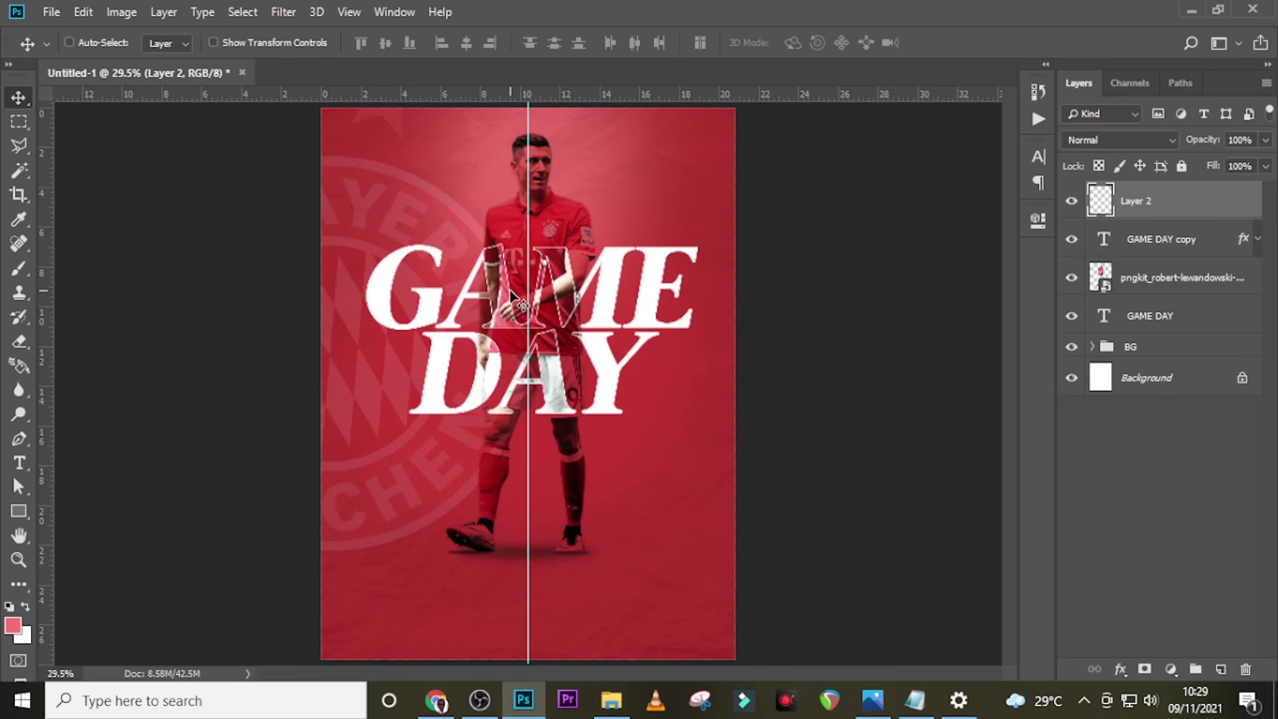
key(b)
key(Caps_Lock)
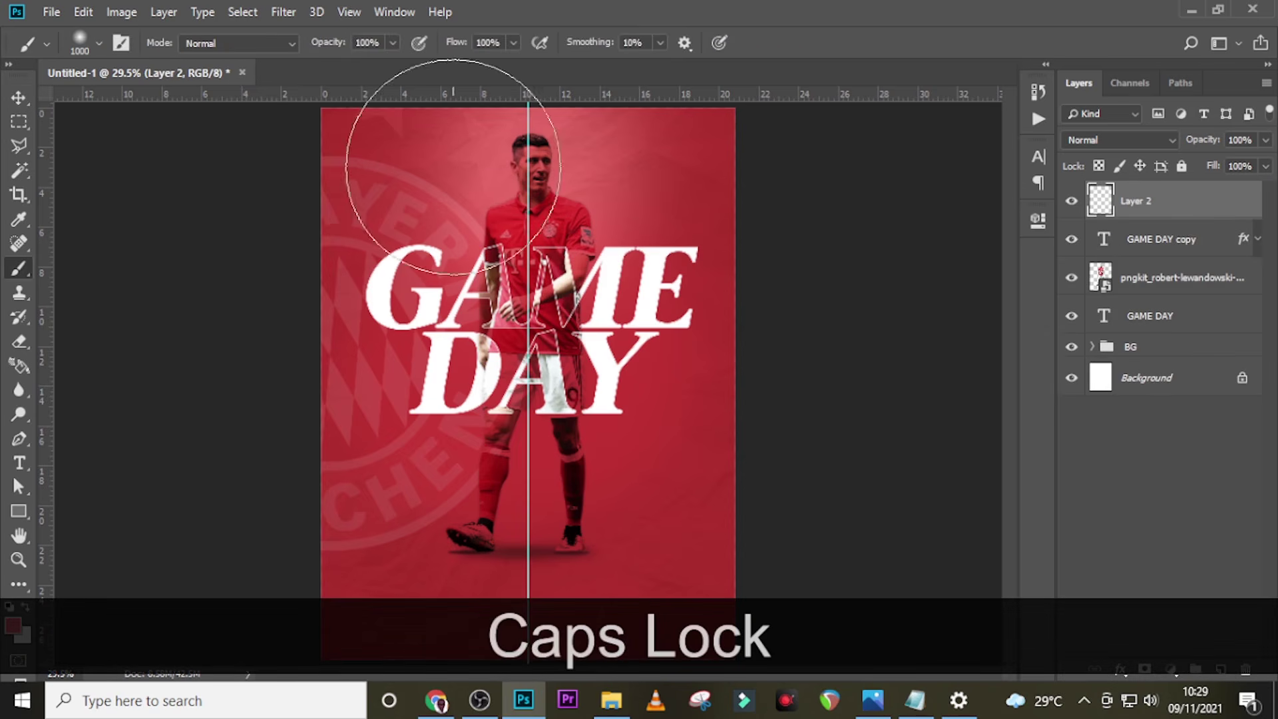
key(bracketleft)
key(bracketleft)
key(bracketleft)
key(bracketleft)
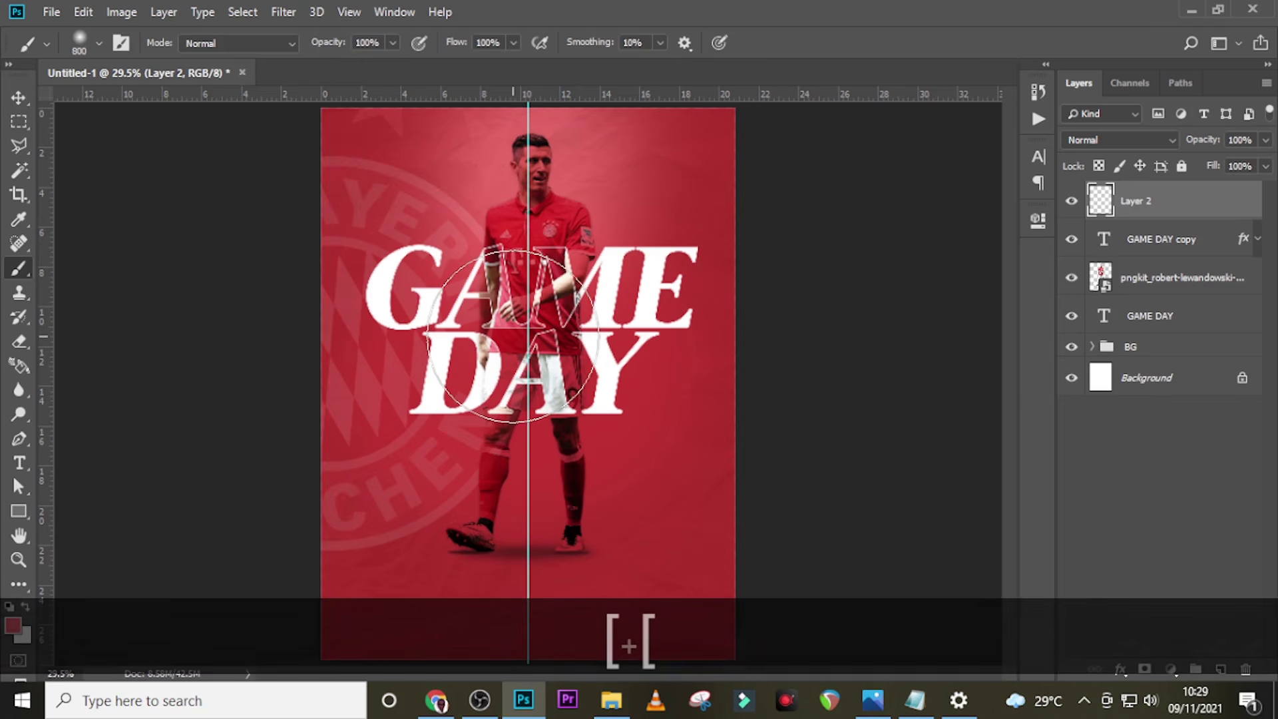
click(25, 607)
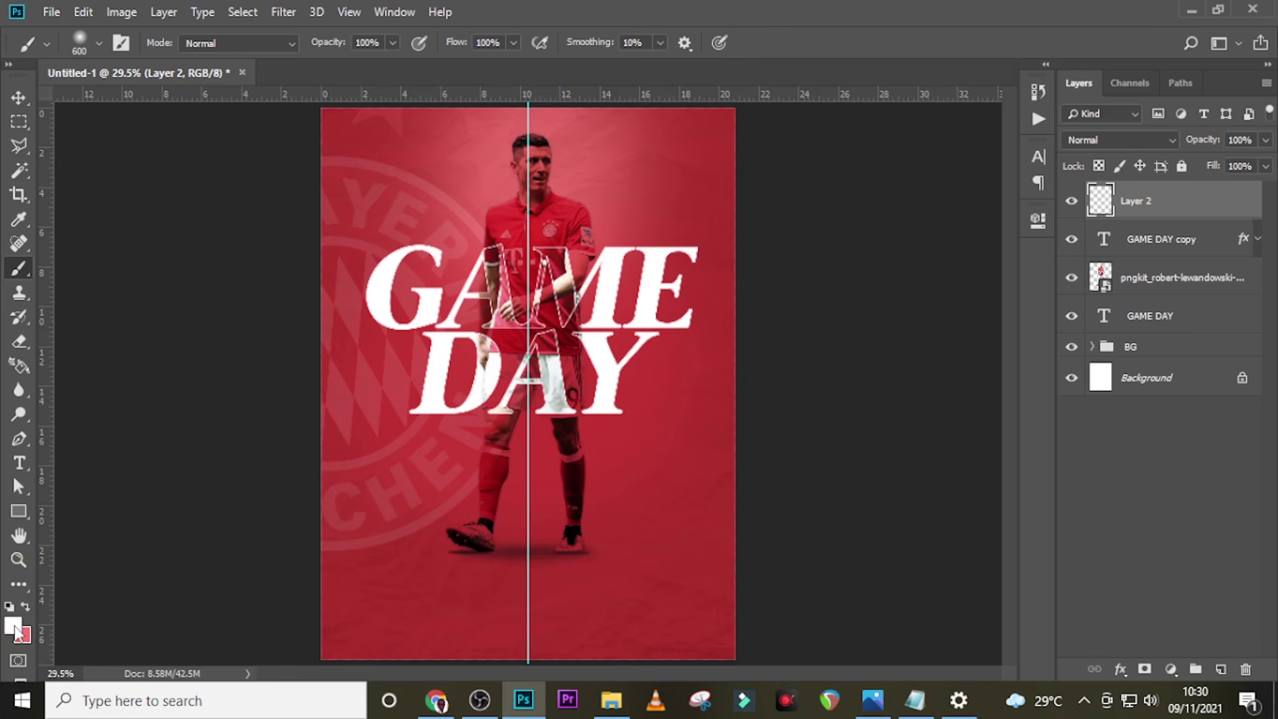
click(441, 331)
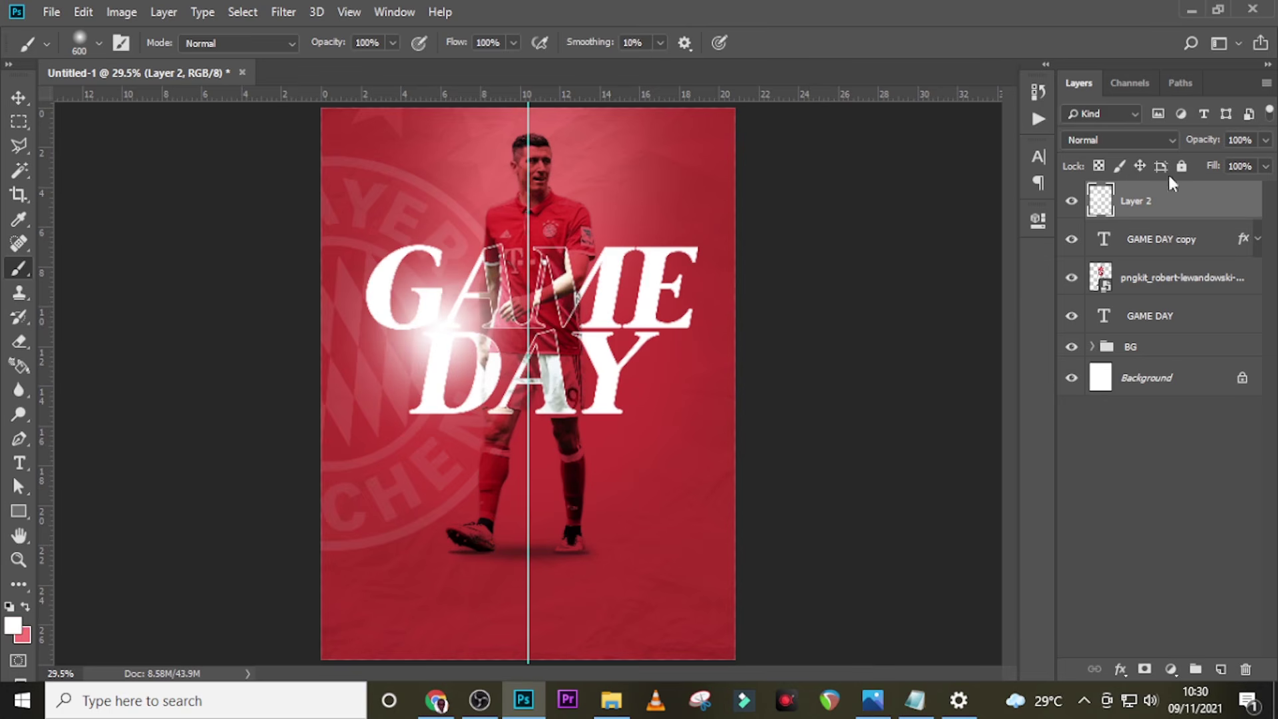
click(1239, 140)
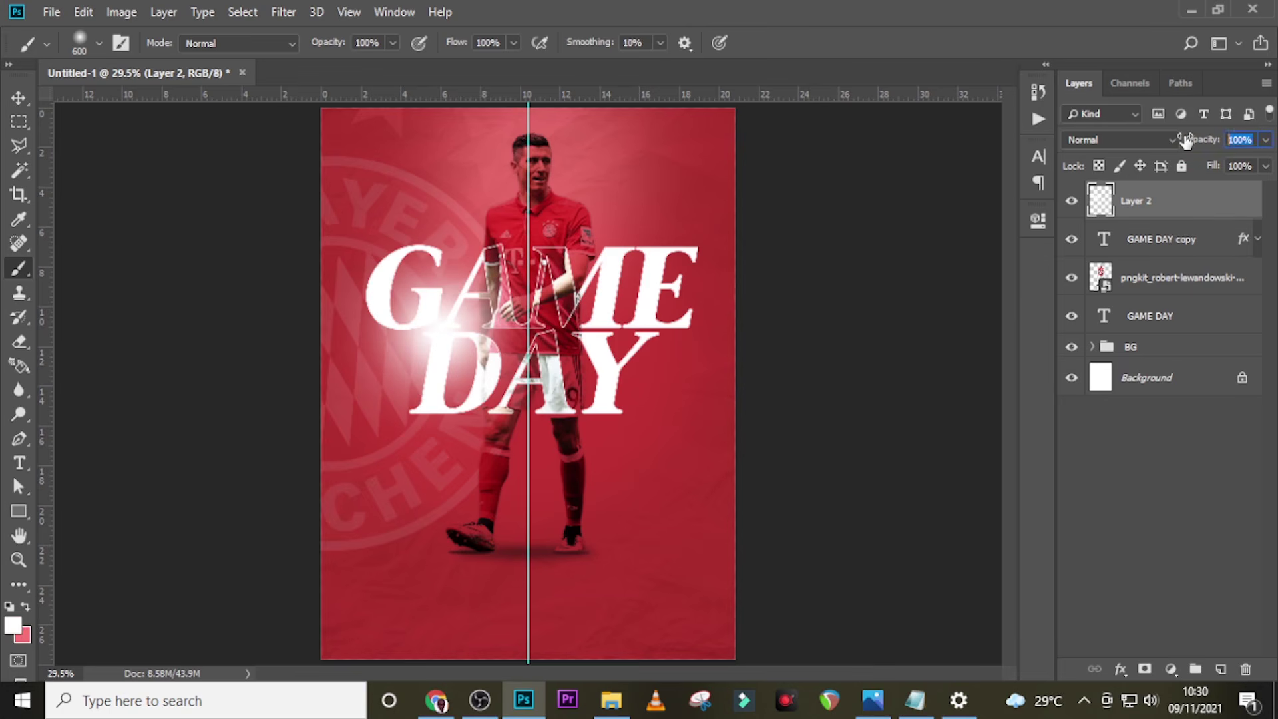
text(65)
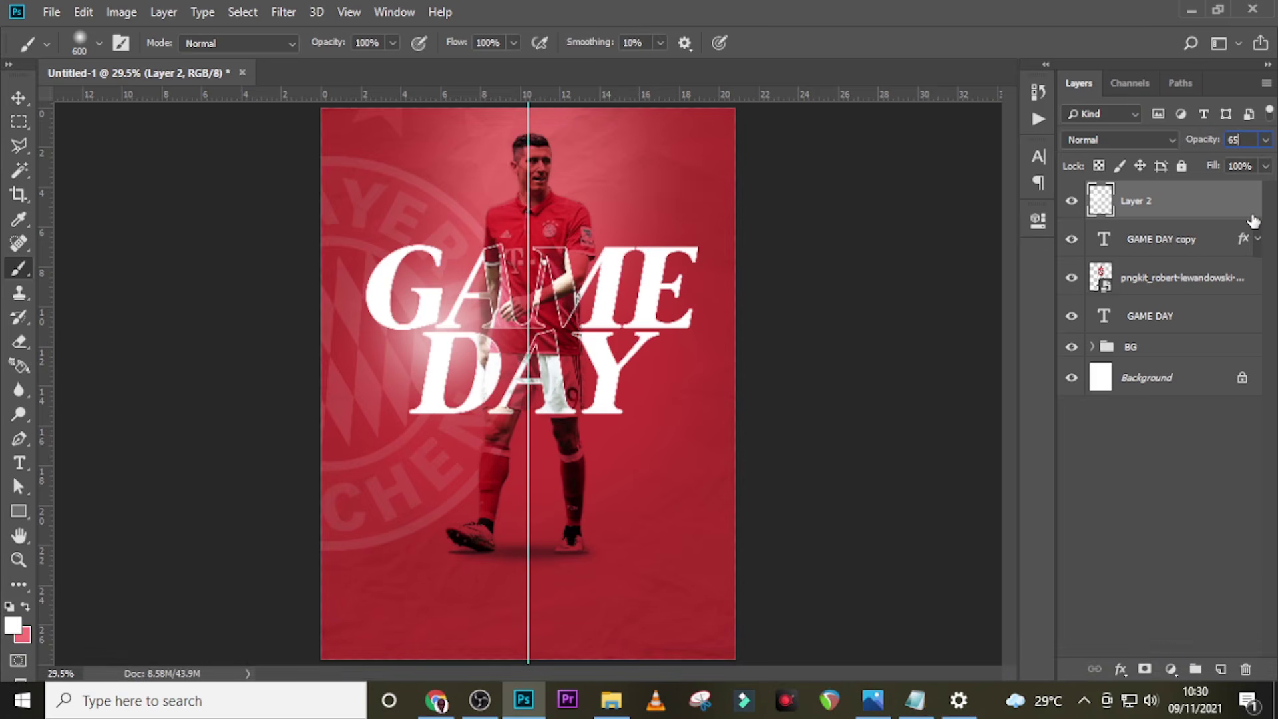
Group the glow, title and player layers and name the group GAME DAY.
double_click(1132, 193)
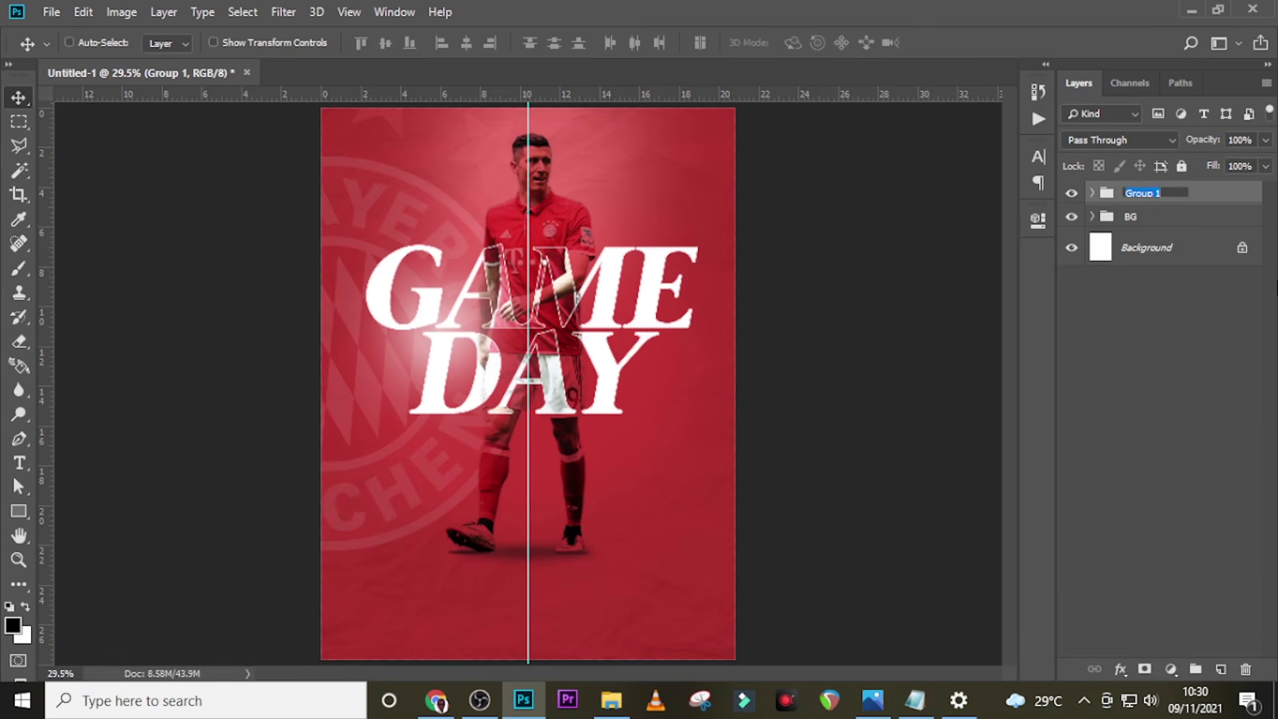
text(G)
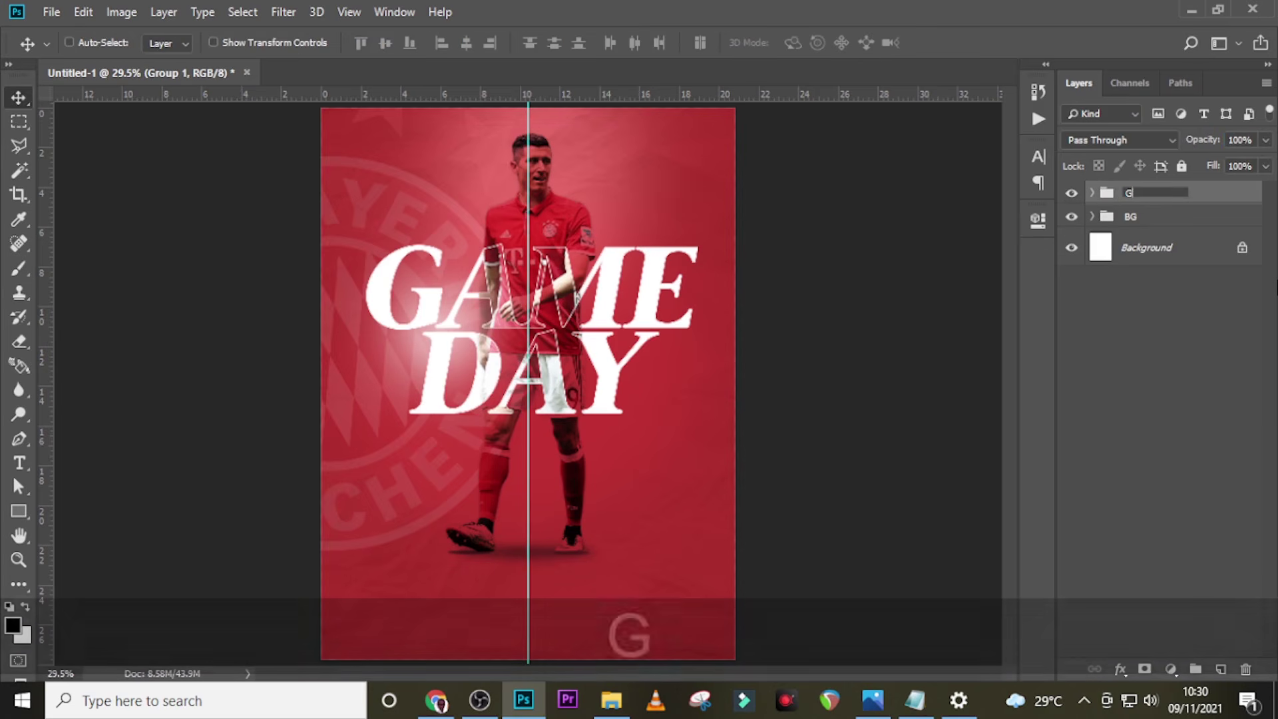
text(AME DAY)
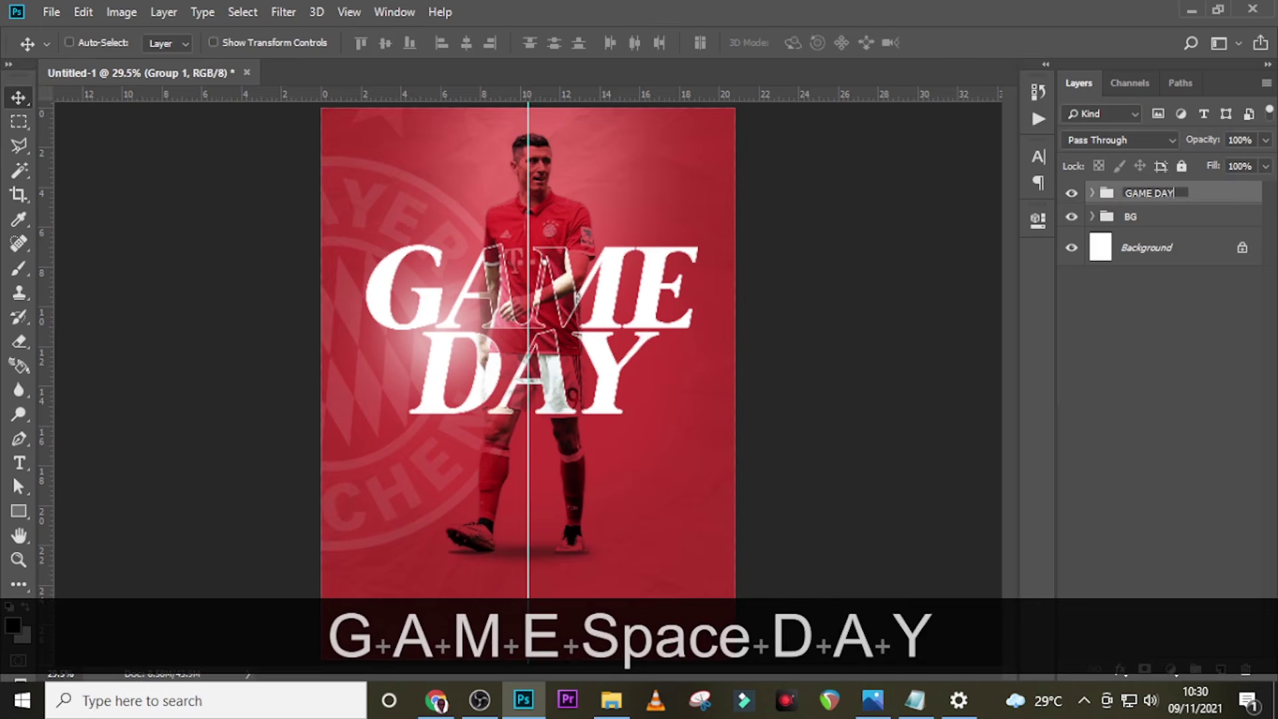
key(Return)
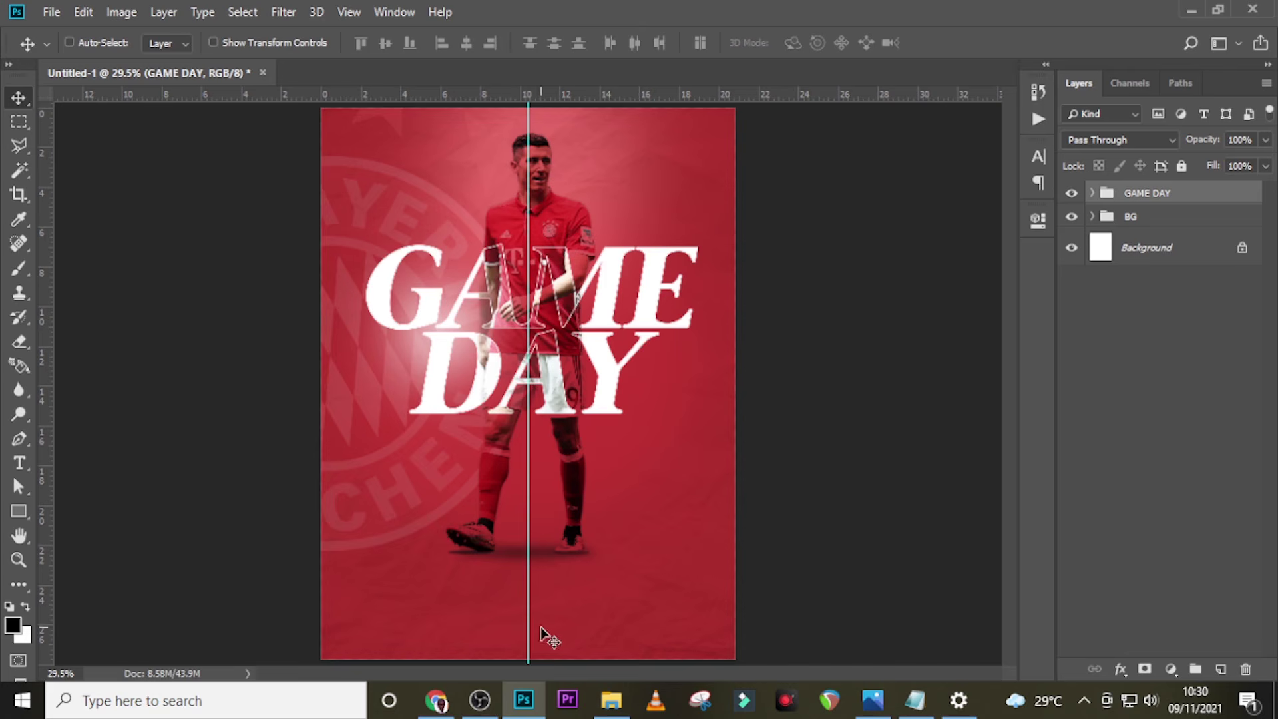
Add a NOVEMBER text layer over the player's feet, copying the word from U48.txt in Notepad.
key(t)
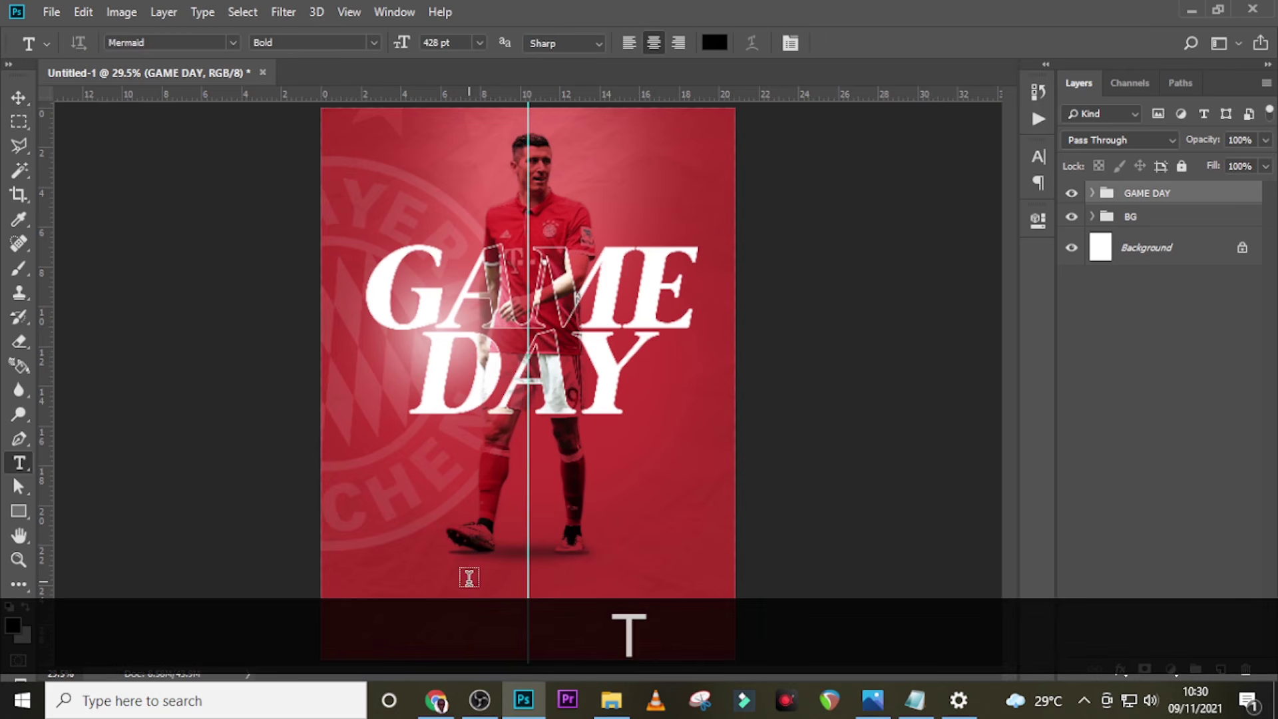
click(469, 578)
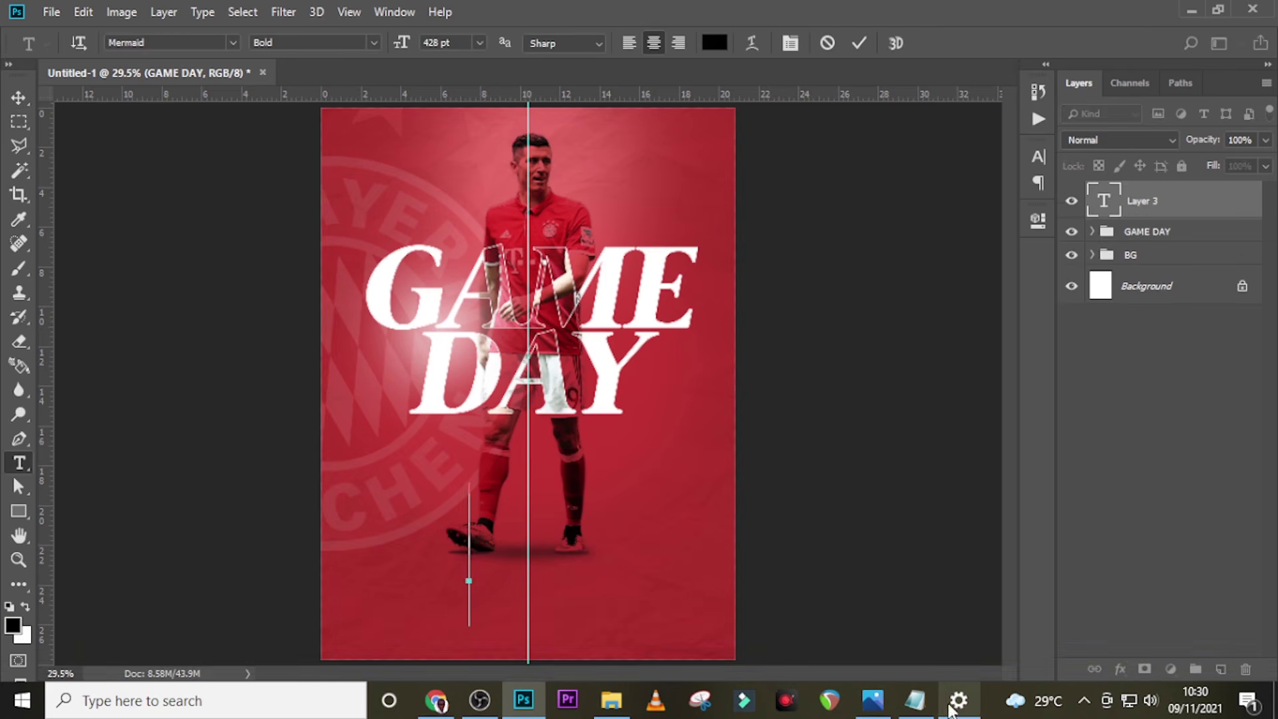
click(915, 700)
drag(126, 141, 23, 138)
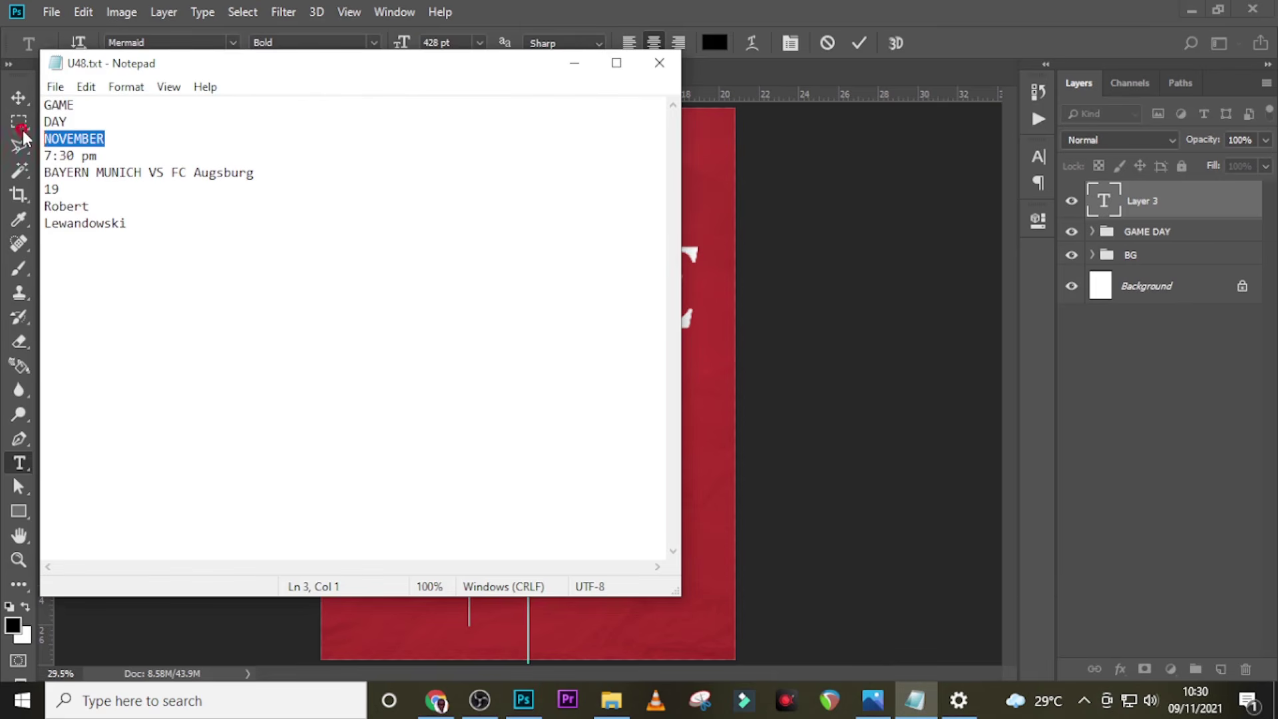
key(ctrl+c)
click(512, 10)
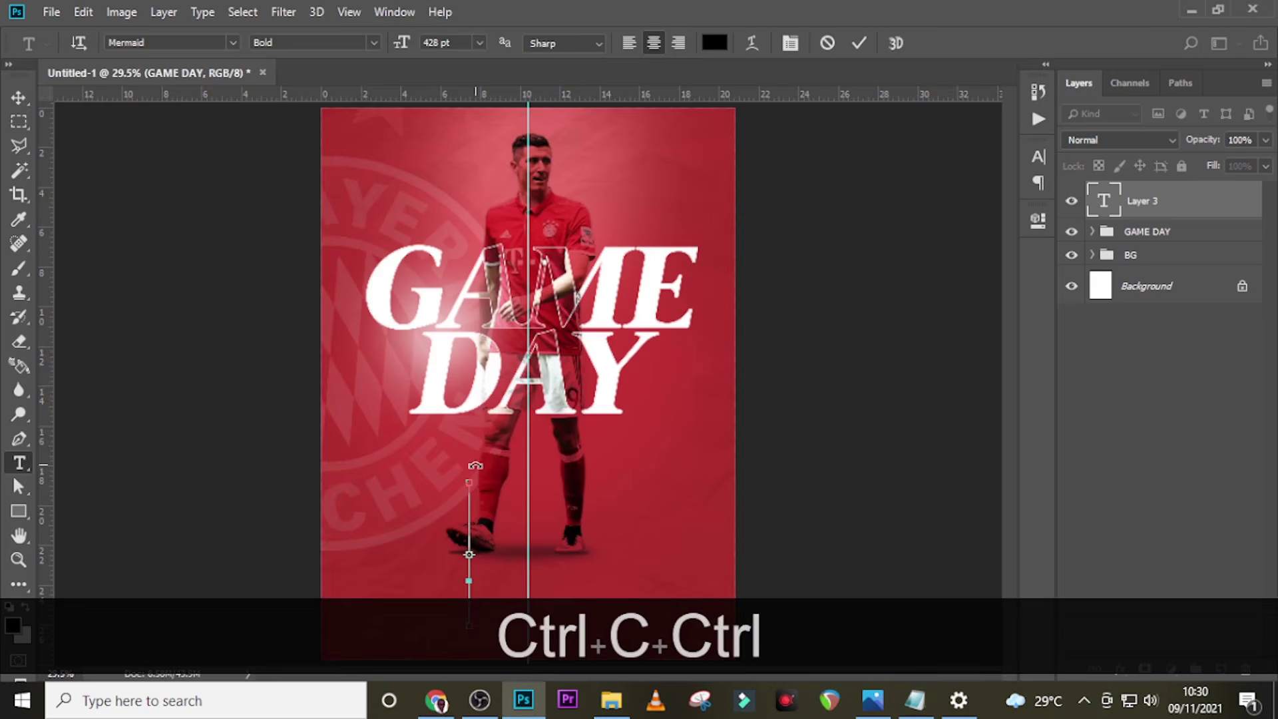
key(ctrl+v)
click(1102, 203)
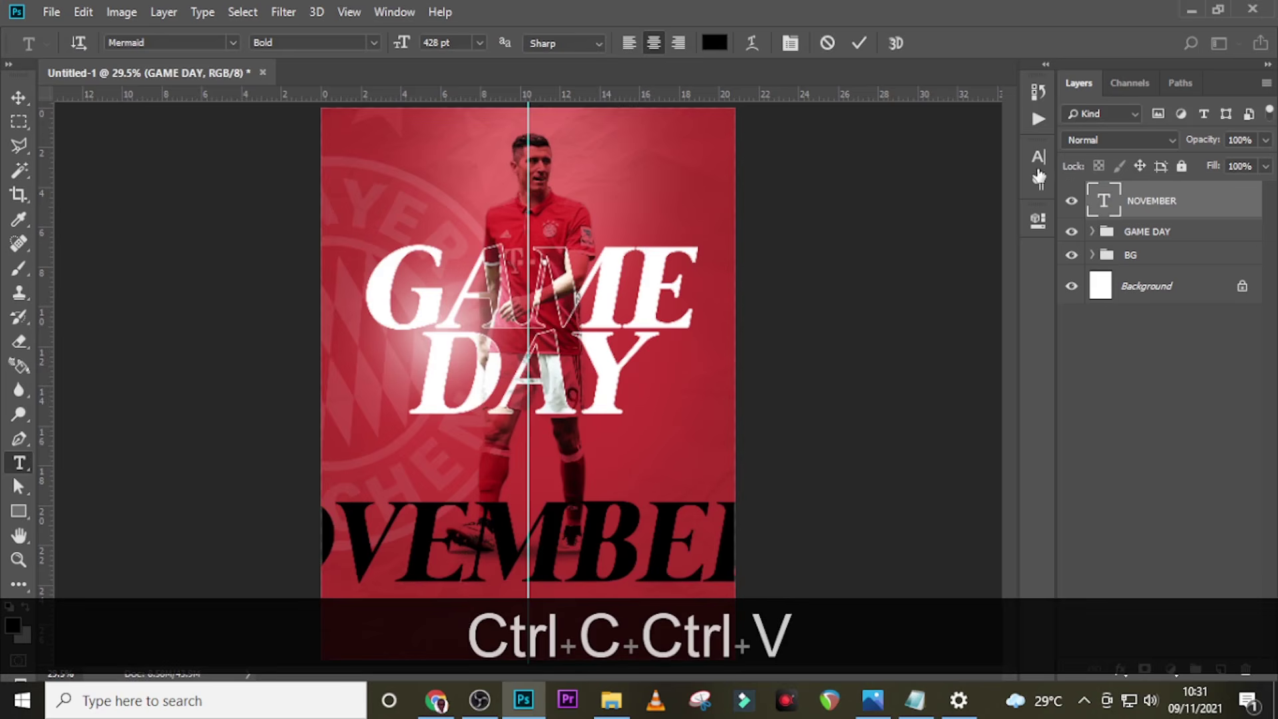
Set the NOVEMBER text to Raleway ExtraBold at 53 pt.
click(1038, 158)
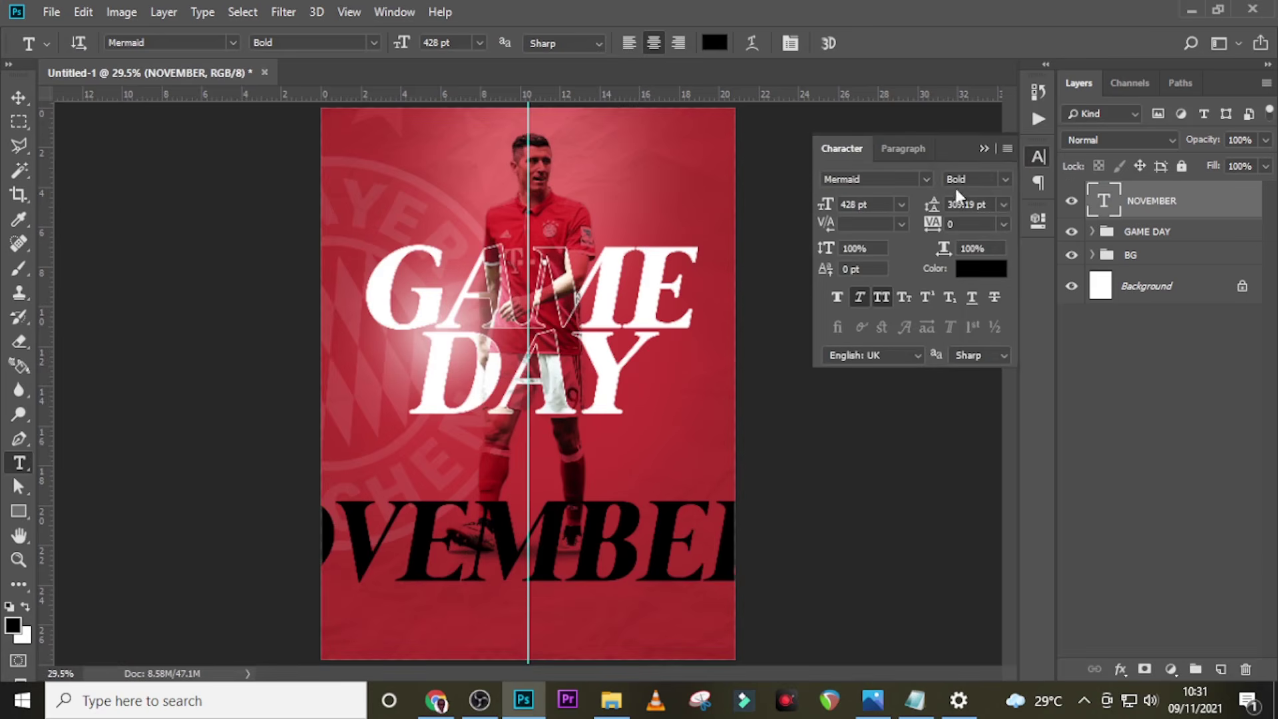
click(926, 180)
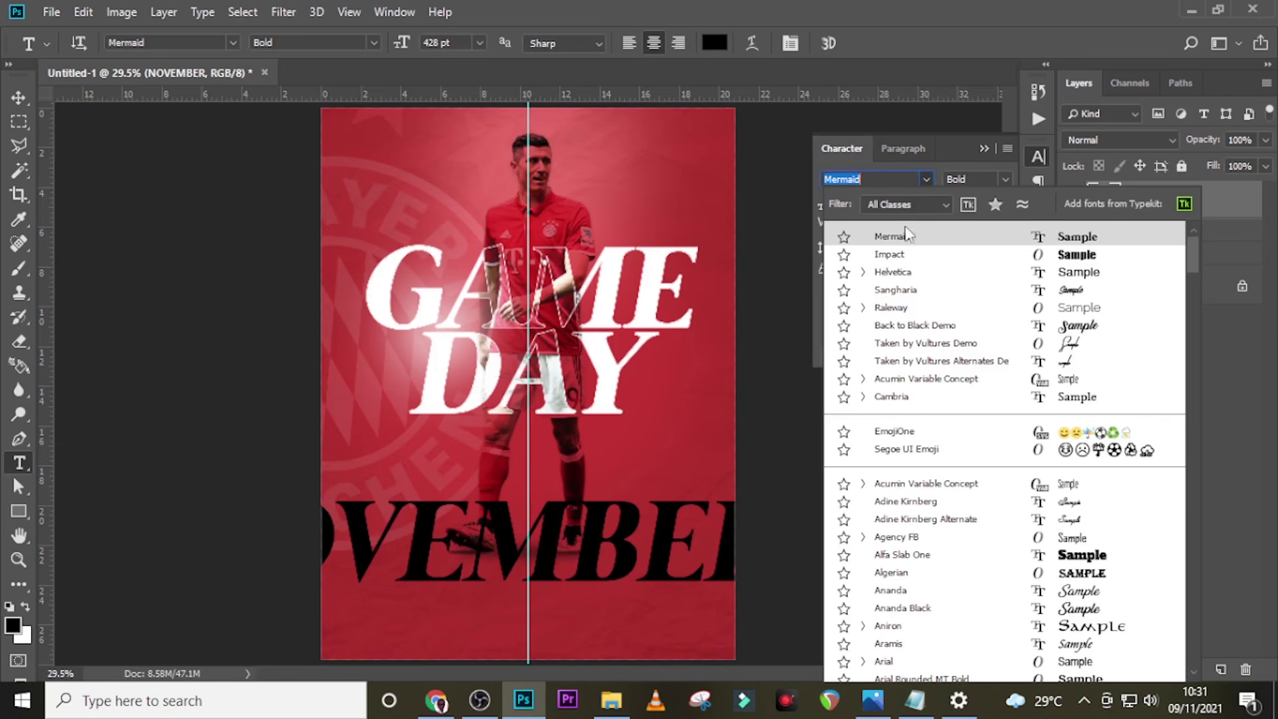
click(894, 308)
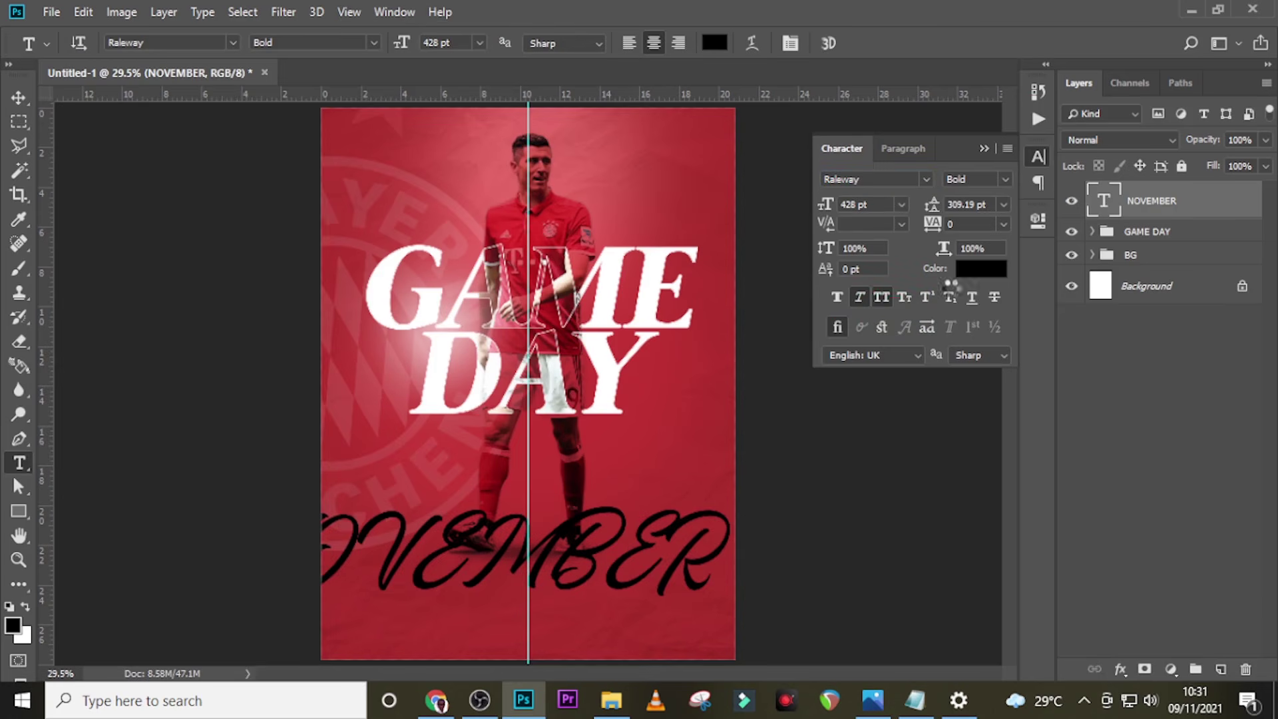
click(1004, 180)
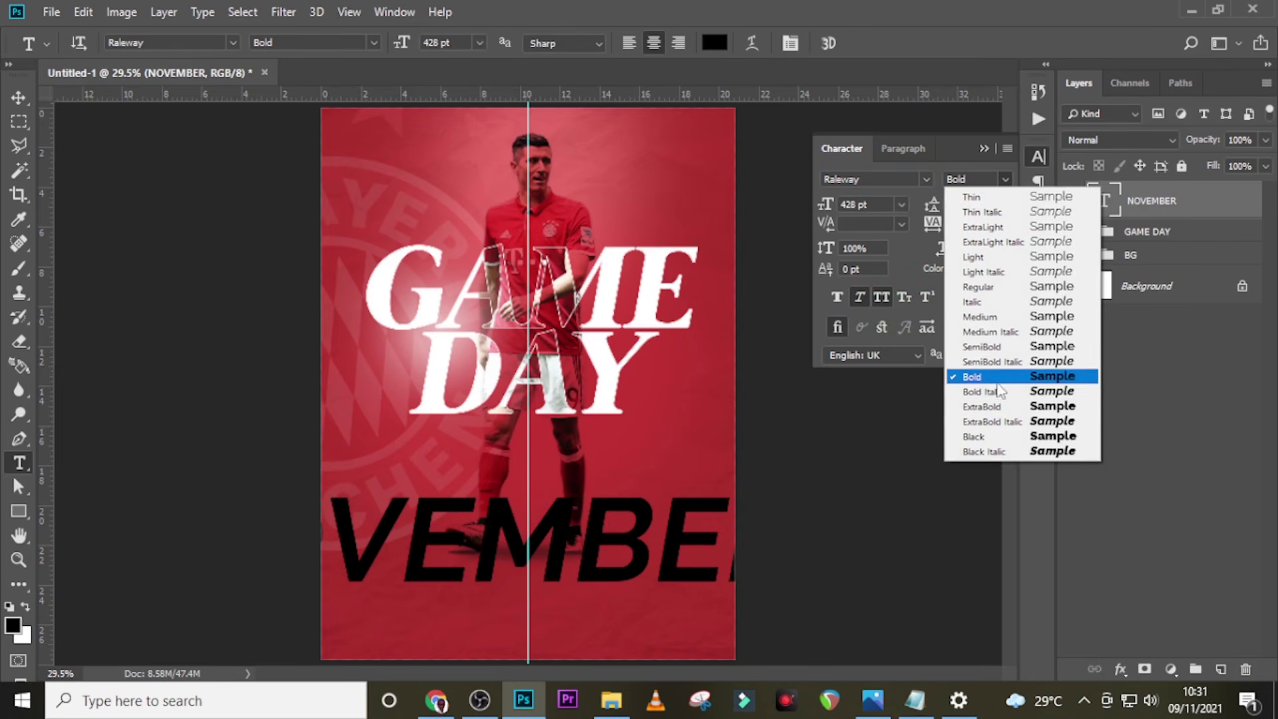
click(998, 407)
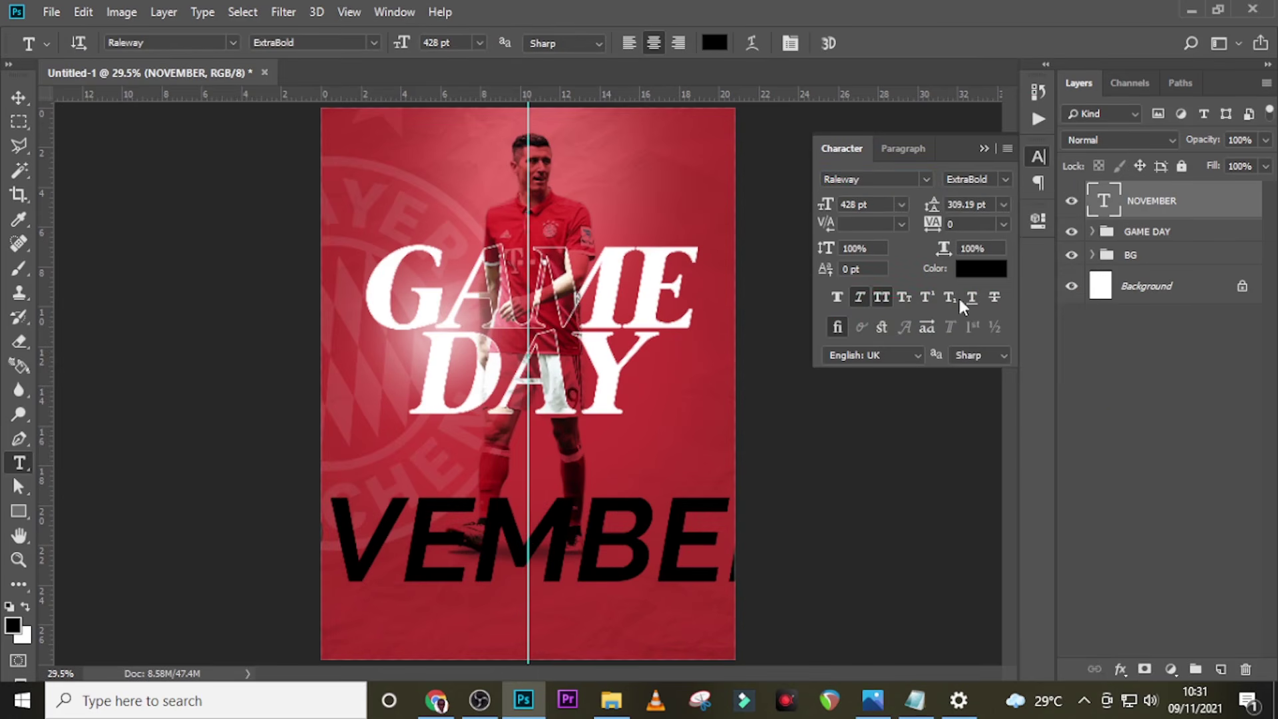
click(889, 203)
text(53)
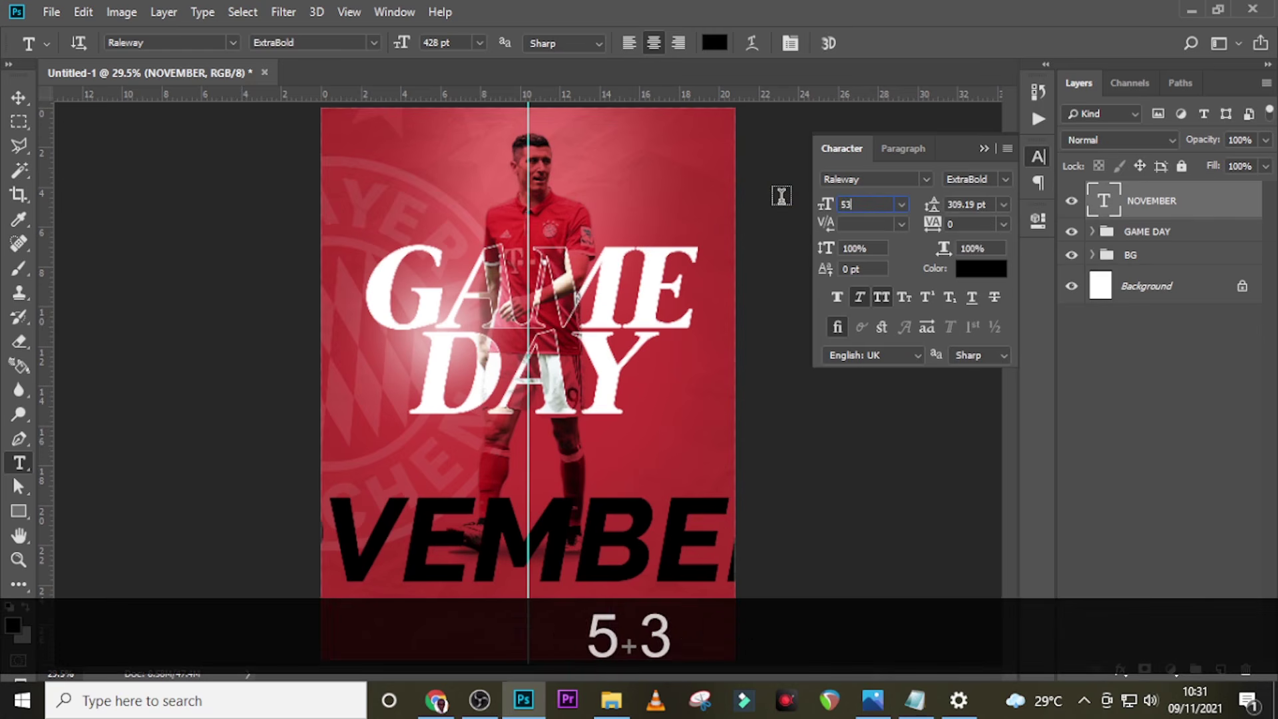
key(Return)
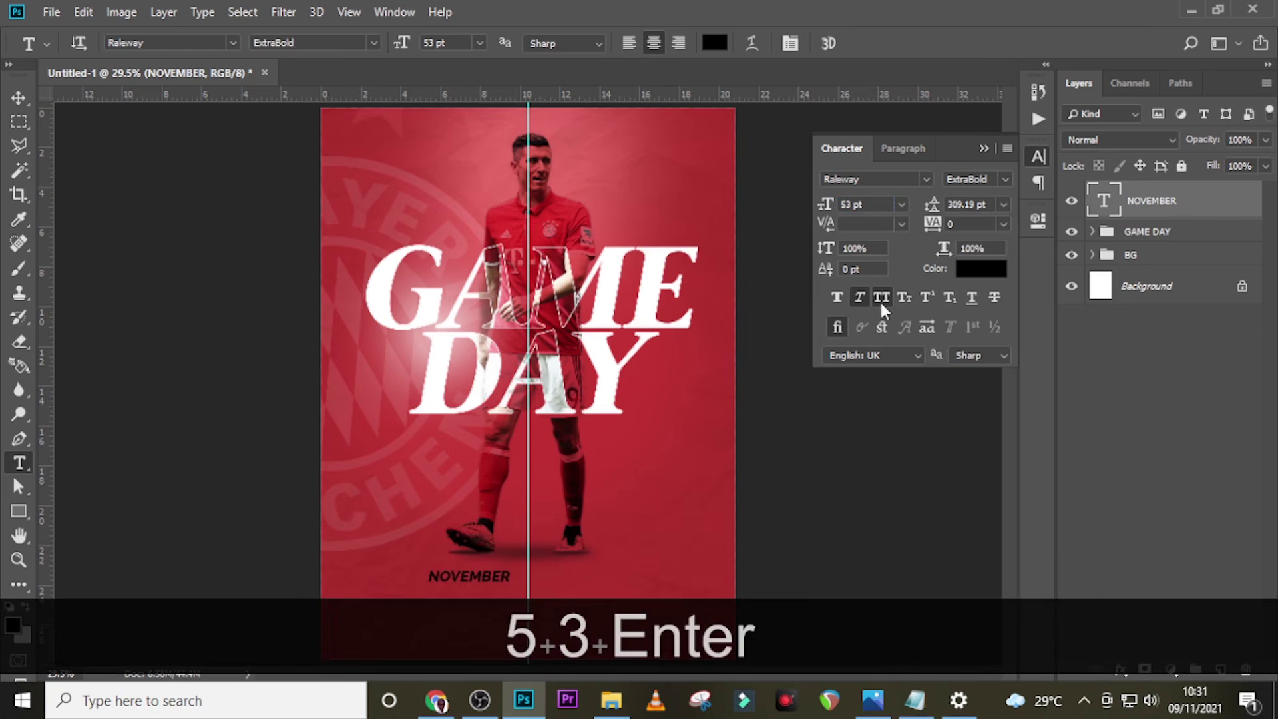
Remove the faux italic from the NOVEMBER text and colour it white (ffffff).
click(860, 297)
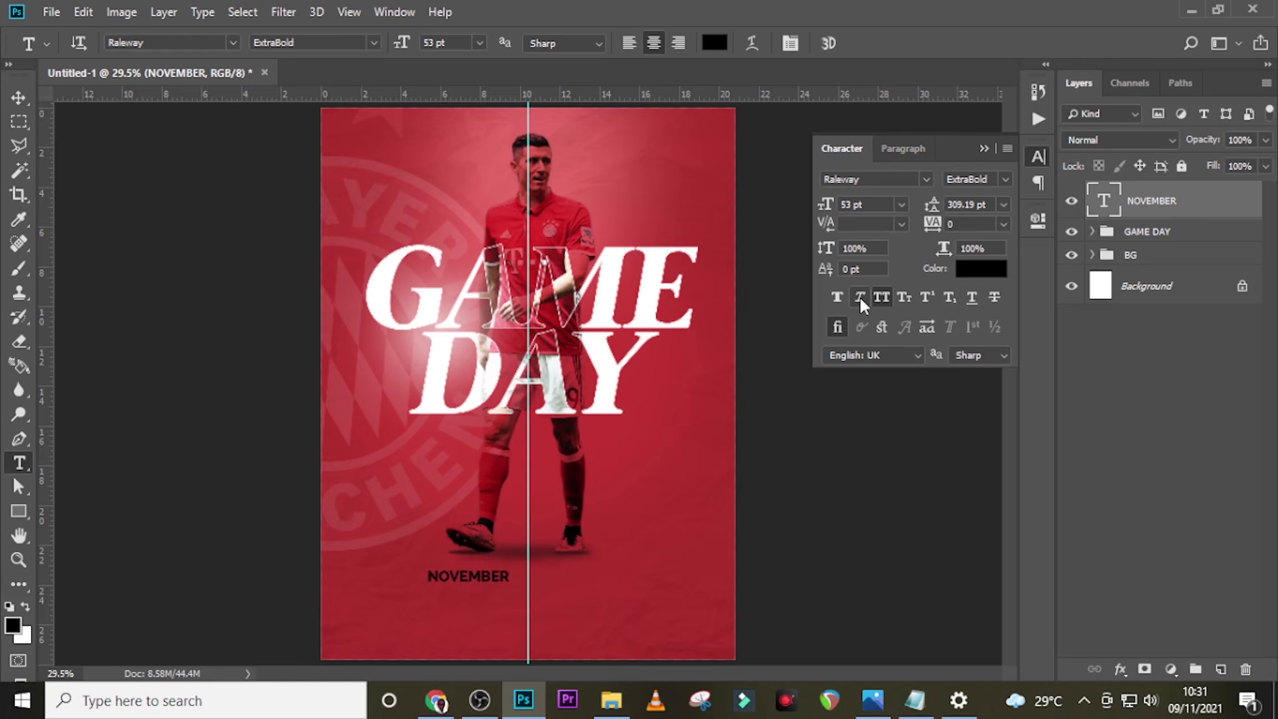
click(981, 269)
text(ffffff)
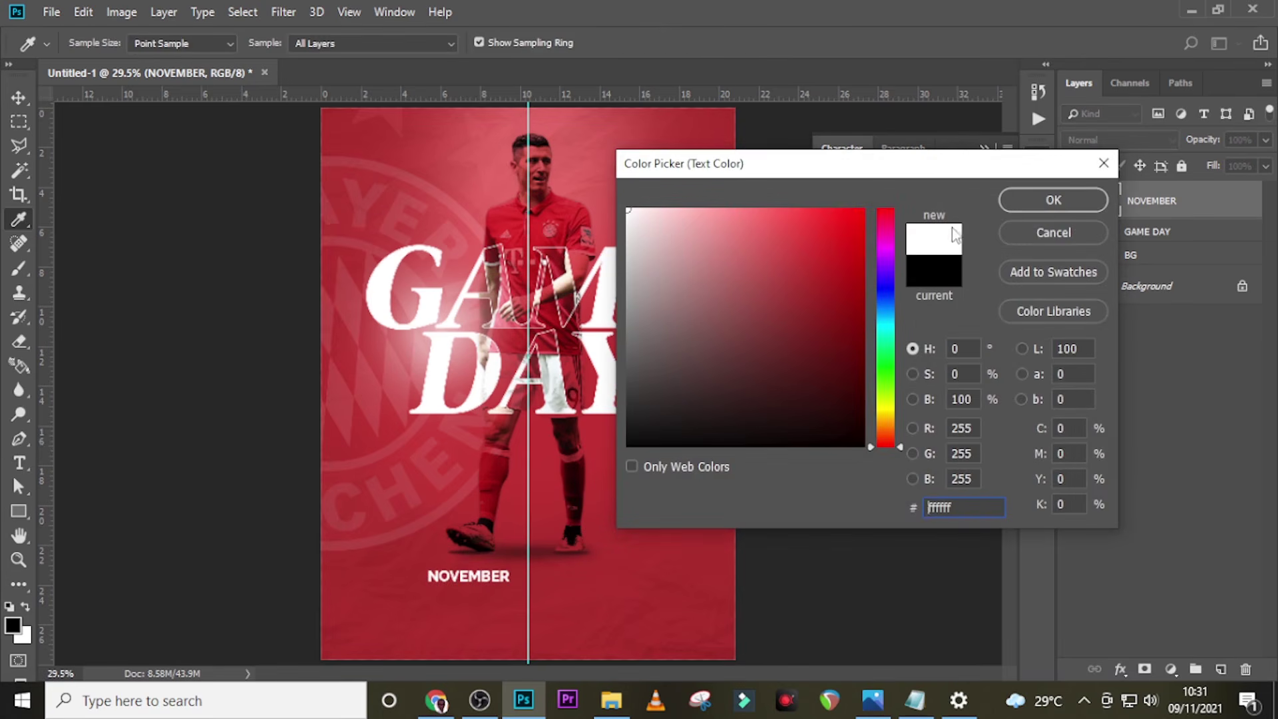
click(1020, 207)
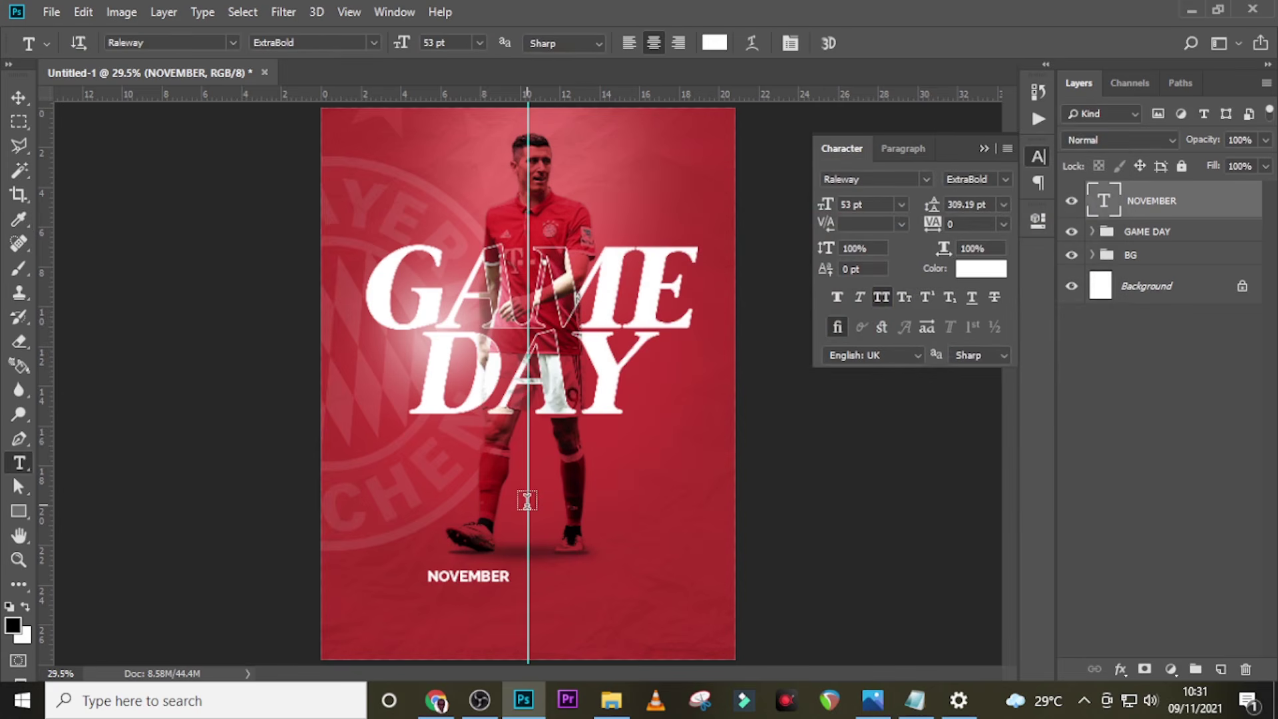
Duplicate the NOVEMBER text layer and place the copy beside the original, on the other side of the vertical centre guide.
key(ctrl+j)
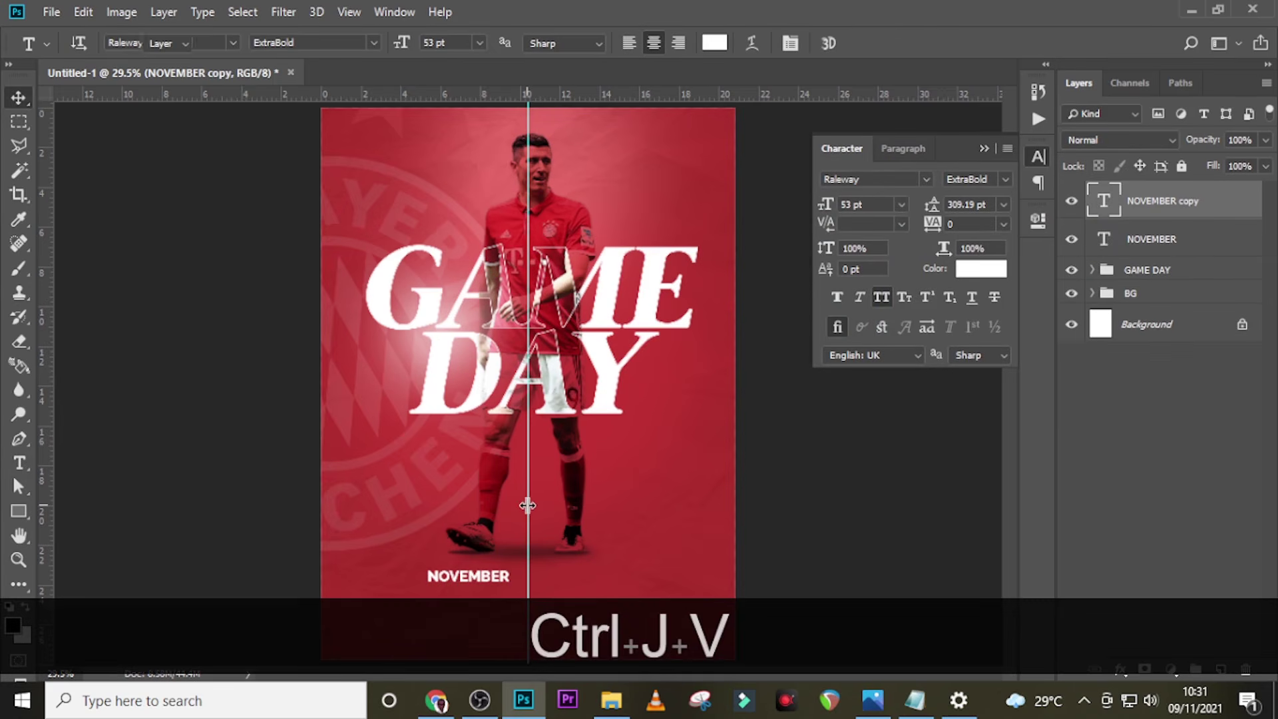
key(v)
drag(453, 577, 563, 586)
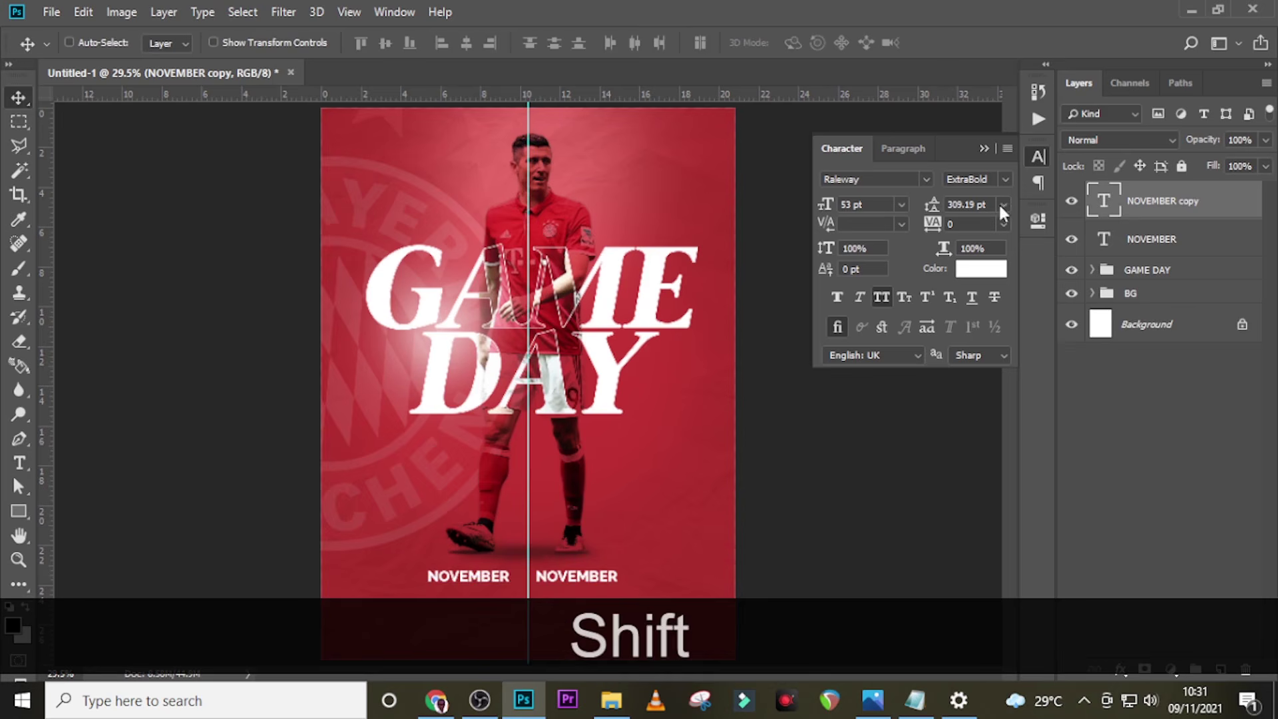
Replace the duplicated NOVEMBER text with "7:30 pm" copied from U48.txt in Notepad.
double_click(1099, 212)
click(915, 699)
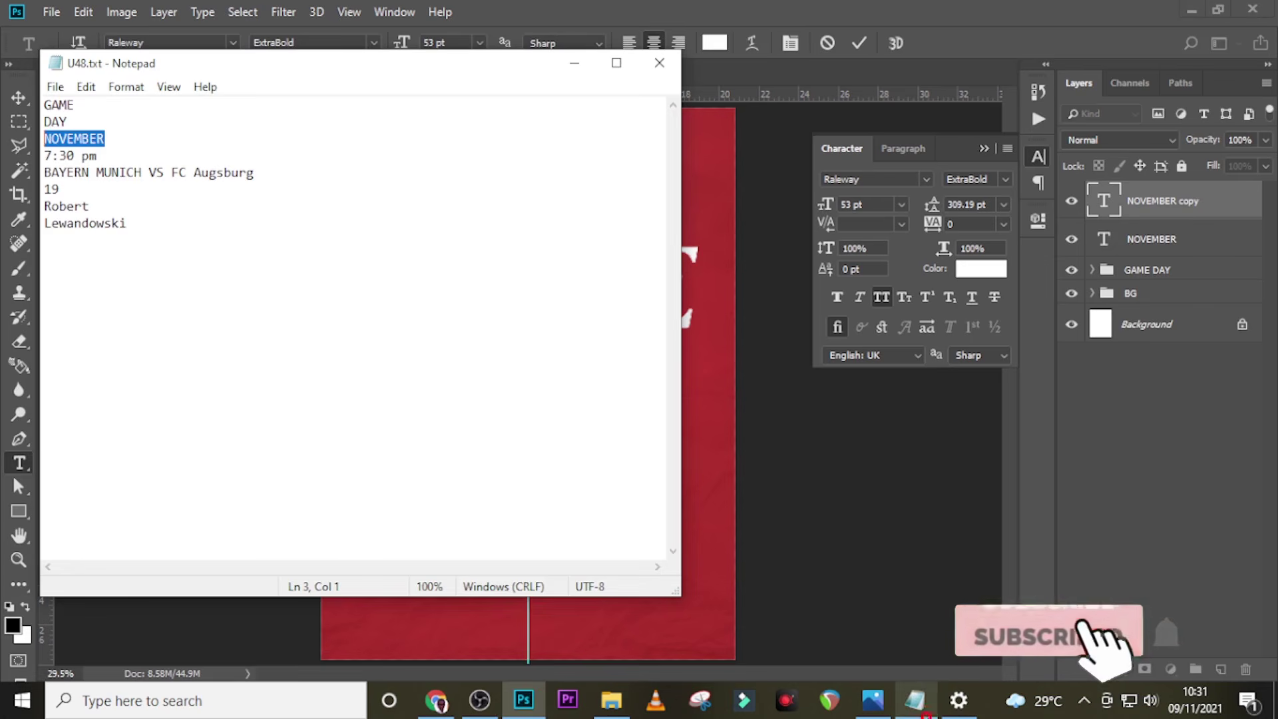
drag(114, 154, 44, 156)
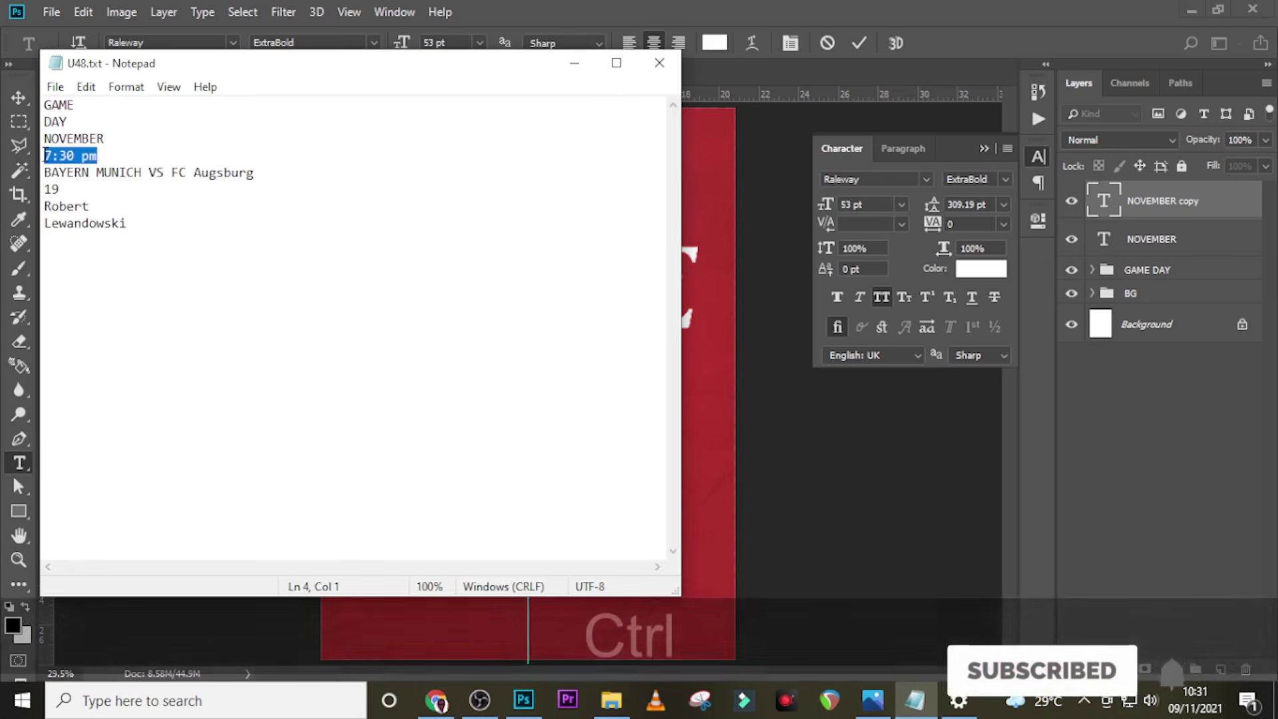
key(ctrl+c)
click(980, 185)
key(ctrl+v)
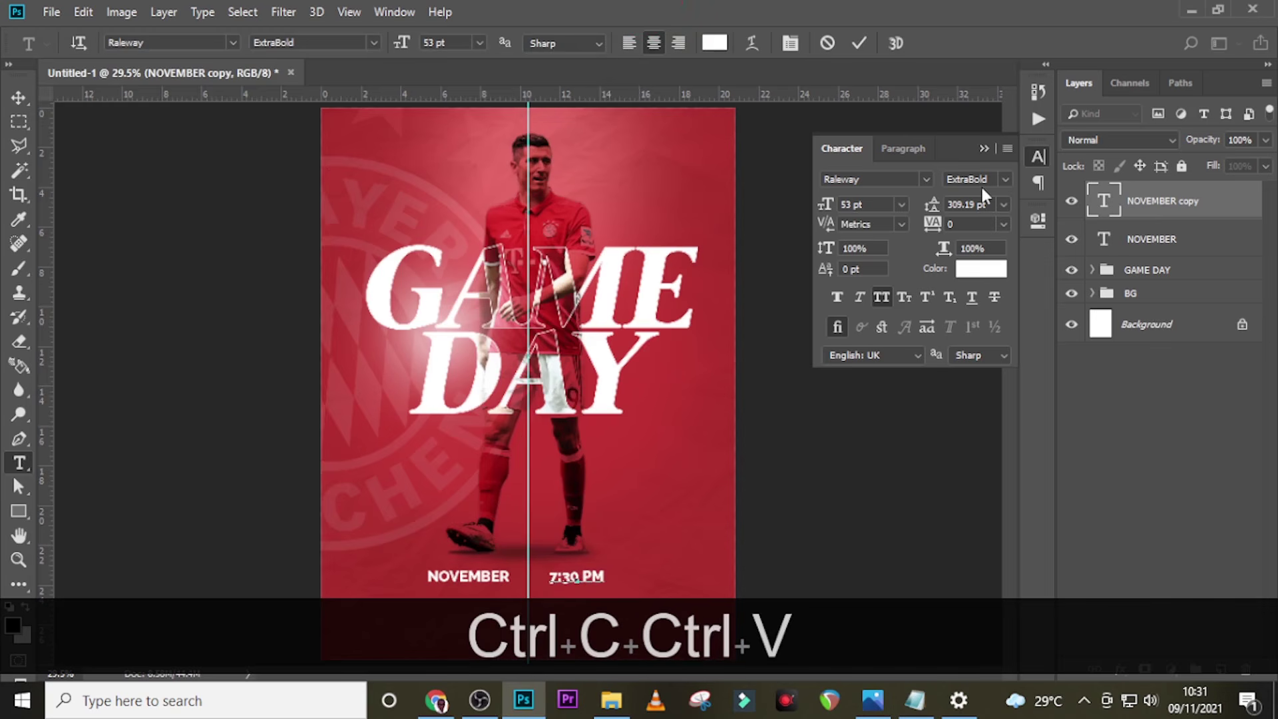
click(1111, 198)
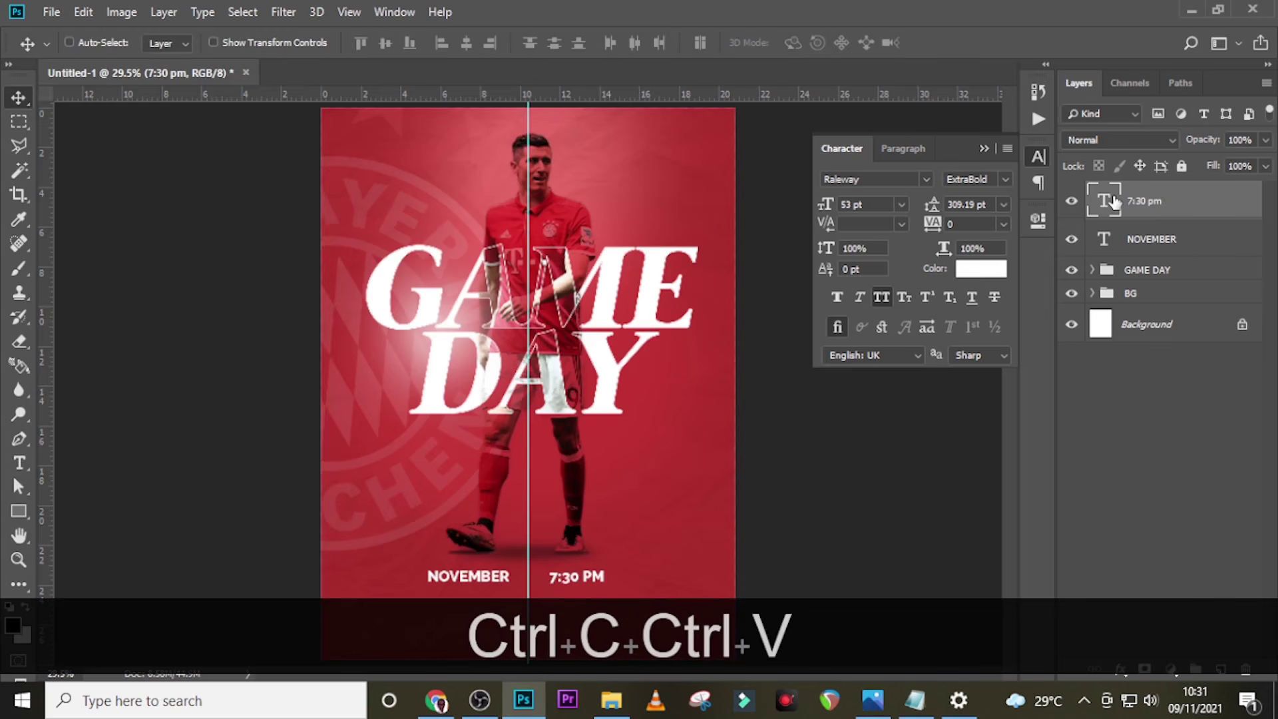
Set the 7:30 pm text to Helvetica Regular at 43 pt.
click(925, 180)
click(892, 286)
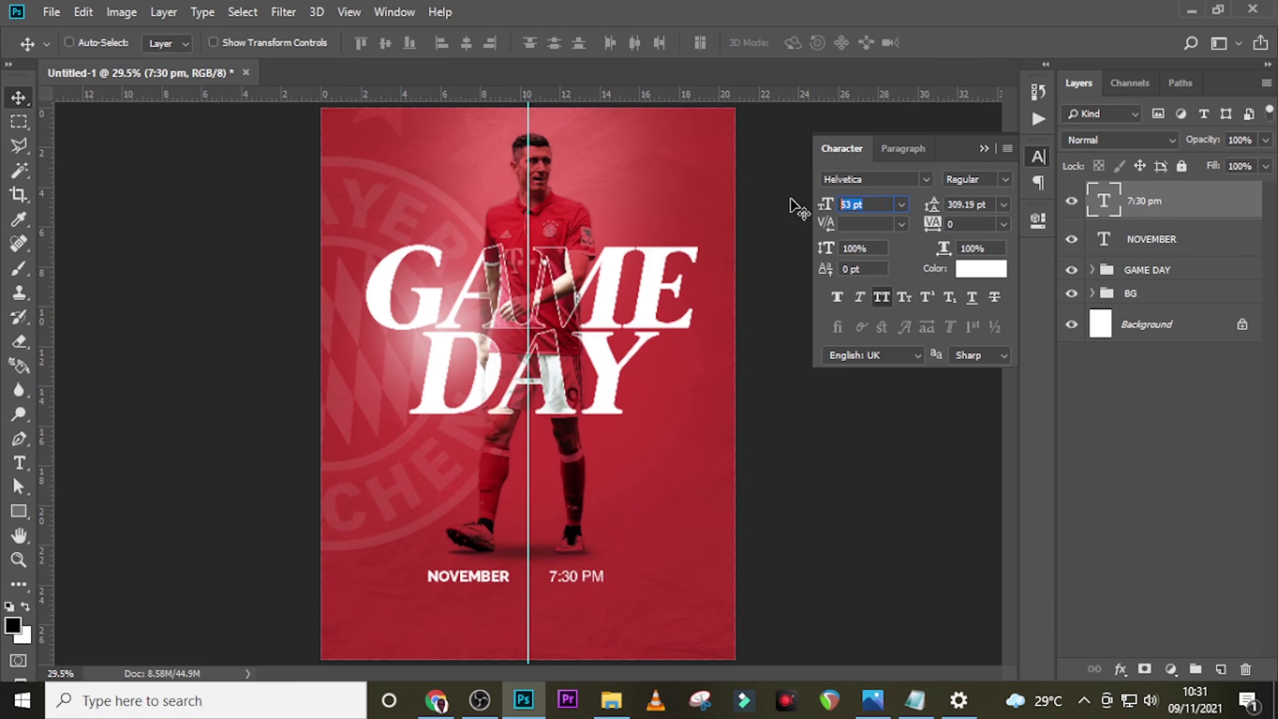
text(43)
key(Return)
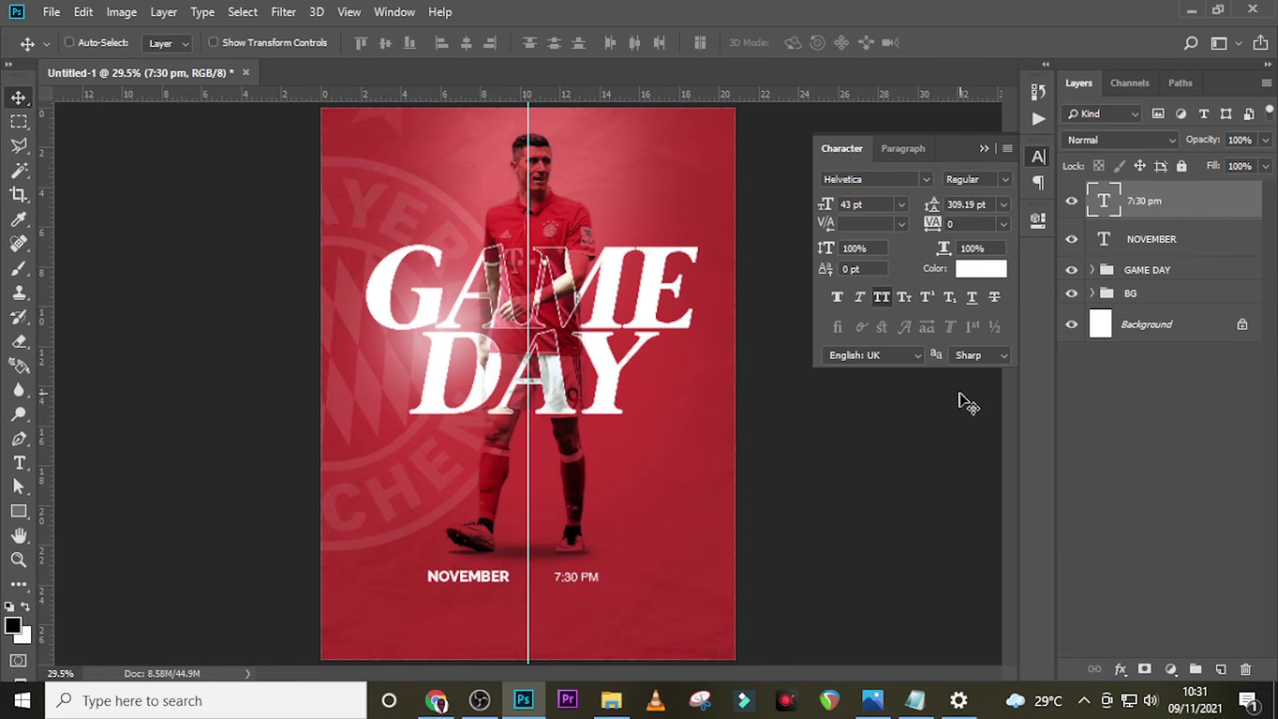
Place two horizontal guides along the top and bottom edges of the NOVEMBER text.
key(ctrl+equal)
key(ctrl+equal)
key(ctrl+equal)
key(ctrl+equal)
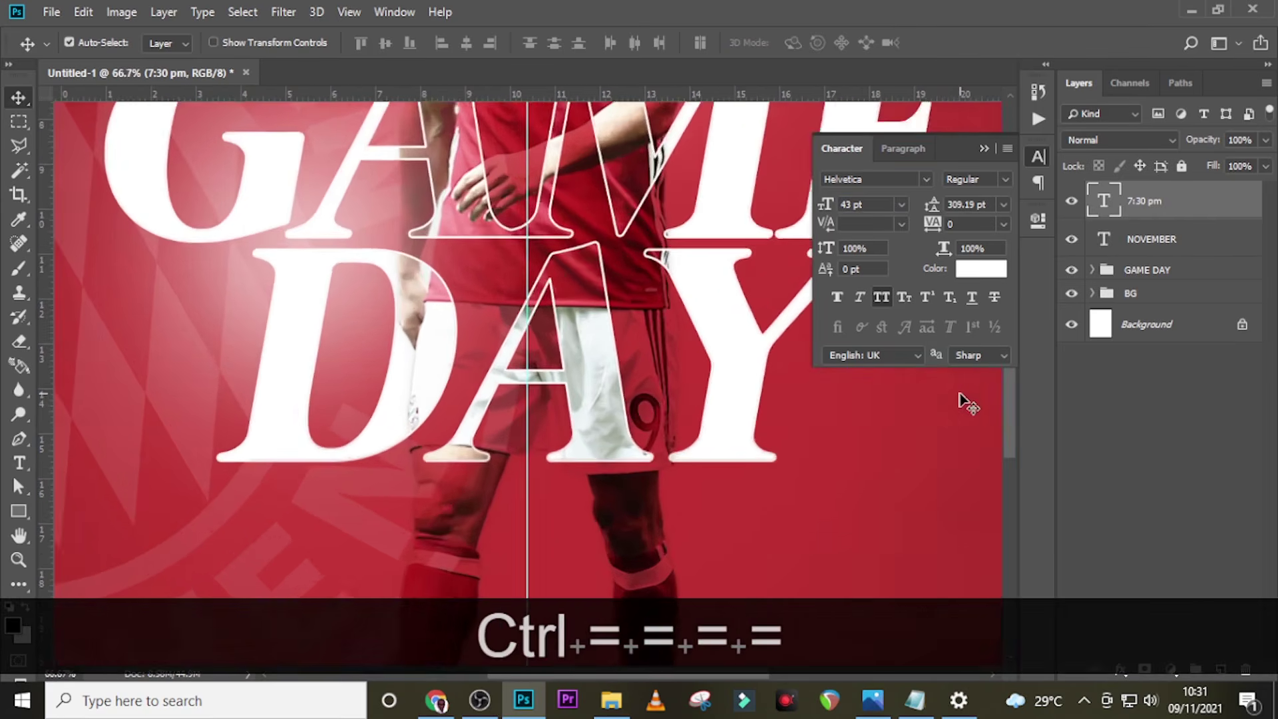
scroll(422, 342, down, 15)
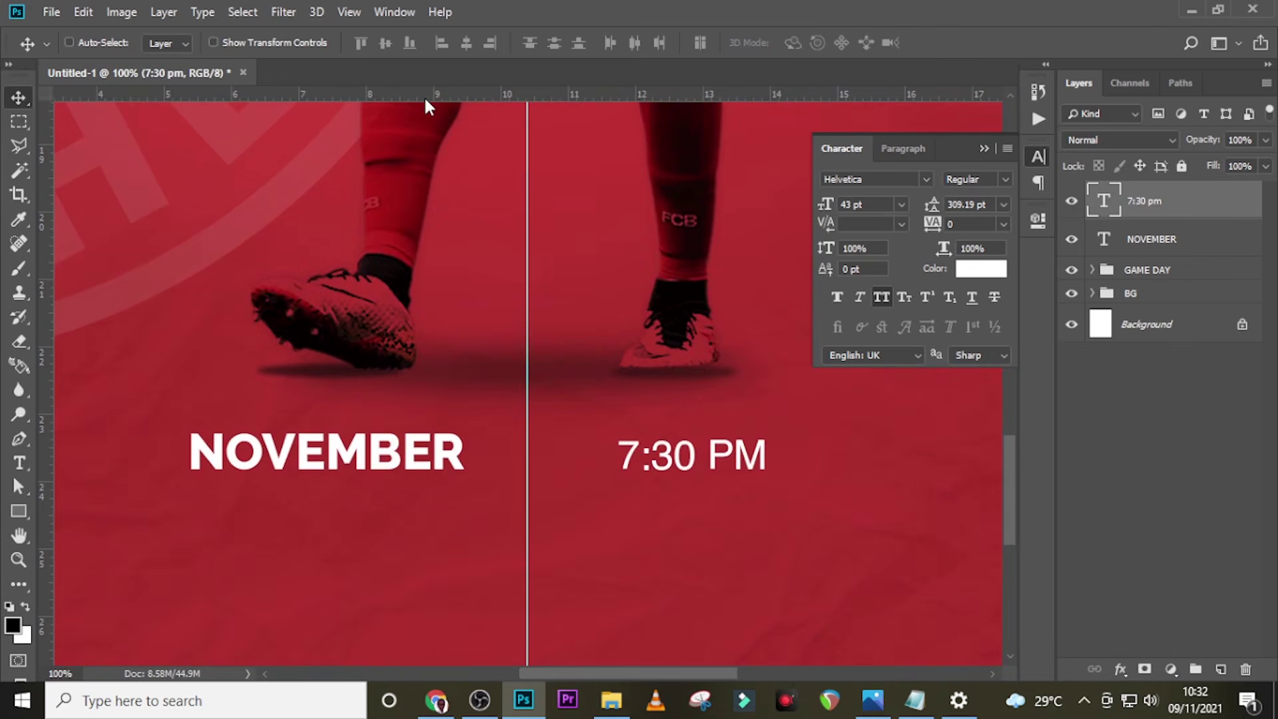
drag(425, 96, 439, 393)
drag(444, 429, 497, 79)
key(ctrl)
key(ctrl+r)
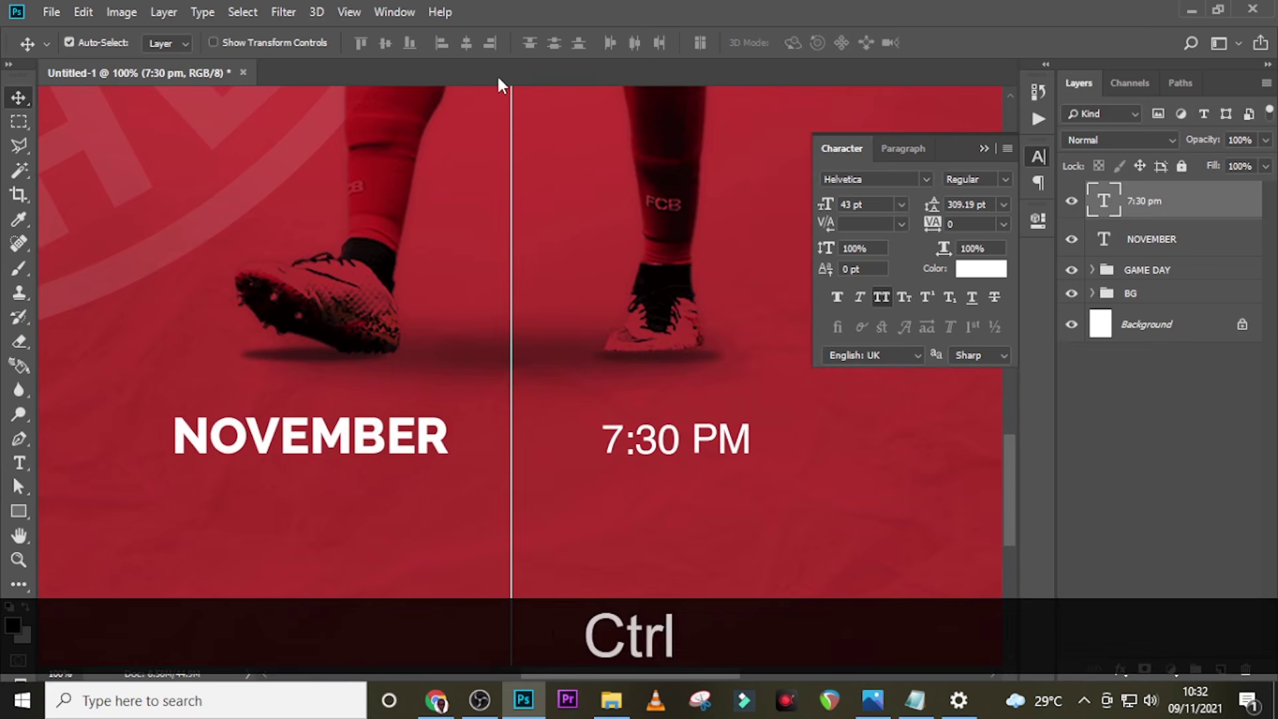
key(ctrl+r)
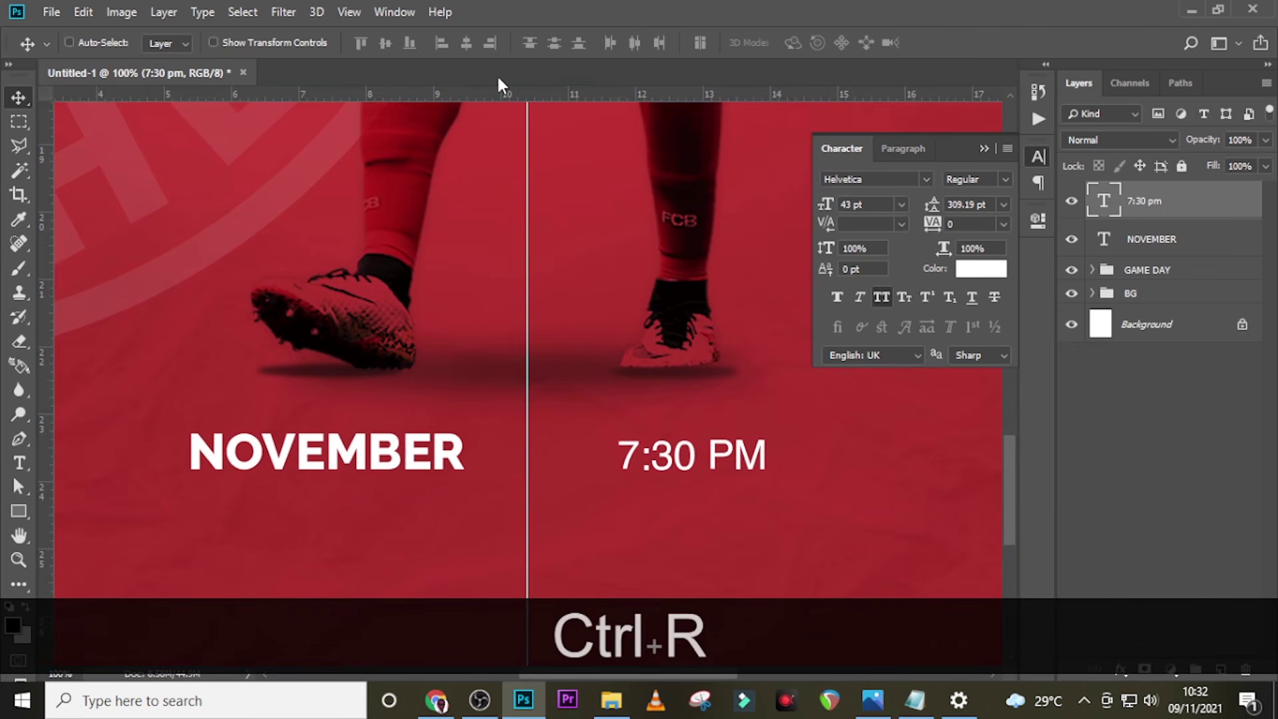
drag(430, 96, 477, 431)
drag(437, 94, 501, 464)
key(ctrl+equal)
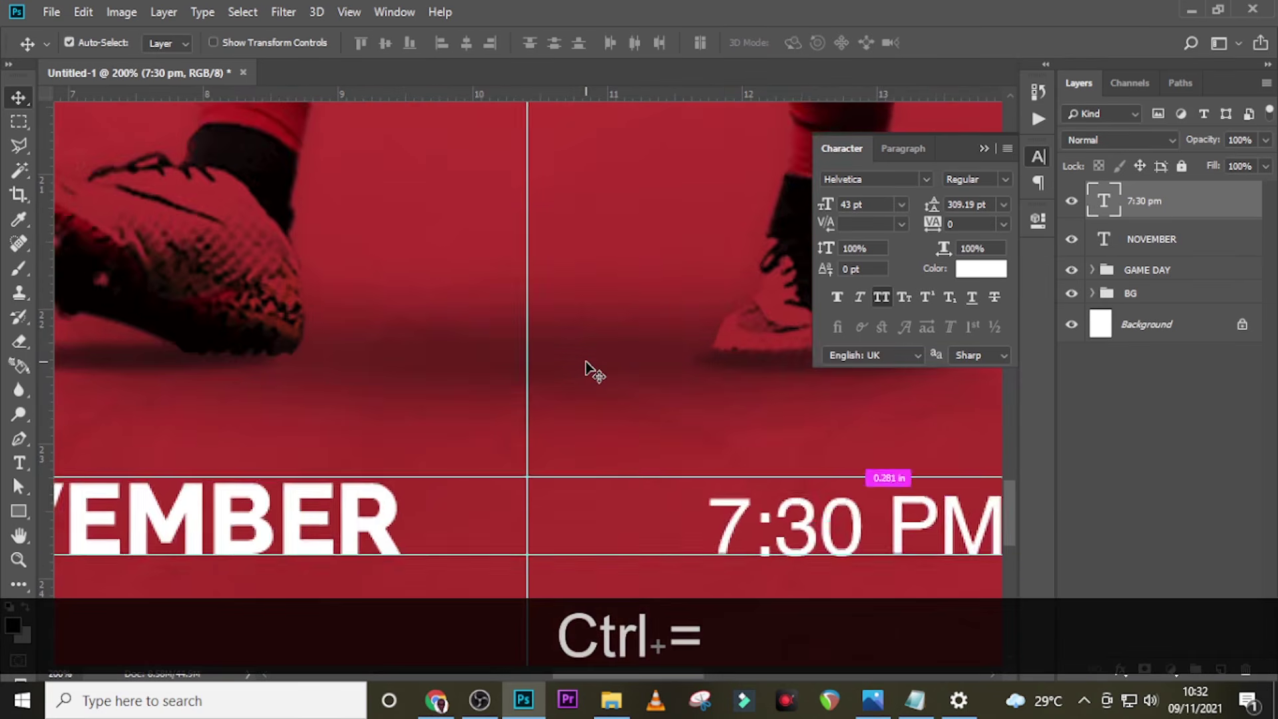
key(ctrl+equal)
drag(444, 527, 445, 532)
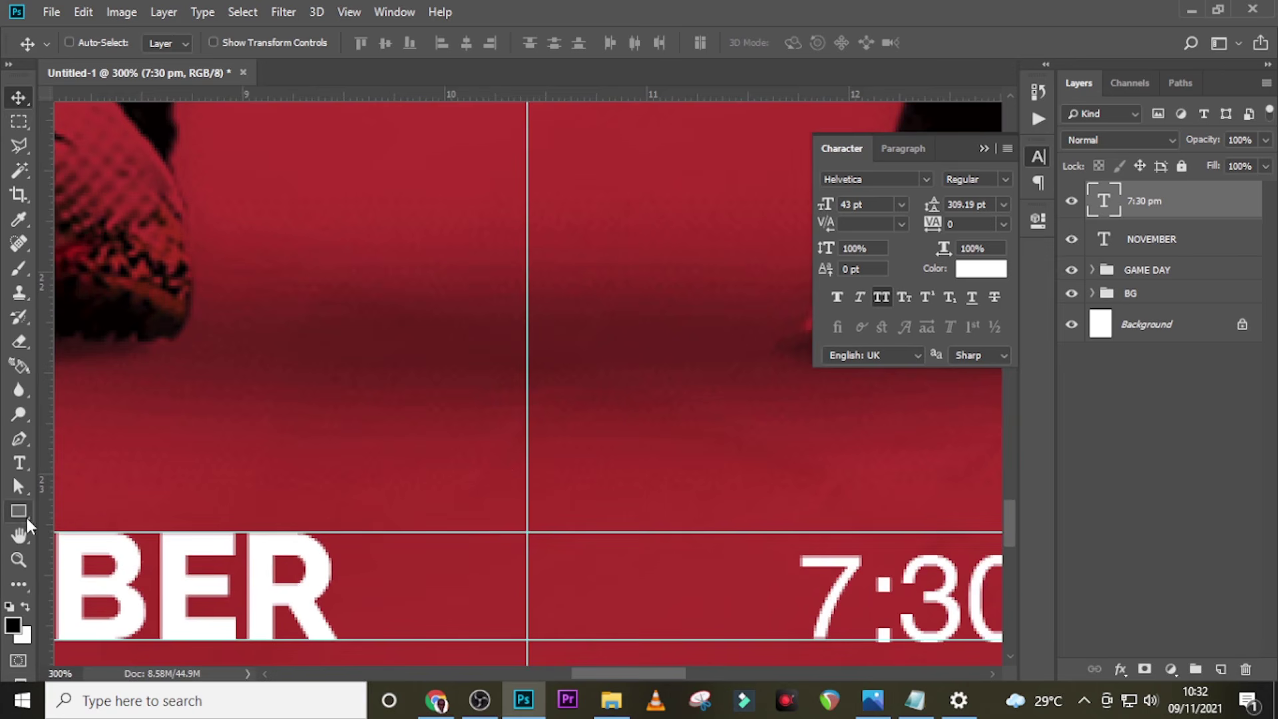
Draw a rectangle about 37 × 39 px between the guides just after NOVEMBER and fill it white.
click(22, 513)
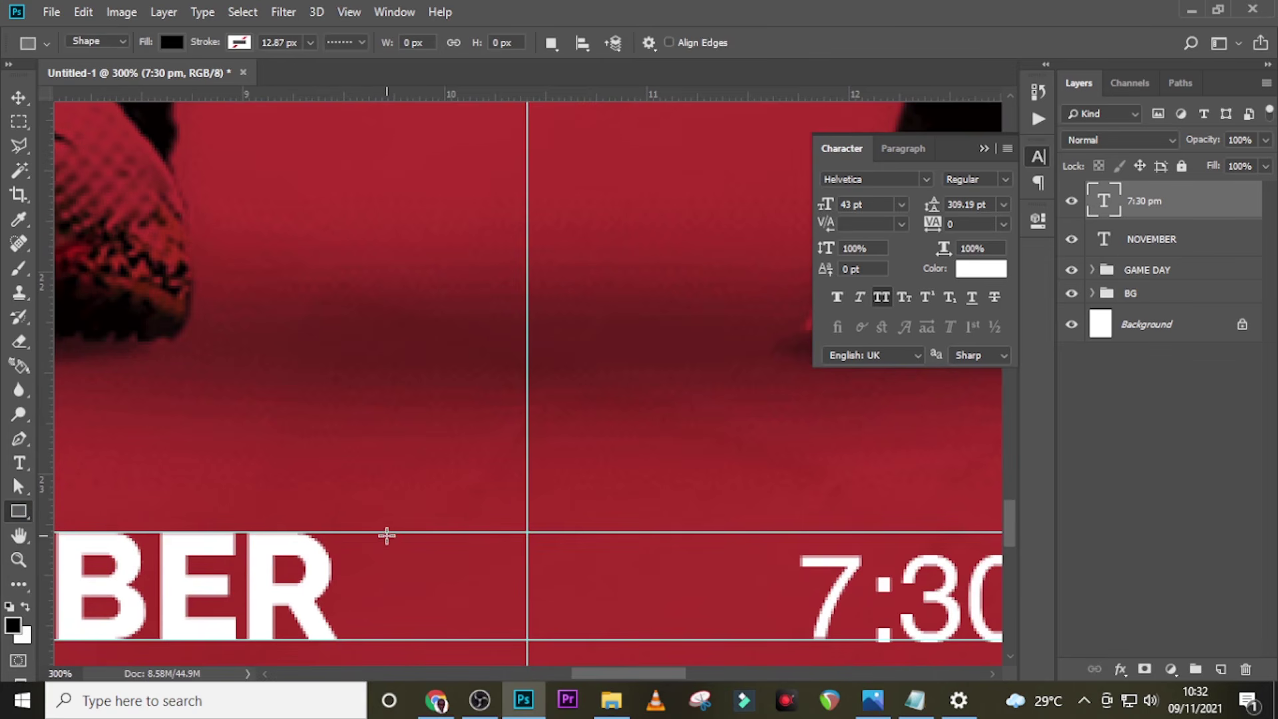
drag(386, 534, 488, 641)
click(170, 43)
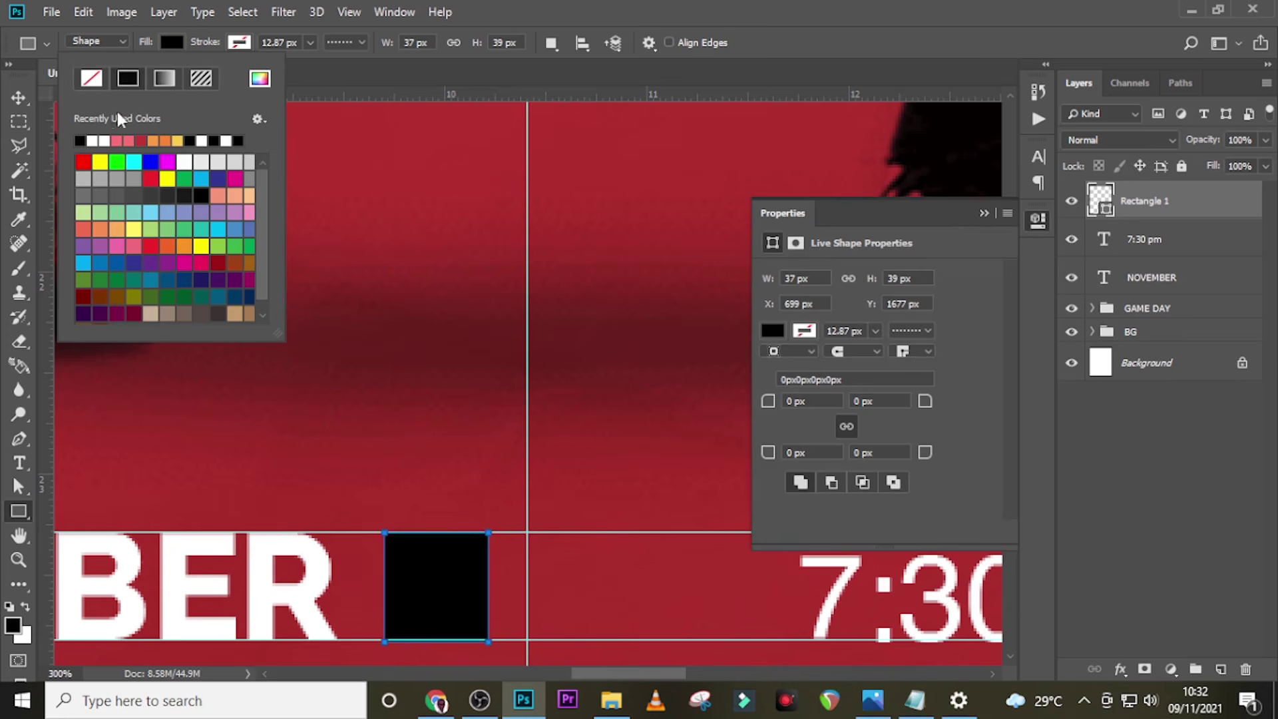
click(94, 140)
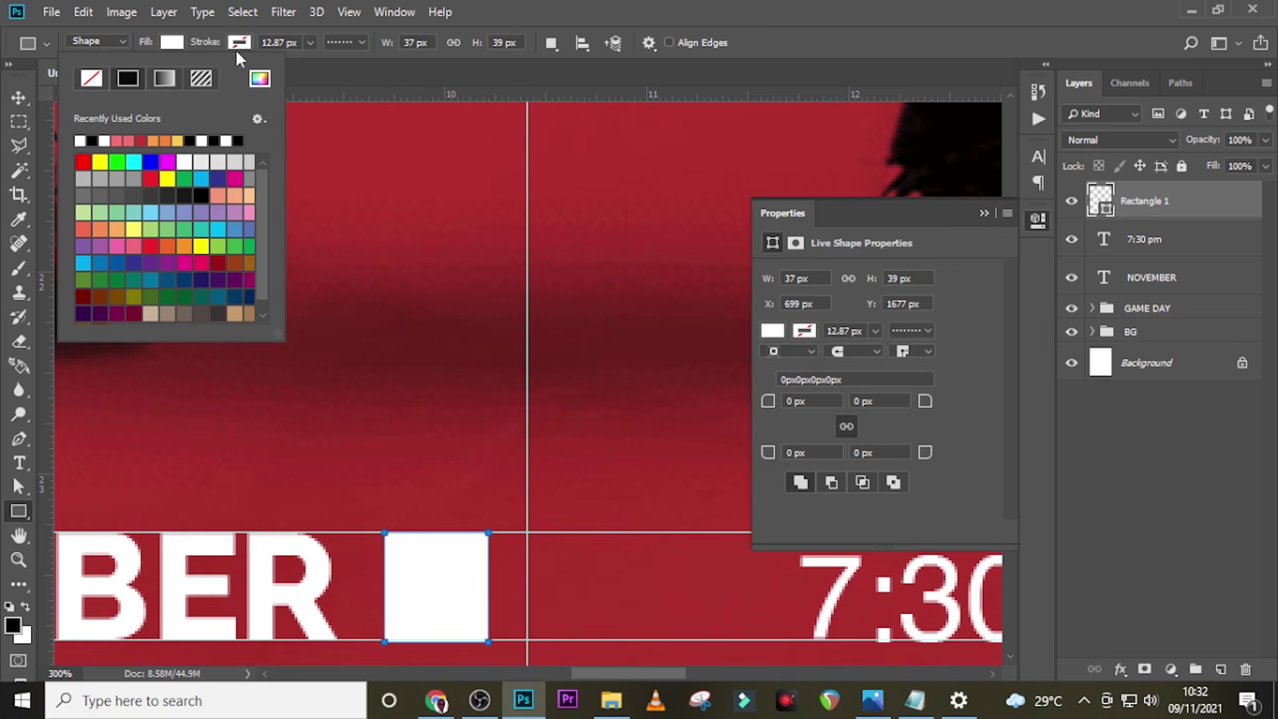
click(983, 213)
click(984, 213)
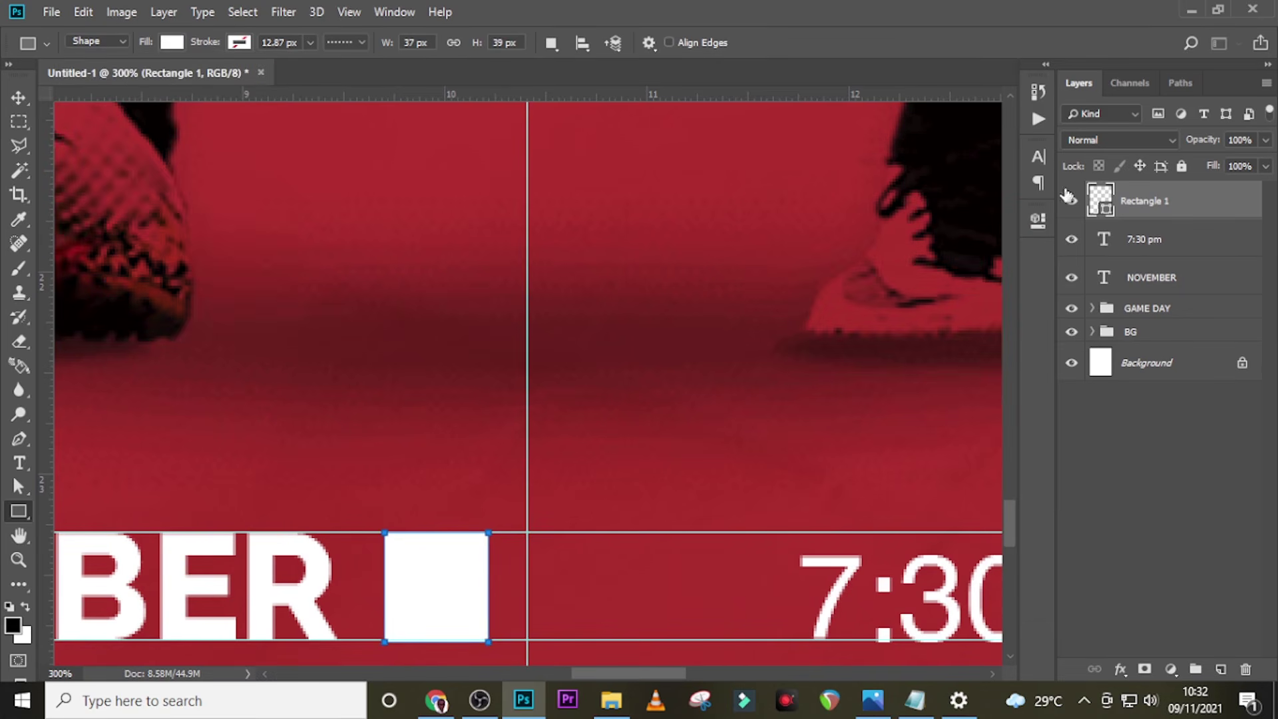
Shift the 7:30 pm text close beside the white rectangle and nudge it up so it sits between the guides.
click(1140, 245)
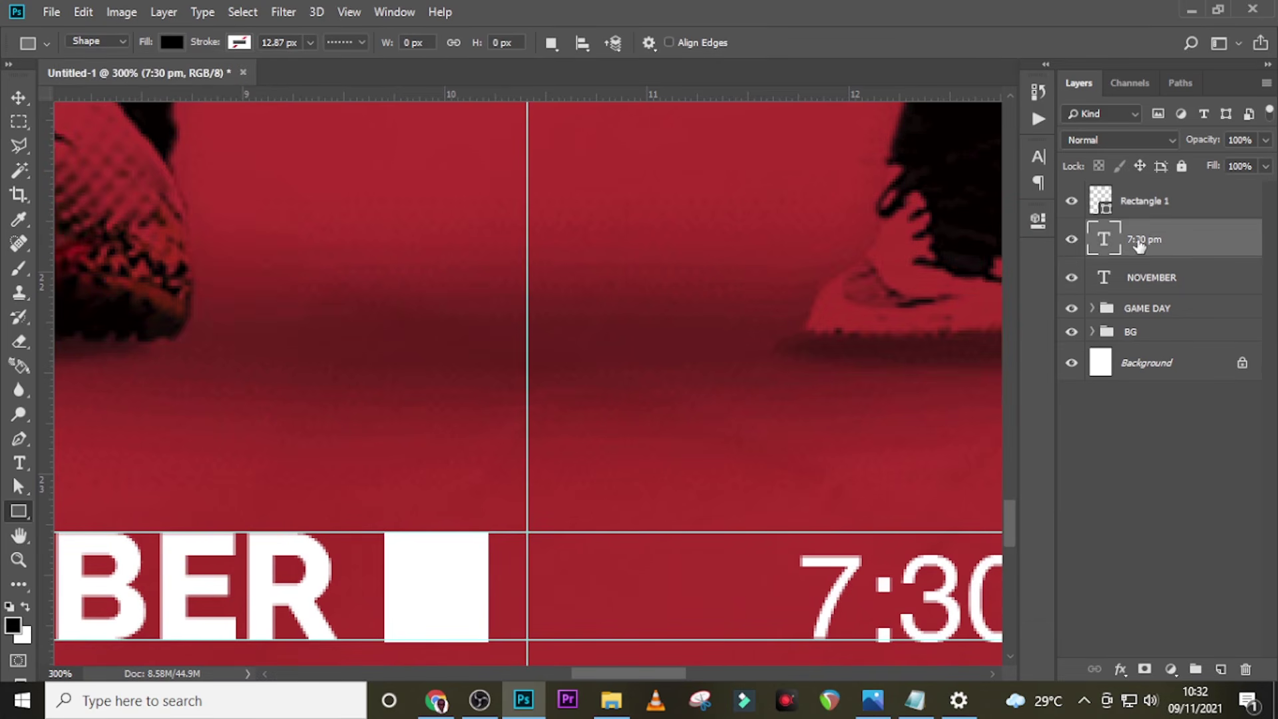
key(shift+Left)
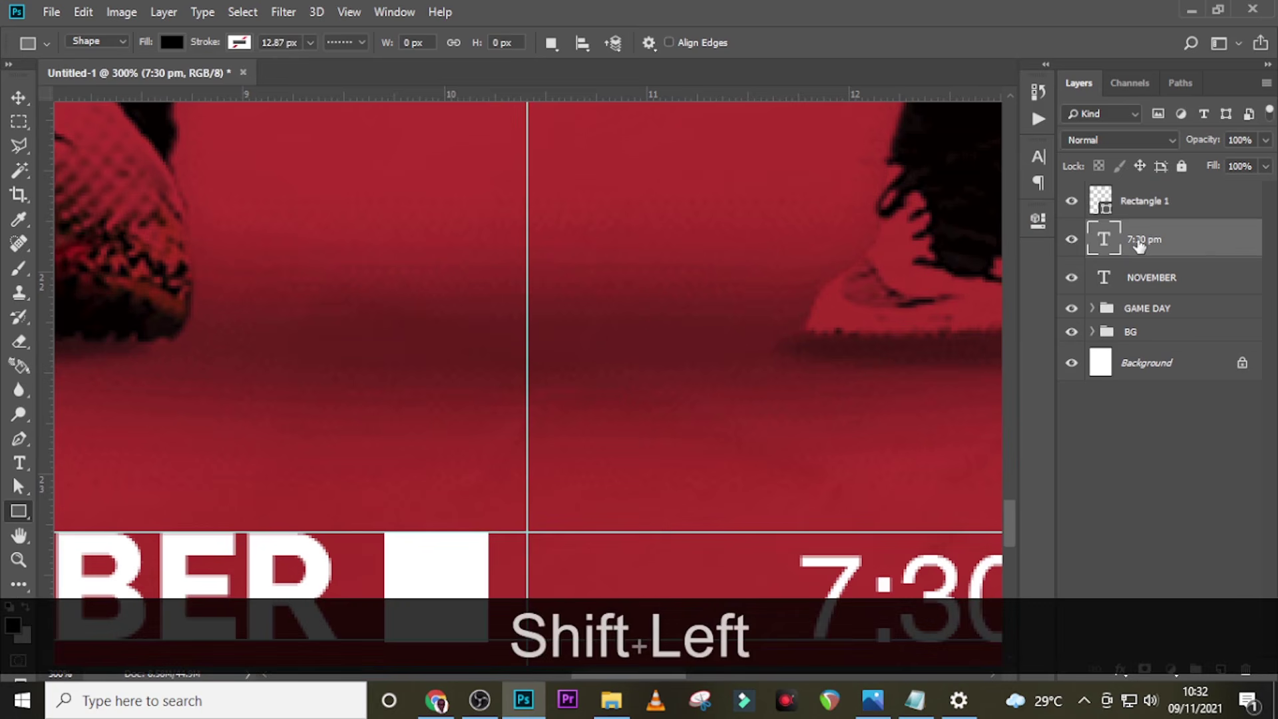
key(shift+v)
key(shift+Left)
key(shift+Left)
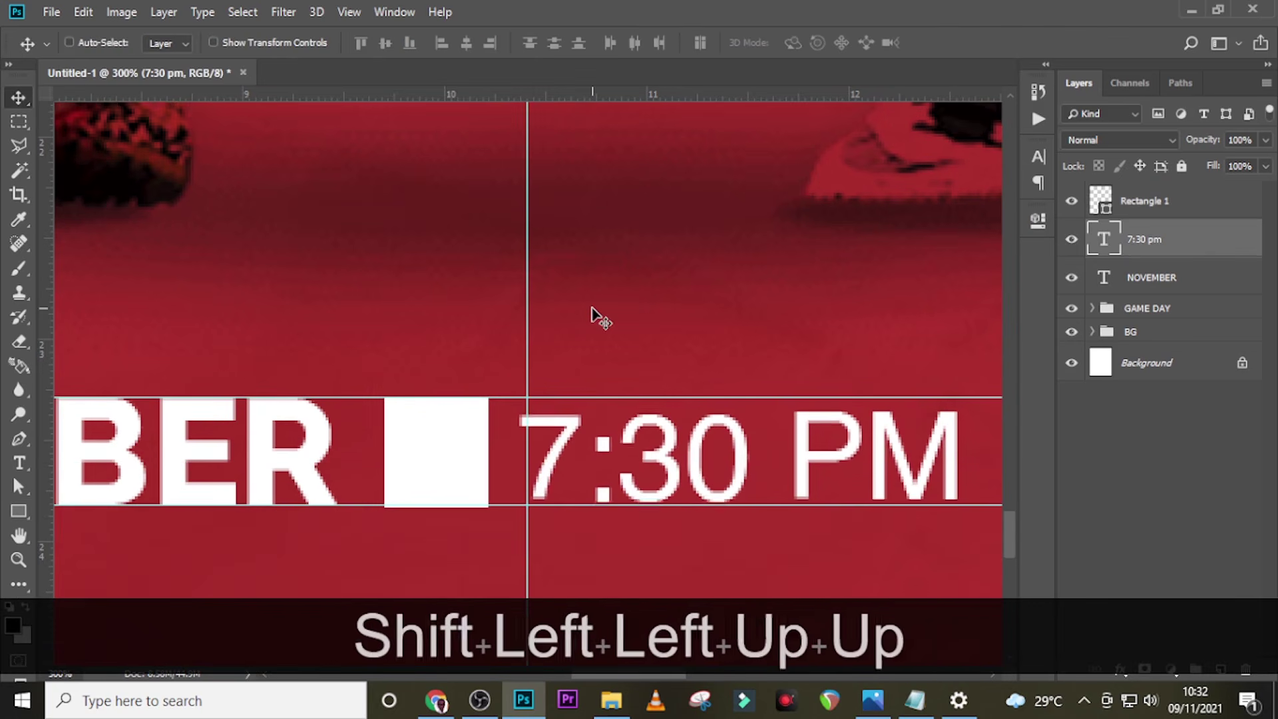
key(Up)
key(Right)
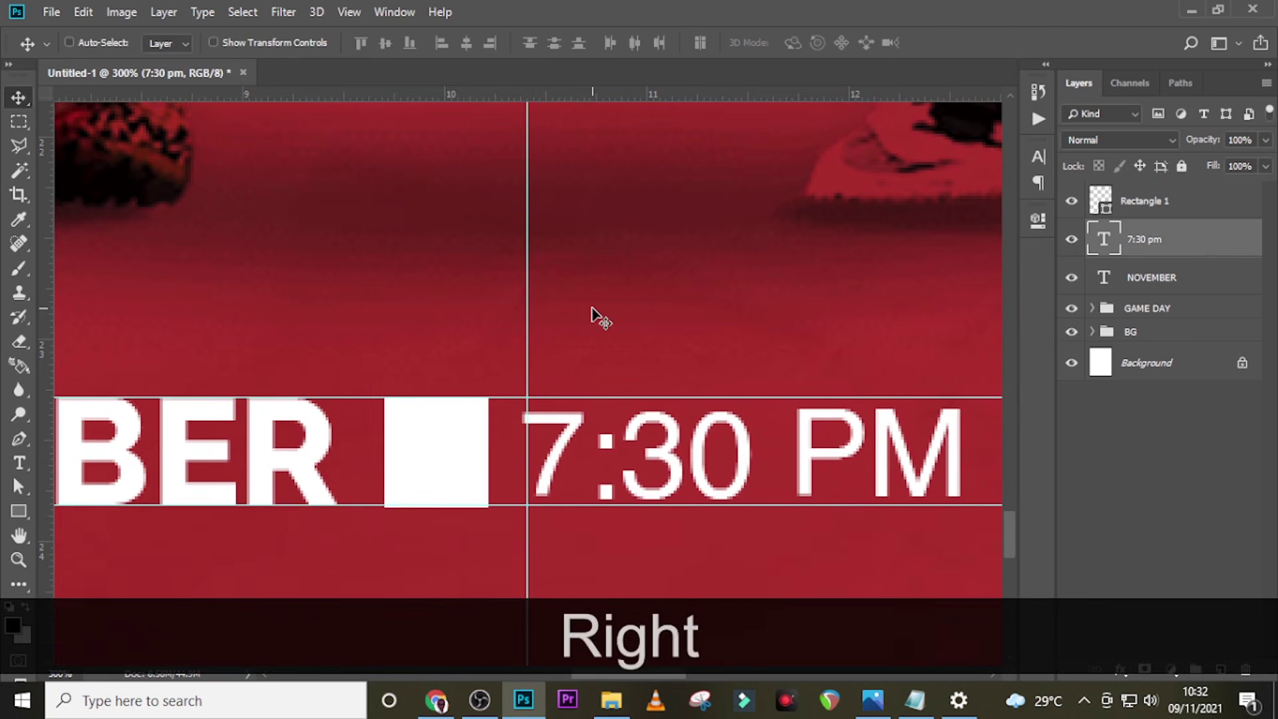
key(Right)
key(Right)
key(ctrl+j)
key(ctrl+z)
Duplicate the NOVEMBER text layer and move the copy straight down to just below the original.
key(ctrl+0)
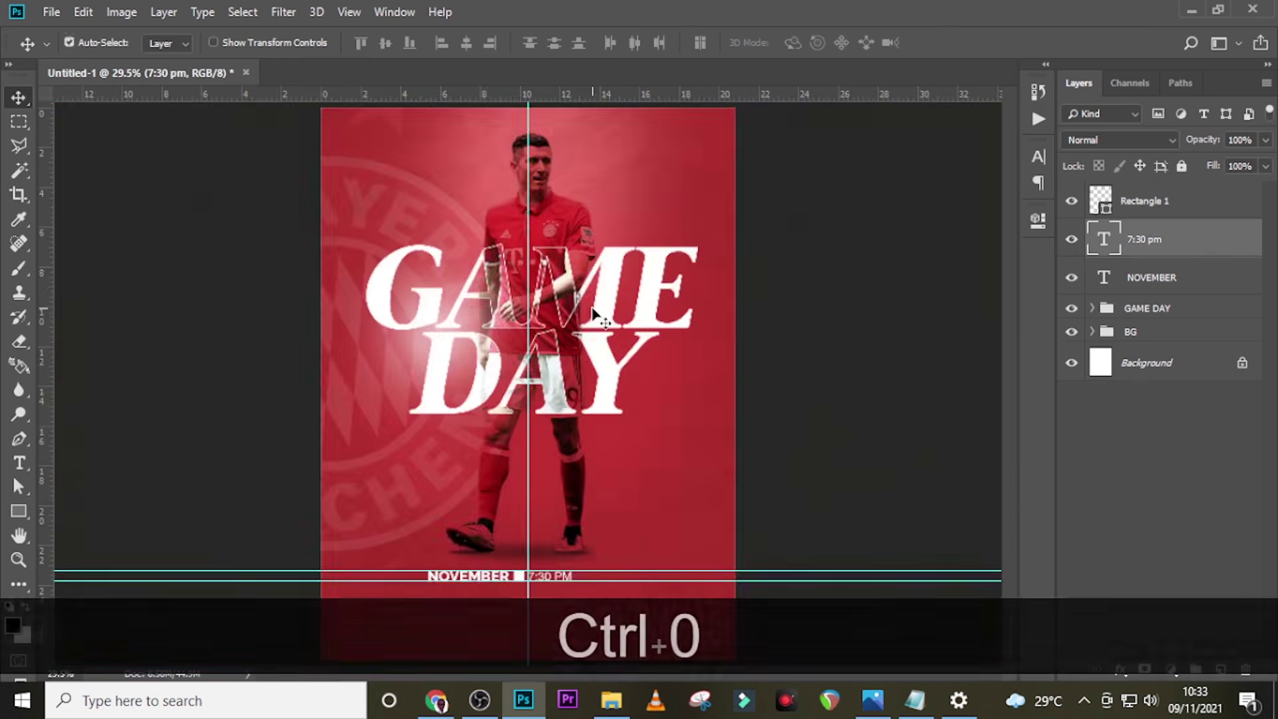
click(1144, 277)
key(ctrl)
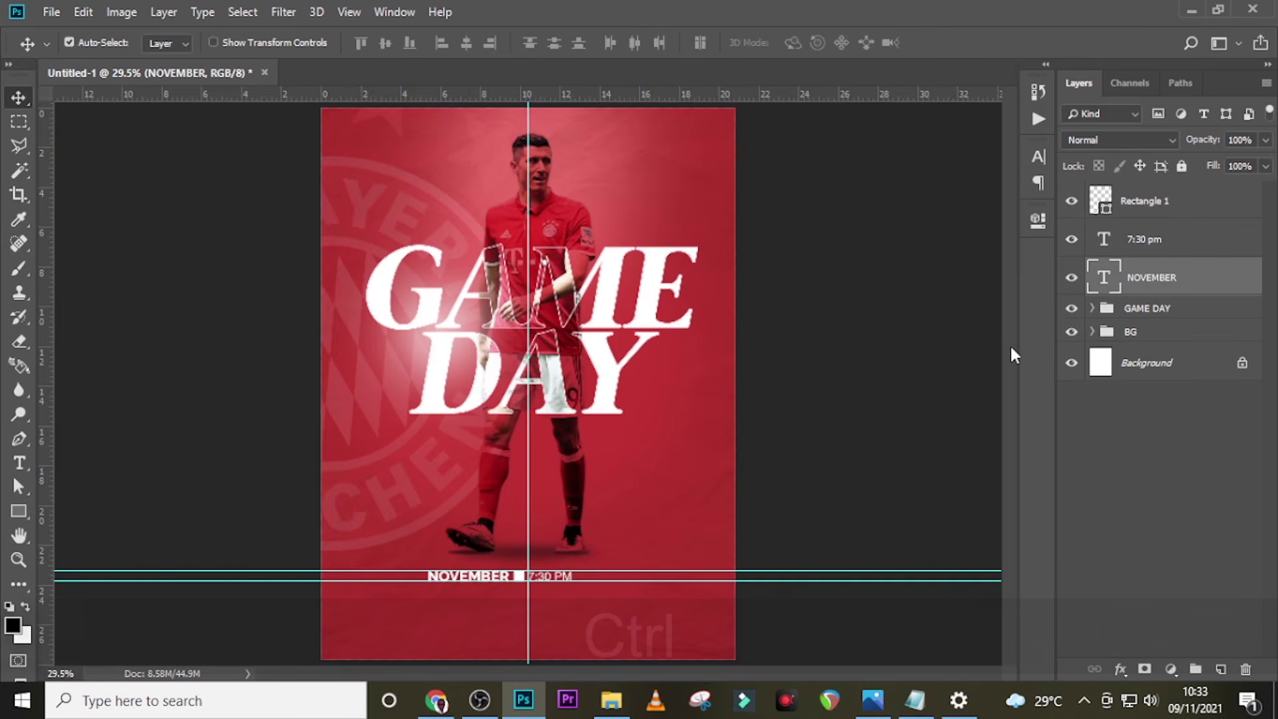
key(ctrl+j)
key(shift+Down)
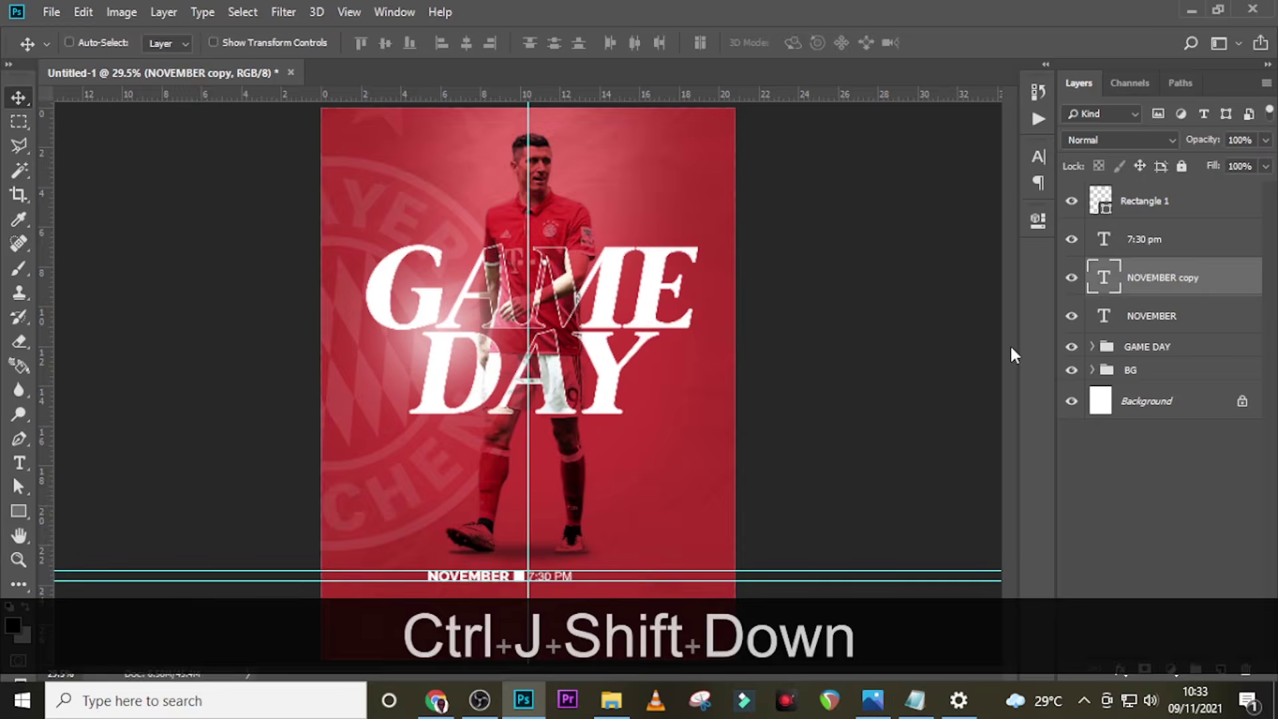
key(Down)
key(Down)
key(Down)
key(Down)
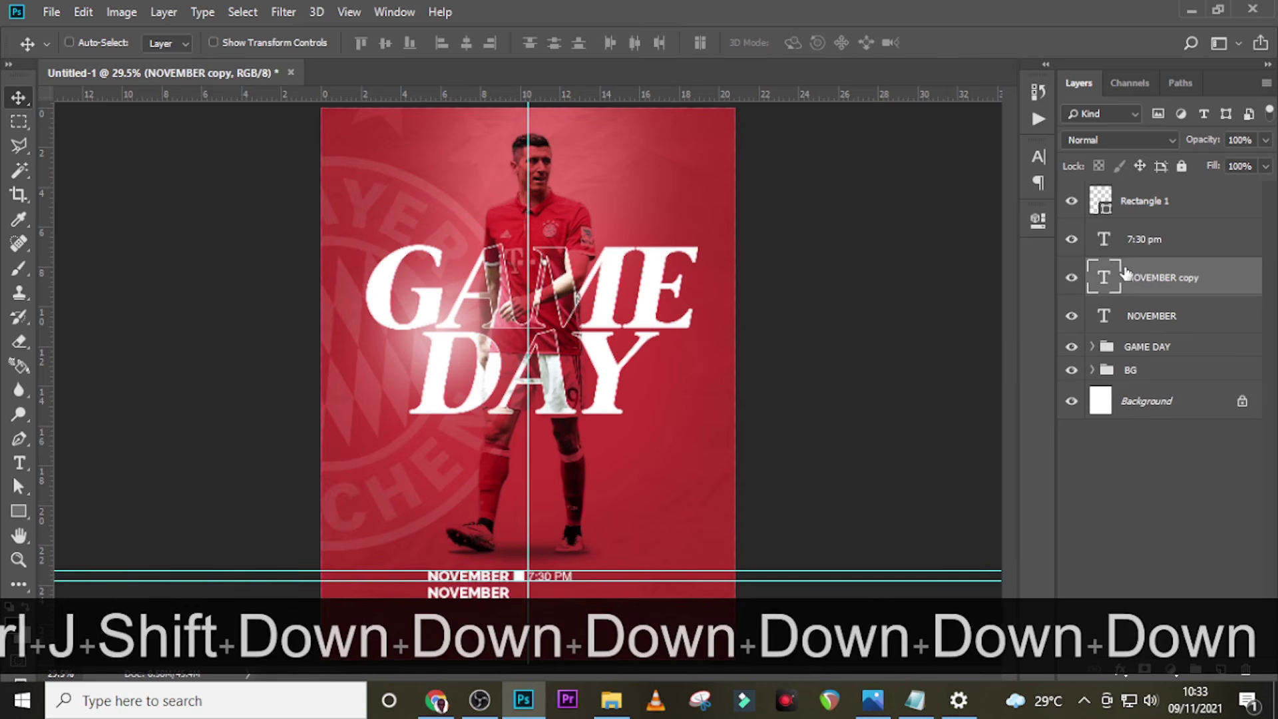
Replace the duplicated NOVEMBER text with "BAYERN MUNICH VS FC Augsburg" copied from U48.txt in Notepad.
double_click(1108, 283)
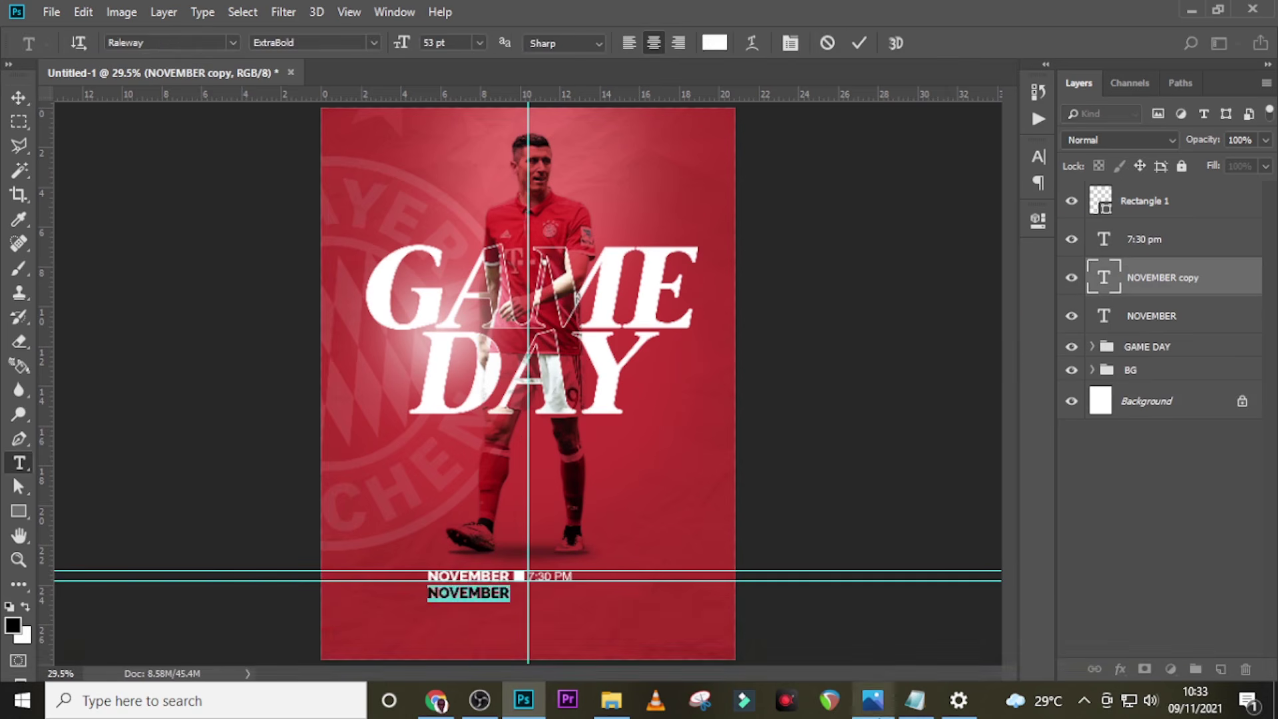
click(916, 699)
drag(274, 174, 42, 174)
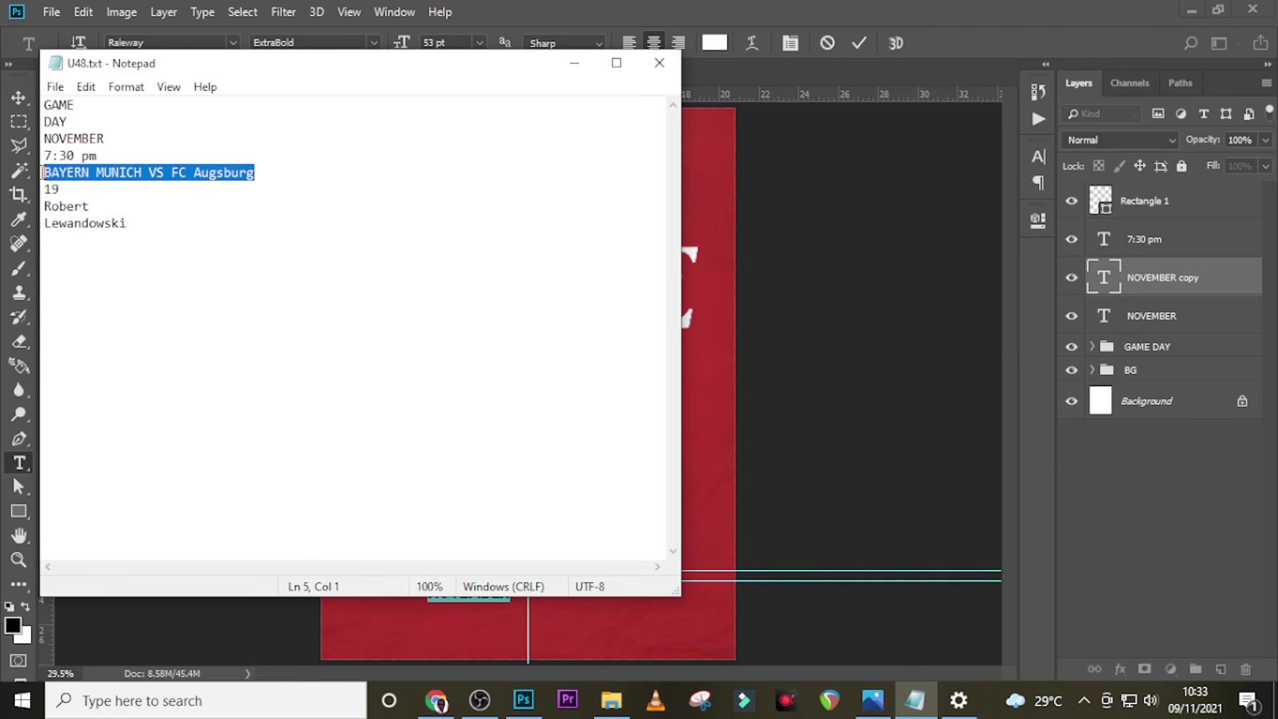
key(ctrl+c)
key(alt+Tab)
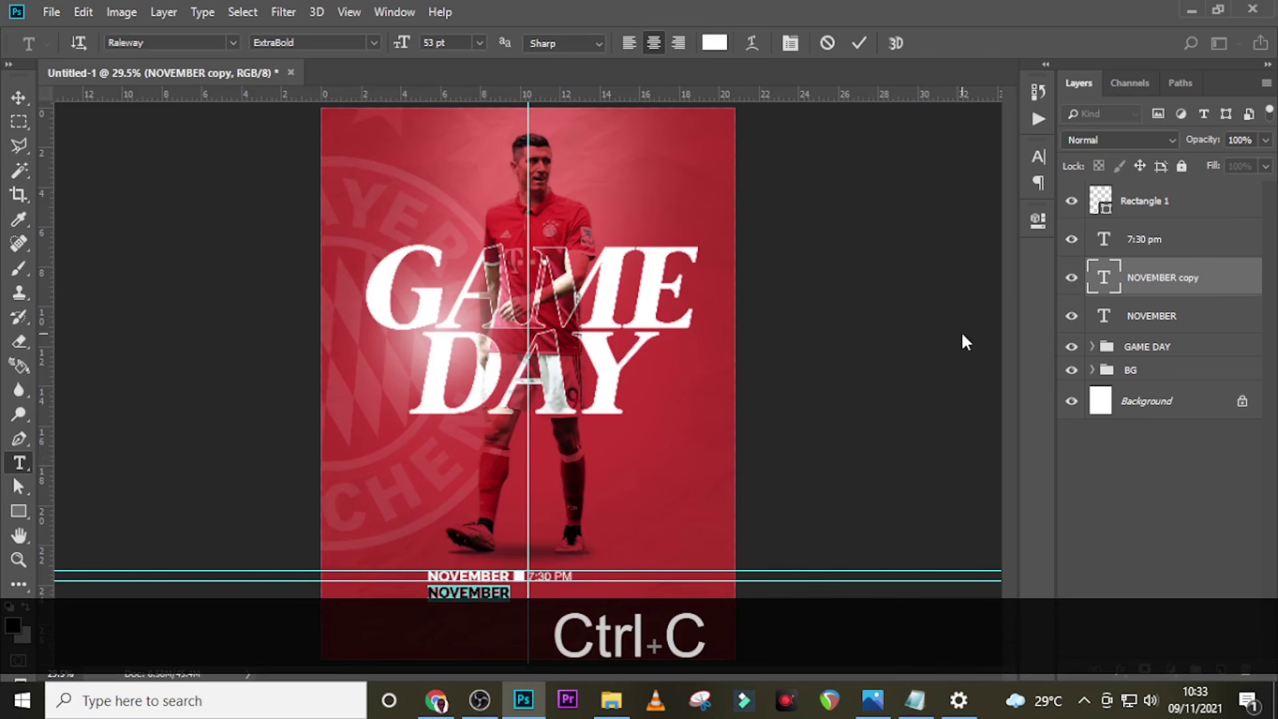
key(ctrl+v)
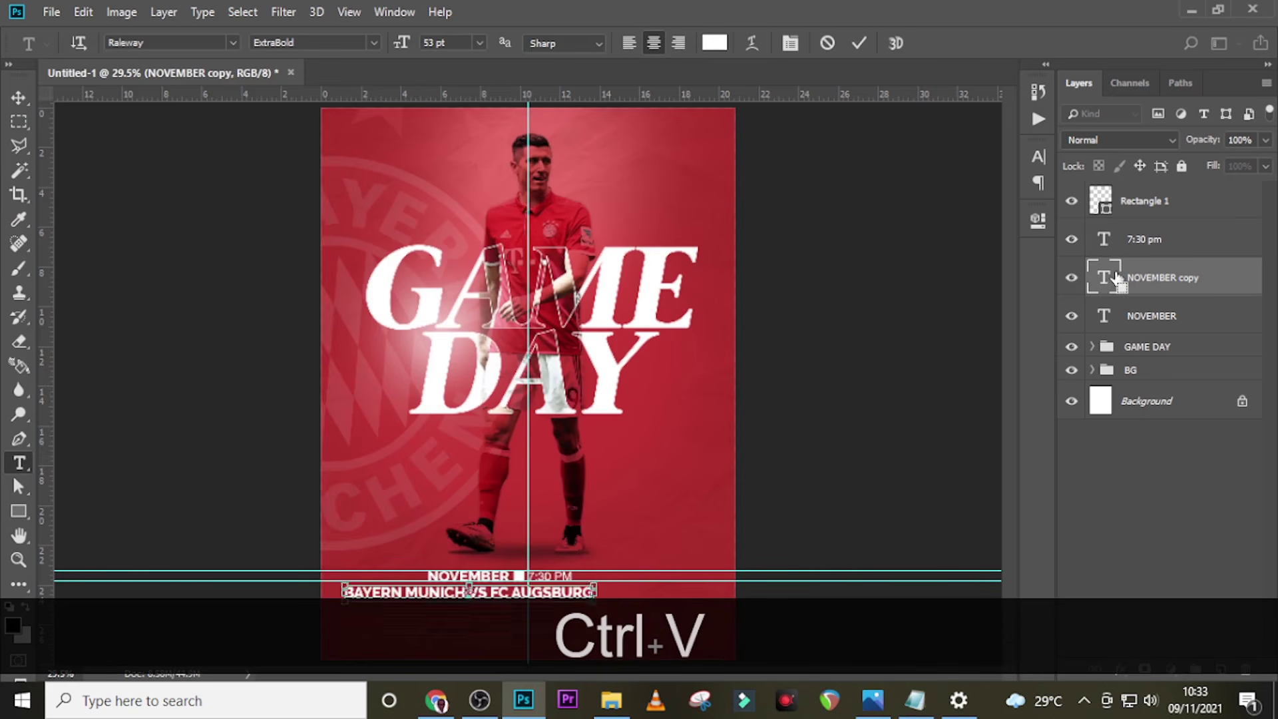
key(ctrl+Return)
key(v)
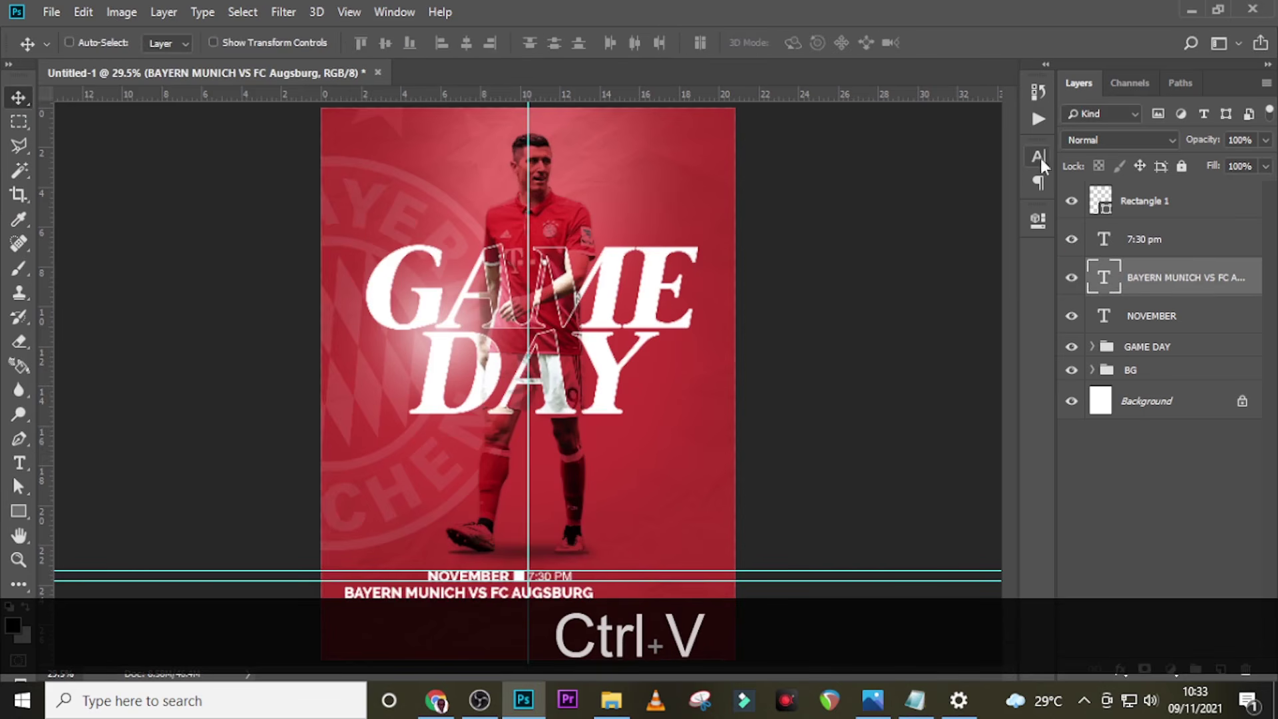
Set the BAYERN MUNICH VS FC Augsburg text to Raleway Light at 42 pt.
click(1038, 157)
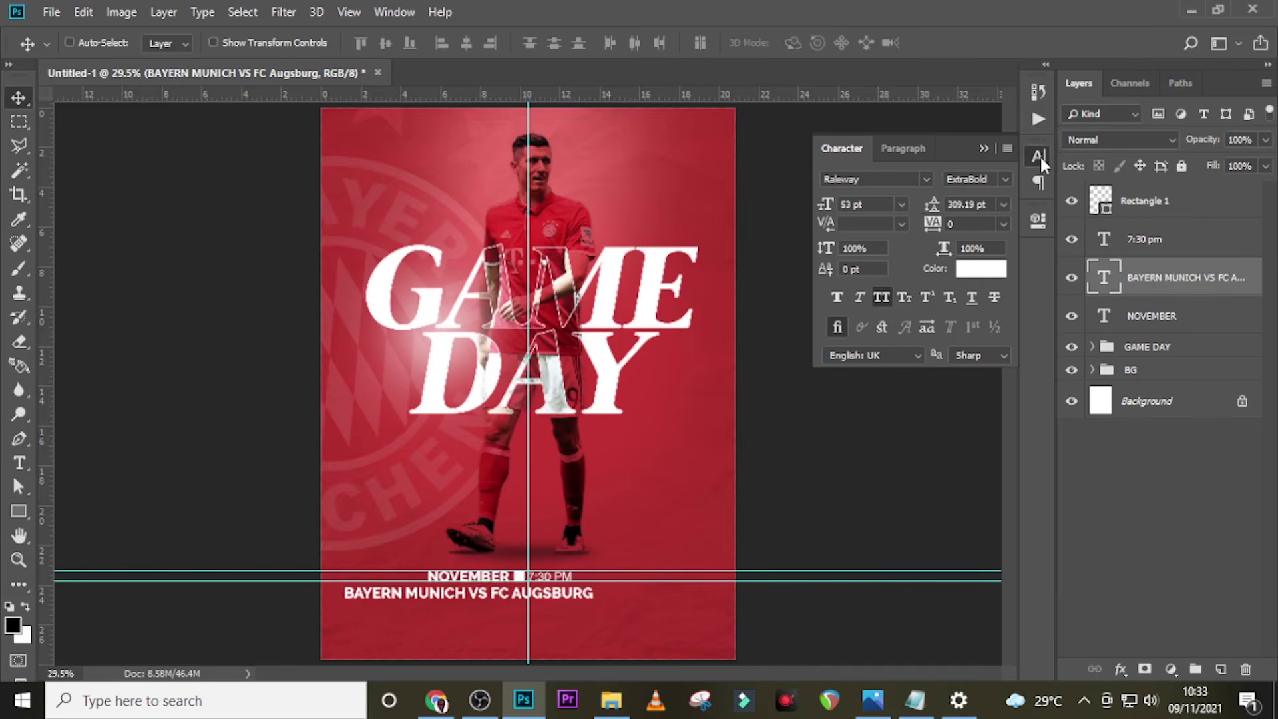
click(926, 179)
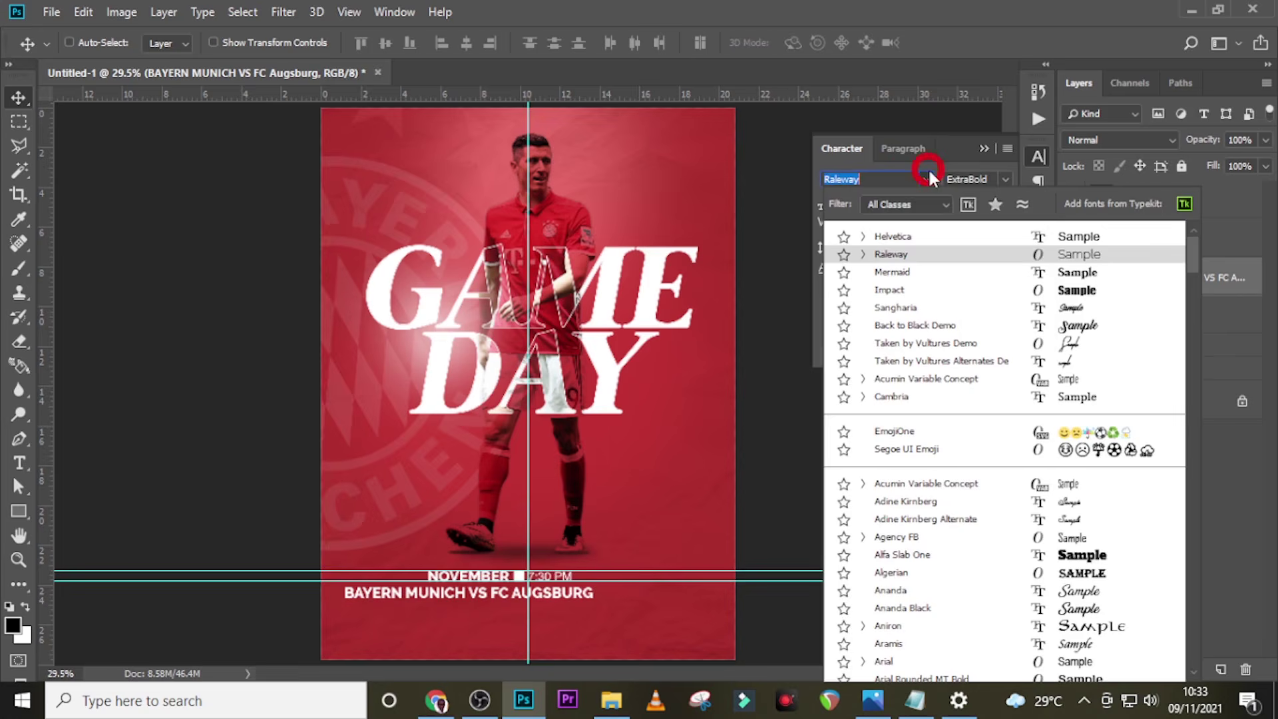
click(919, 247)
click(1005, 179)
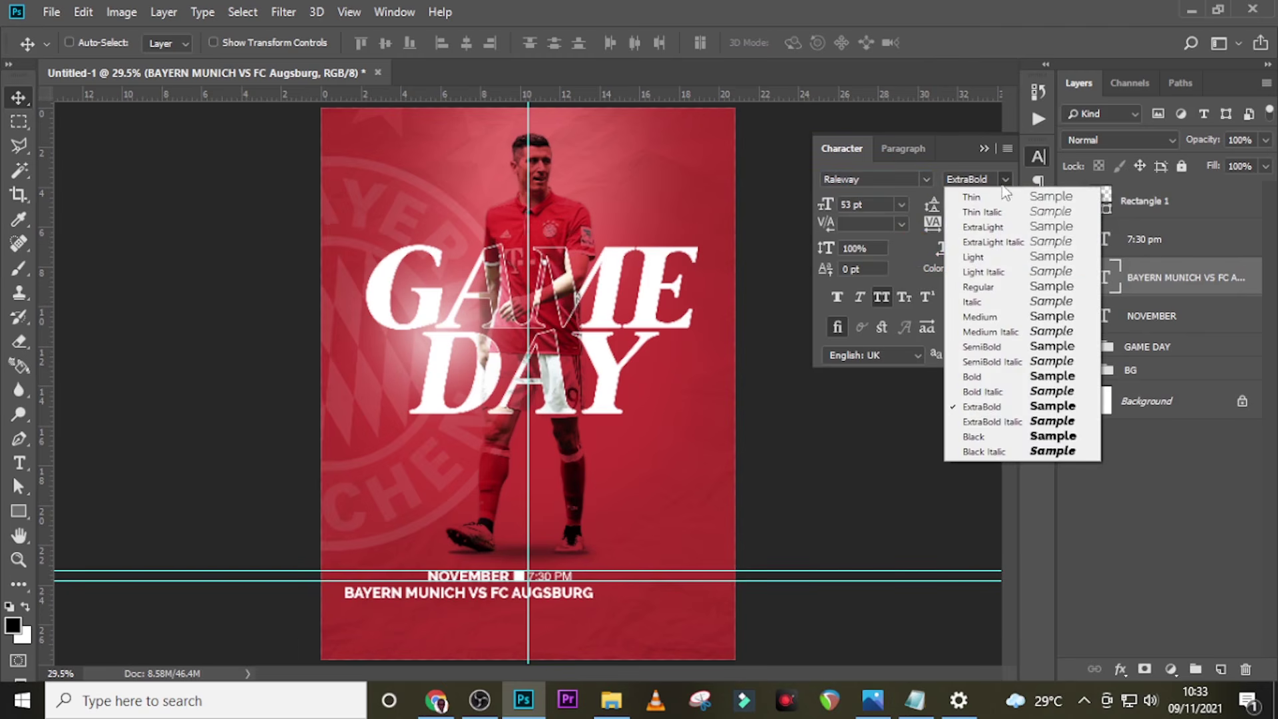
click(970, 246)
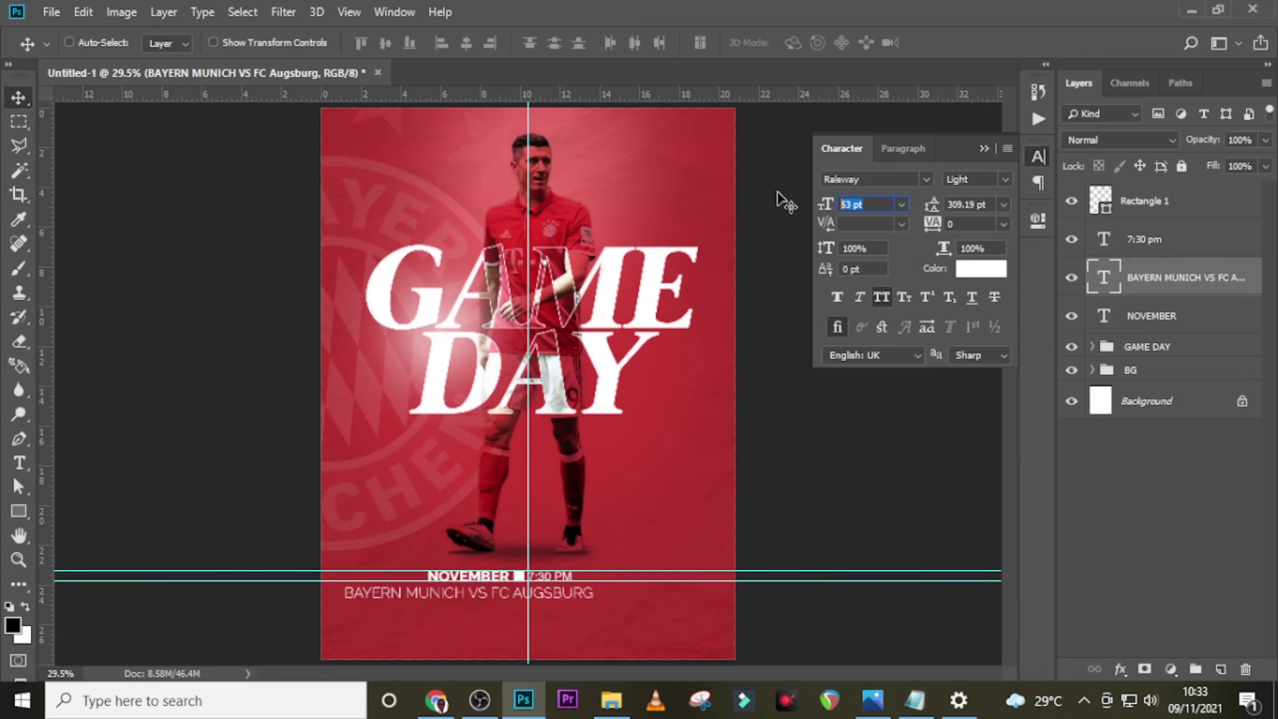
text(42)
key(Return)
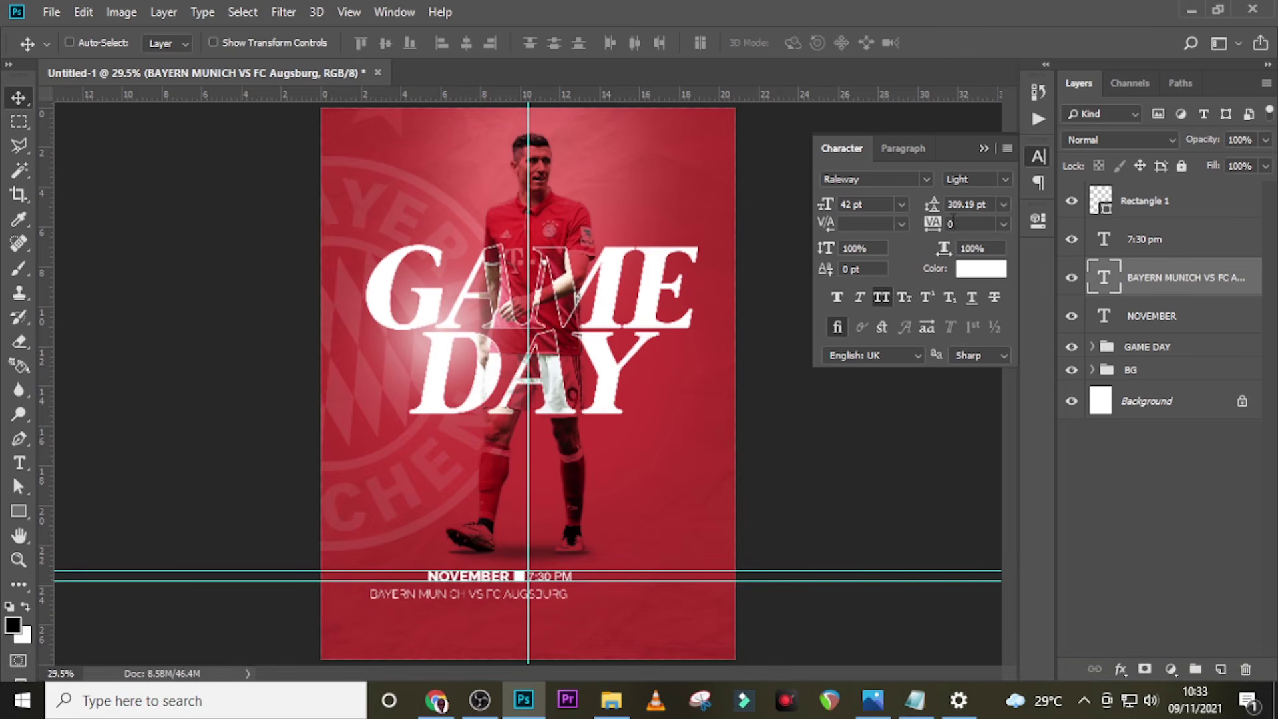
Try moving the BAYERN MUNICH VS FC Augsburg text so its left edge lines up beneath NOVEMBER, and hide the guides to check it.
click(1141, 283)
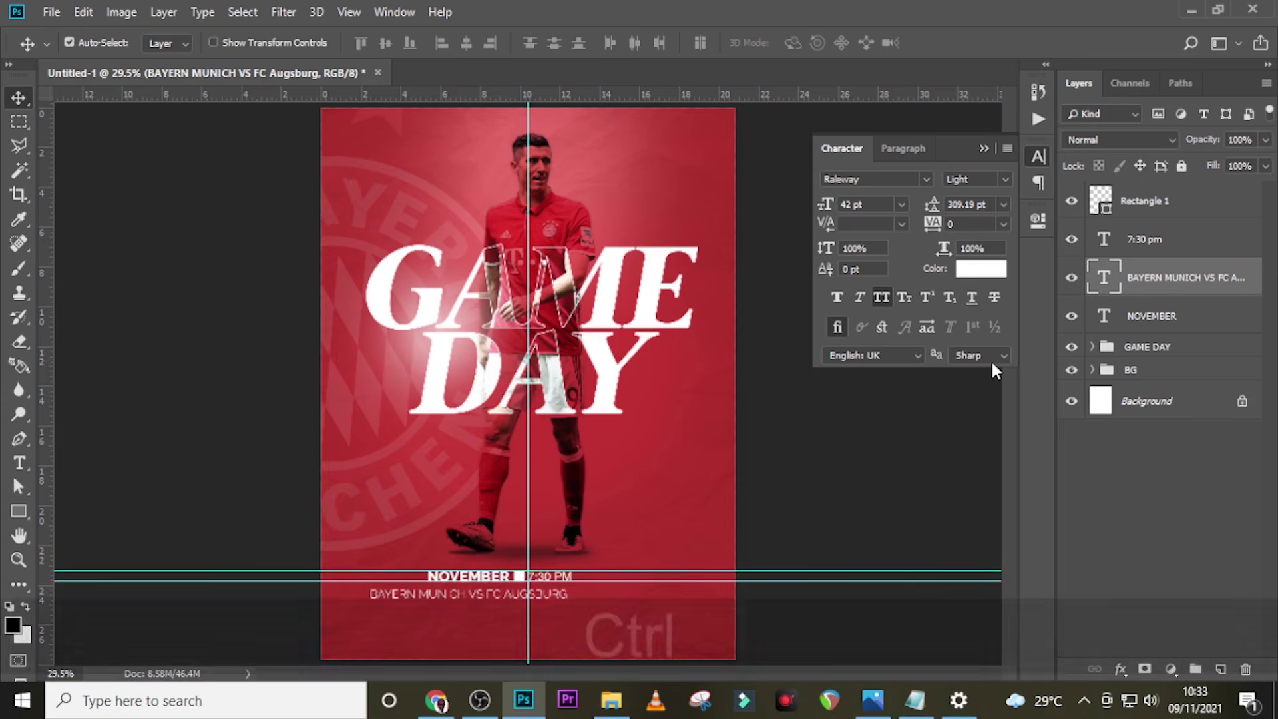
key(ctrl+equal)
key(ctrl+equal)
key(ctrl+equal)
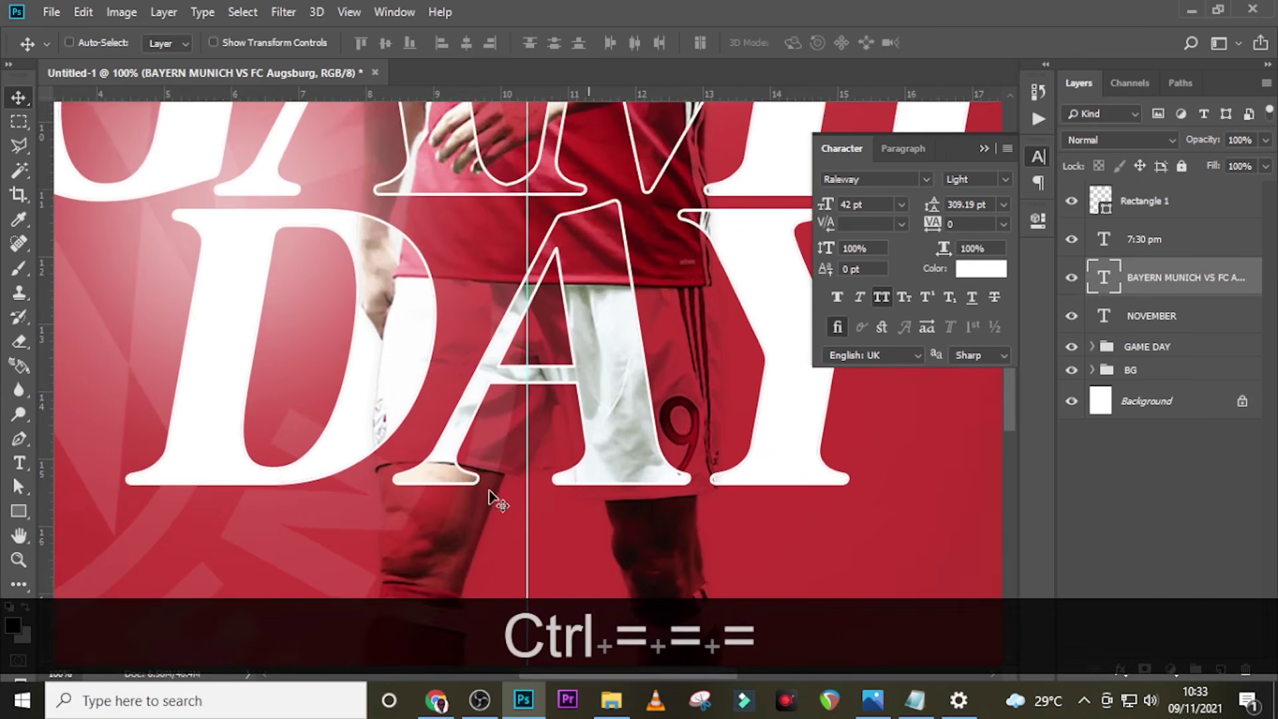
scroll(561, 433, down, 10)
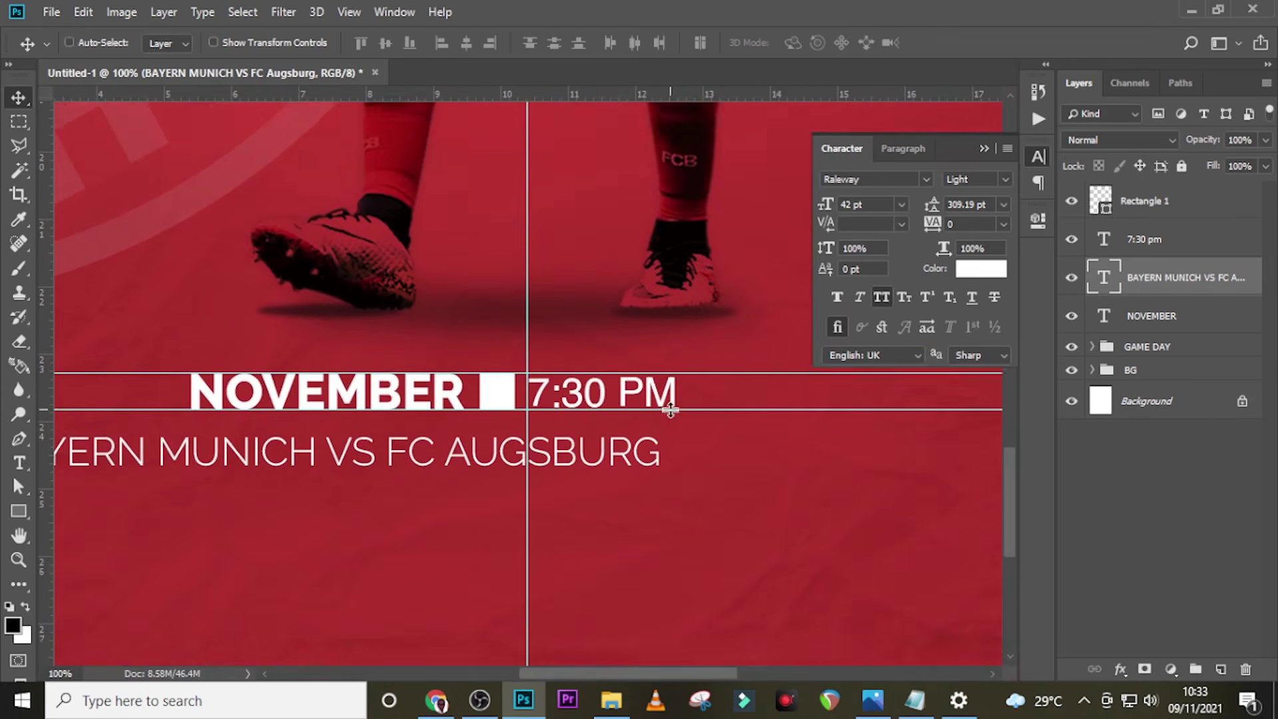
key(ctrl)
key(ctrl+t)
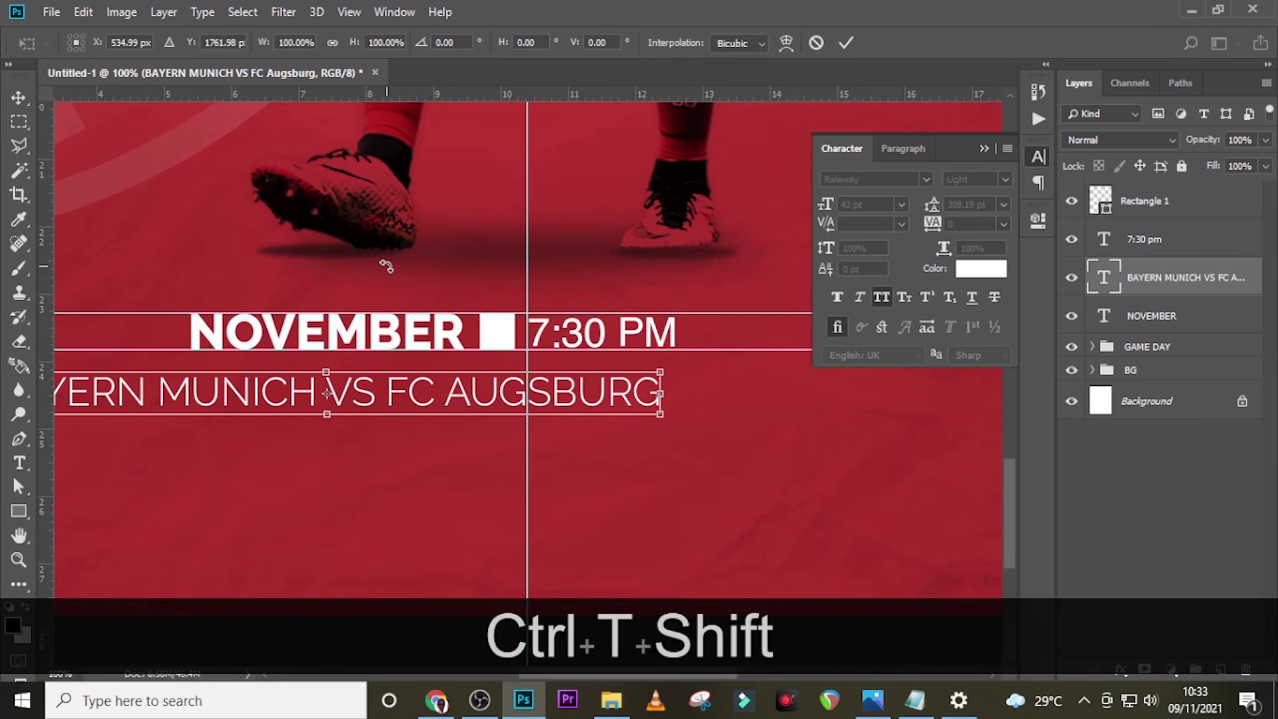
drag(402, 400, 601, 389)
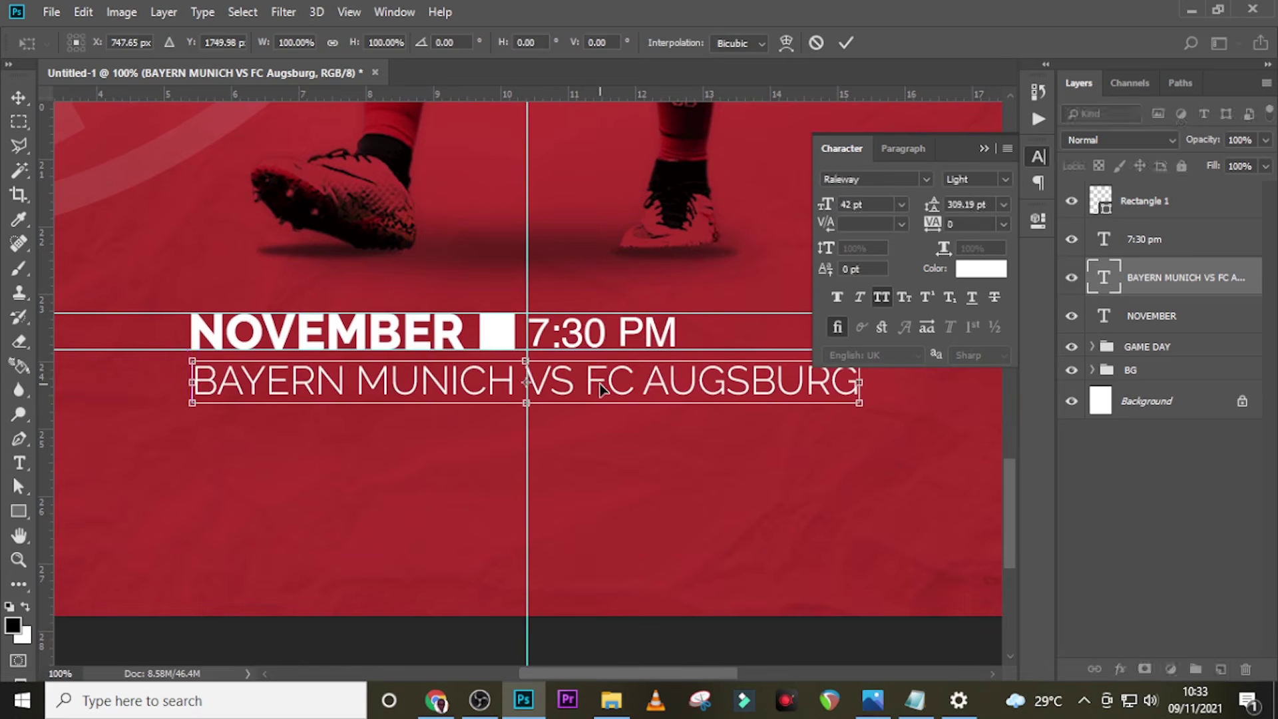
key(Right)
key(Right)
key(Up)
key(Up)
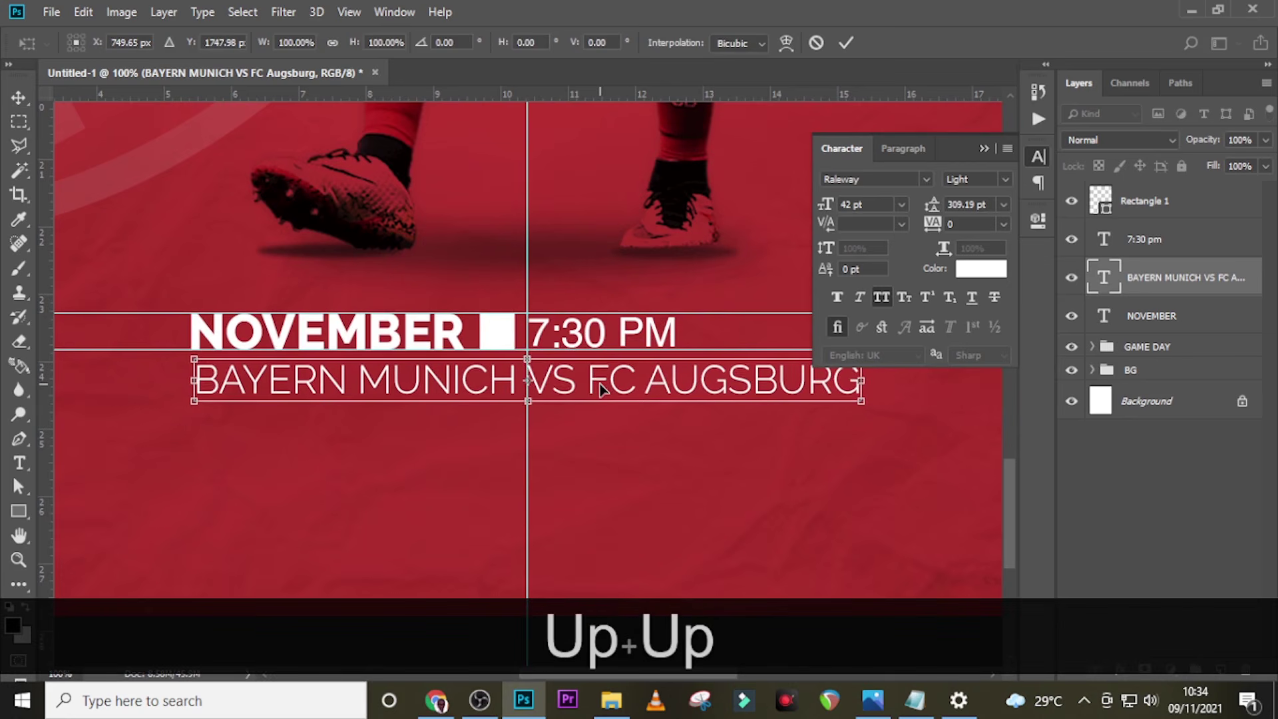
key(ctrl+h)
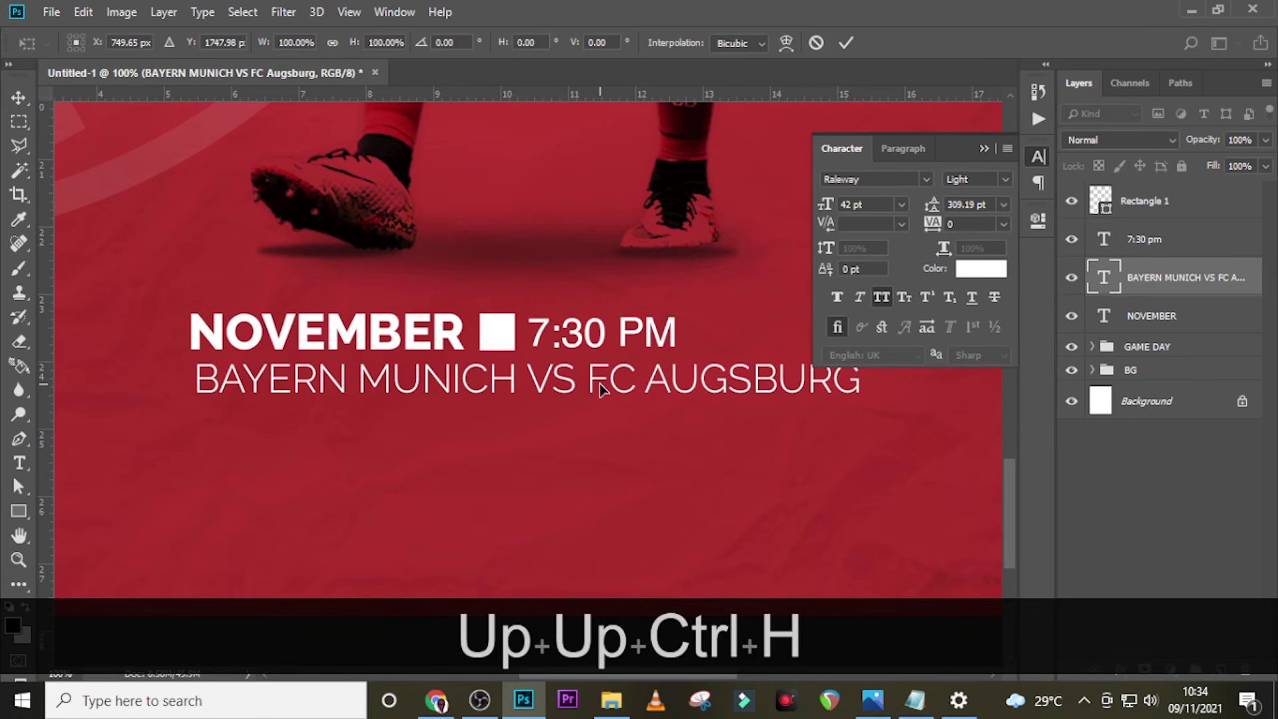
key(shift)
key(shift+Left)
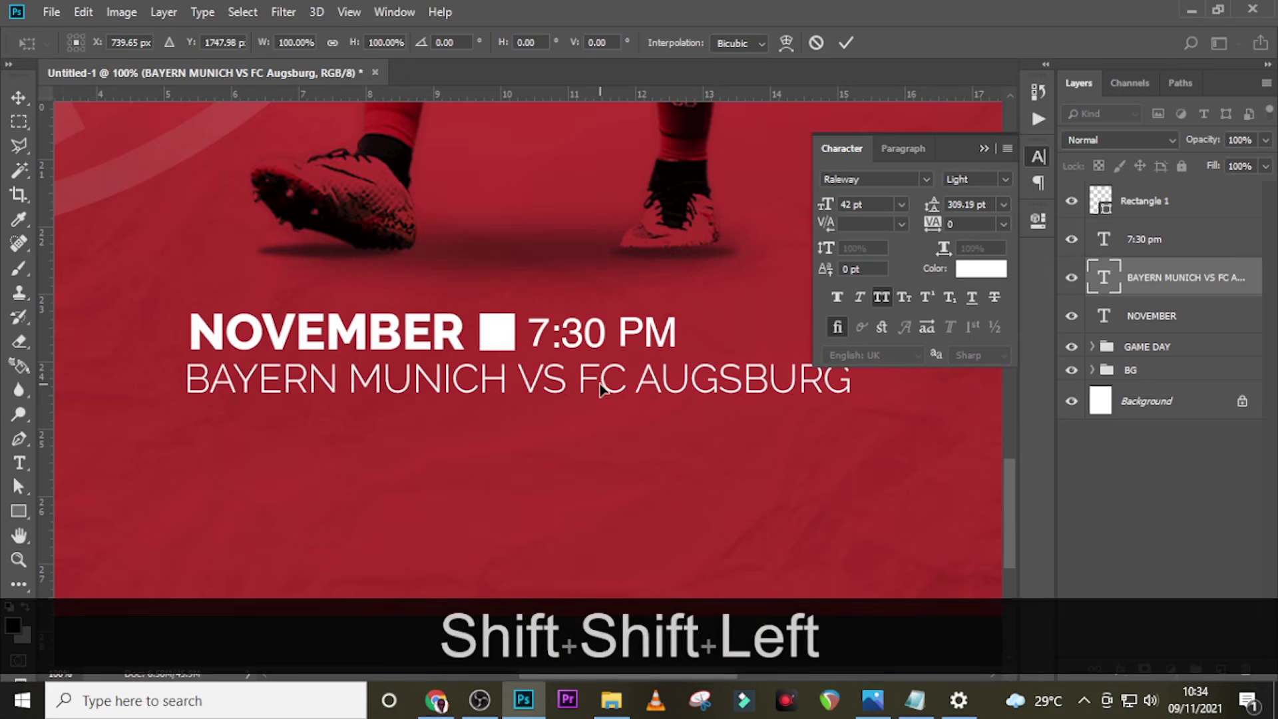
Align the right end of the BAYERN MUNICH VS FC Augsburg text with the end of 7:30 PM, close beneath the date line.
key(ctrl+j)
drag(661, 374, 483, 355)
key(Up)
key(Up)
key(Up)
key(Up)
key(Up)
key(Up)
key(Up)
key(Up)
key(Up)
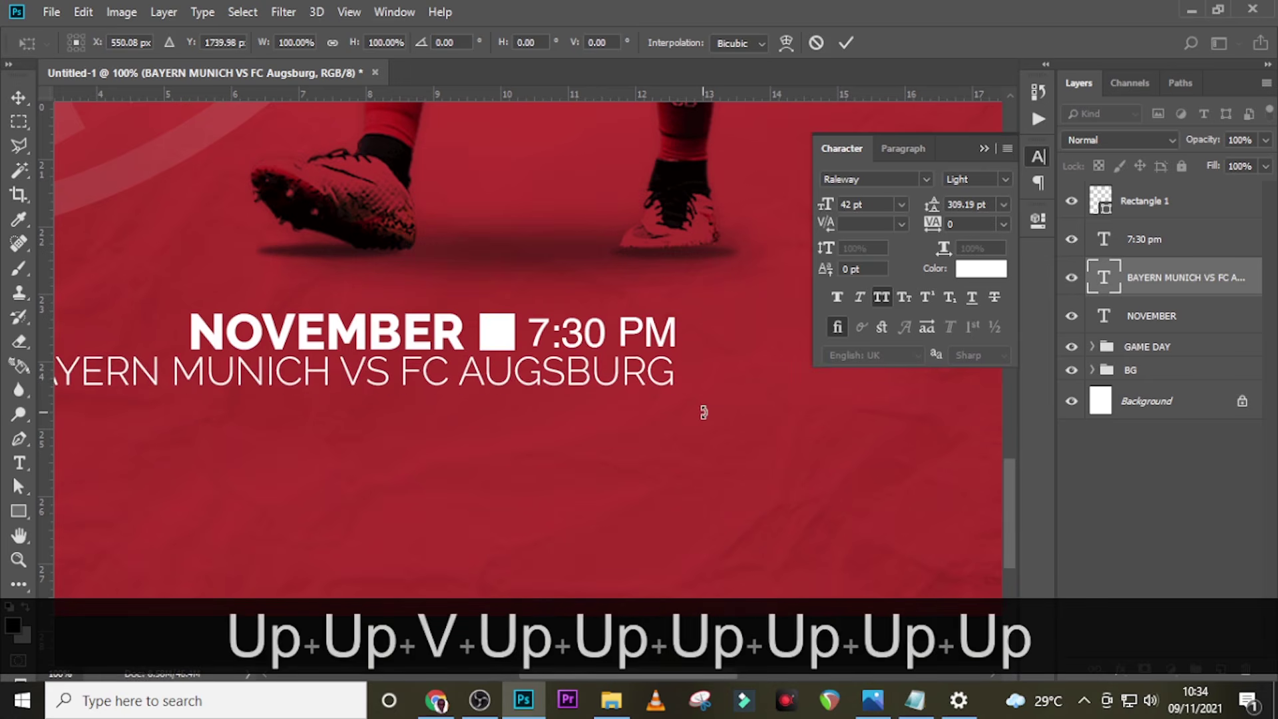
key(ctrl+0)
key(ctrl+Return)
Select the white rectangle and the three match detail text layers together and shift them down, farther below the player's feet.
key(ctrl)
ctrl+click(1132, 250)
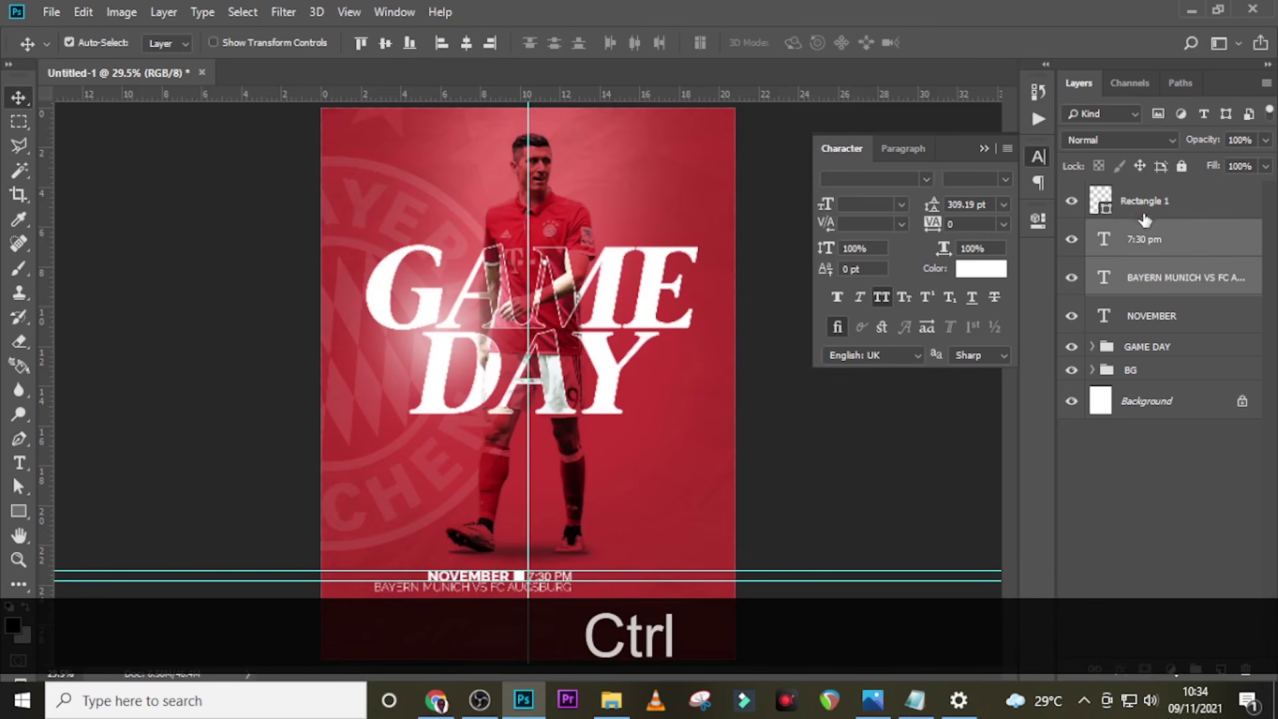
ctrl+click(1145, 201)
ctrl+click(1136, 318)
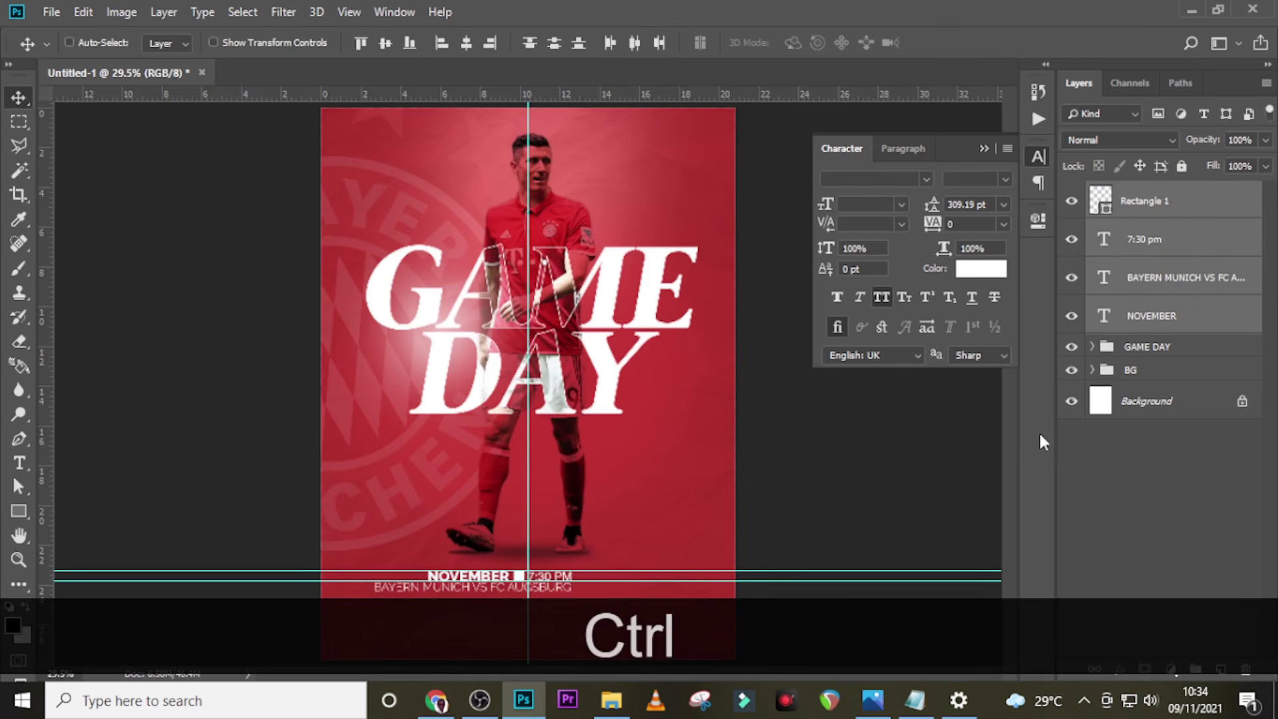
key(ctrl+shift+Down)
key(ctrl+shift+Down)
key(ctrl+shift+Down)
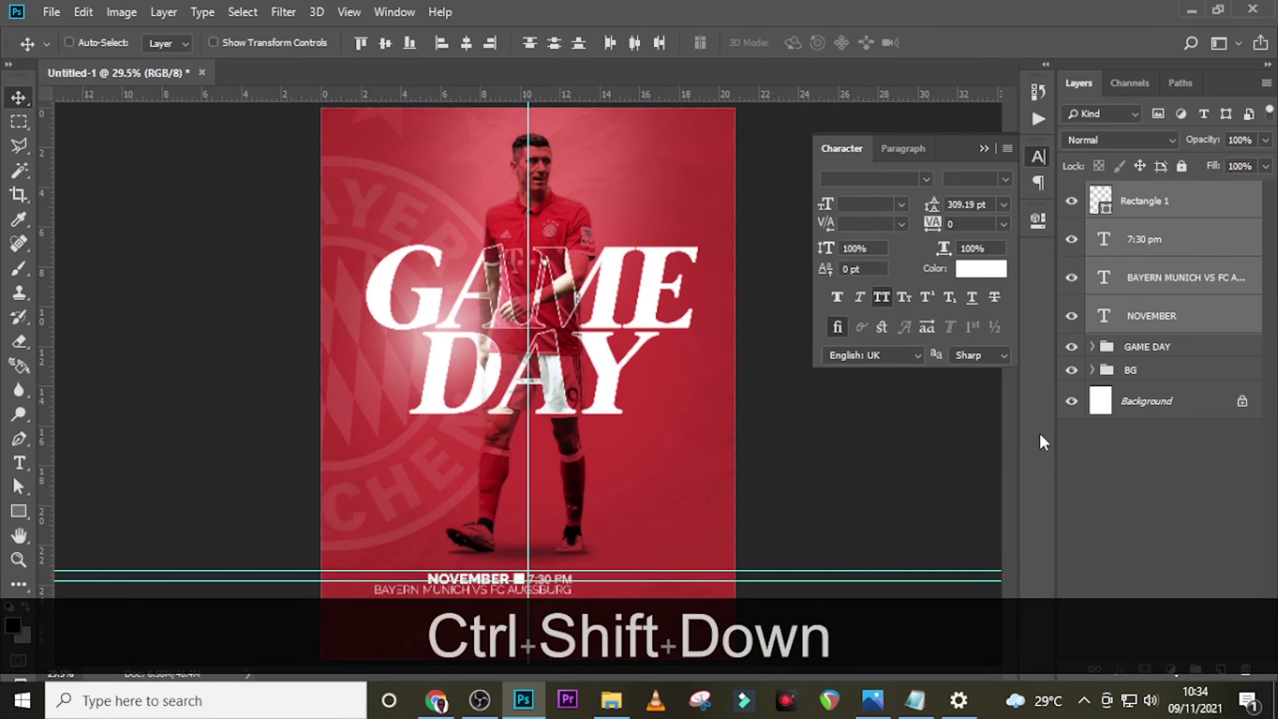
key(shift+Down)
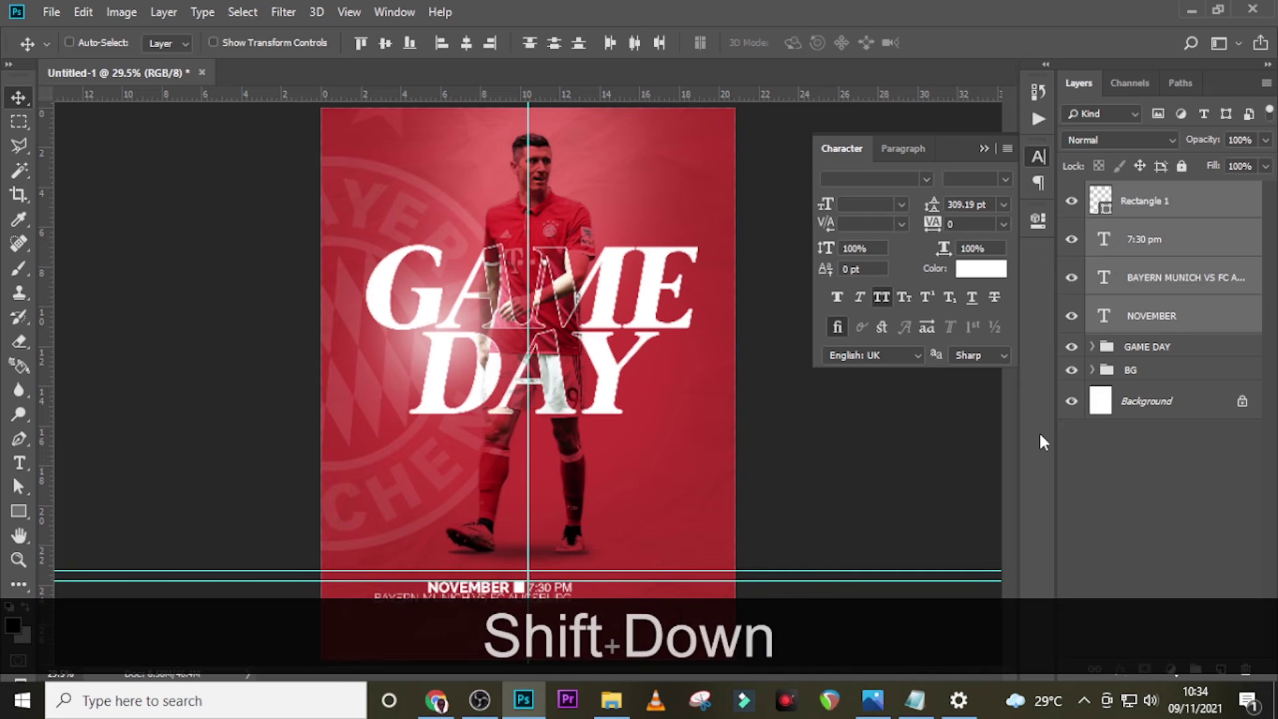
Add a new text layer reading 19 between the player's feet and hide the guides.
key(t)
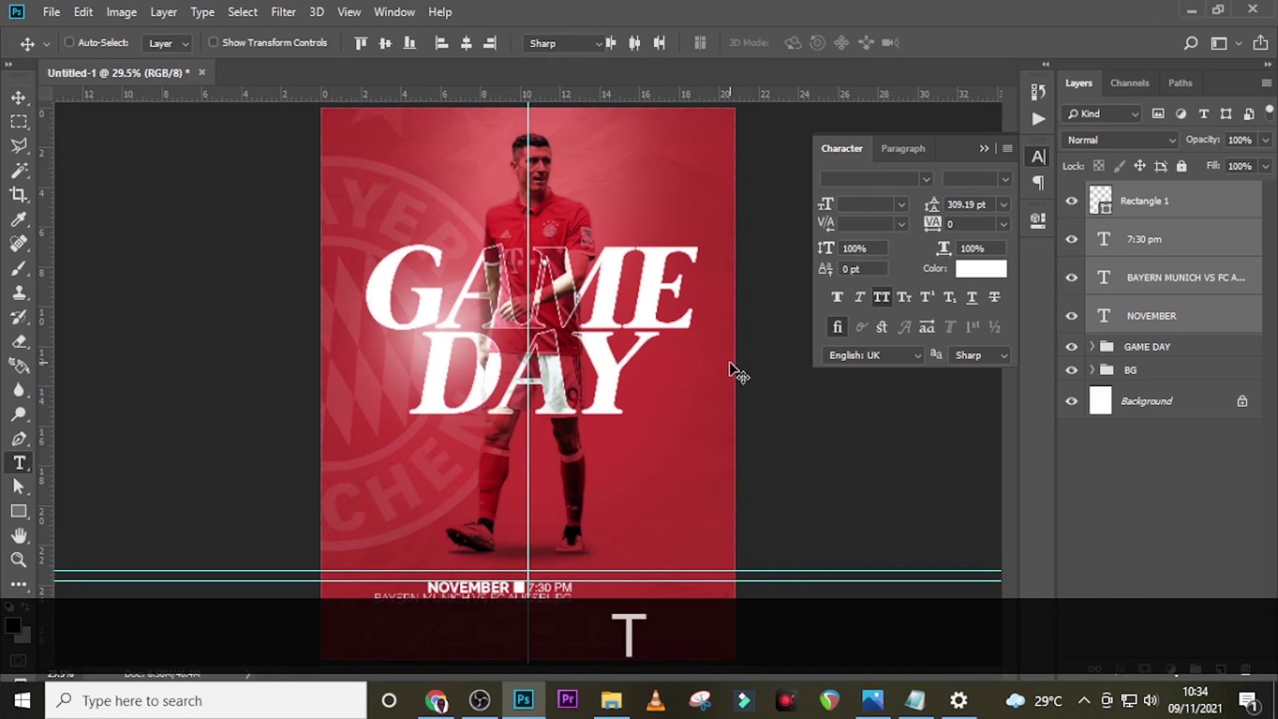
click(537, 536)
key(ctrl+h)
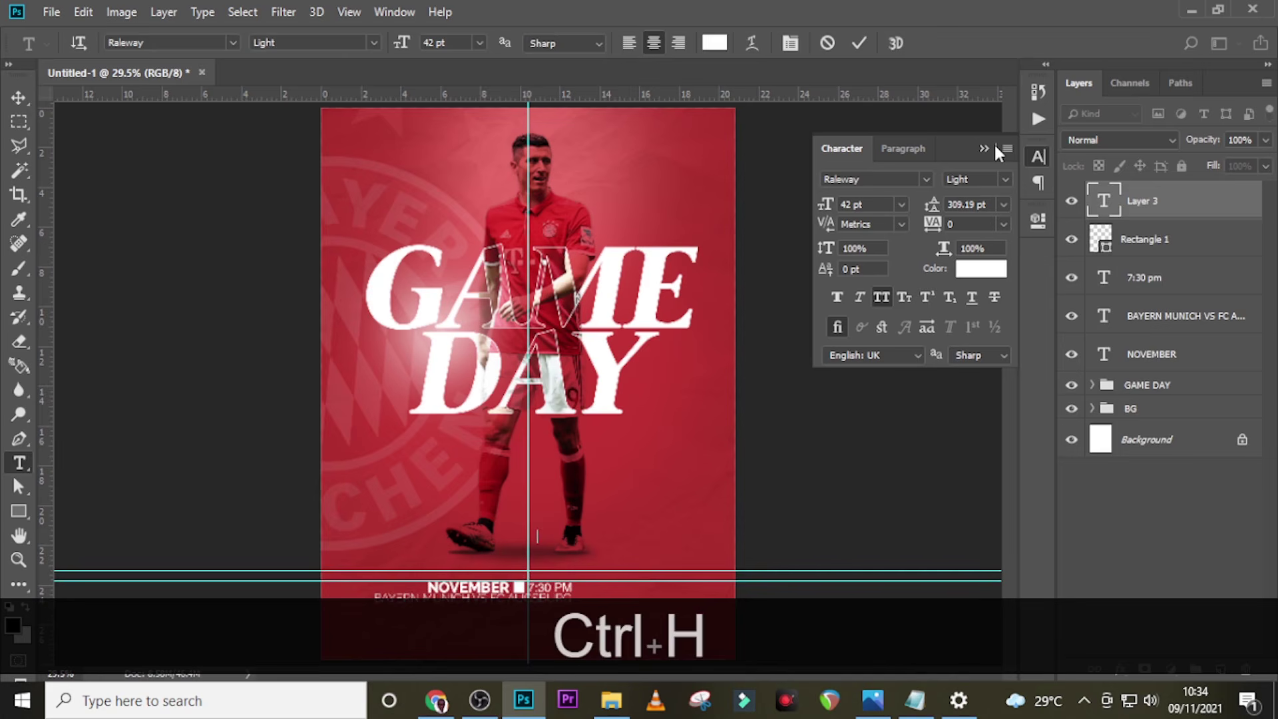
text(19)
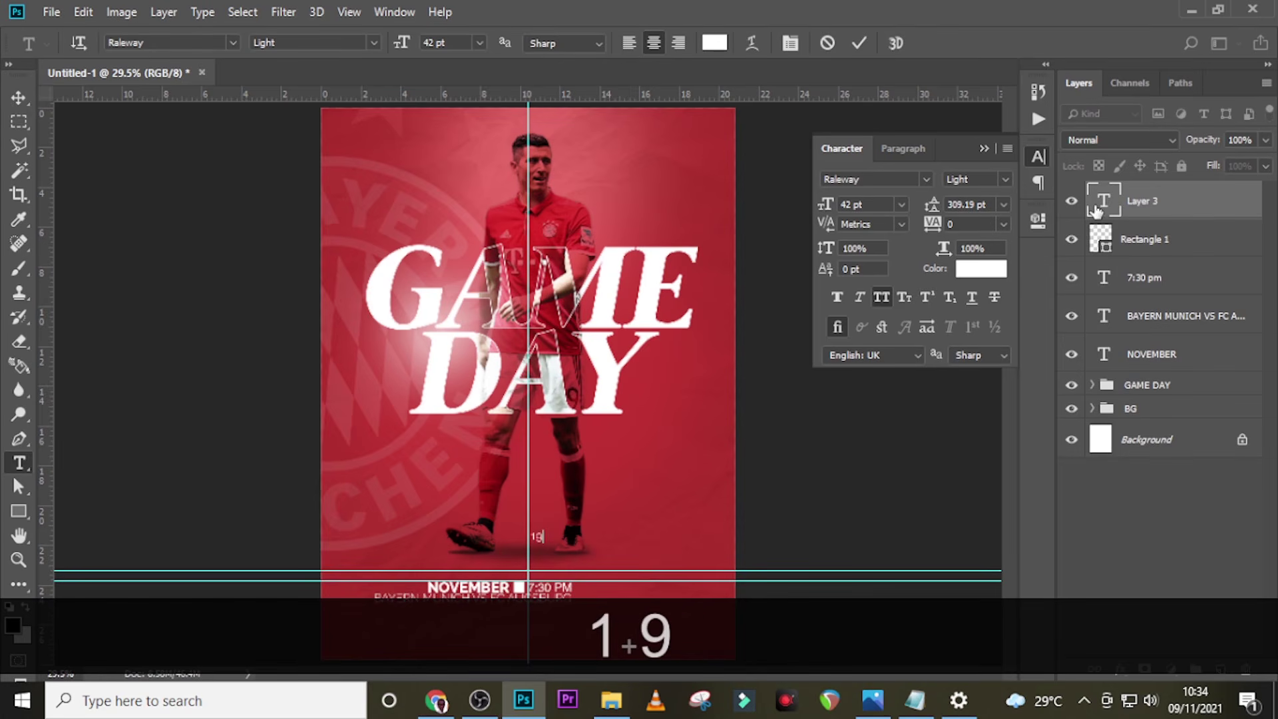
click(1096, 210)
key(ctrl+h)
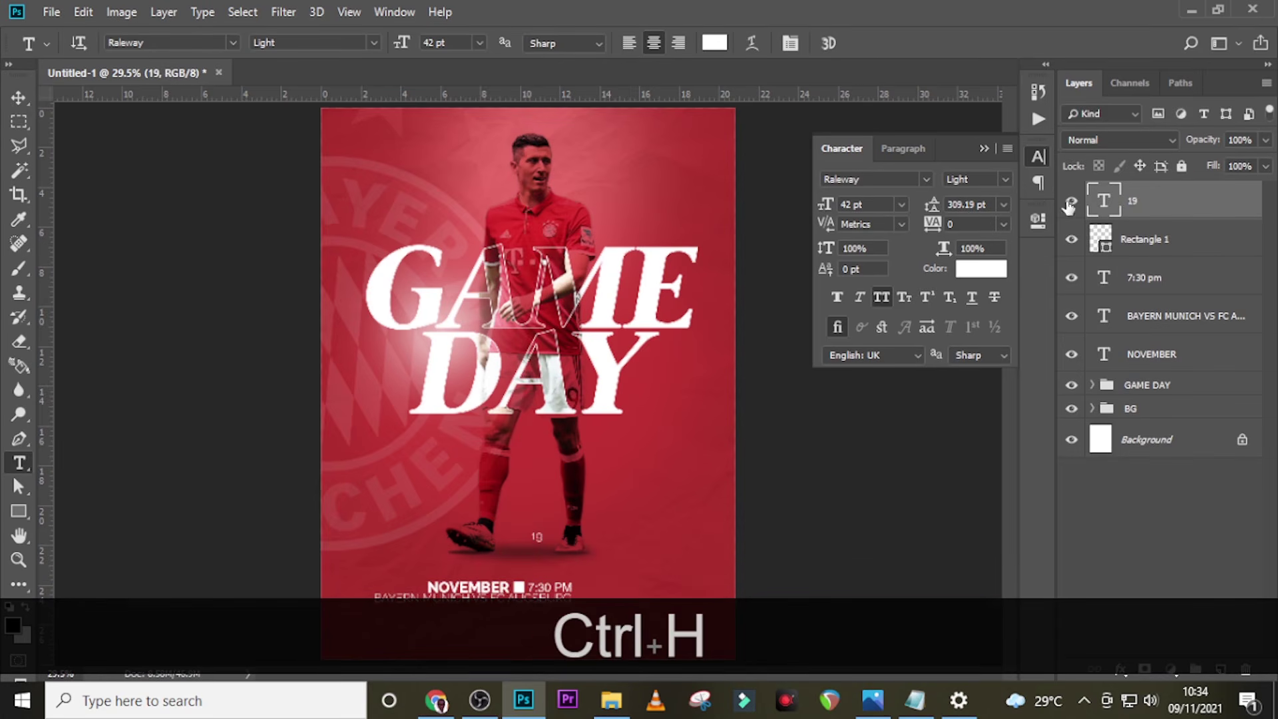
Set the 19 text to Impact Regular at 127 pt.
click(926, 179)
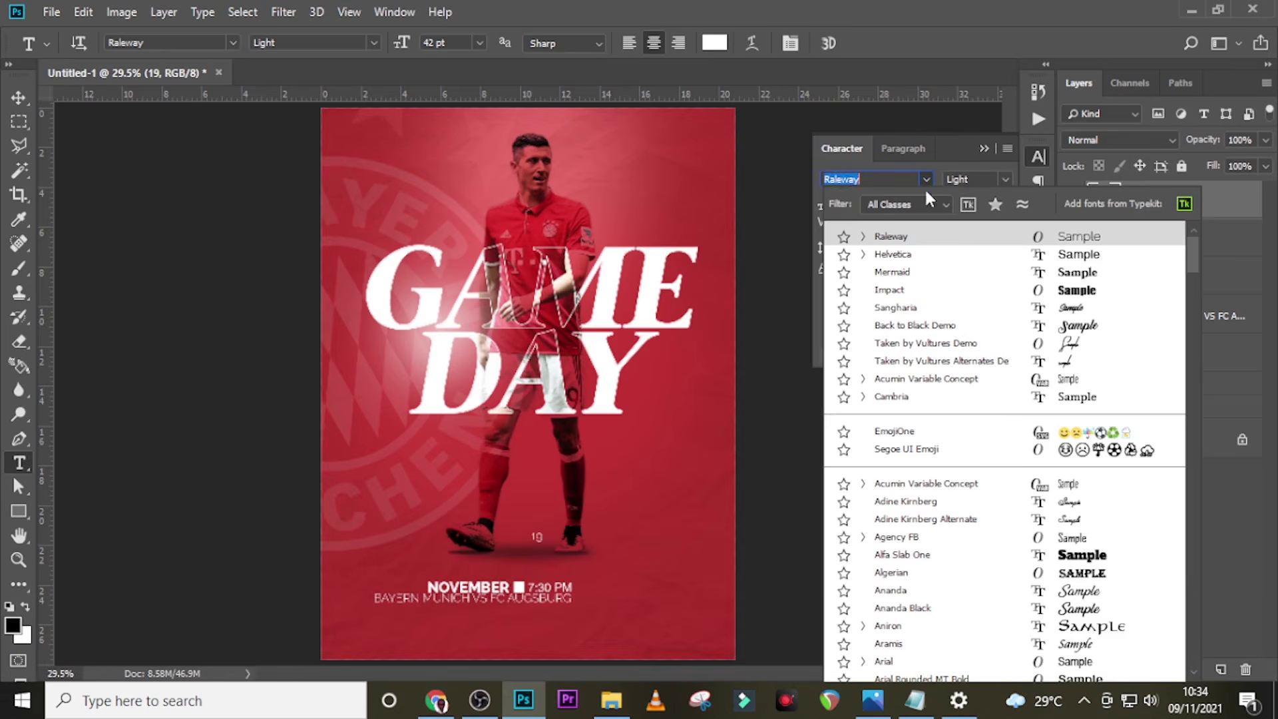
click(894, 292)
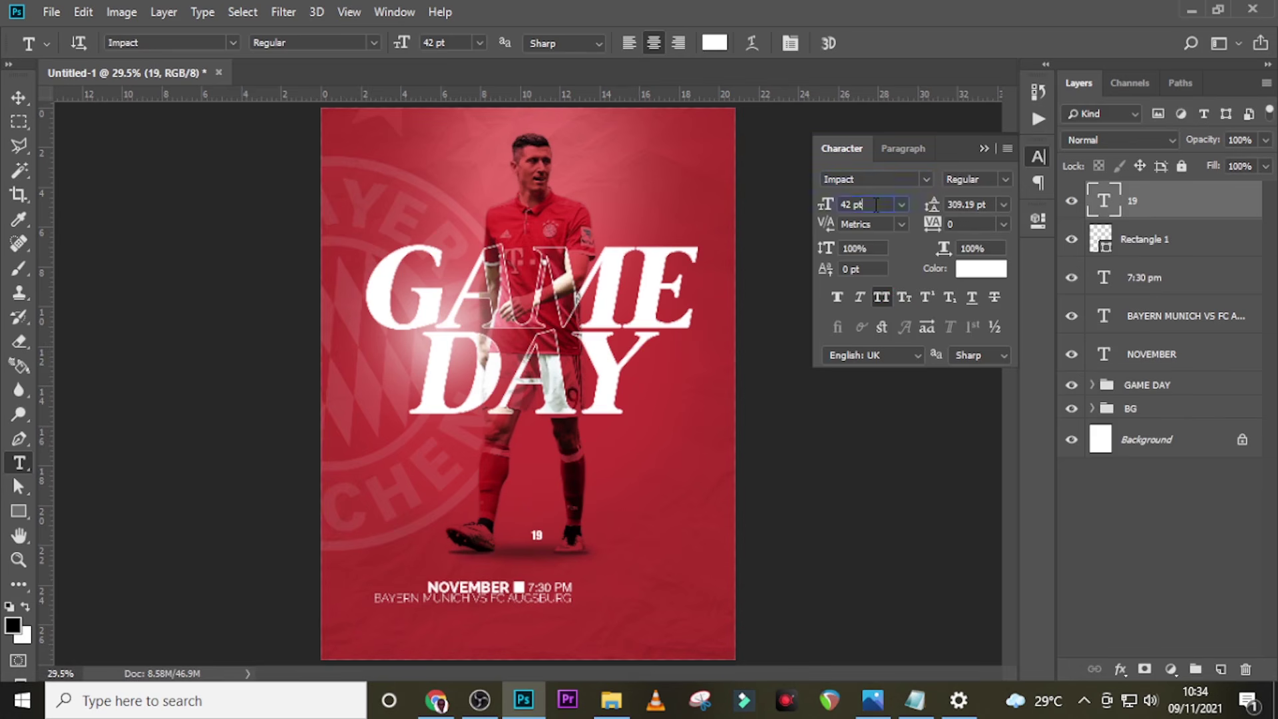
drag(876, 204, 785, 197)
text(12)
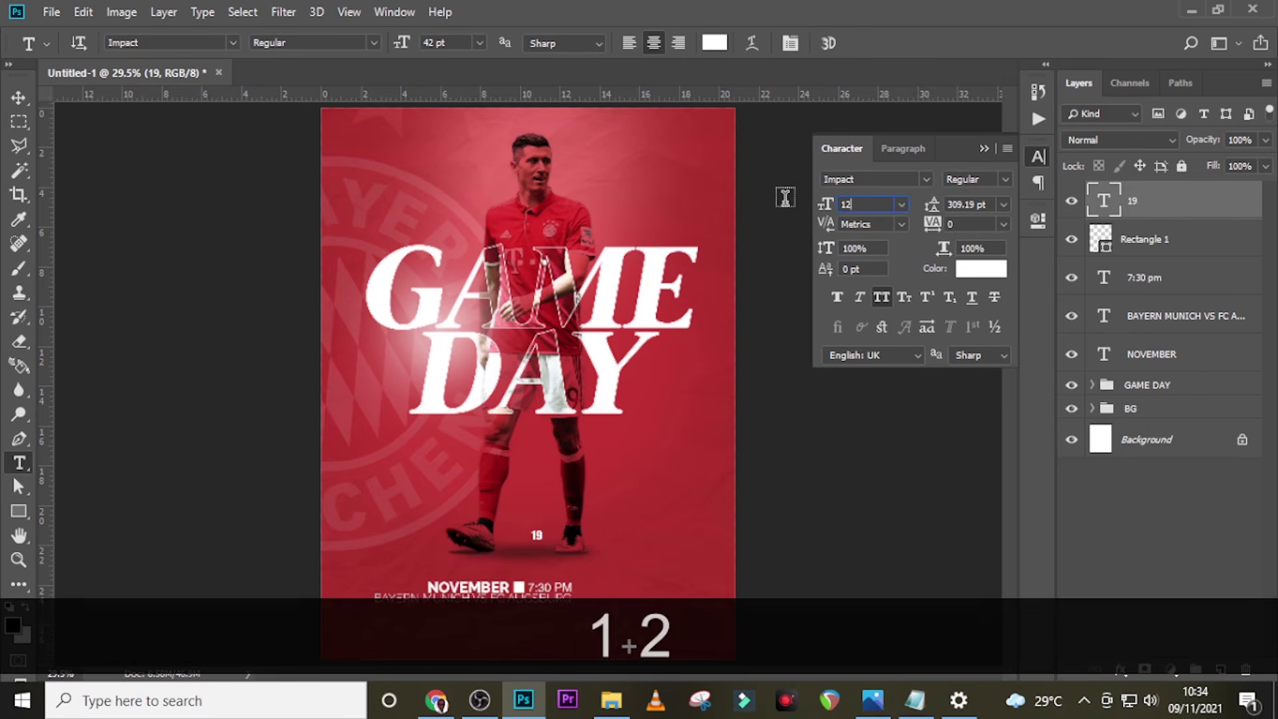
text(7)
key(Return)
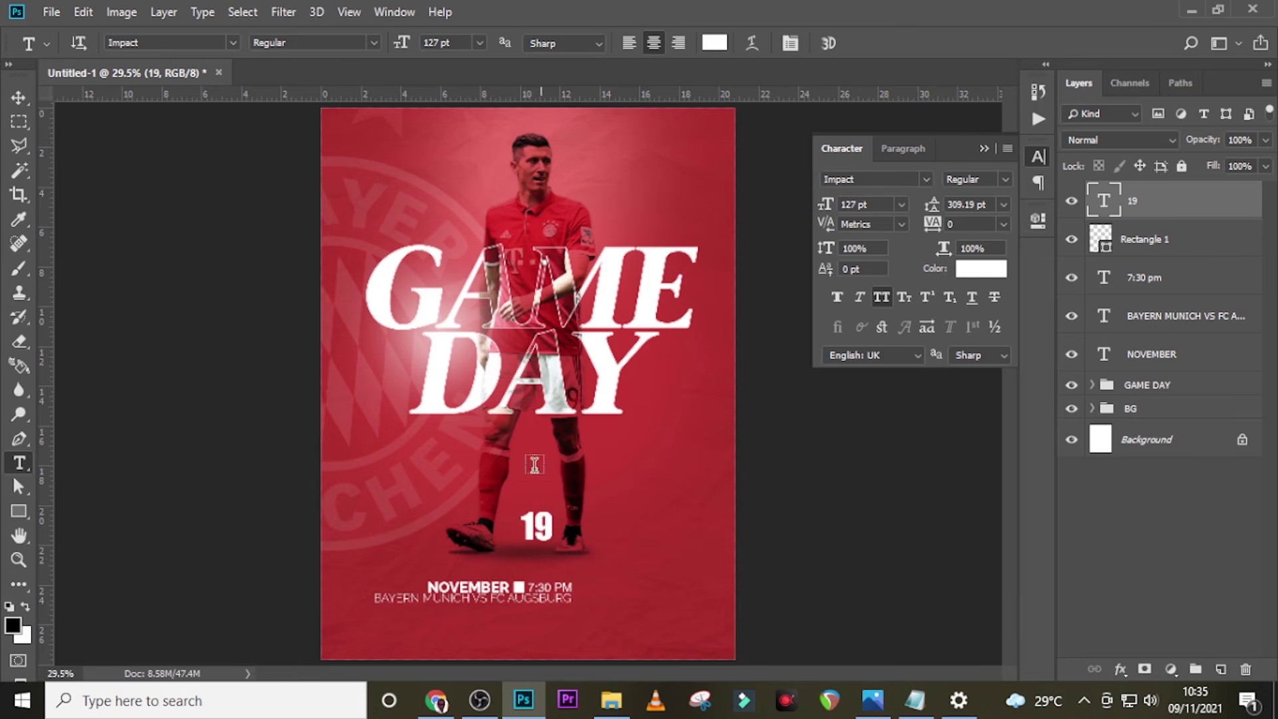
Move the 19 text from between the player's feet down to just above the right end of NOVEMBER.
key(ctrl+equal)
key(ctrl+equal)
key(ctrl+equal)
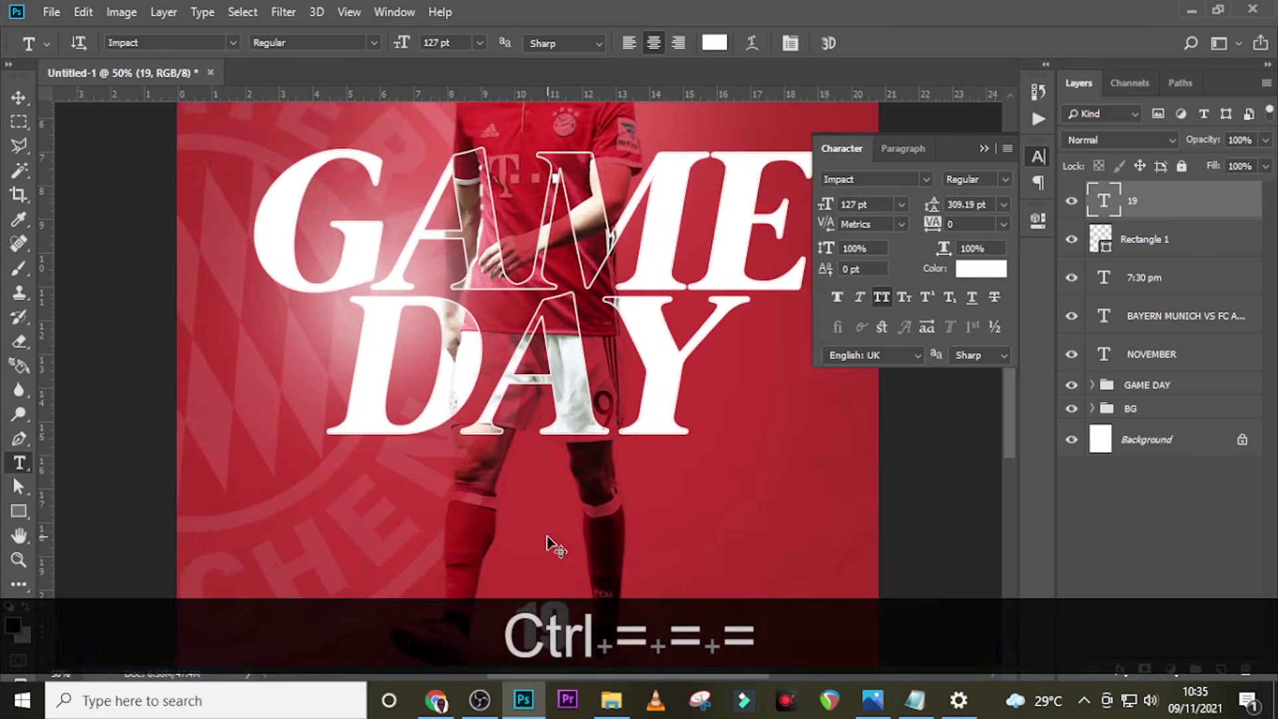
key(ctrl+equal)
scroll(563, 519, down, 5)
key(v)
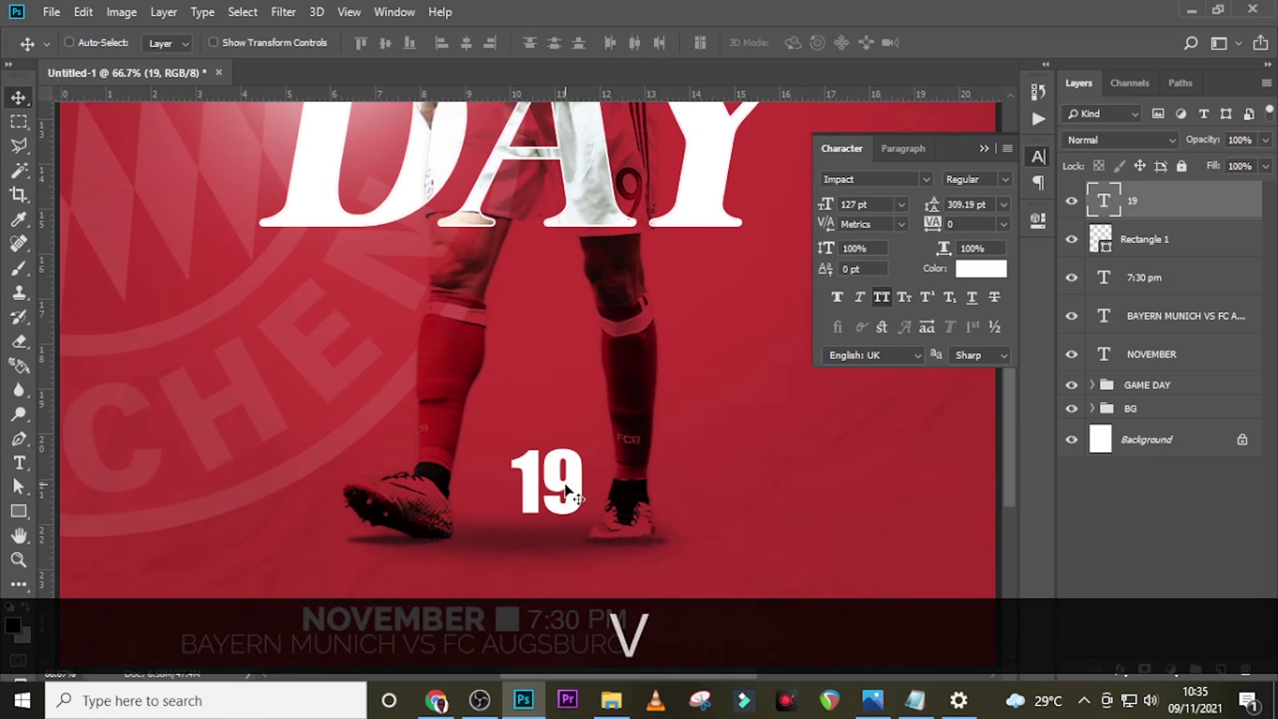
scroll(569, 469, down, 3)
drag(555, 356, 469, 433)
key(Left)
key(Left)
key(Left)
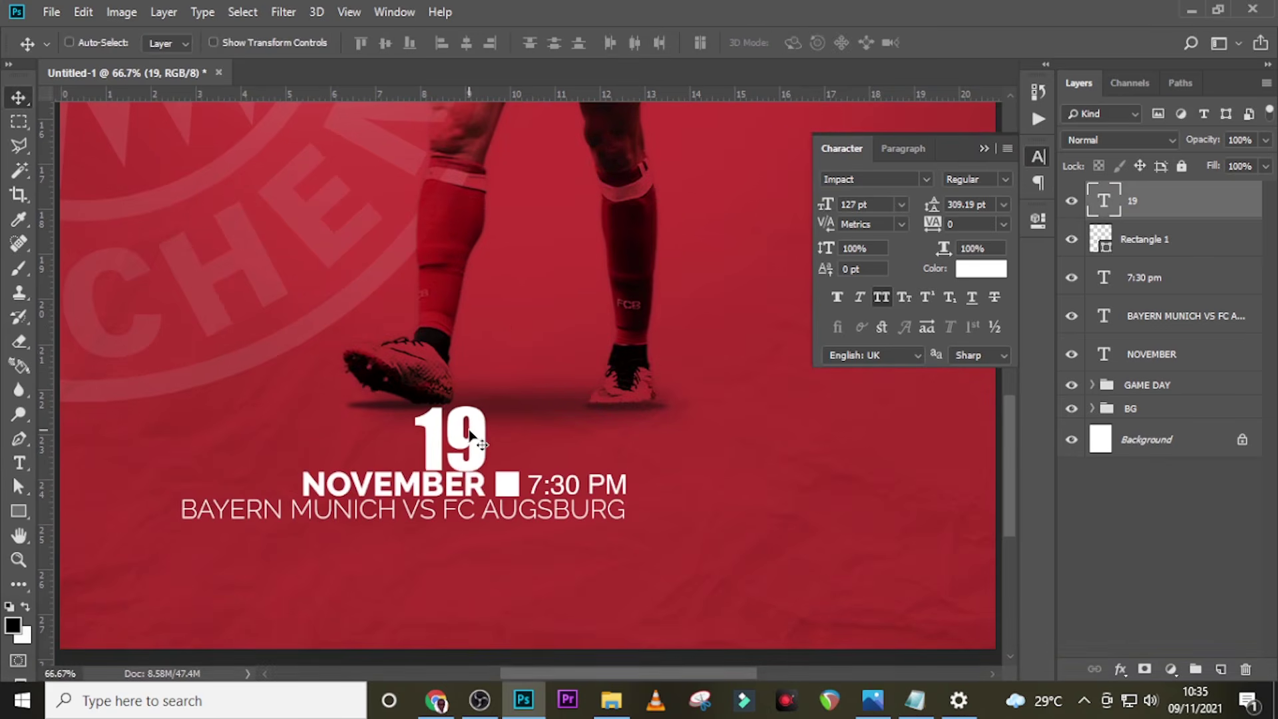
Nudge the 19 text slightly up and to the left to leave a small gap above NOVEMBER.
key(Up)
key(Up)
key(Up)
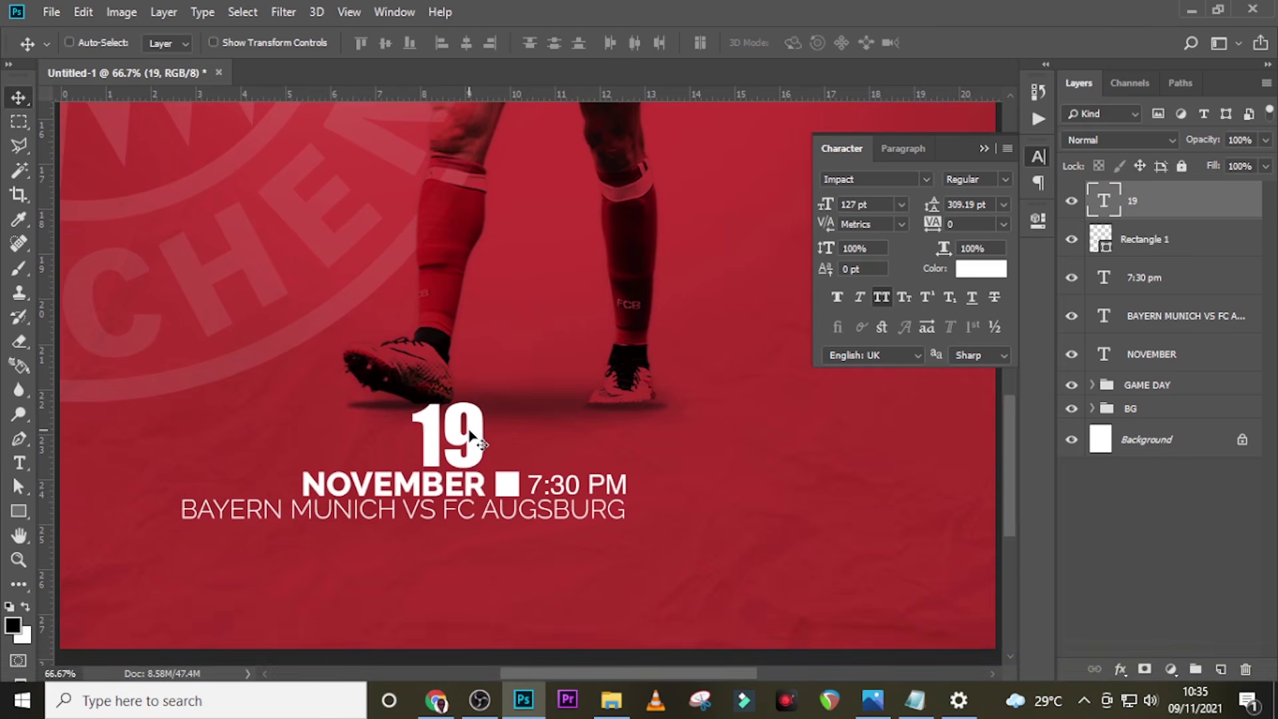
key(Left)
key(Left)
key(Down)
key(Down)
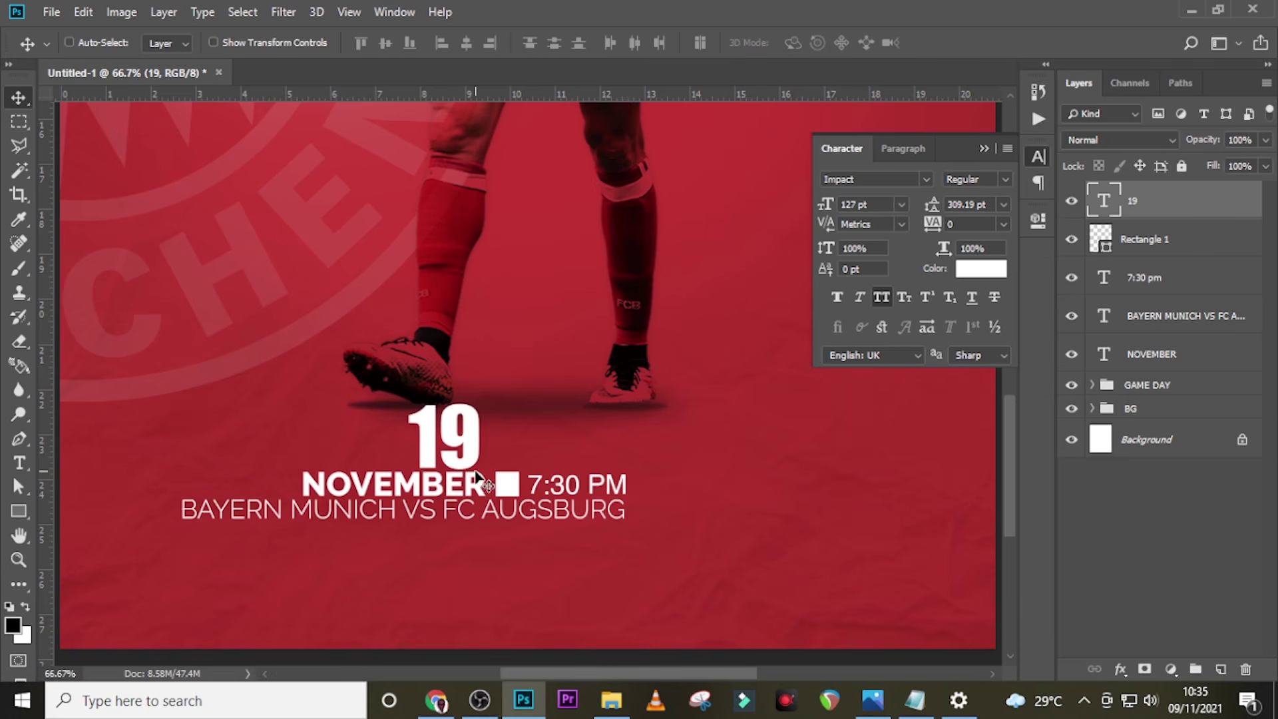
Add horizontal guides along the top and bottom edges of the 19 text and remove the two older horizontal guides nearby.
scroll(493, 475, up, 1)
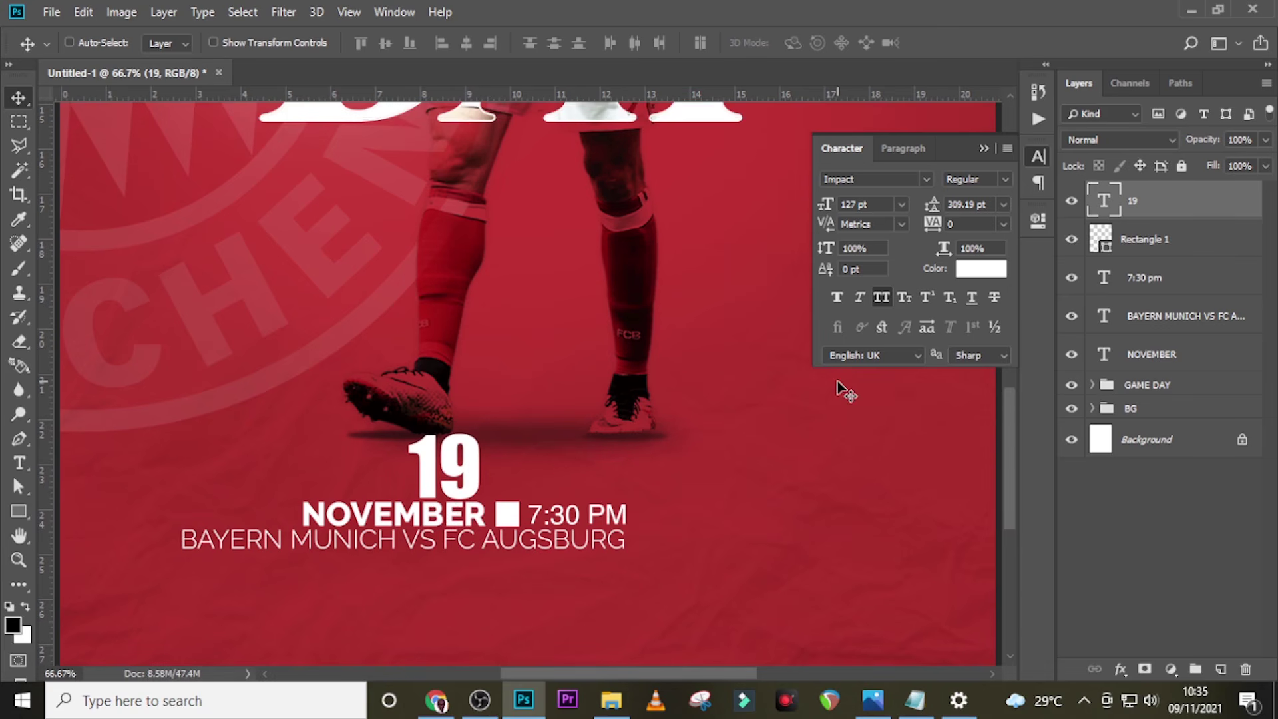
key(ctrl)
key(ctrl+equal)
key(ctrl+equal)
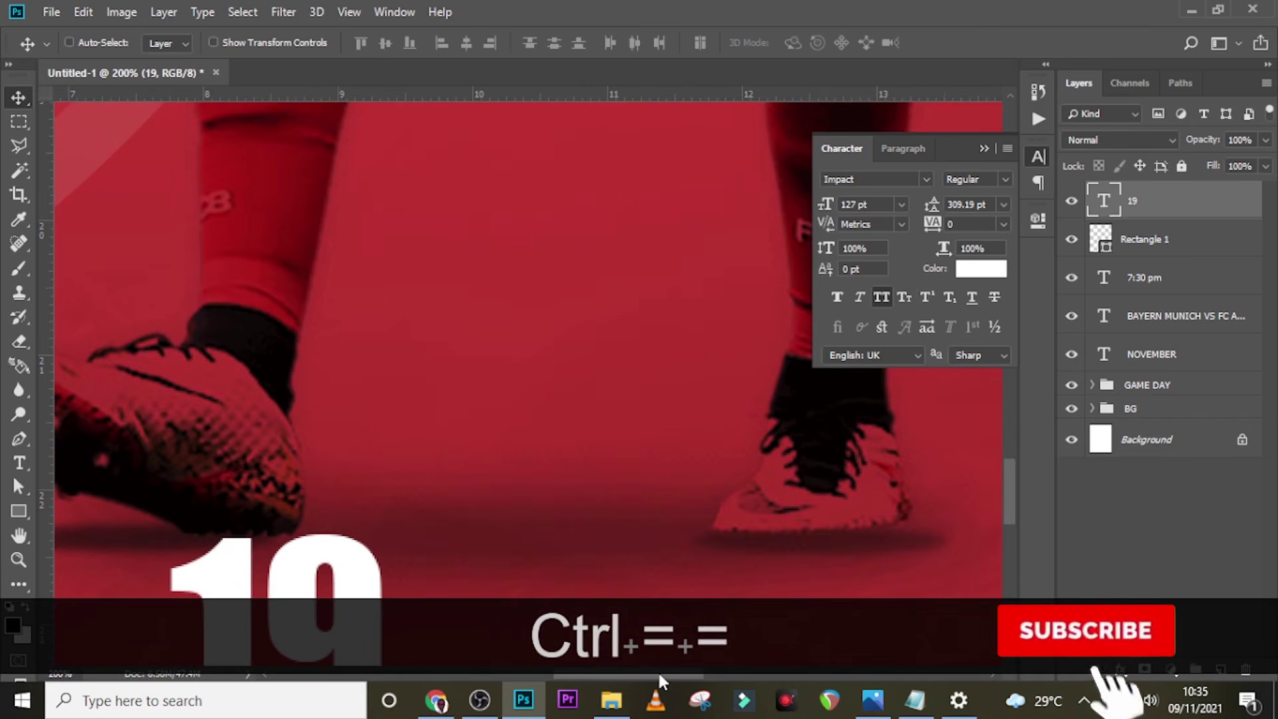
drag(657, 671, 577, 662)
scroll(784, 366, down, 3)
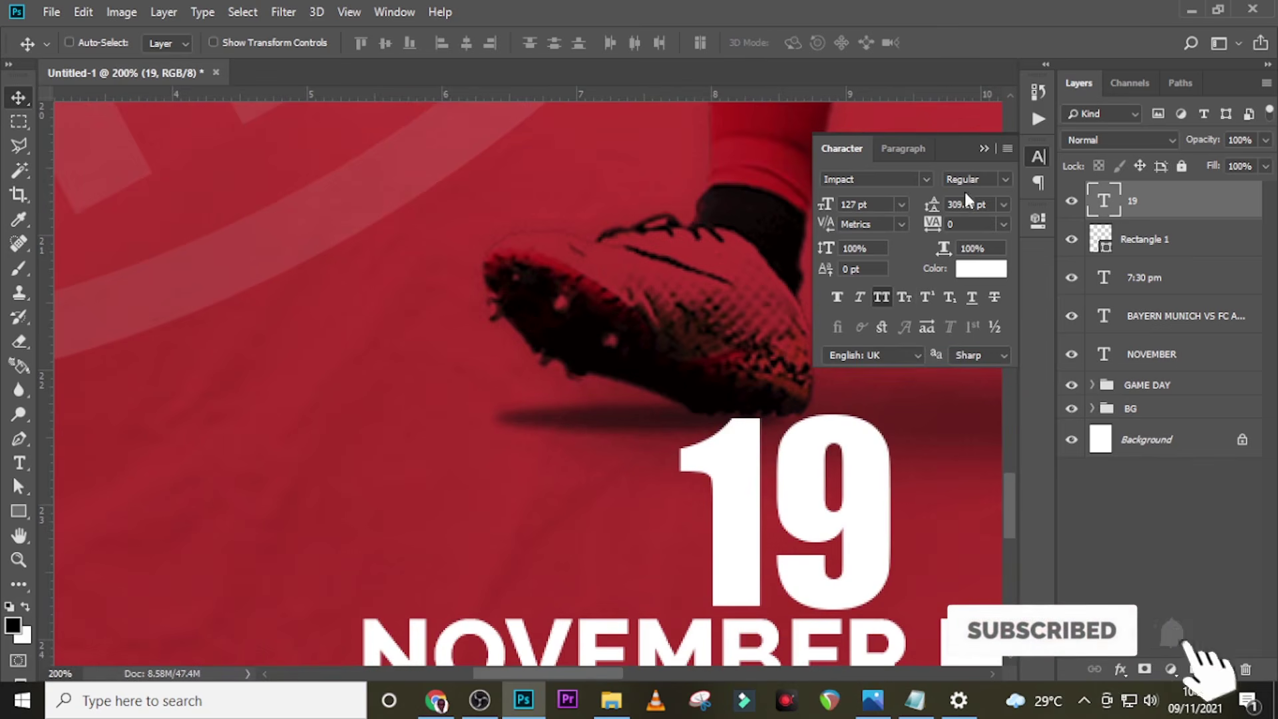
click(984, 148)
drag(684, 98, 683, 415)
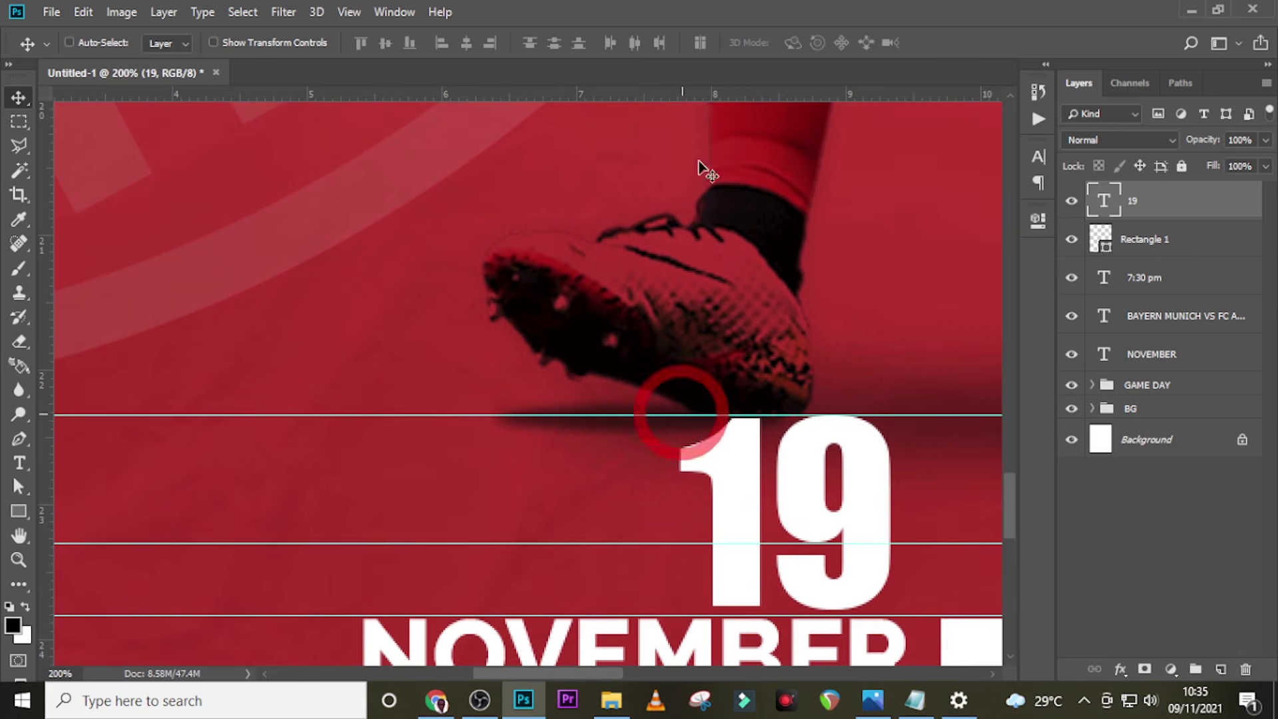
drag(674, 93, 684, 604)
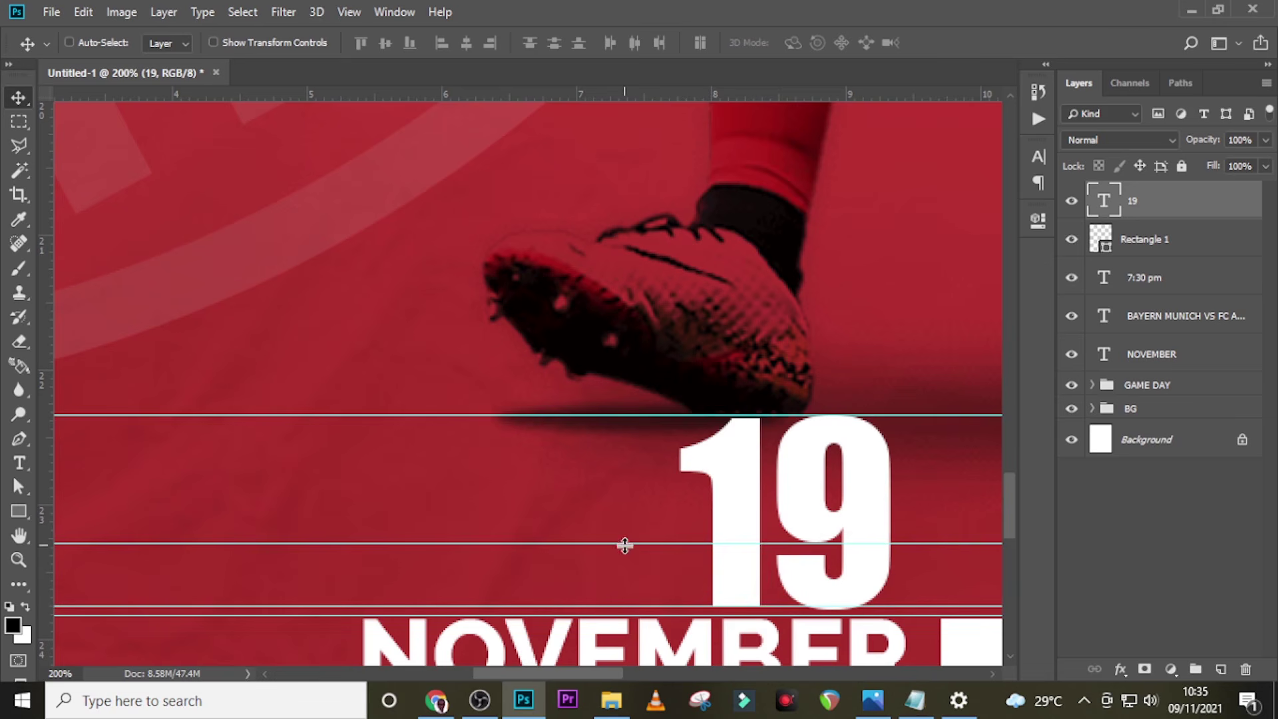
drag(621, 542, 626, 83)
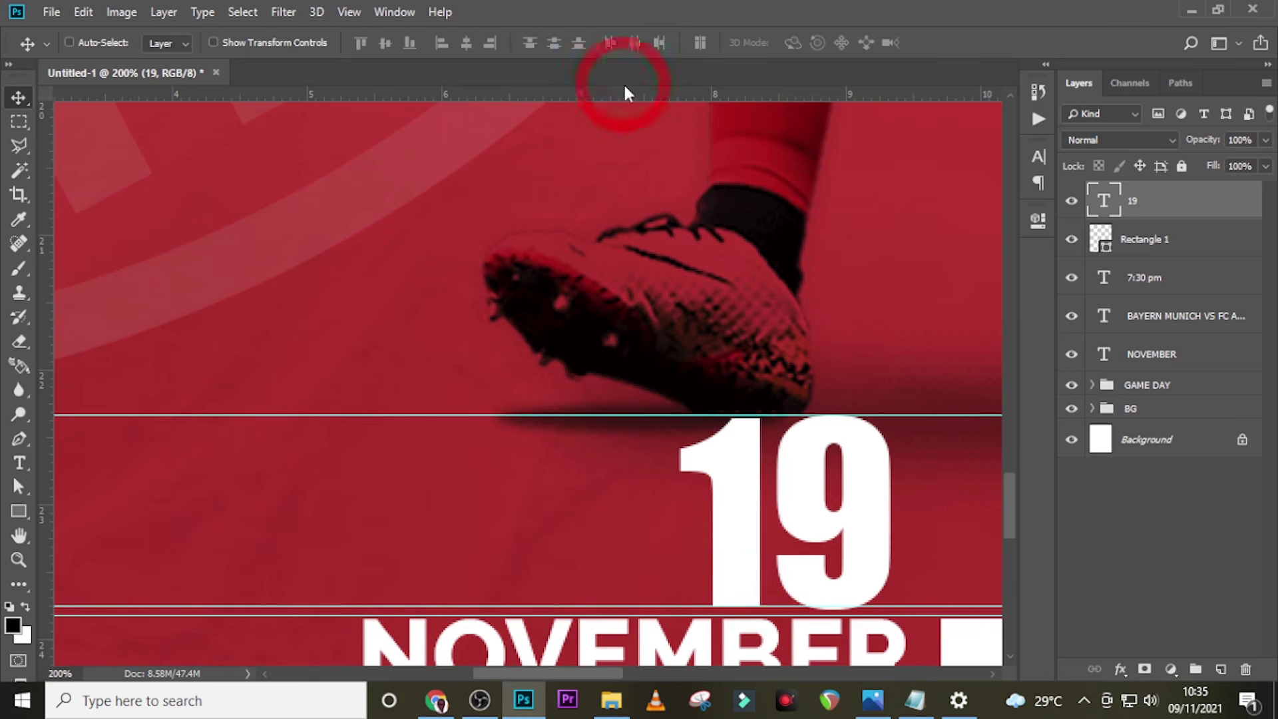
drag(518, 615, 585, 94)
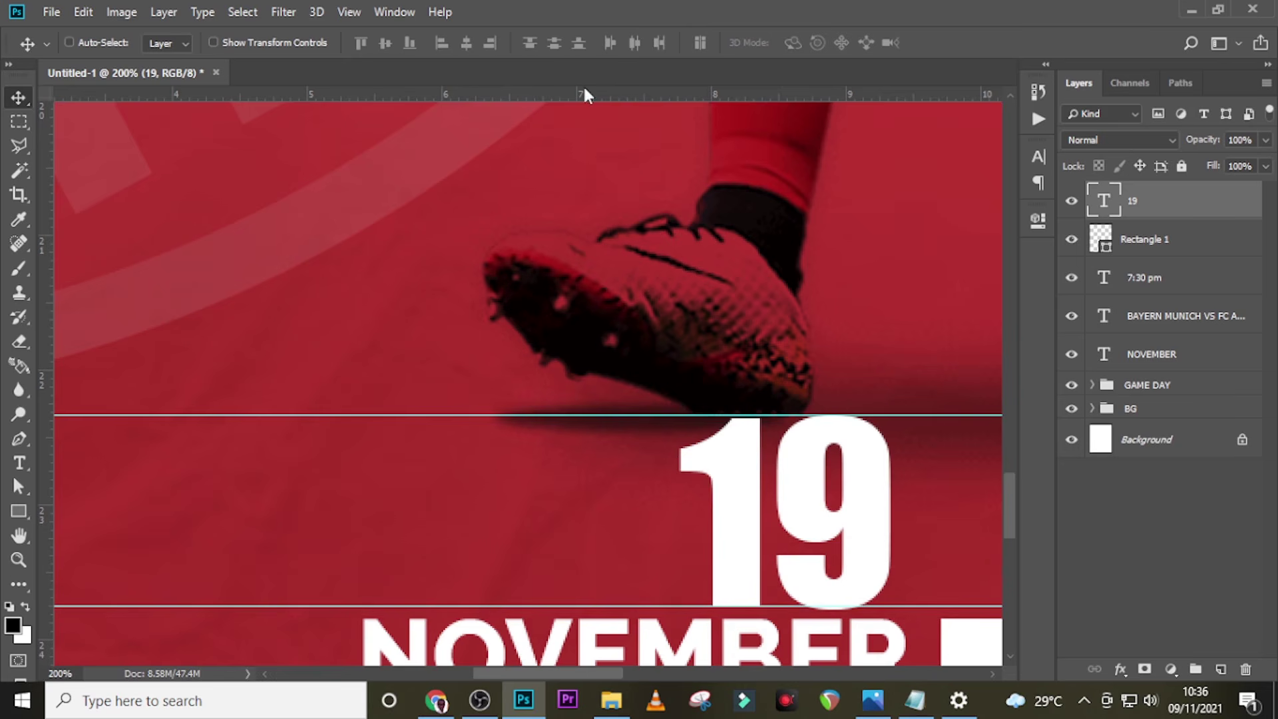
Draw a 141 × 103 px rectangle between the guides, left of the 19 and flush with the start of NOVEMBER, with white fill and no stroke.
click(19, 511)
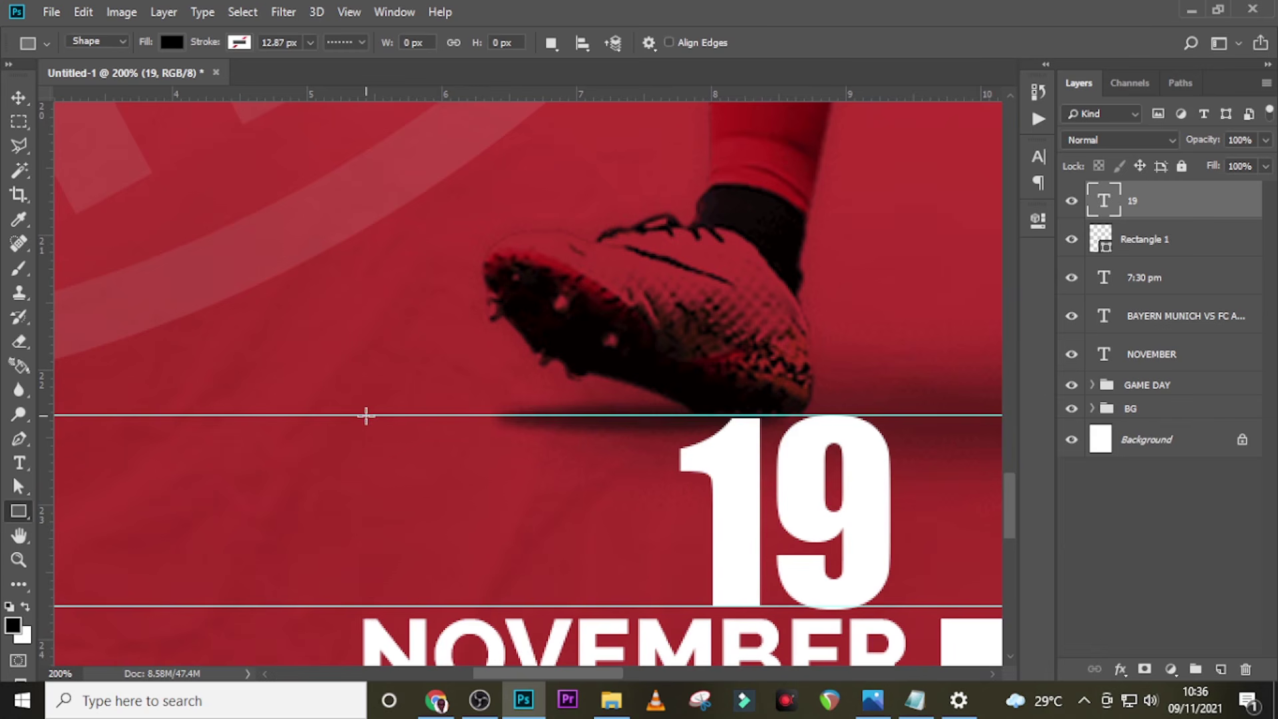
drag(365, 415, 629, 605)
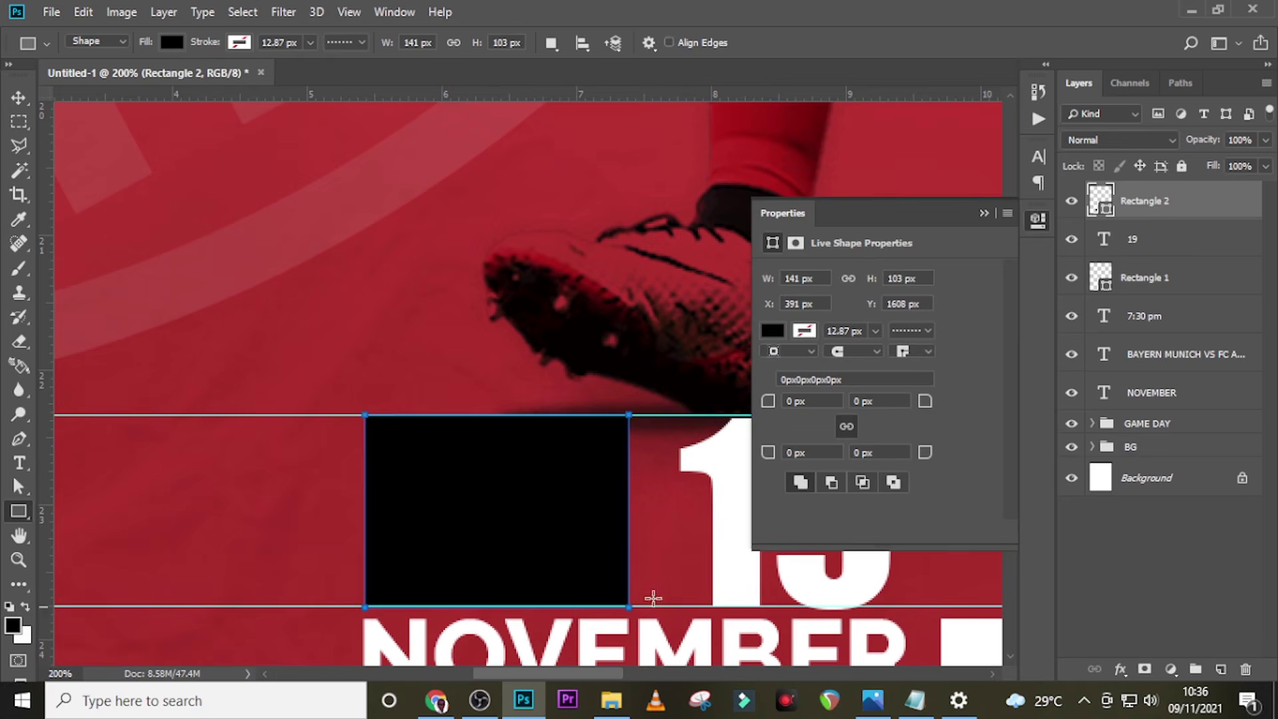
click(170, 41)
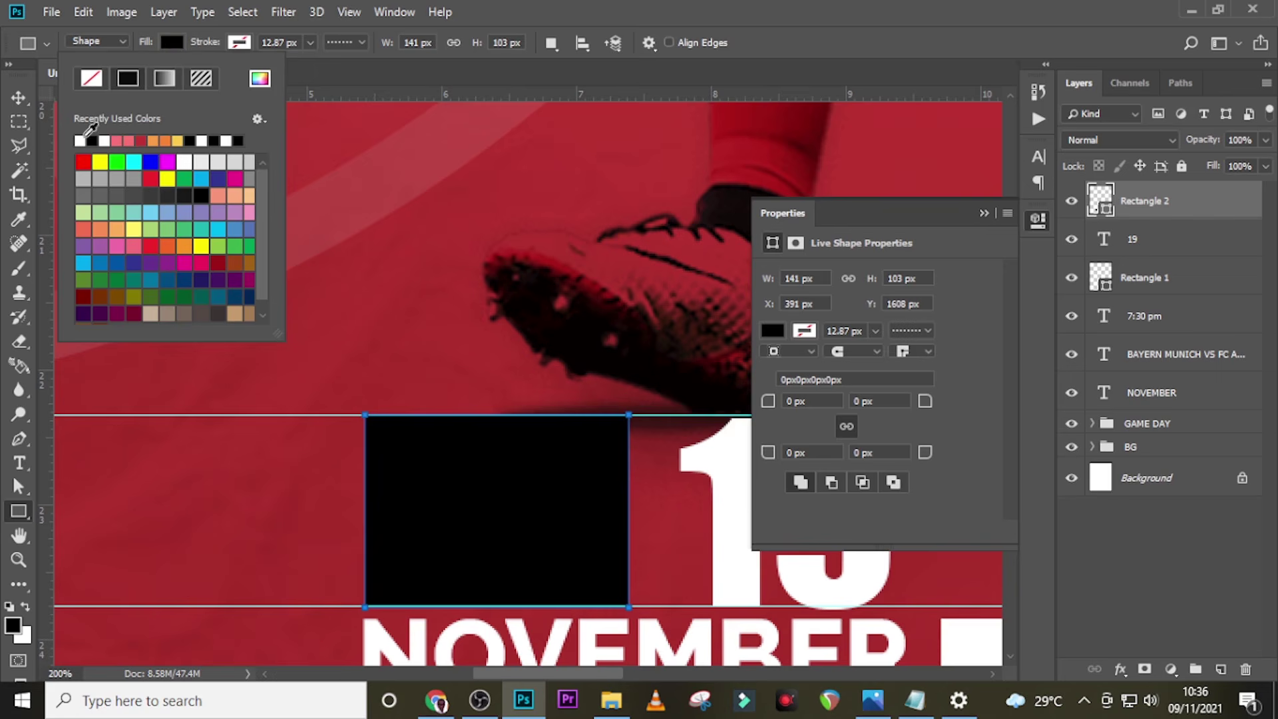
click(81, 140)
click(237, 41)
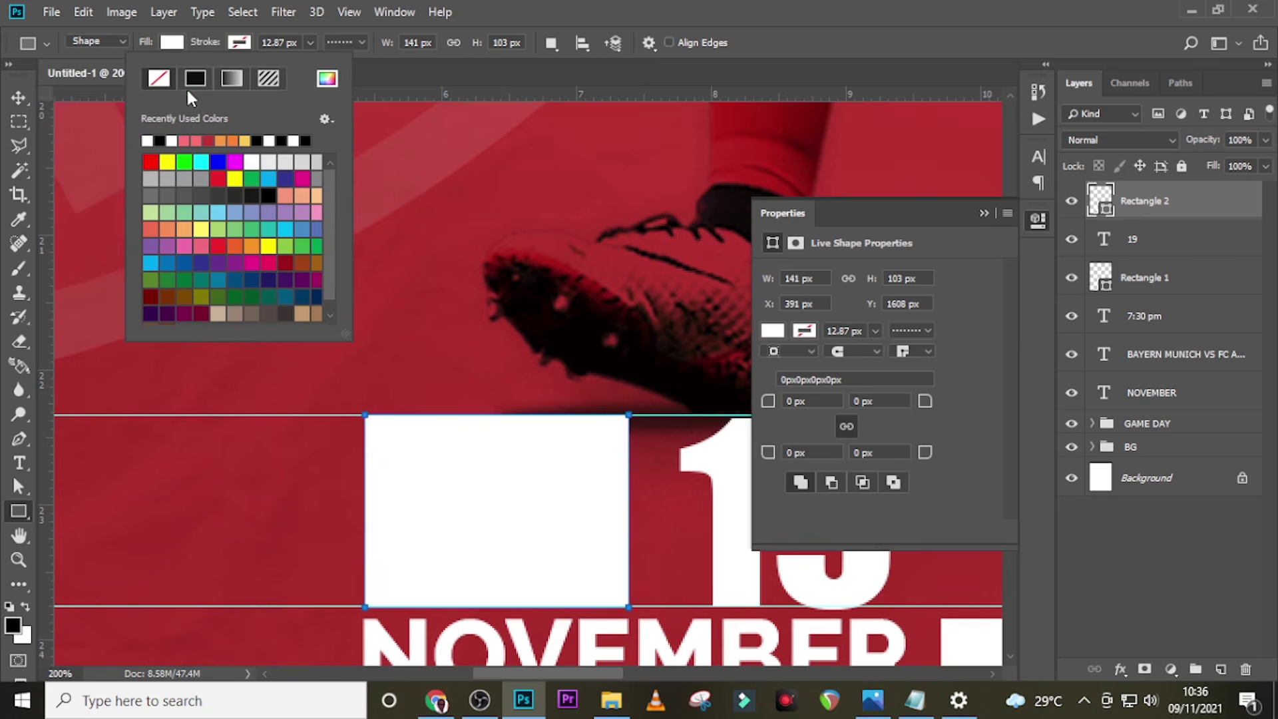
click(153, 81)
click(664, 5)
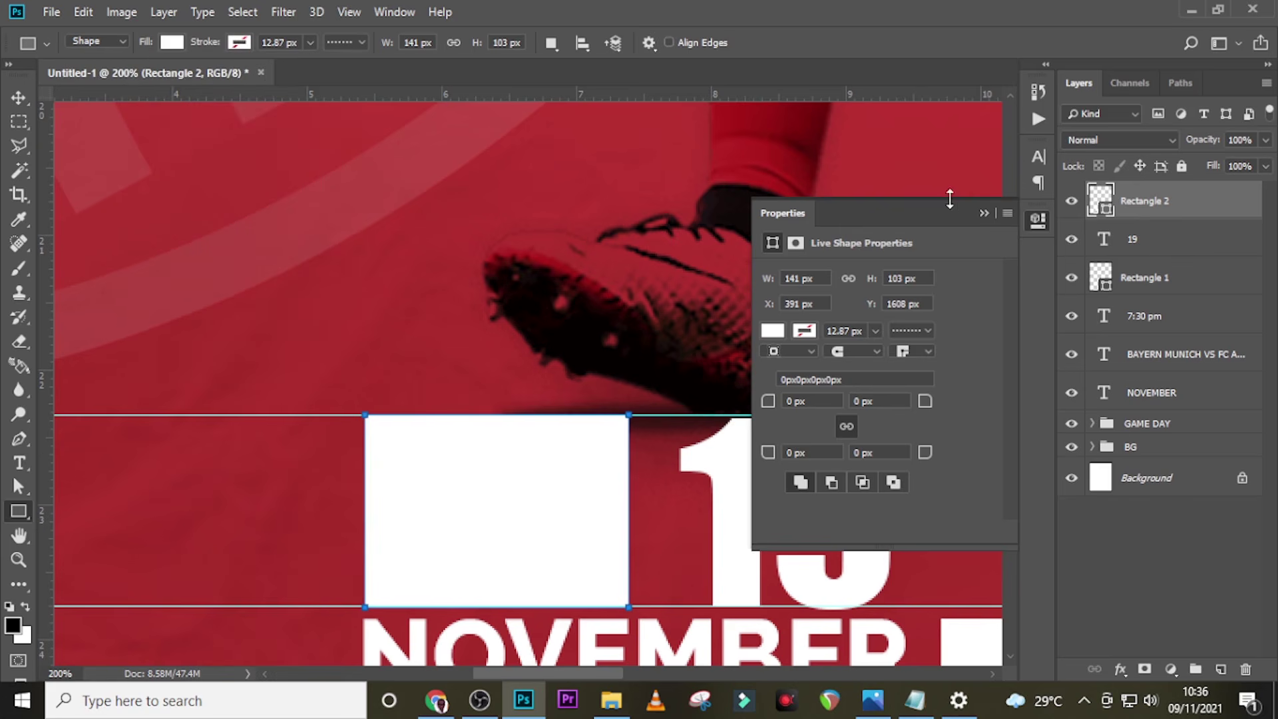
click(982, 211)
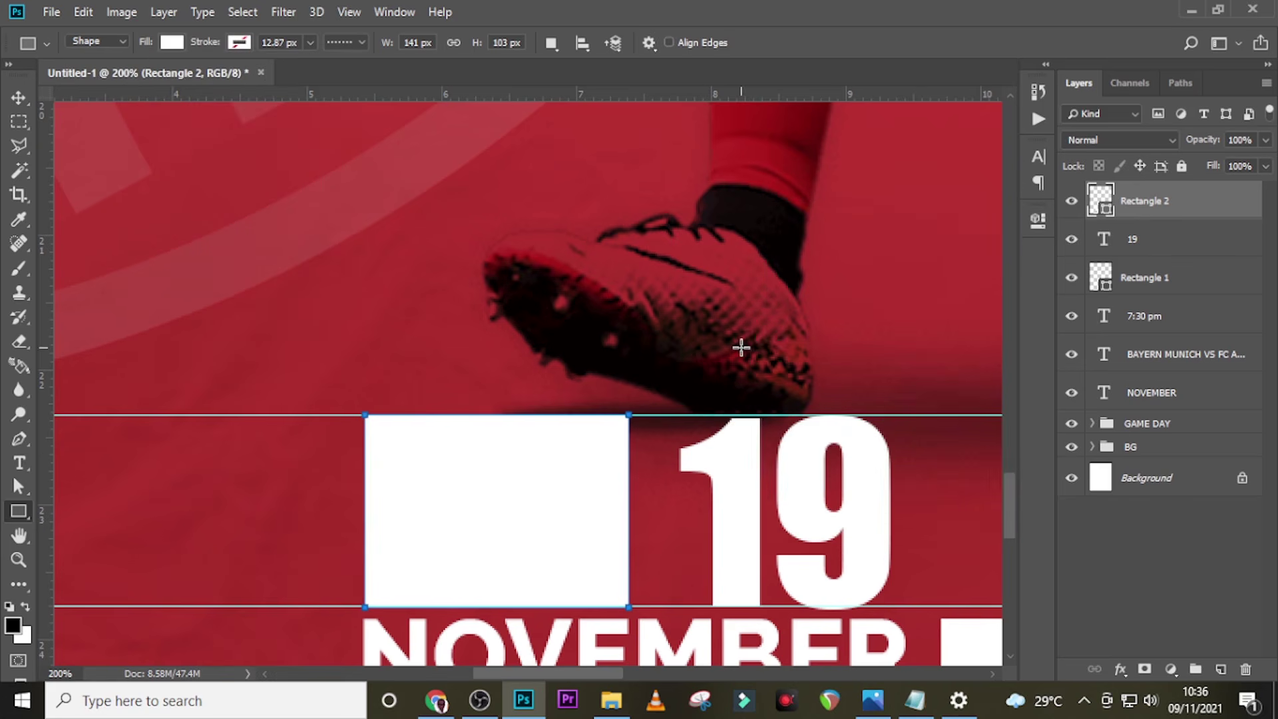
key(Return)
Remove the two horizontal guides at the top and bottom edges of the new white rectangle.
key(v)
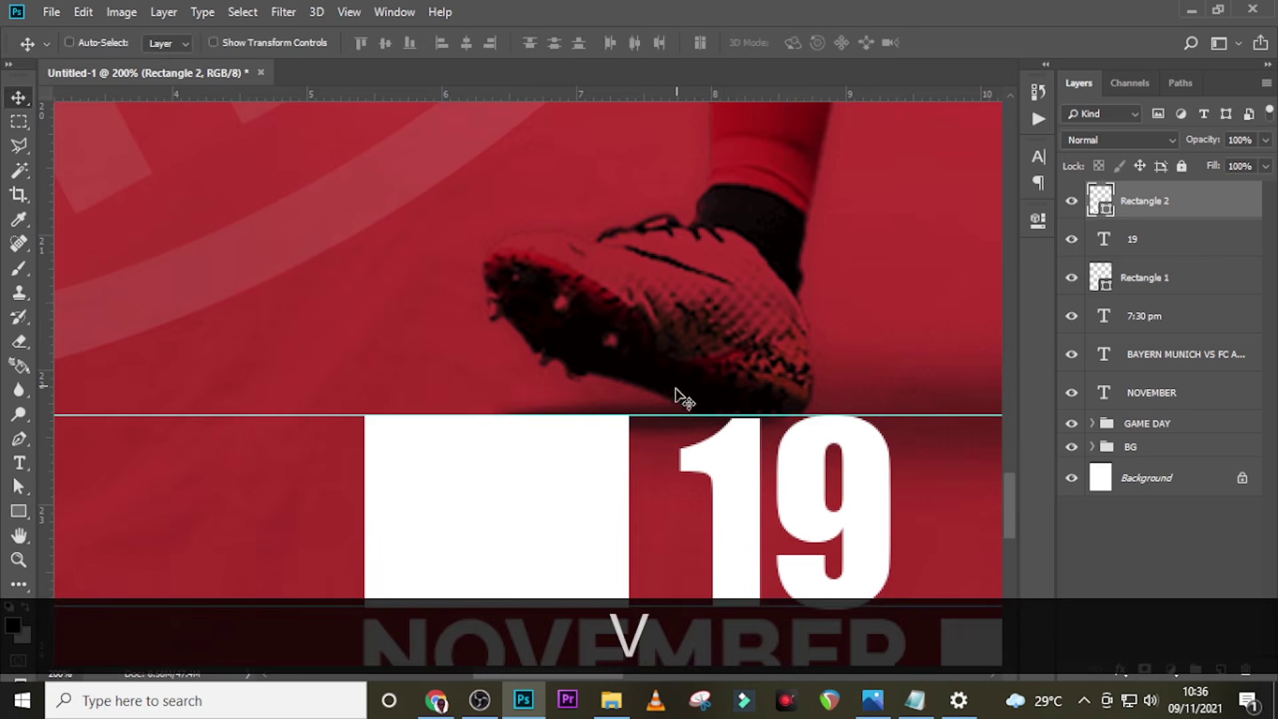
drag(671, 416, 671, 90)
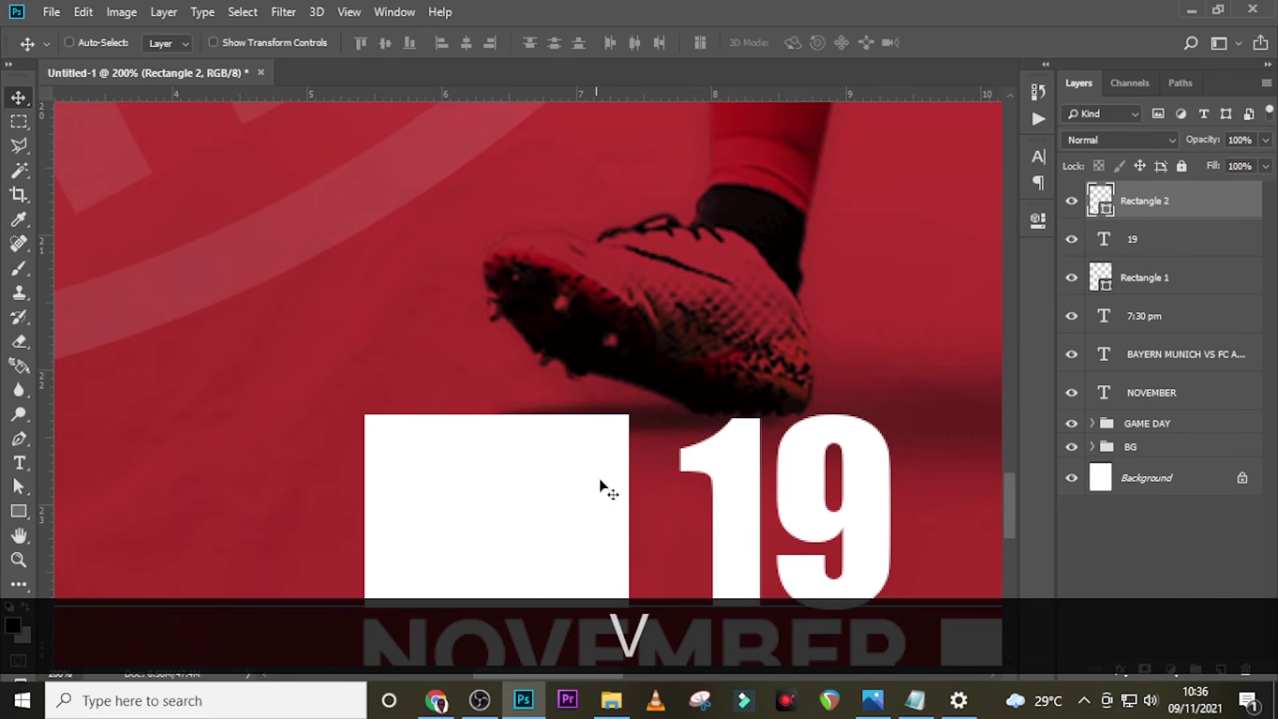
drag(618, 598, 656, 14)
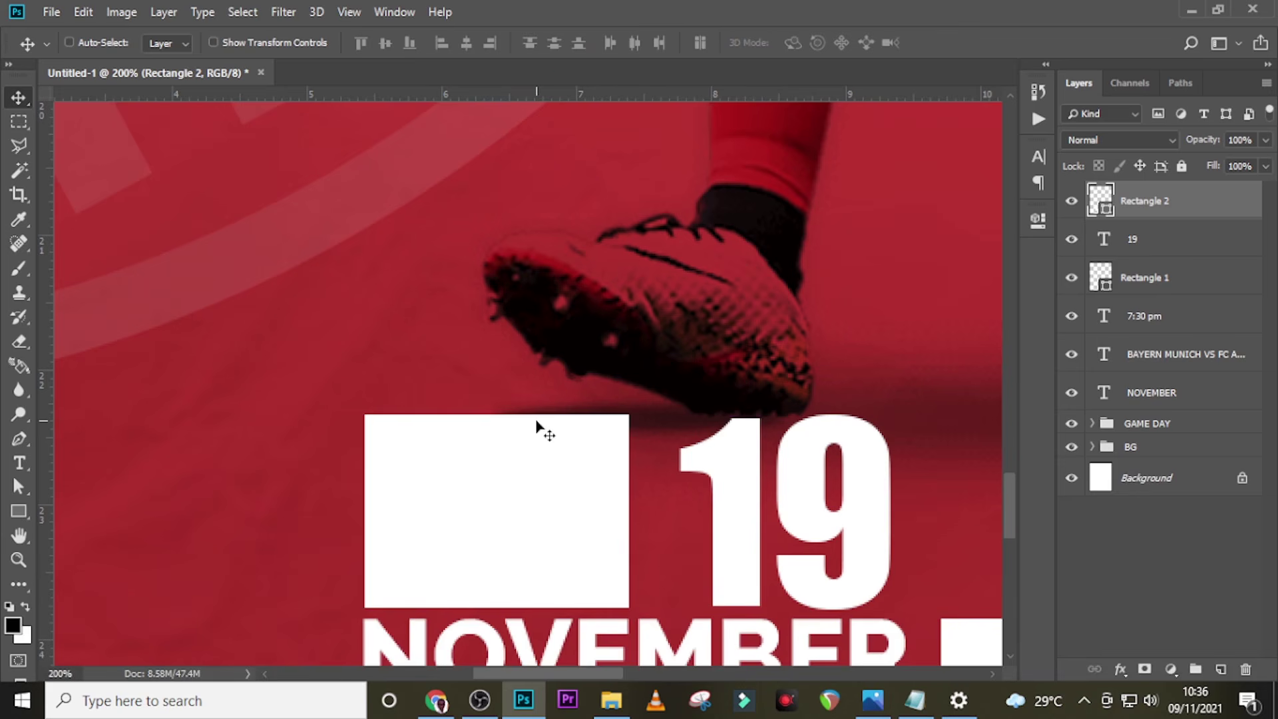
Group the two rectangles and the four match detail text layers, and name the group DATE TIME TEAM.
key(ctrl+0)
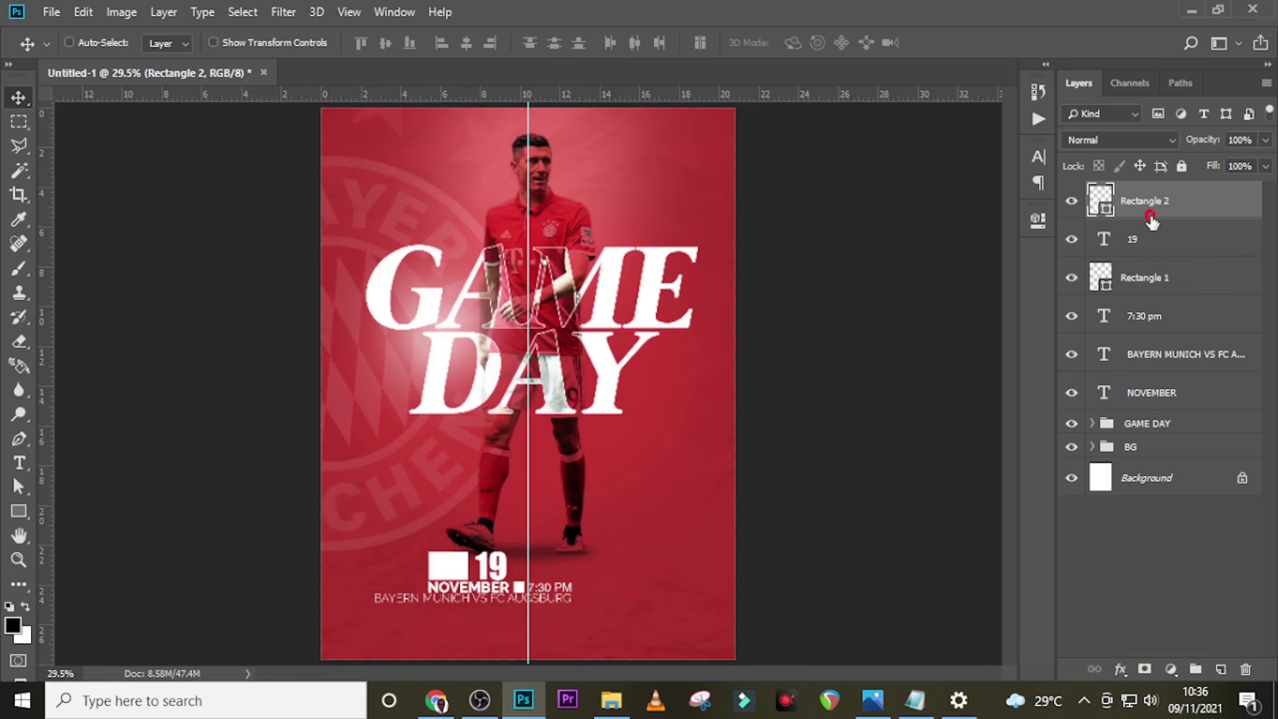
shift+click(1150, 399)
key(ctrl+shift+g)
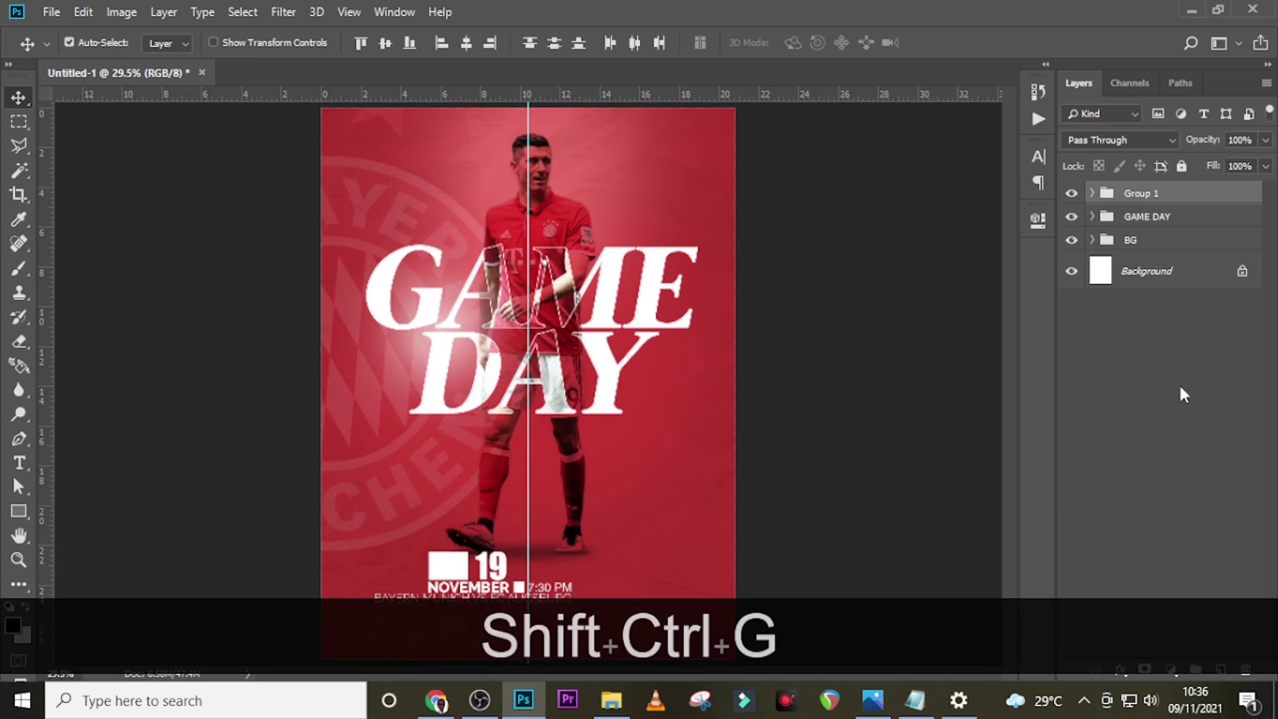
double_click(1141, 193)
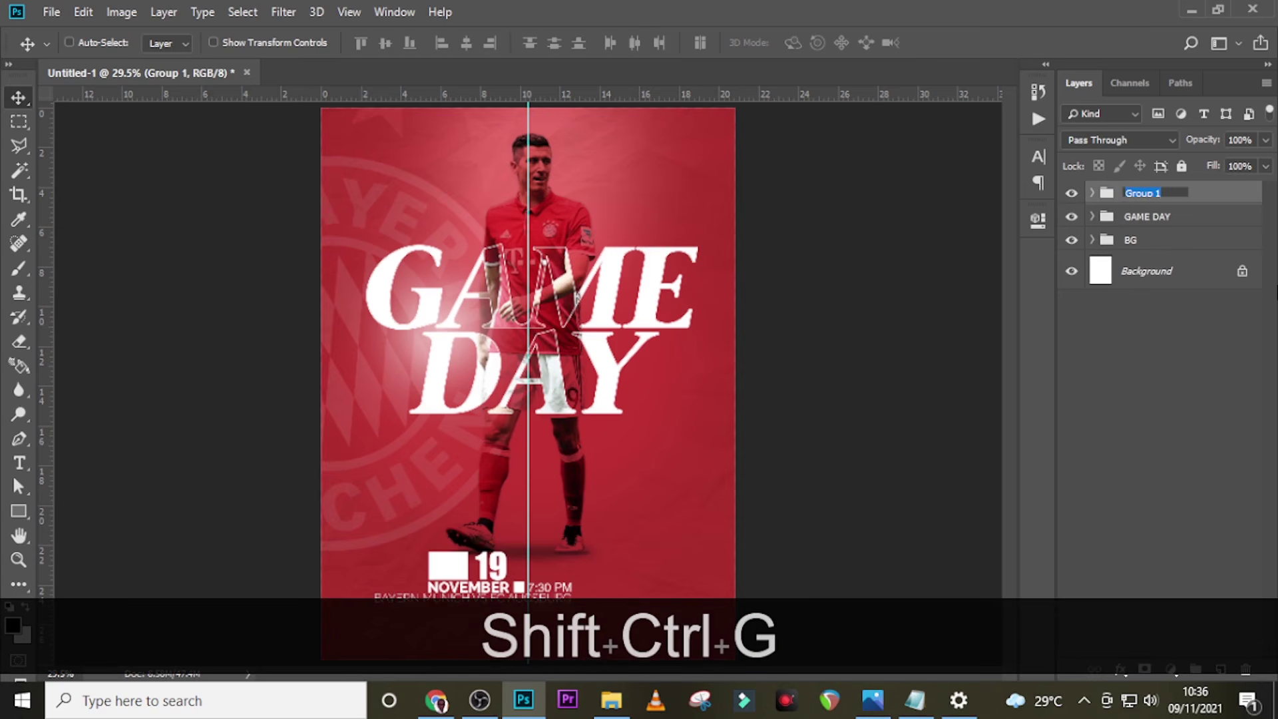
text(DATE TIME)
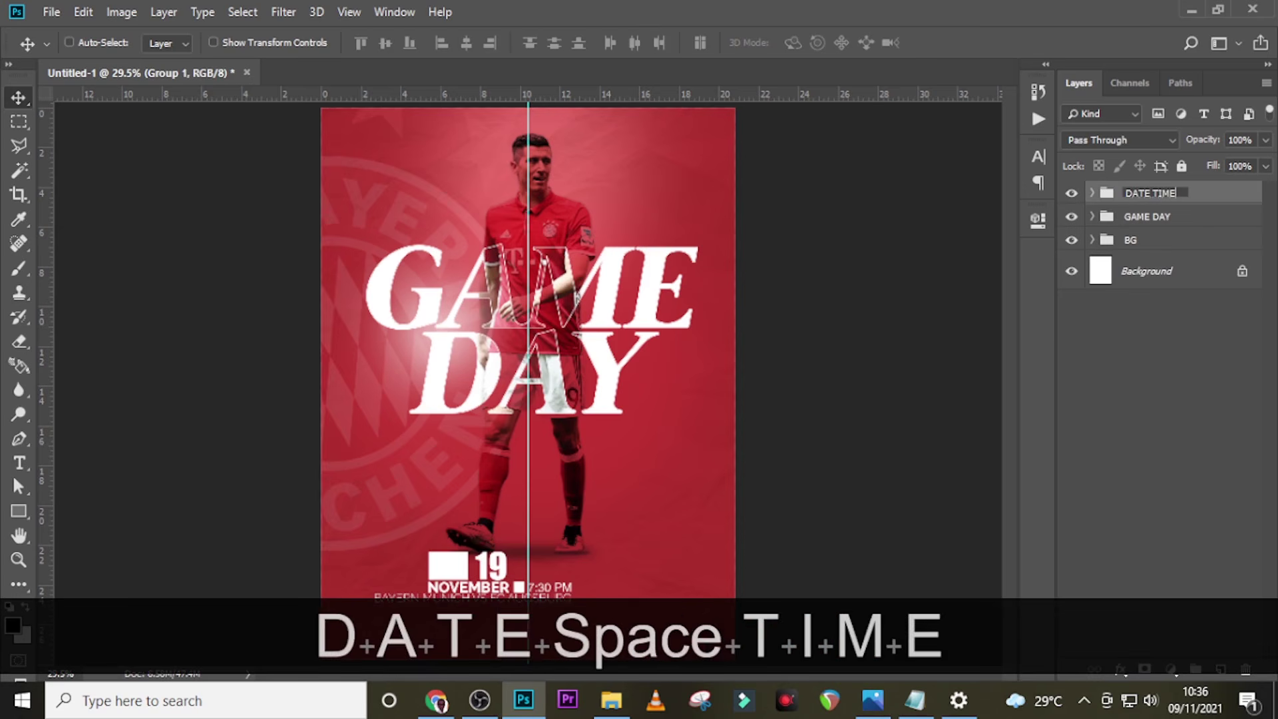
text( TEAM)
key(Return)
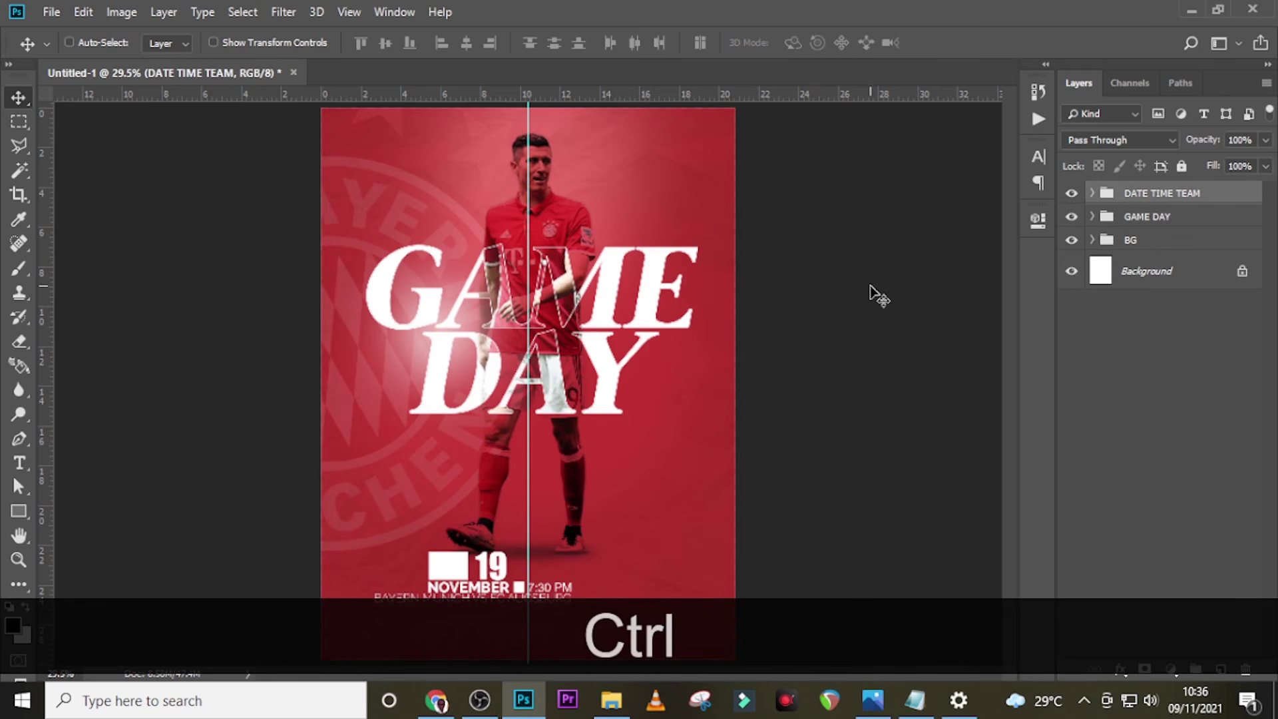
Shift the DATE TIME TEAM group right until it is centred on the vertical guide, and hide the guides.
key(v)
key(ctrl+t)
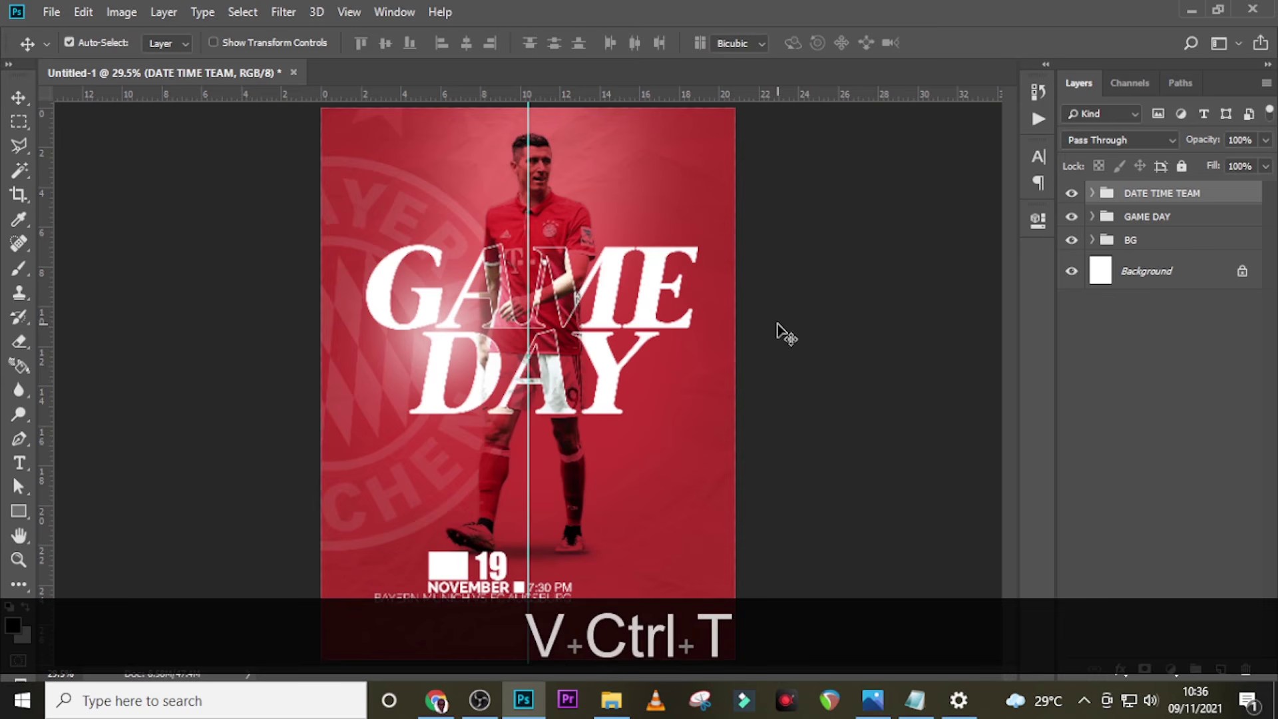
key(shift+Right)
key(shift+Right)
key(shift+Right)
key(shift+Right)
key(shift+Right)
key(shift+Right)
key(shift+Right)
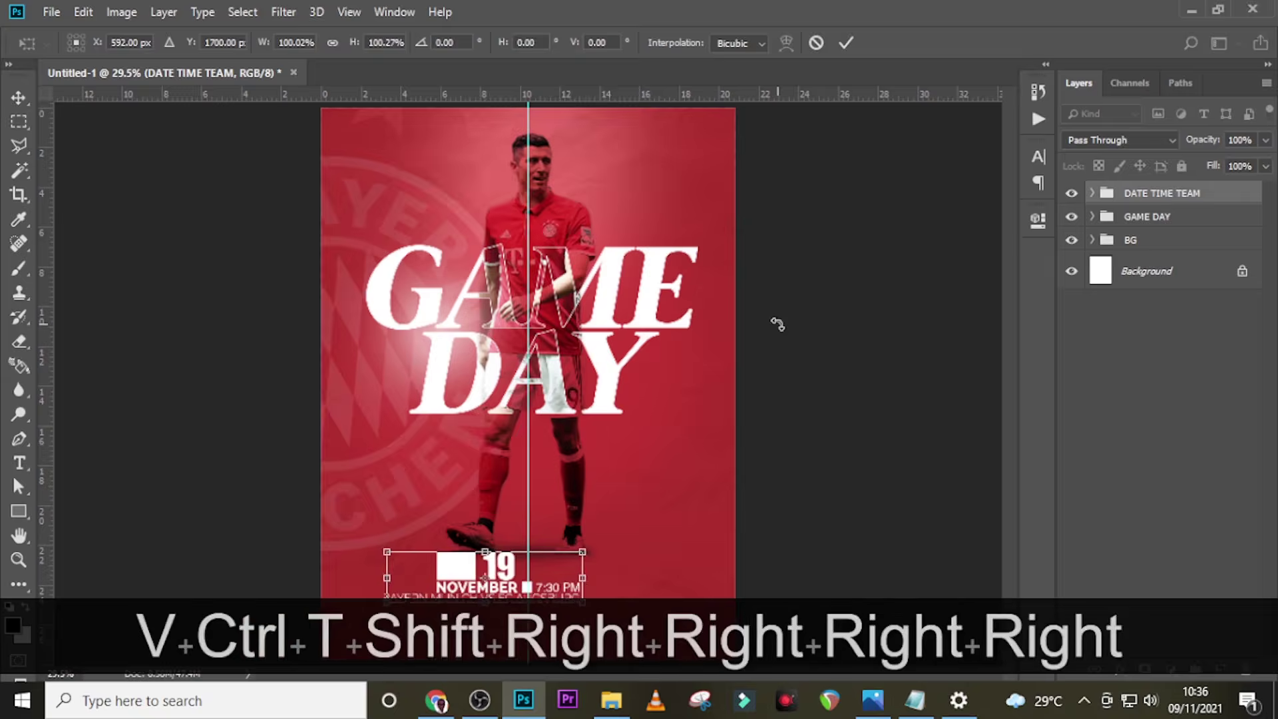
key(shift+Right)
key(shift+Right)
key(shift+Right)
key(shift+Right)
key(shift+Right)
key(shift+Right)
key(shift+Right)
key(shift+Right)
key(shift+Right)
key(shift+Right)
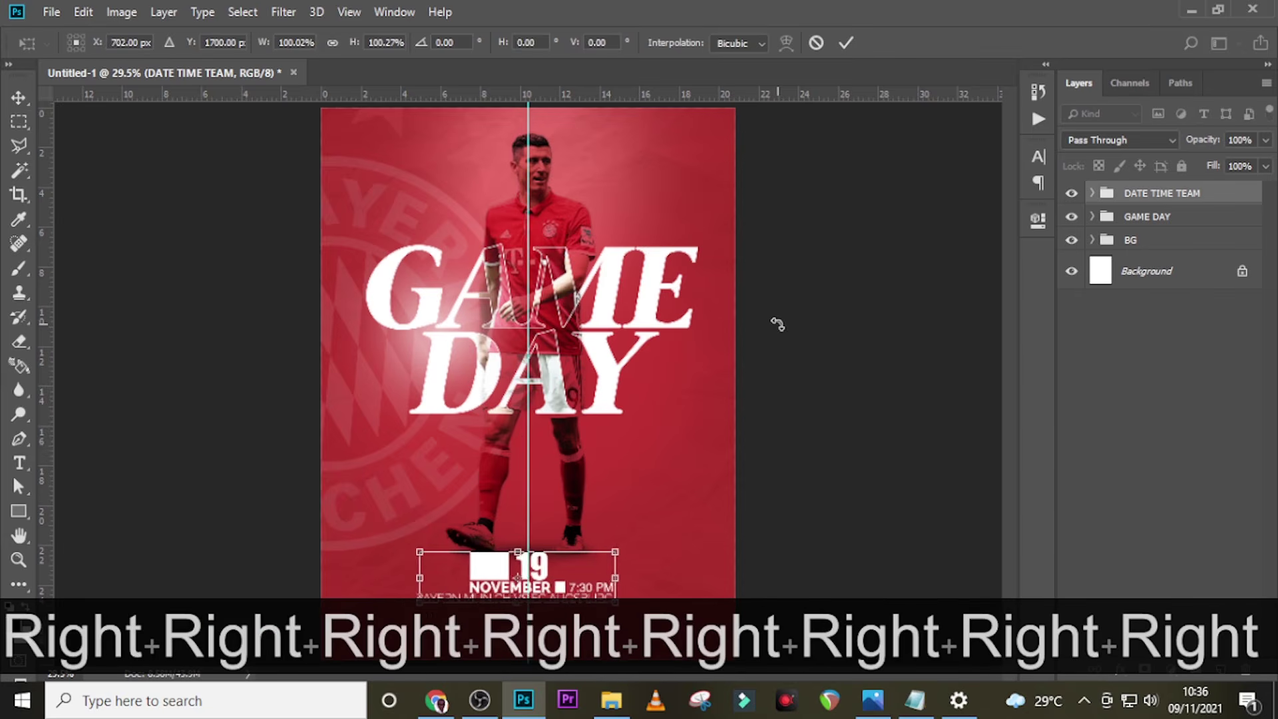
key(Right)
key(Right)
key(Right)
key(Right)
key(Right)
key(Right)
key(Right)
key(Right)
key(Right)
key(Right)
key(Right)
key(Right)
key(Right)
key(Right)
key(Right)
key(Right)
key(Right)
key(Right)
key(Right)
key(Right)
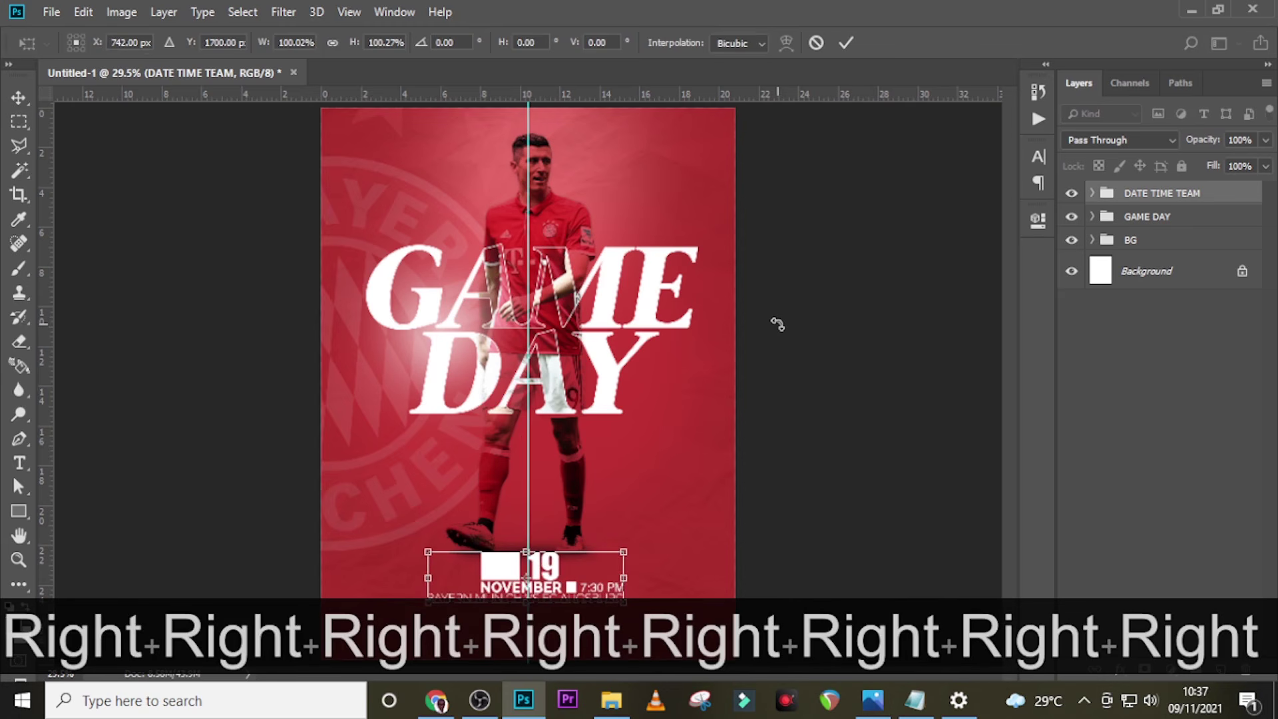
key(Return)
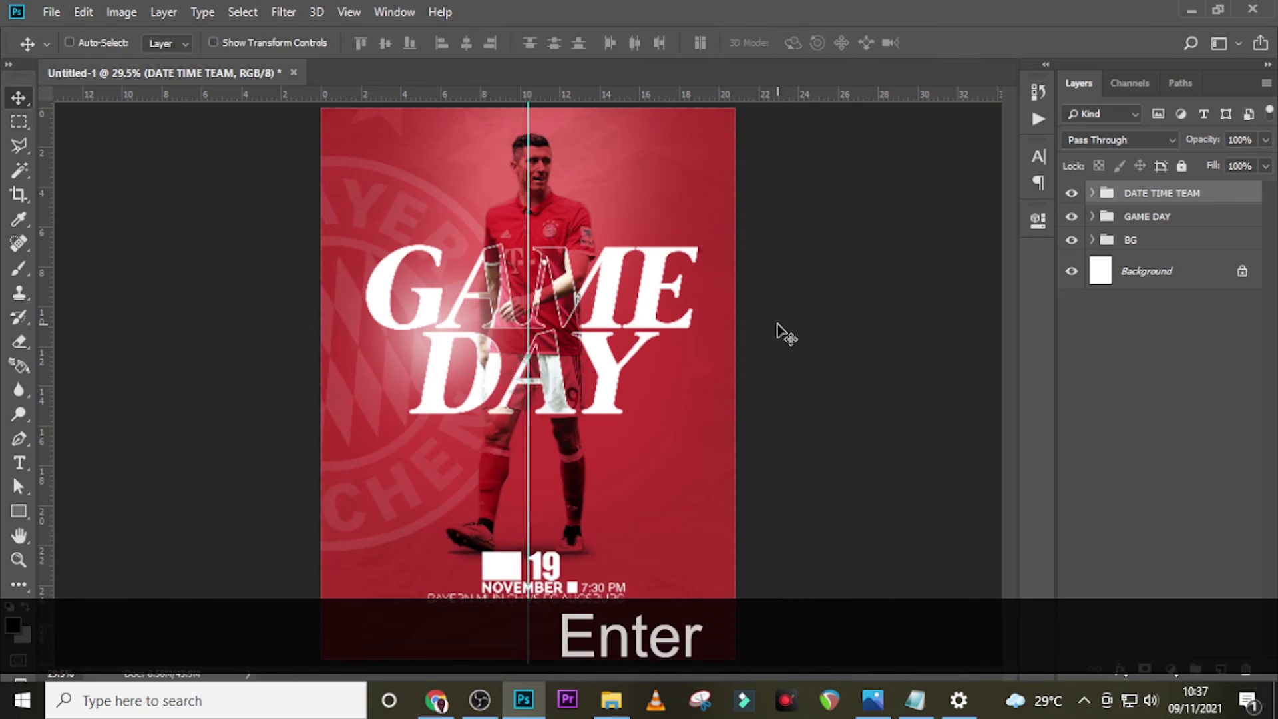
key(ctrl+semicolon)
Place NicePng_panther-logo-png_4890543.png from the GAME DAY folder into the flyer and scale it to about 4.89%.
key(ctrl+plus)
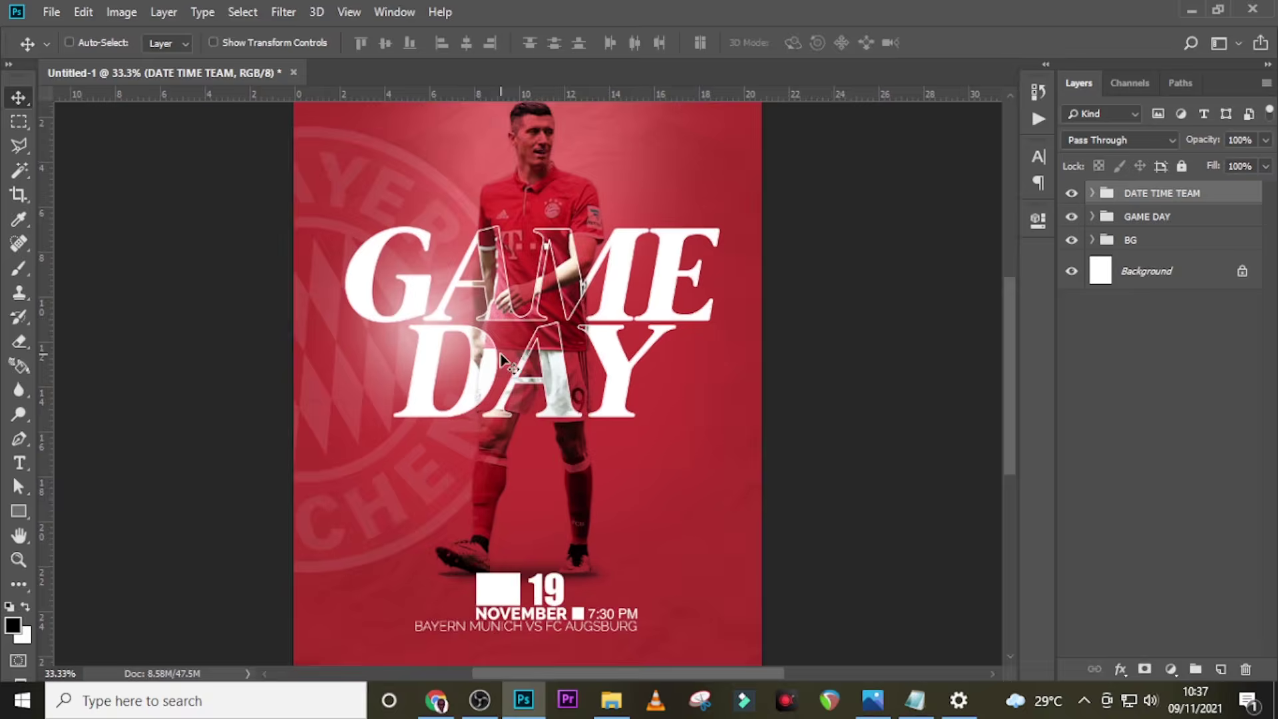
scroll(504, 361, down, 2)
click(610, 699)
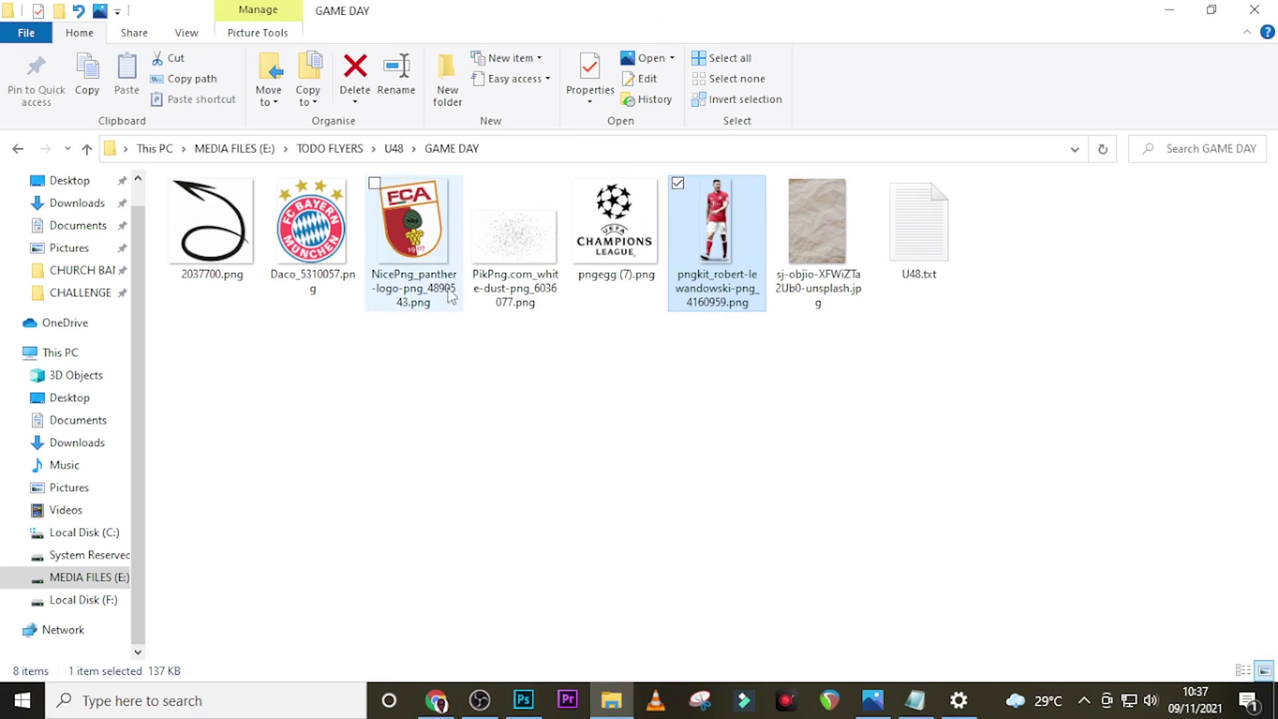
click(420, 253)
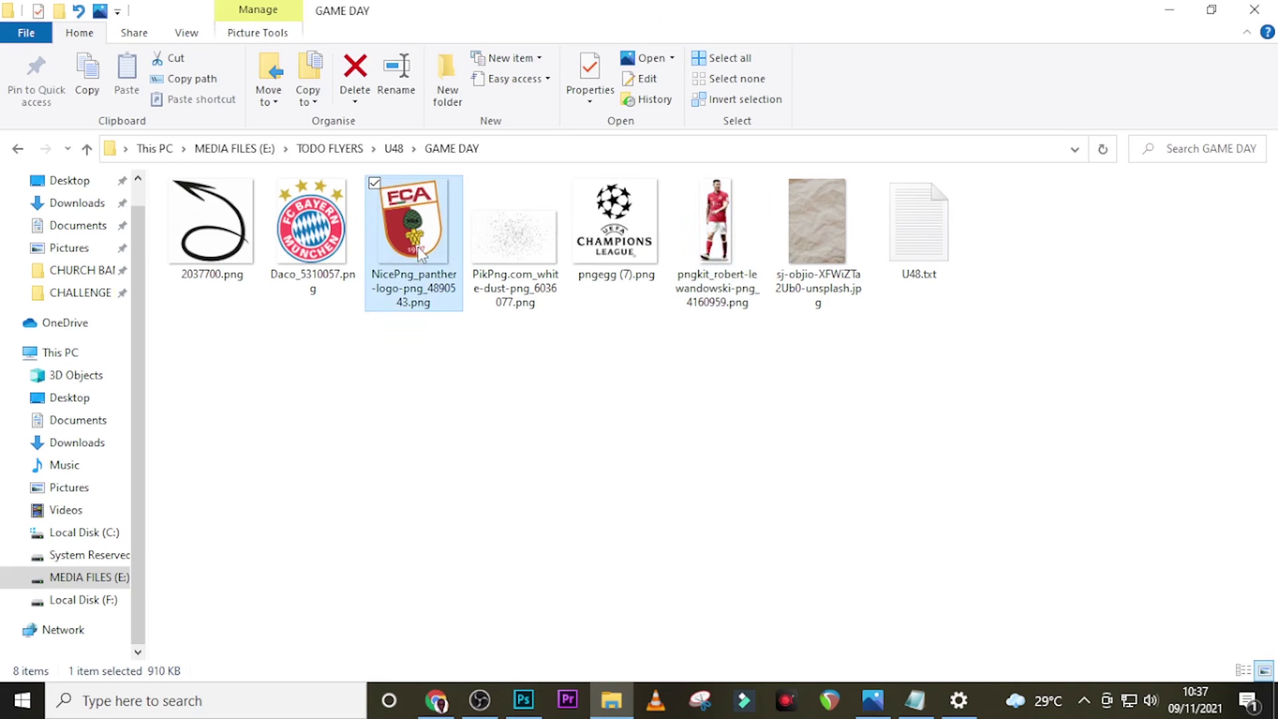
drag(421, 252, 514, 465)
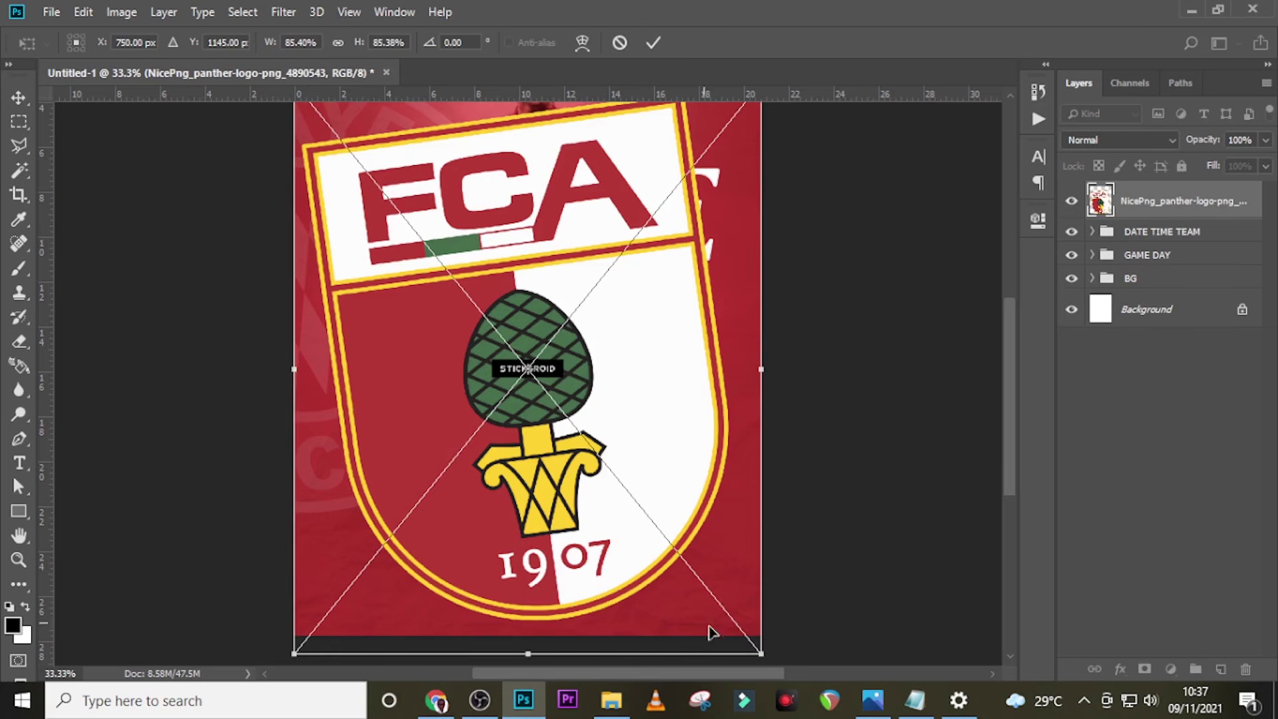
drag(758, 655, 578, 372)
key(Return)
Move the FCA logo onto the left half of the white rectangle beside the 19 and rotate it upright by 7.74°.
key(ctrl+equal)
key(ctrl+equal)
key(ctrl+equal)
key(ctrl+equal)
scroll(519, 279, down, 7)
drag(553, 312, 307, 429)
key(ctrl+t)
drag(316, 209, 340, 214)
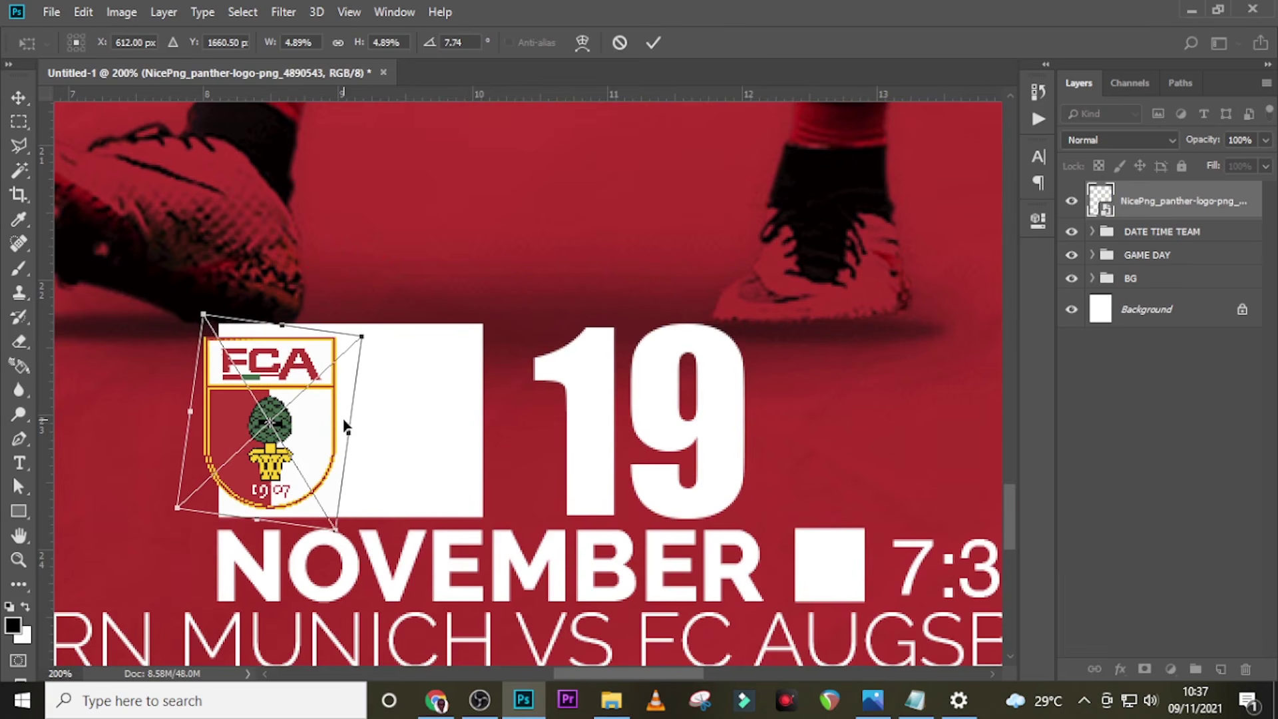
Shrink the FCA logo to fit inside the white rectangle and nudge it three steps right.
drag(334, 529, 333, 489)
key(Return)
key(Right)
key(Right)
key(Right)
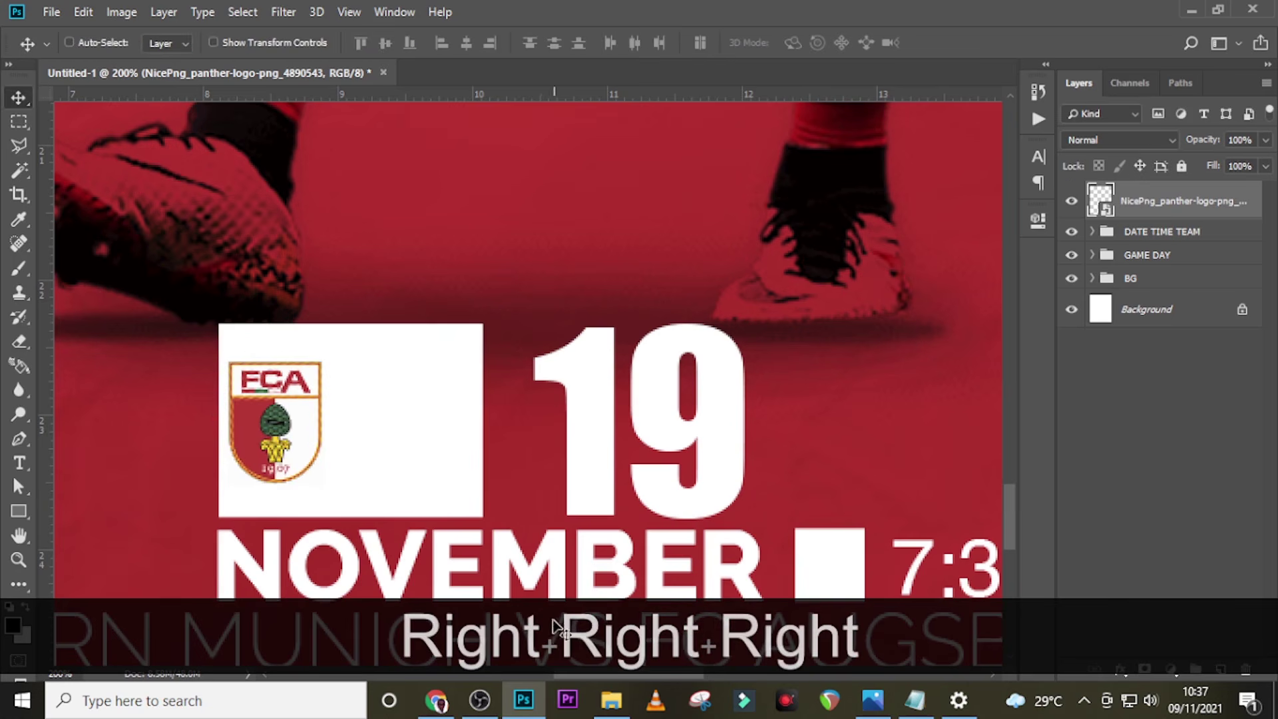
Place Daco_5310057.png into the flyer and scale the Bayern logo about its centre to about 6.8%.
click(594, 711)
drag(313, 227, 727, 625)
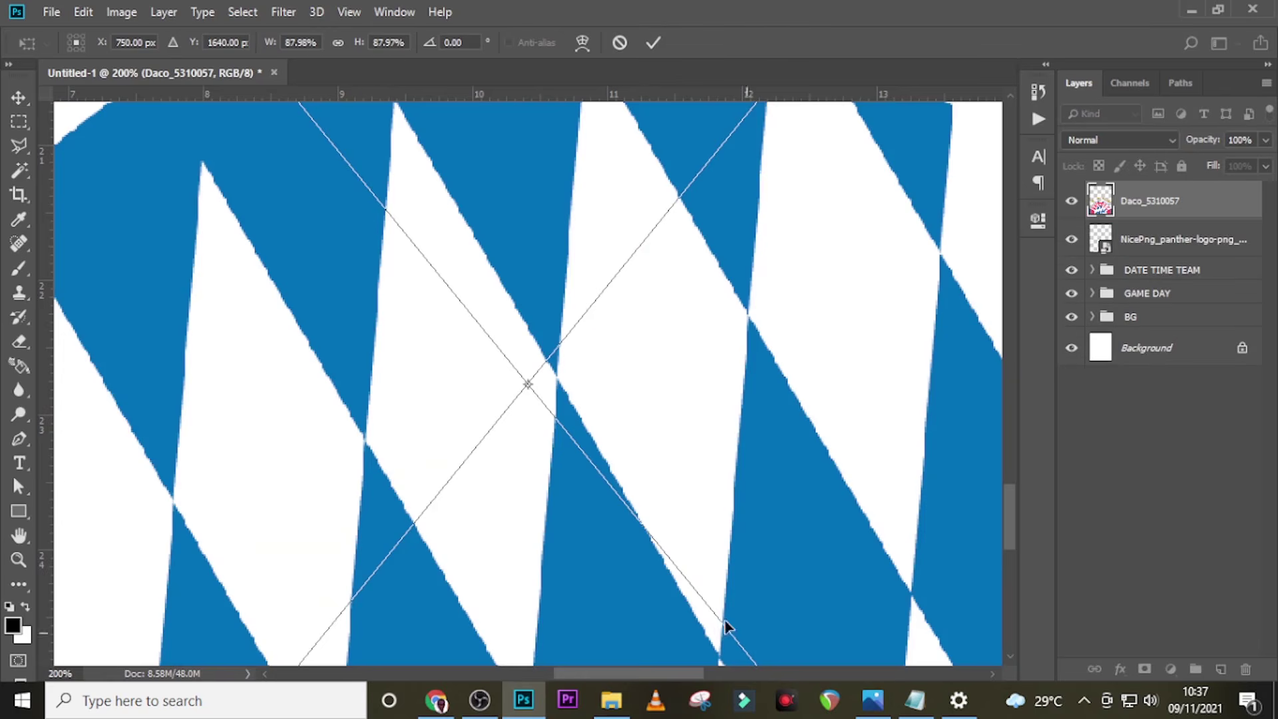
key(ctrl+0)
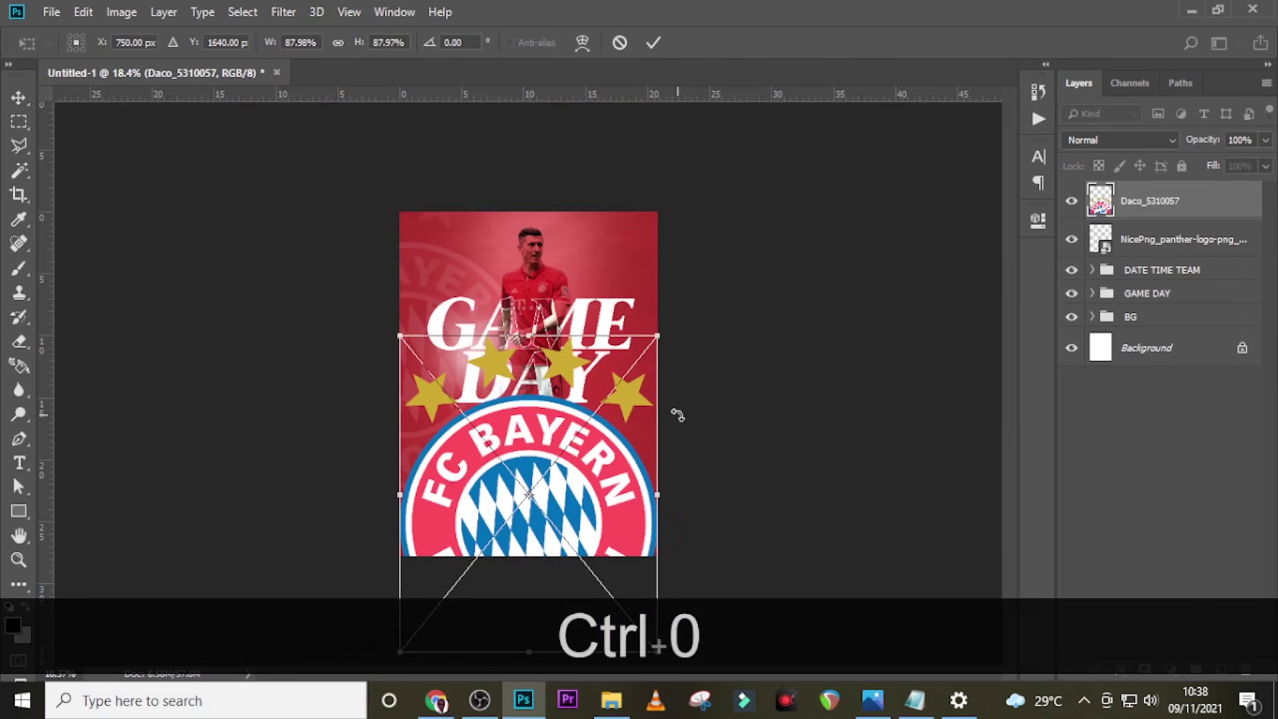
drag(659, 342, 526, 474)
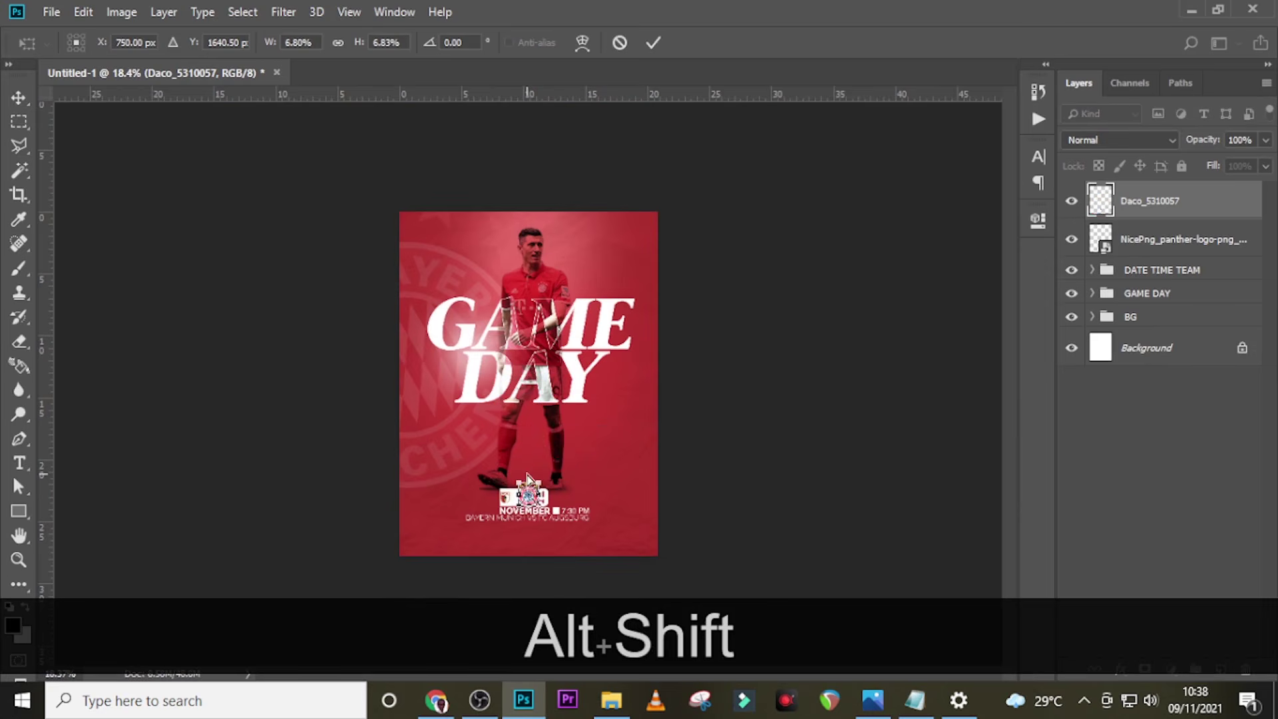
Scale the Bayern logo down further and fit it in the right half of the white rectangle beside the FCA logo.
key(ctrl+equal)
key(ctrl+equal)
key(ctrl+equal)
key(ctrl+equal)
key(ctrl+equal)
key(ctrl+equal)
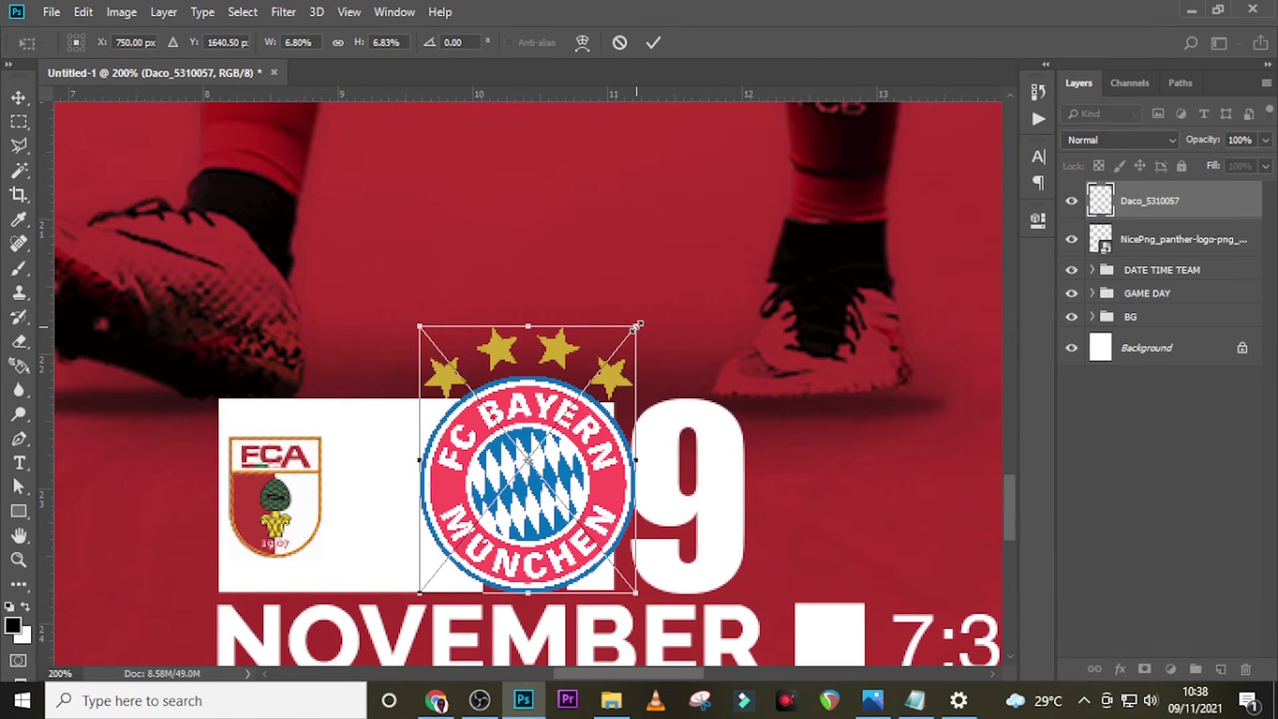
drag(637, 325, 611, 363)
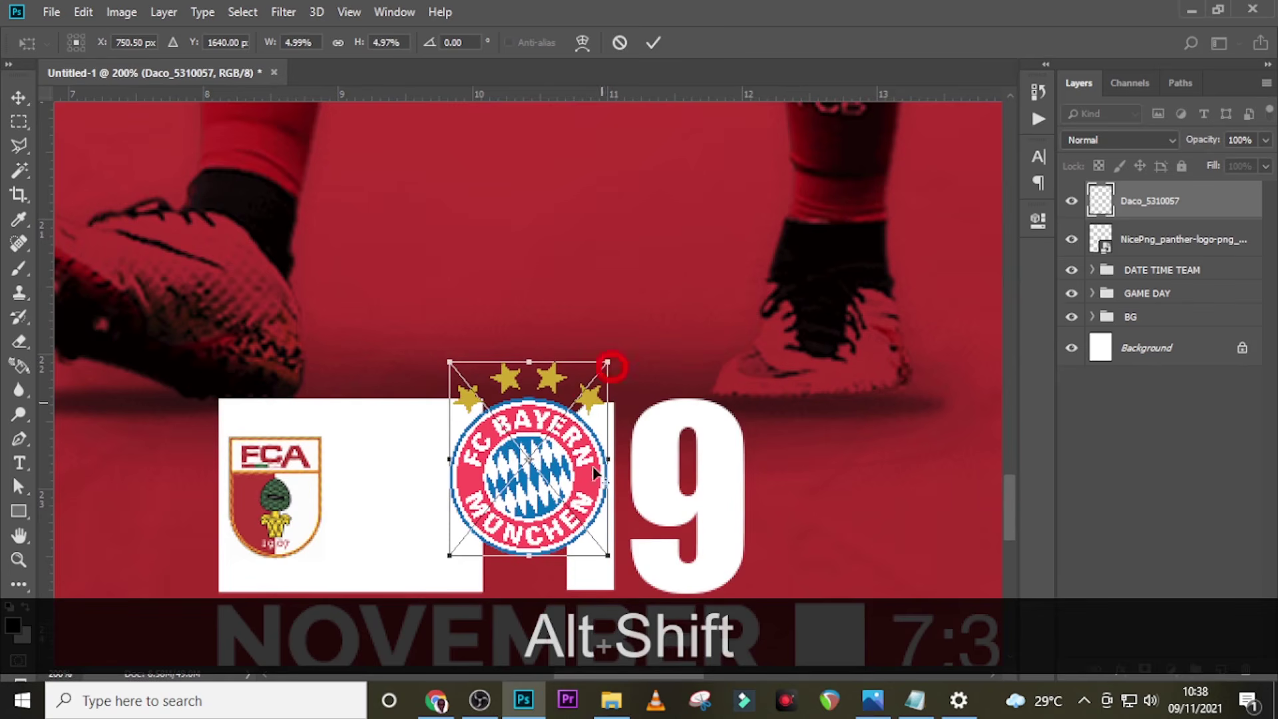
drag(581, 492, 465, 517)
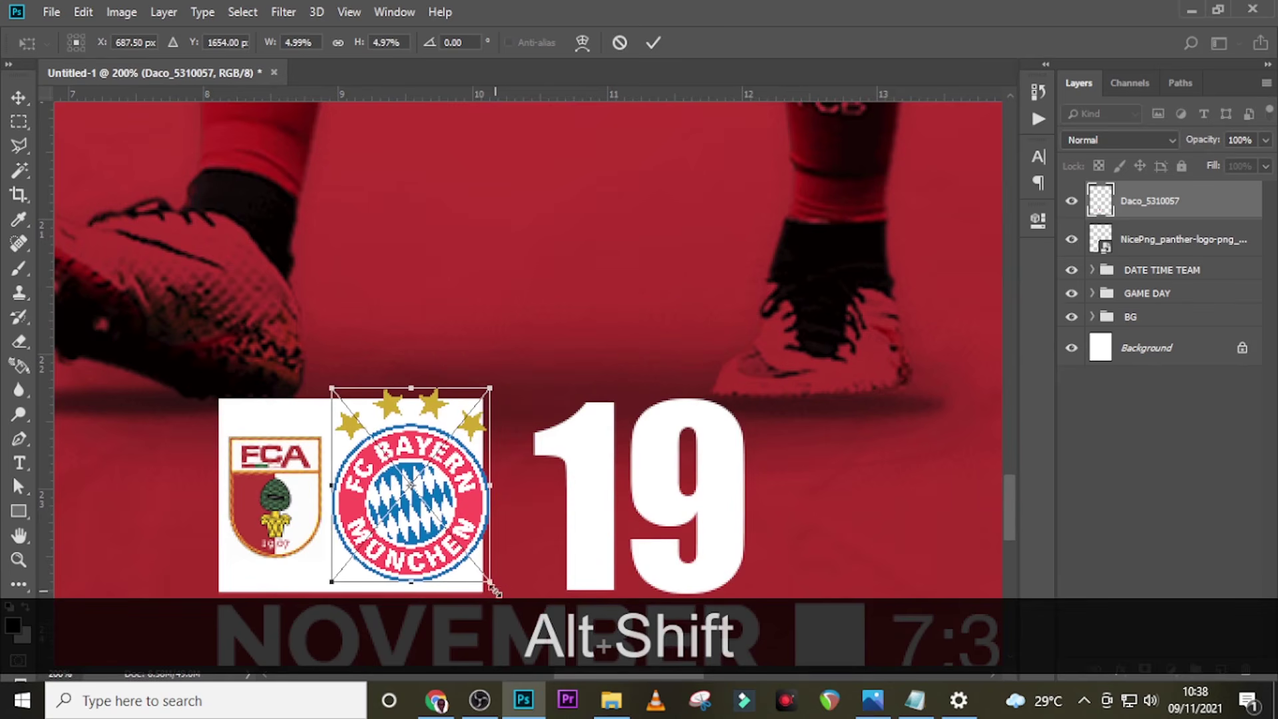
drag(487, 585, 475, 564)
key(Return)
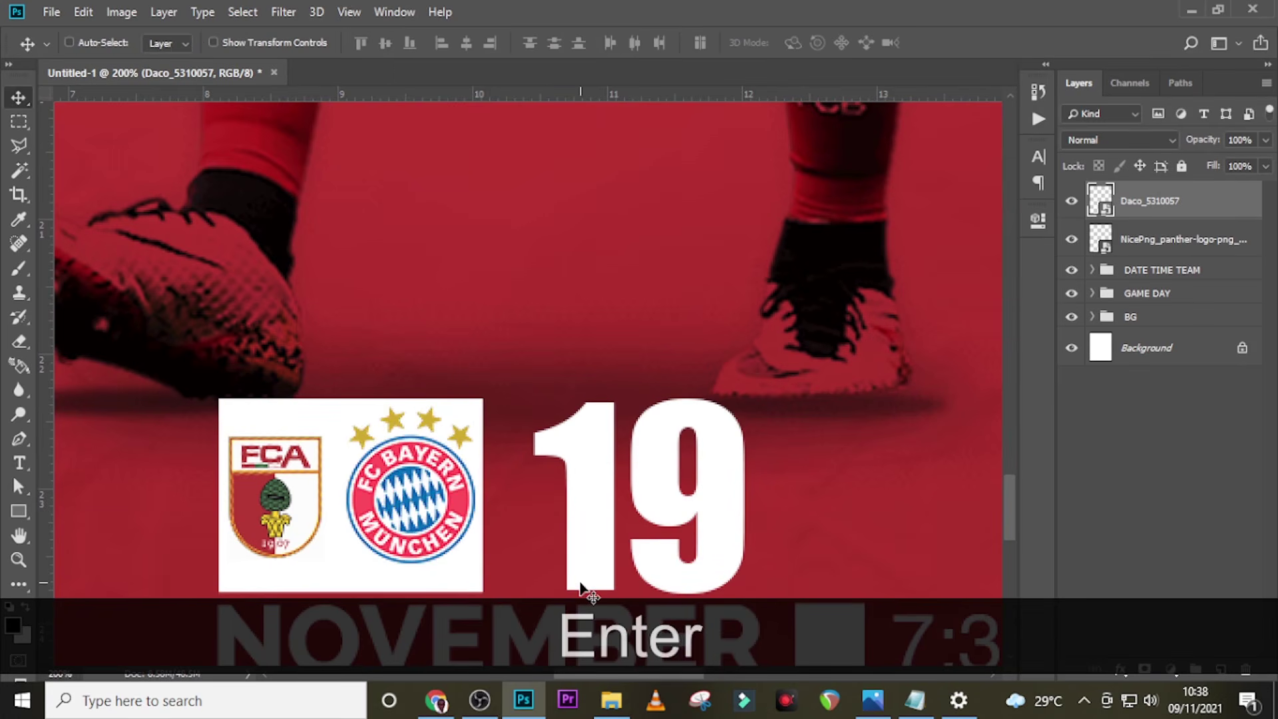
Nudge the Bayern logo five steps down inside the white rectangle.
key(v)
key(Down)
key(Down)
key(Down)
key(Down)
key(Down)
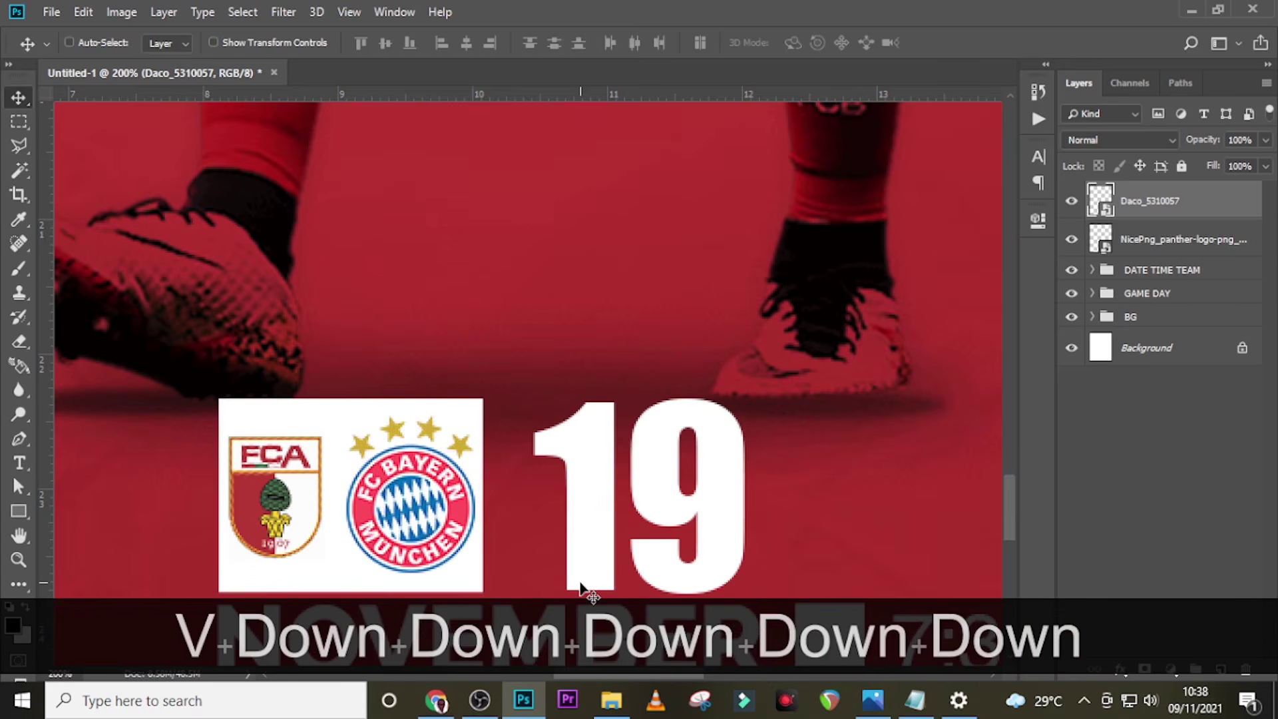
Enlarge the FCA logo slightly about its centre to match the Bayern logo and nudge it three steps right.
click(1172, 239)
key(ctrl+t)
drag(340, 579, 350, 590)
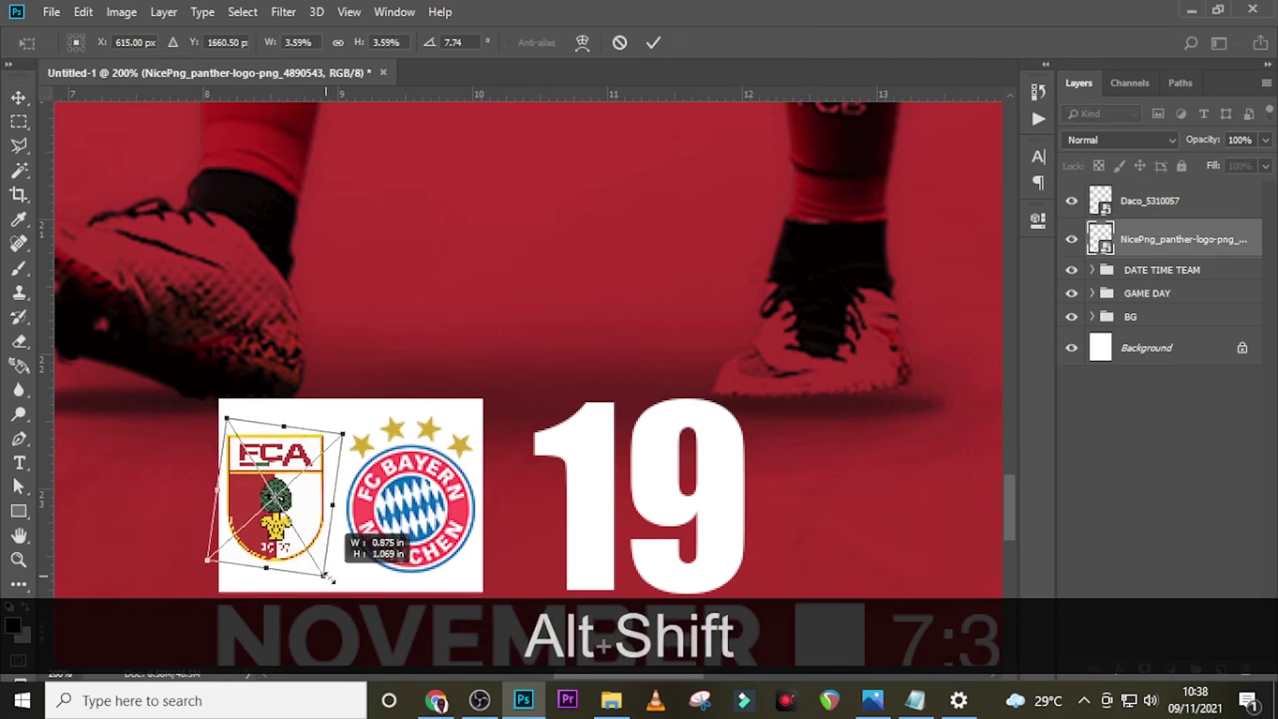
key(Return)
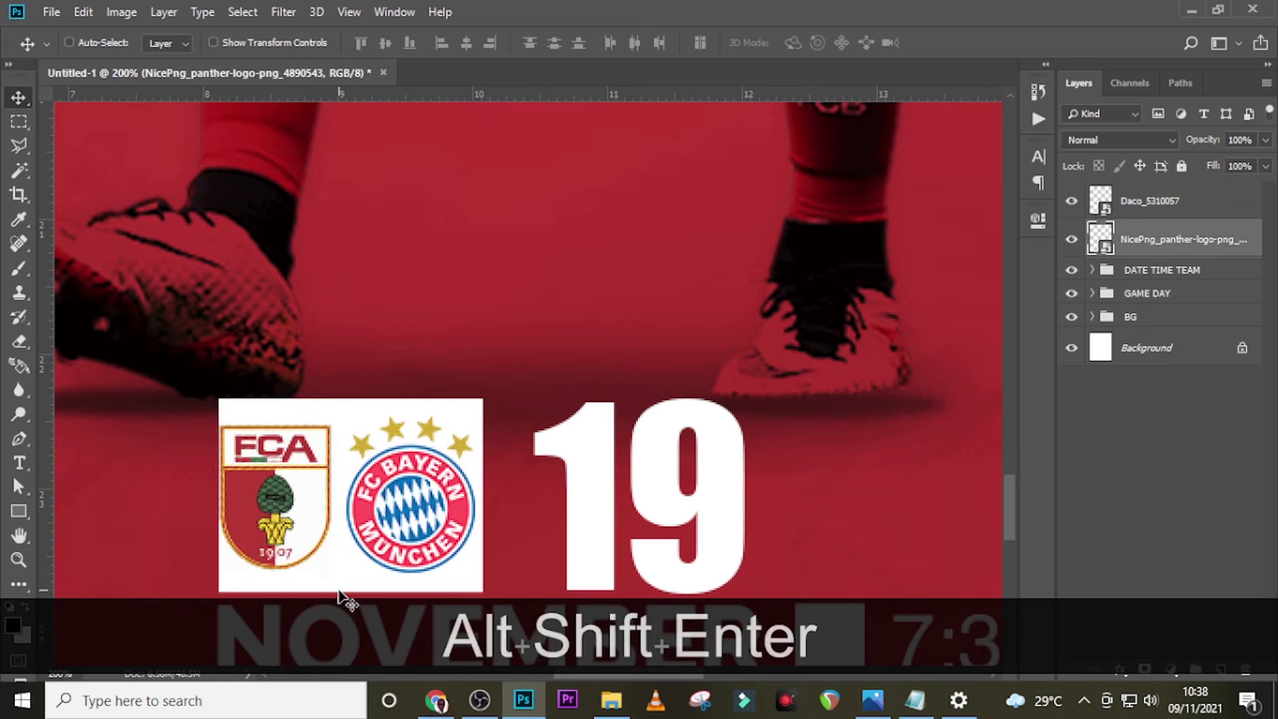
key(v)
key(Right)
key(Right)
key(Right)
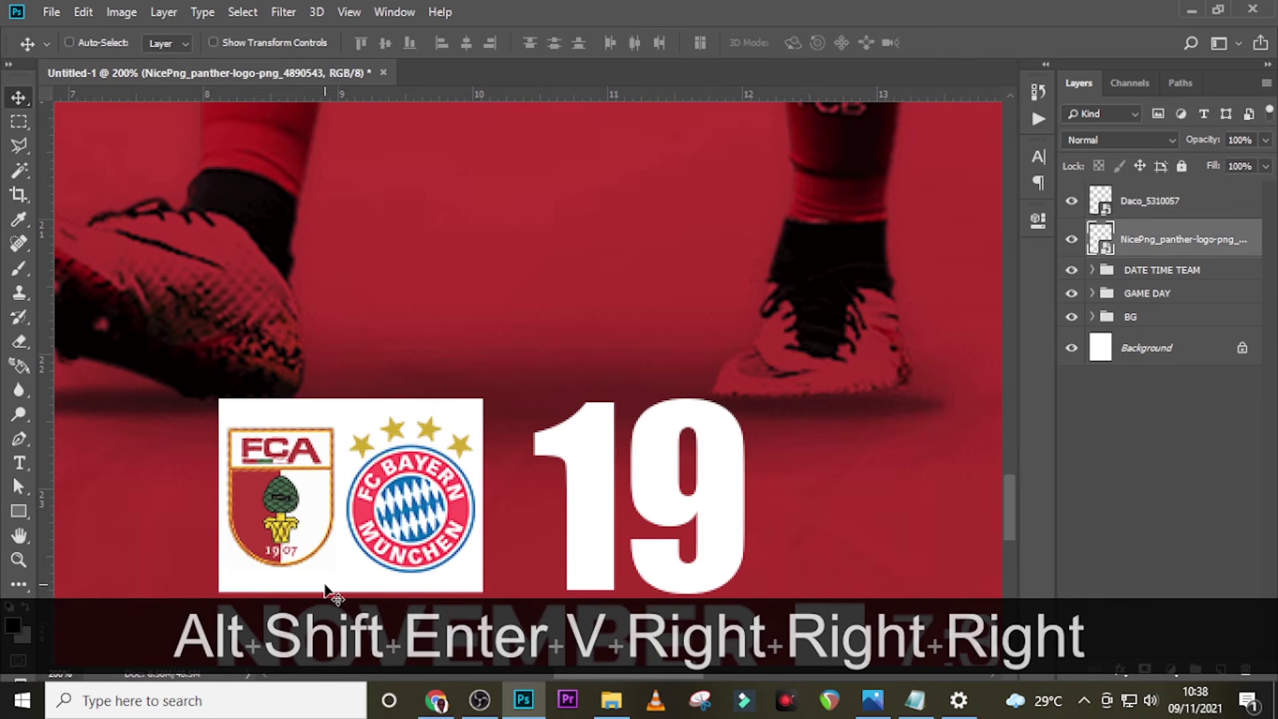
Place pngegg (7).png into the flyer and scale the Champions League logo down into the flyer's upper-left corner.
key(ctrl+0)
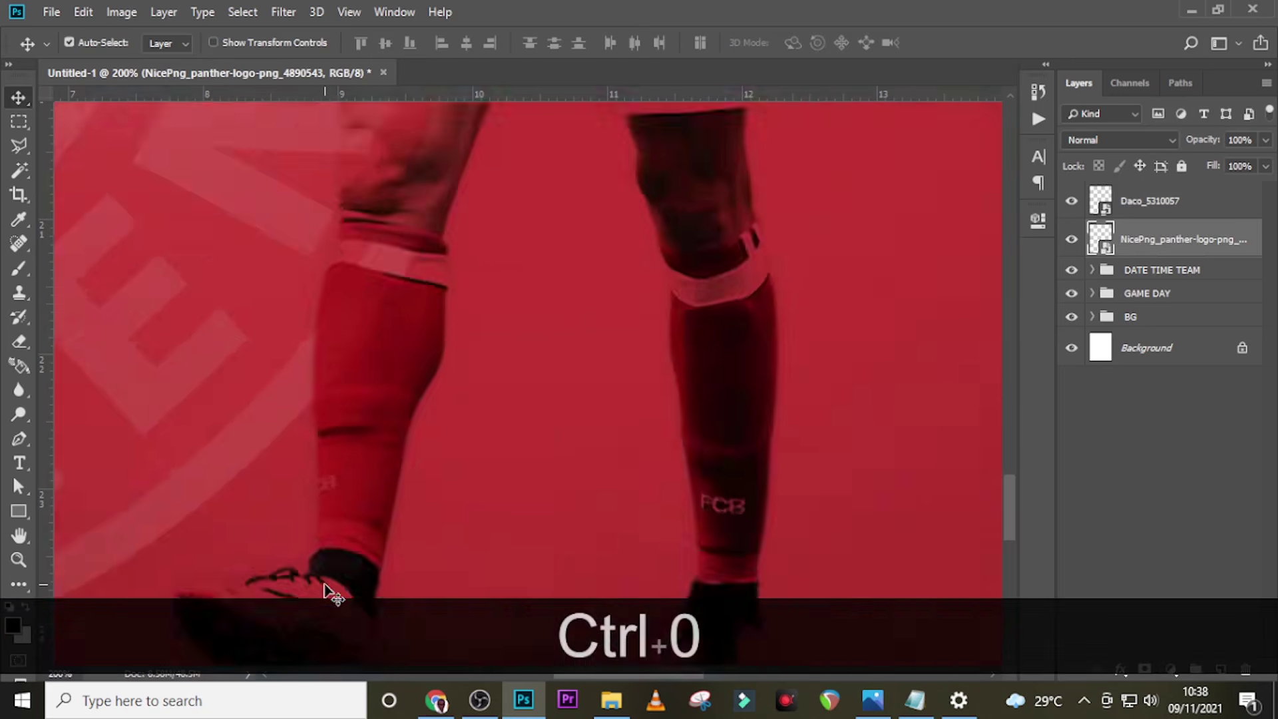
click(611, 698)
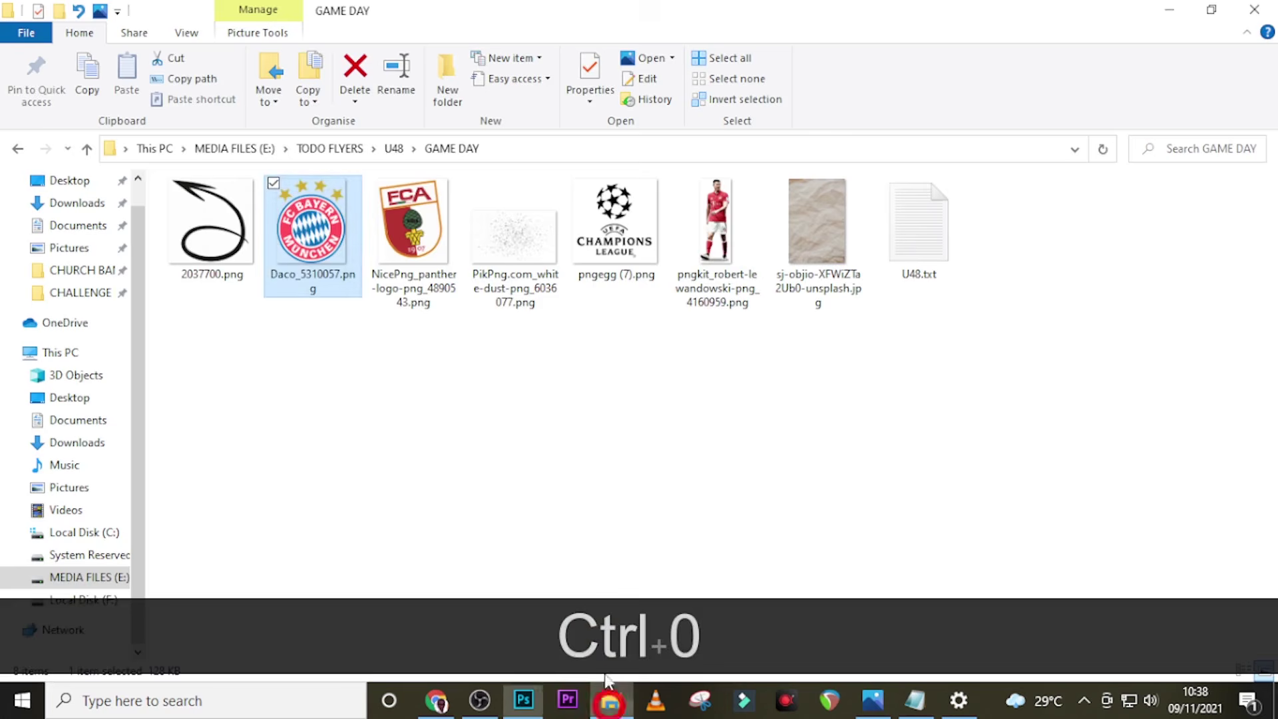
drag(590, 222, 405, 277)
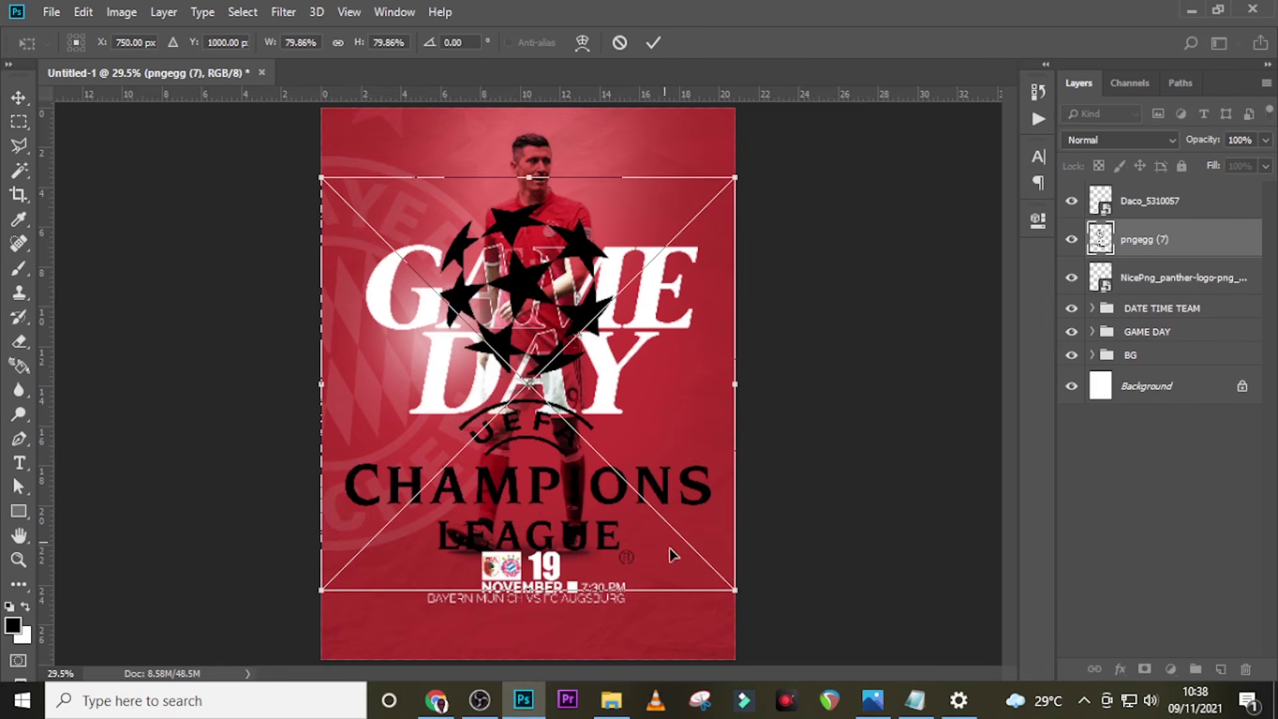
drag(732, 593, 372, 145)
key(alt+shift+Return)
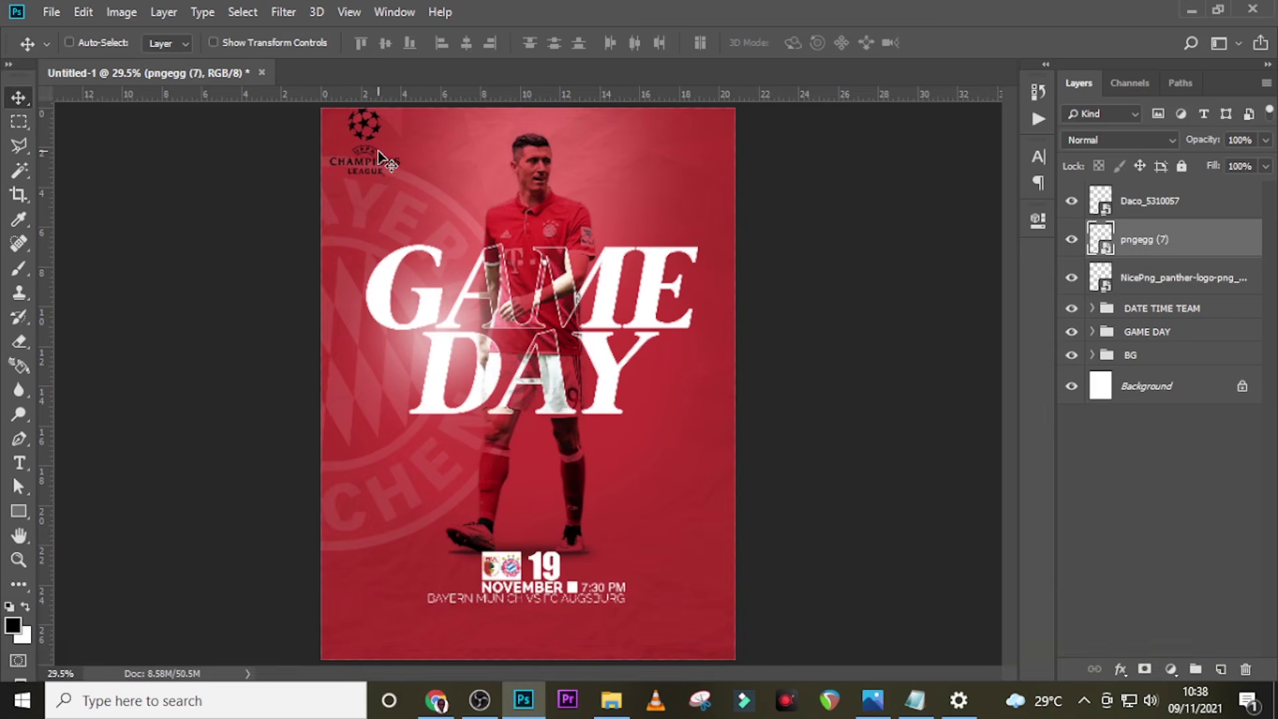
Nudge the Champions League logo five large steps down and one right, away from the flyer's edges.
key(shift+Down)
key(shift+Down)
key(shift+Down)
key(shift+Down)
key(shift+Down)
key(shift+Right)
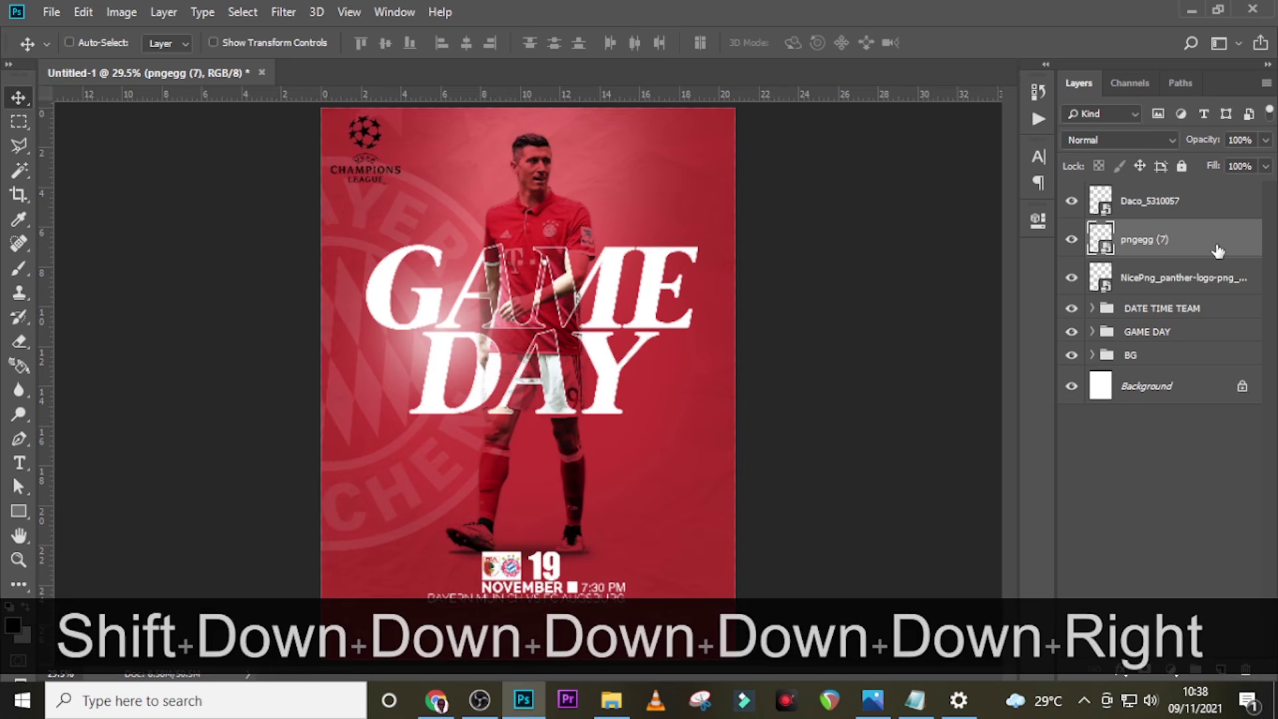
Move the Champions League logo layer to the top of the stack and give it a white (ffffff) Color Overlay.
drag(1217, 250, 1231, 213)
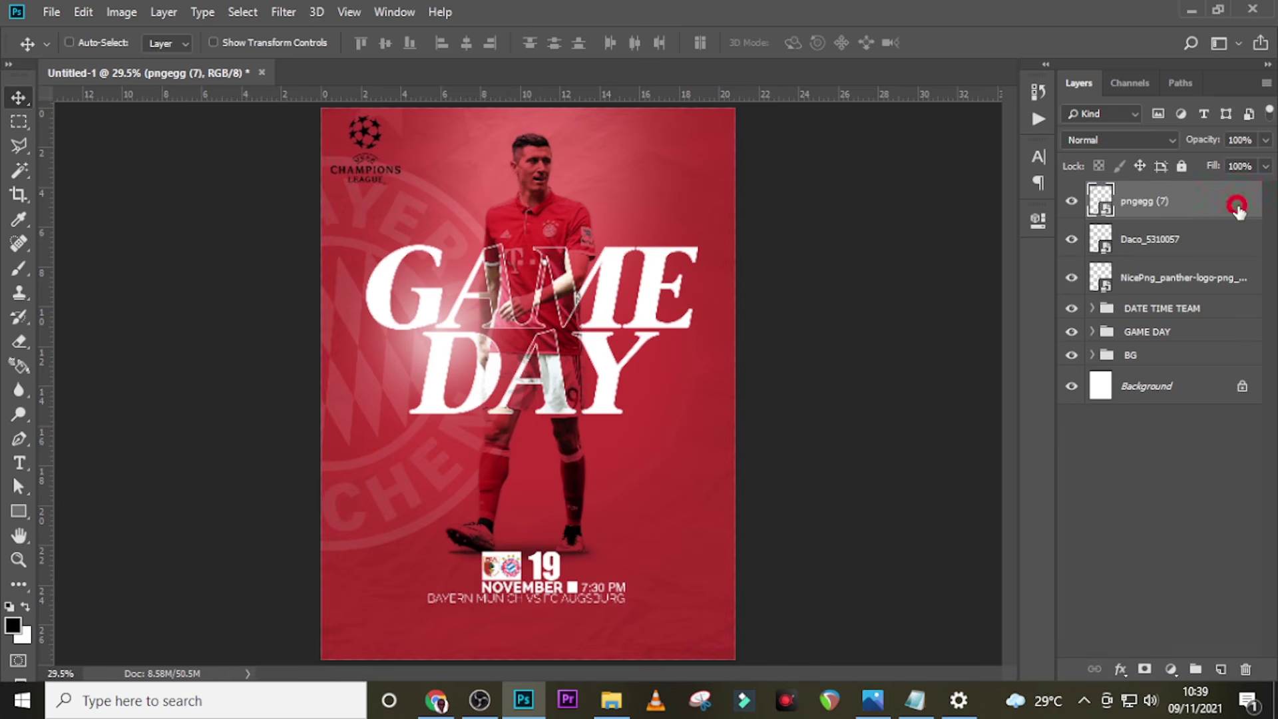
double_click(1239, 211)
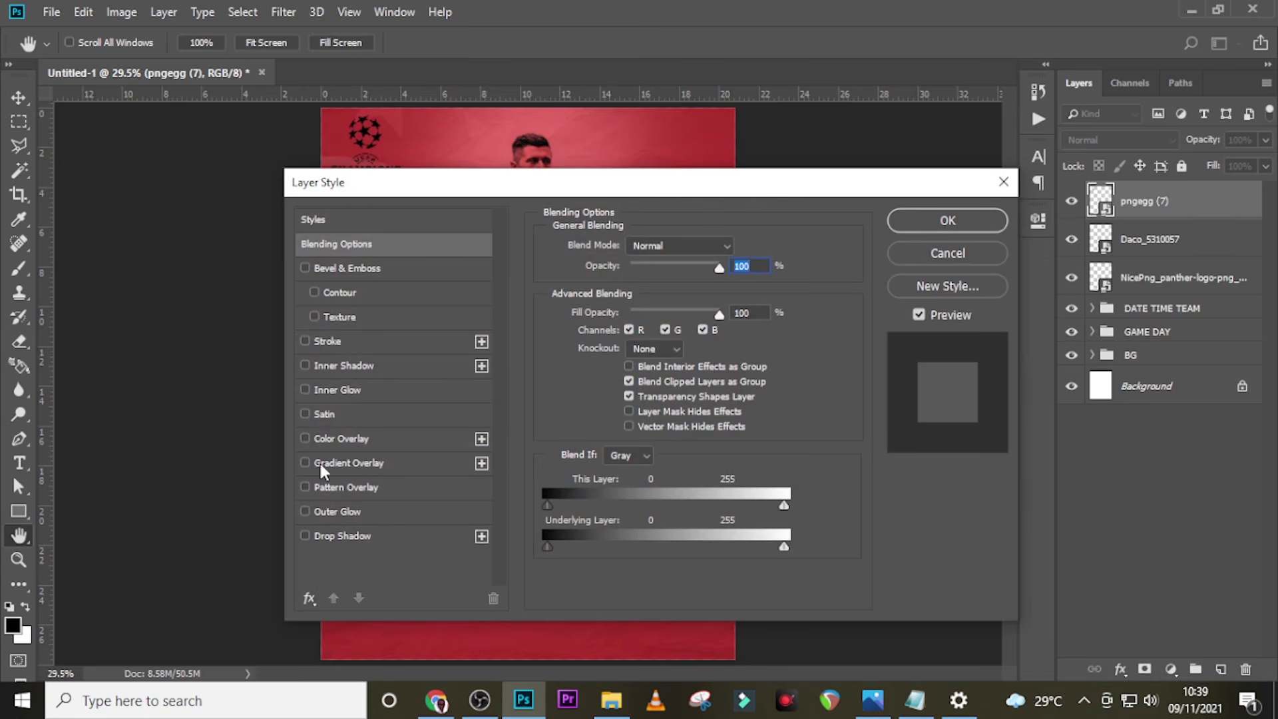
click(341, 439)
click(738, 252)
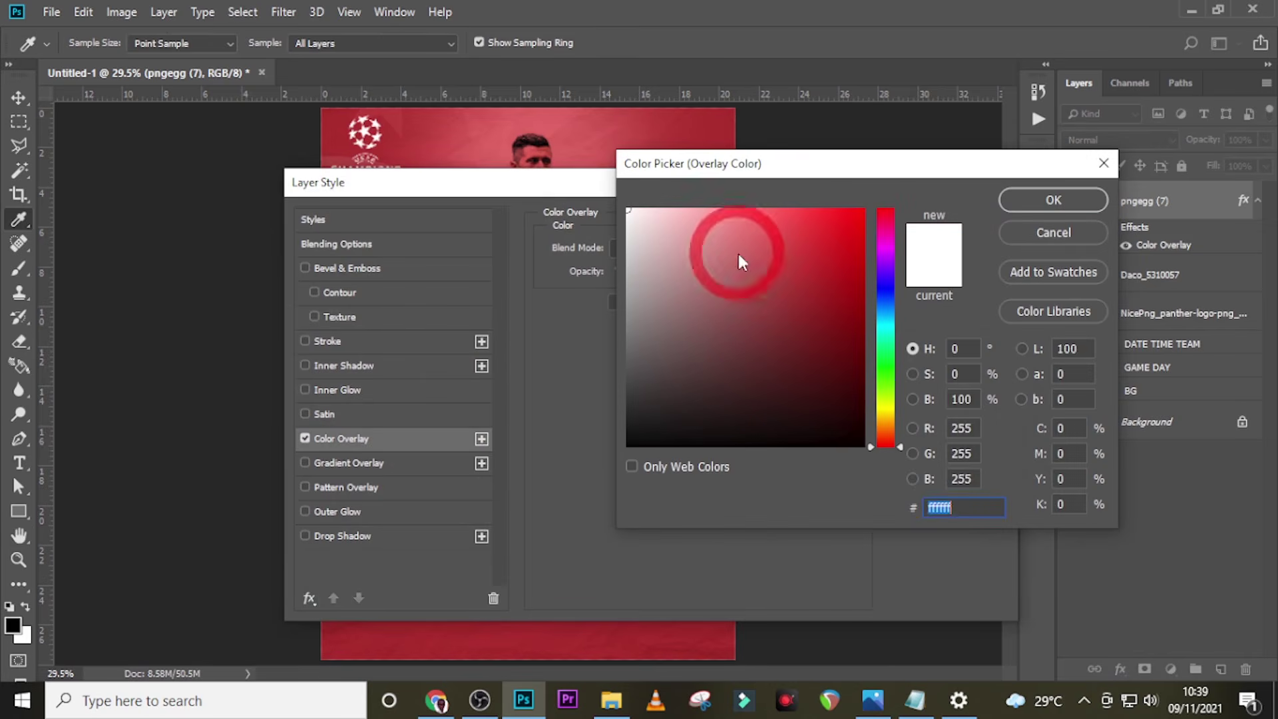
click(1047, 201)
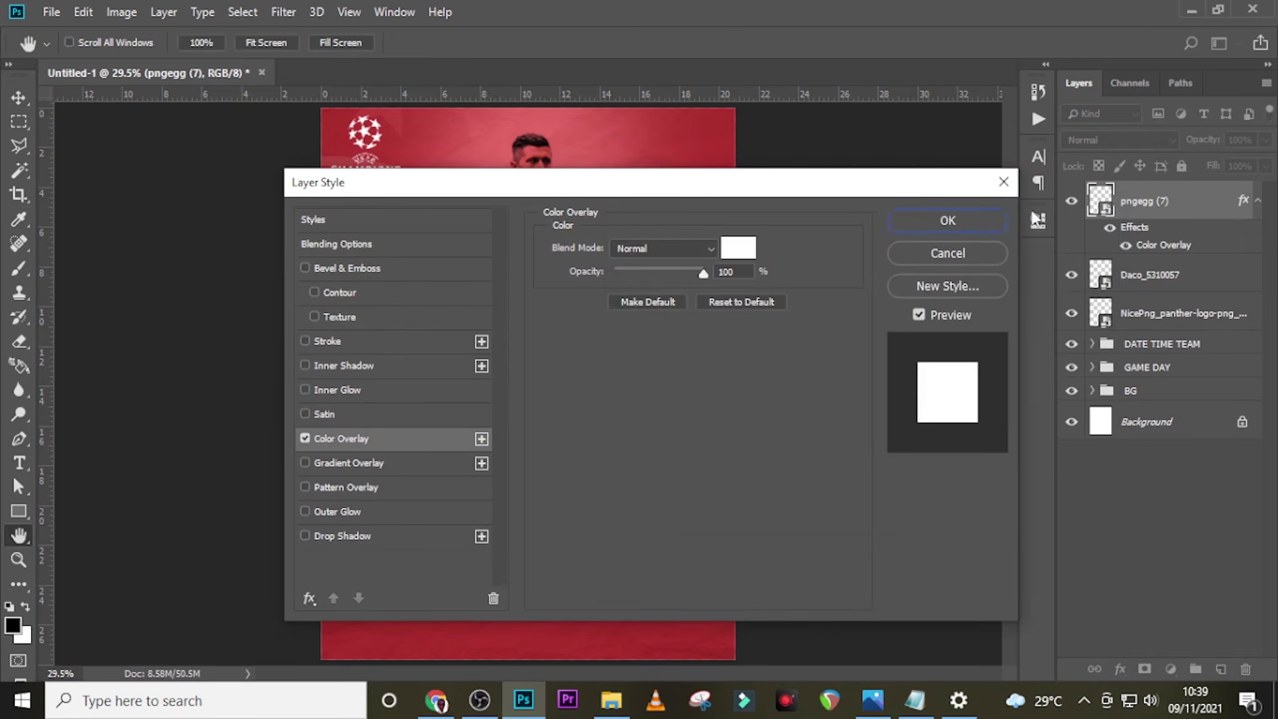
click(972, 212)
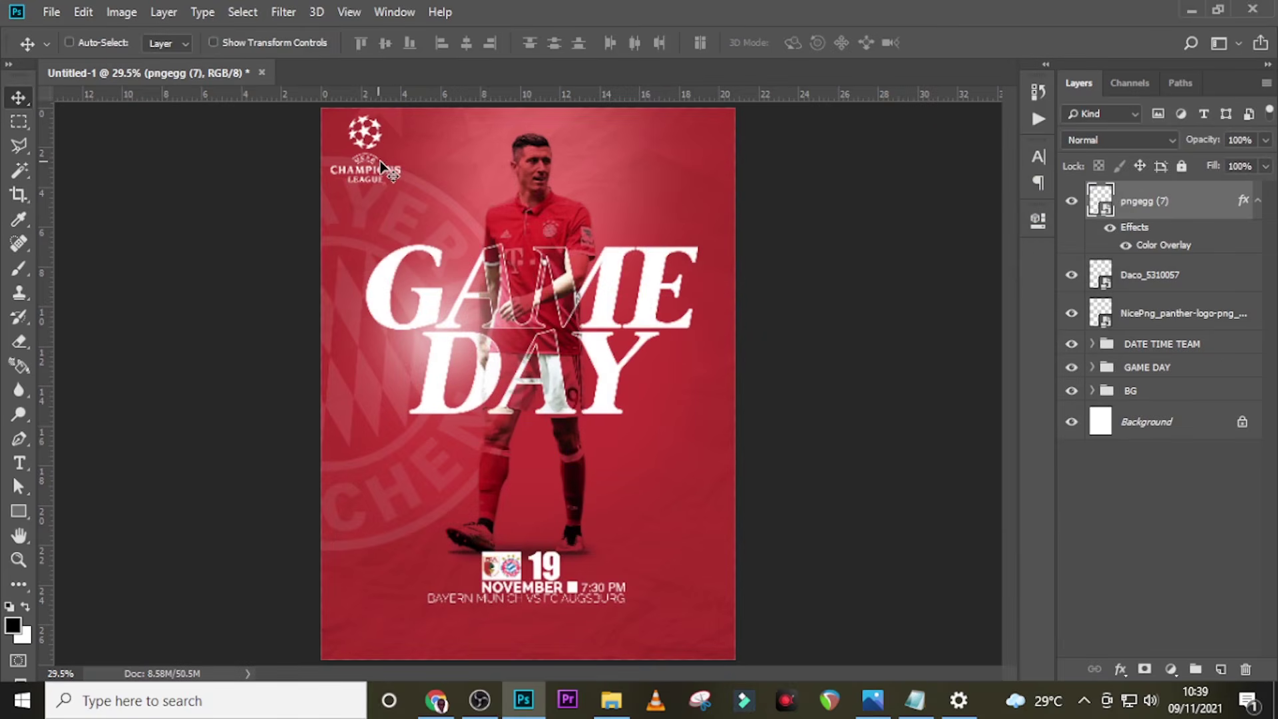
click(1256, 201)
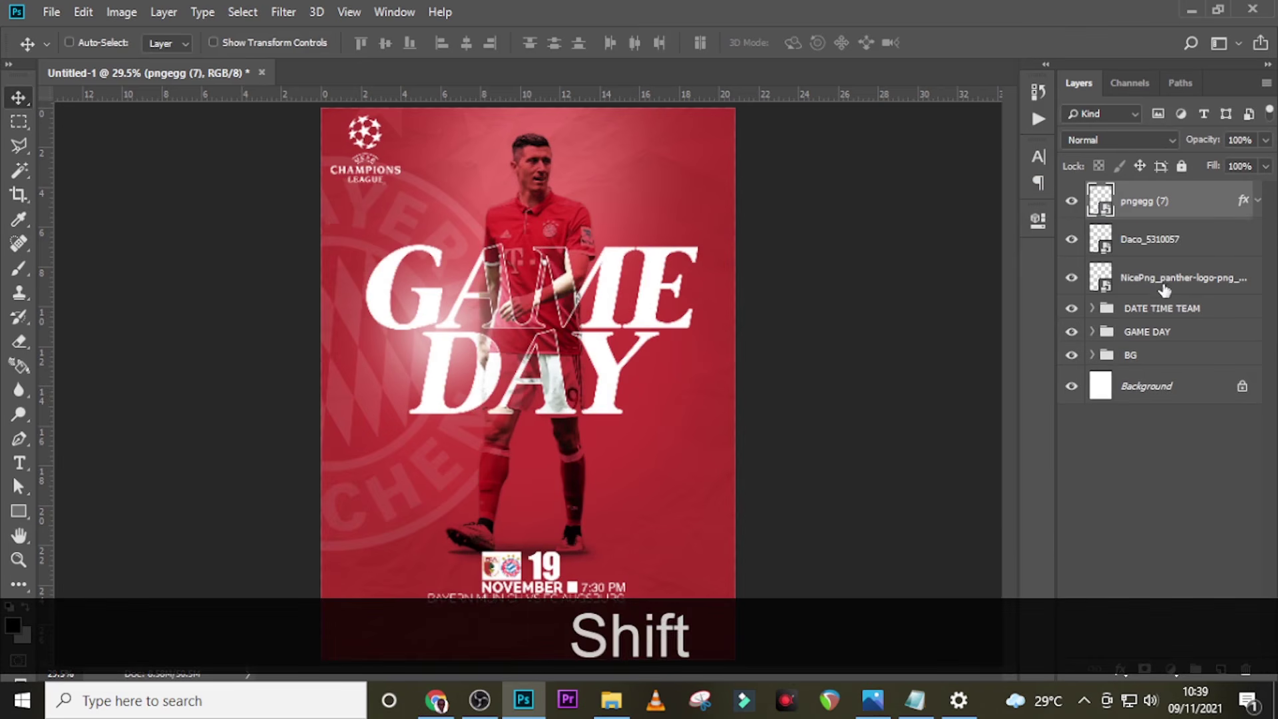
Group the three logo layers and name the group LOGOS.
shift+click(1156, 276)
key(ctrl+shift+g)
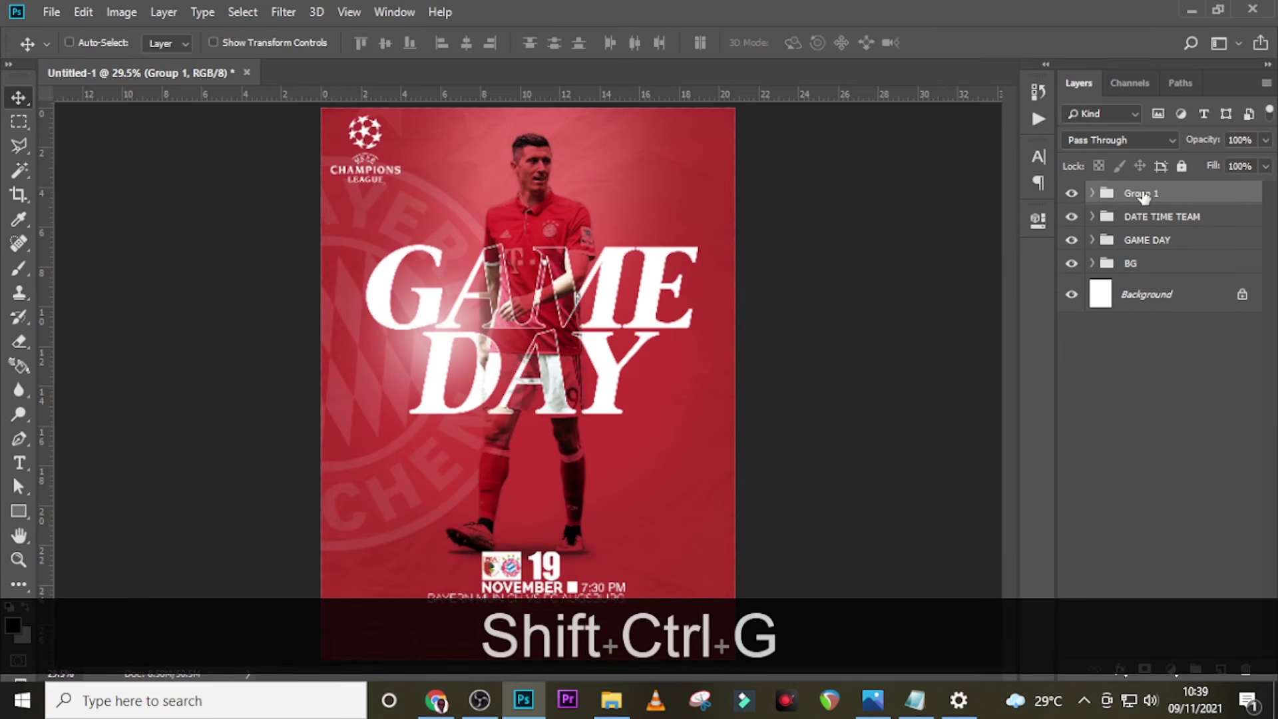
double_click(1143, 194)
text(LO)
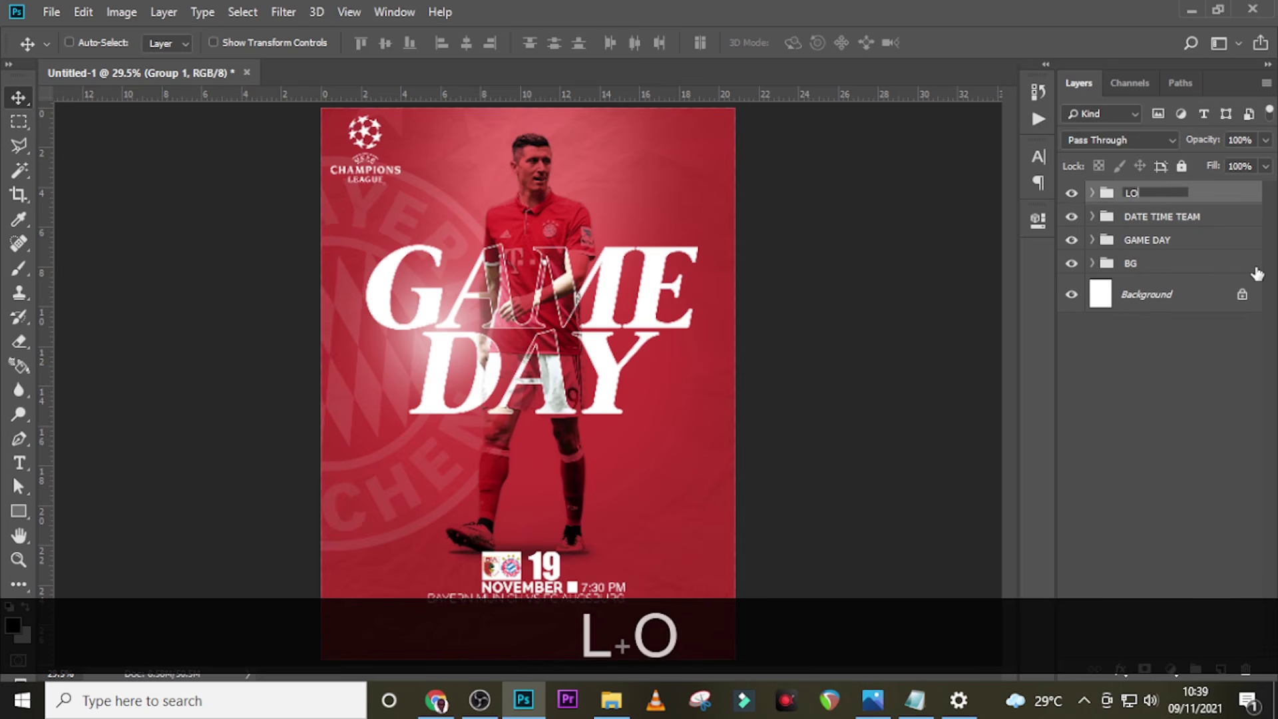
text(GOS)
key(Return)
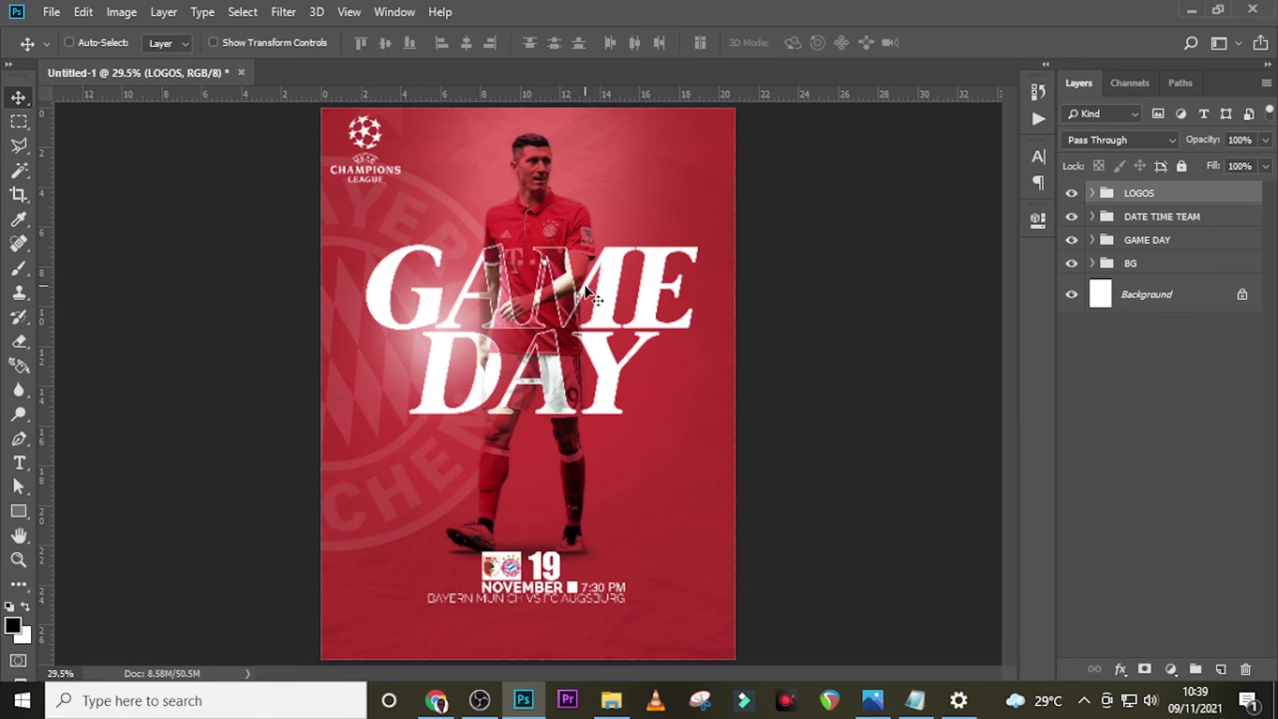
Copy the player's two-line name from U48.txt and paste it as a new text layer on the flyer.
key(t)
click(571, 414)
click(915, 699)
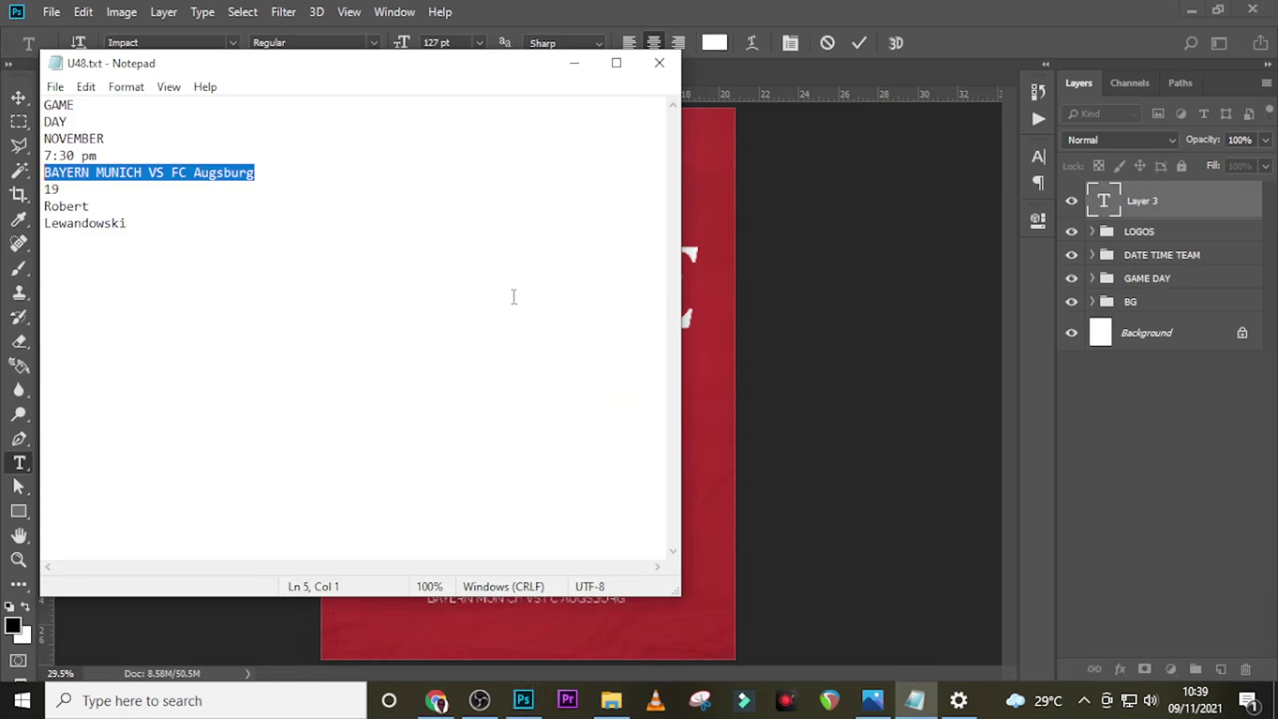
drag(160, 224, 45, 206)
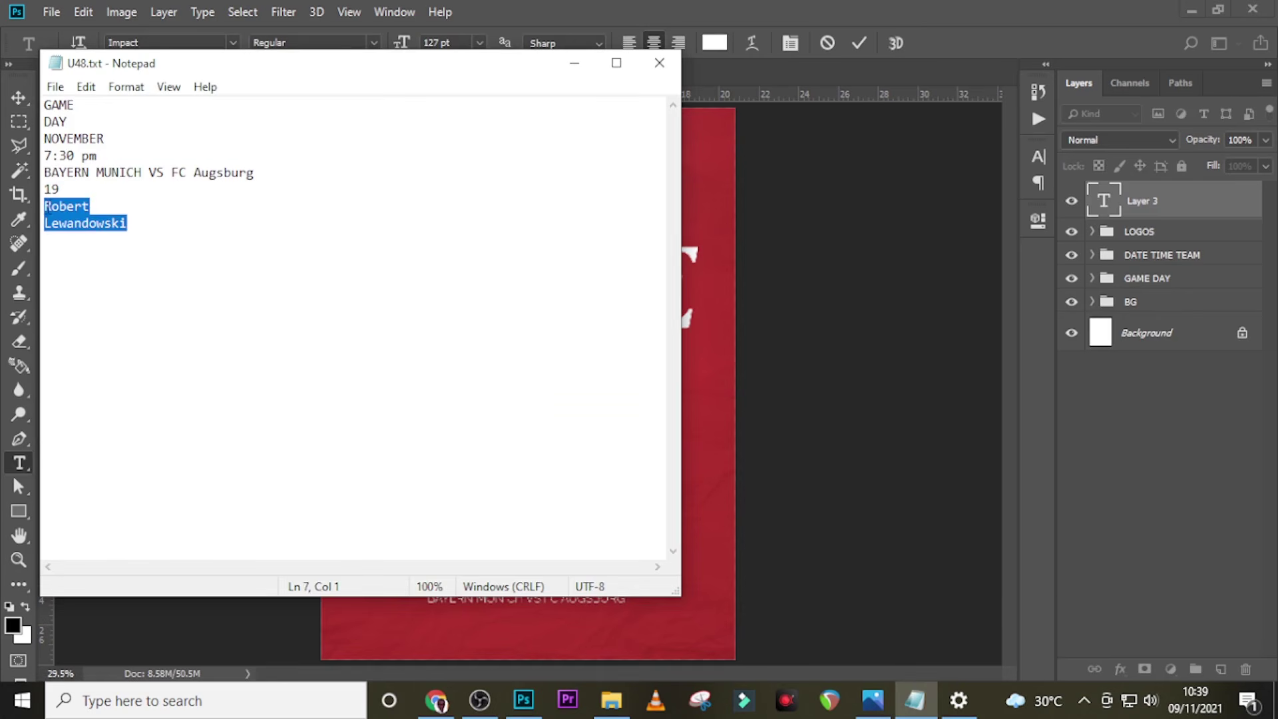
key(ctrl+c)
click(676, 8)
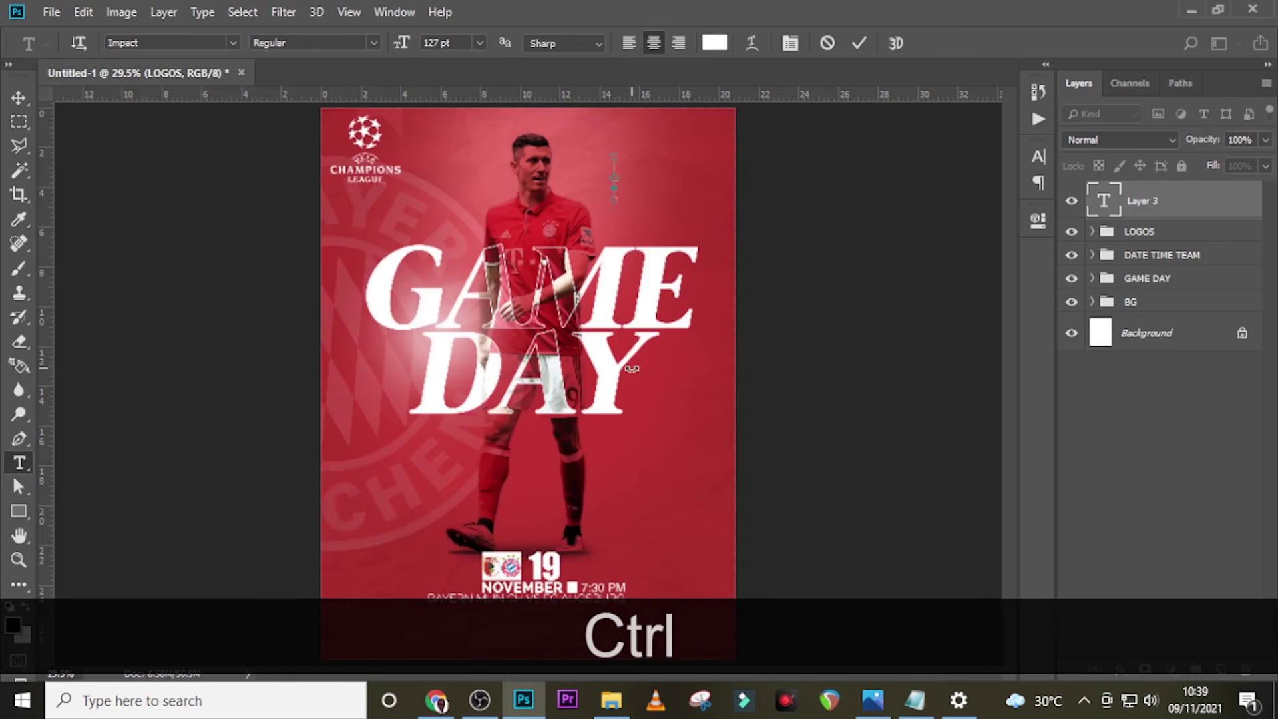
key(ctrl+v)
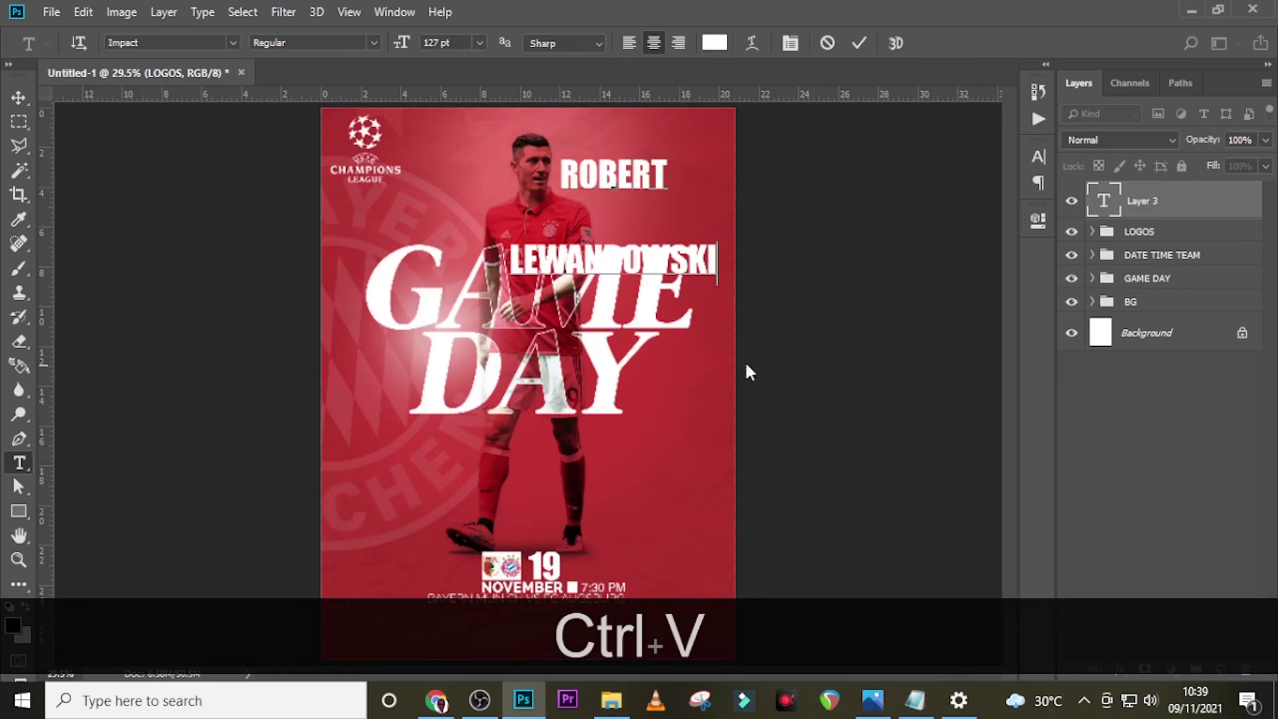
click(1138, 203)
Set the player's name text to the Sangharia font and turn off All Caps.
click(1038, 156)
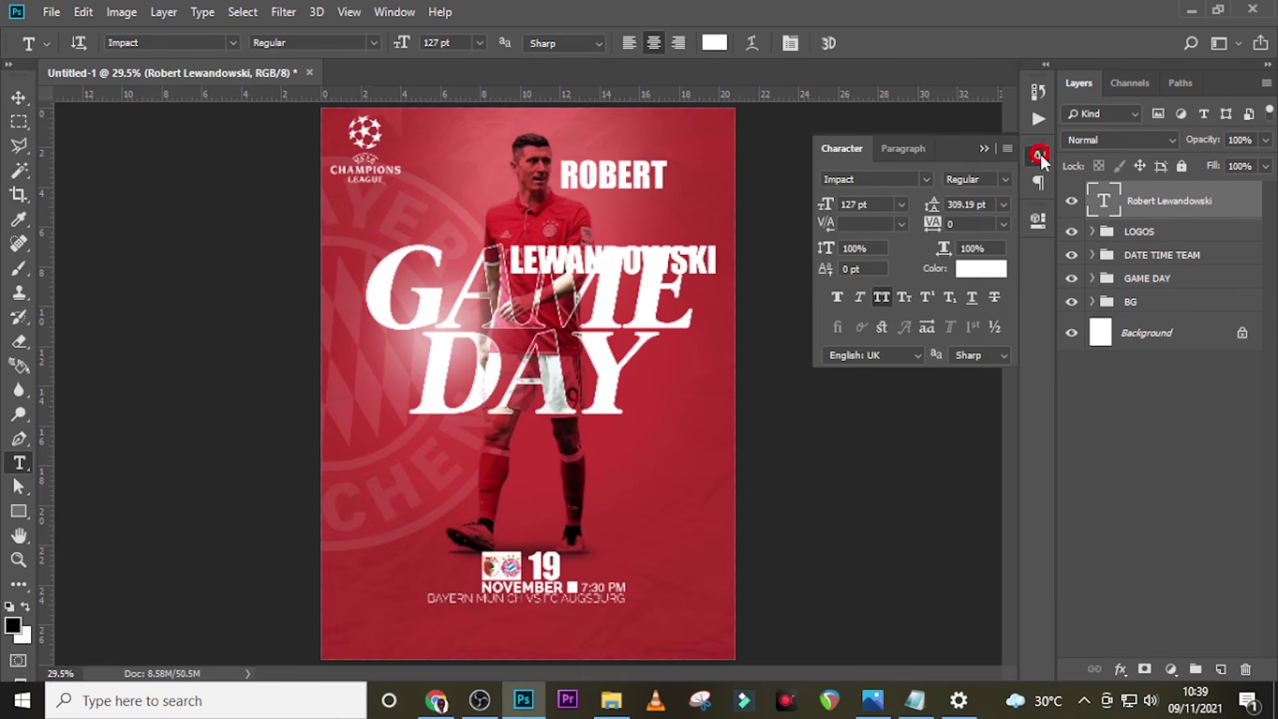
click(925, 183)
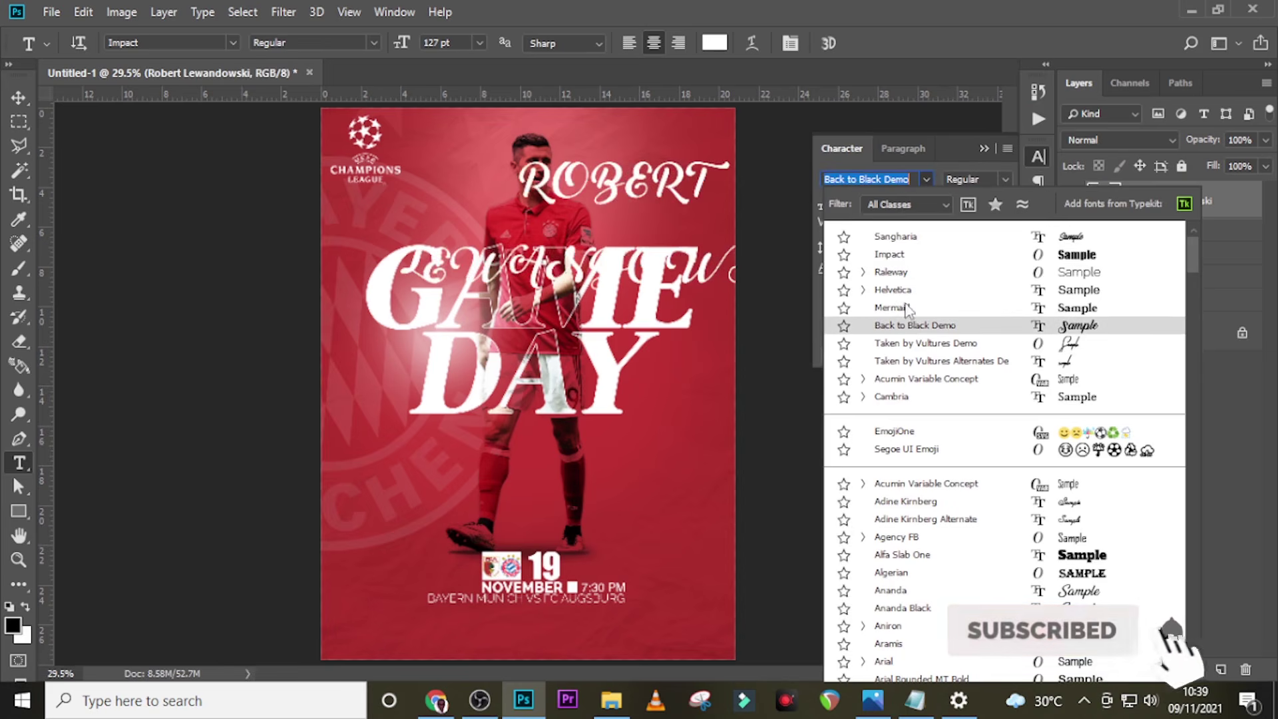
click(897, 236)
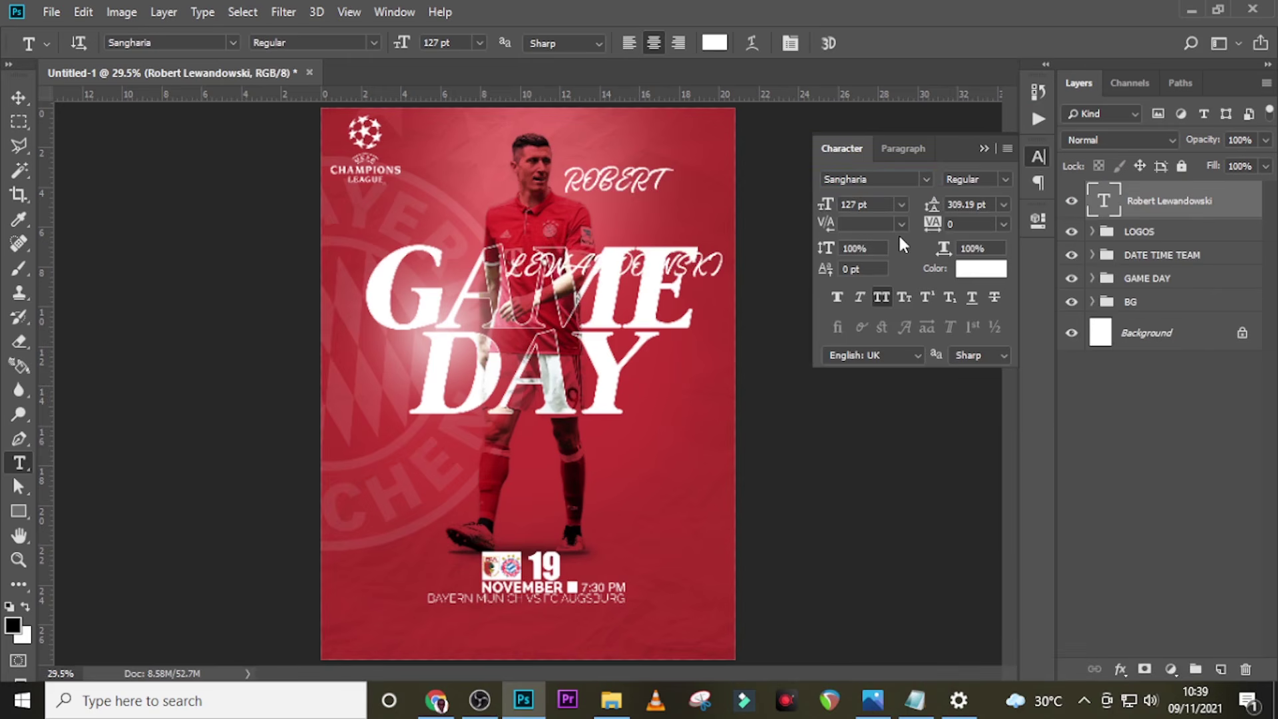
click(884, 295)
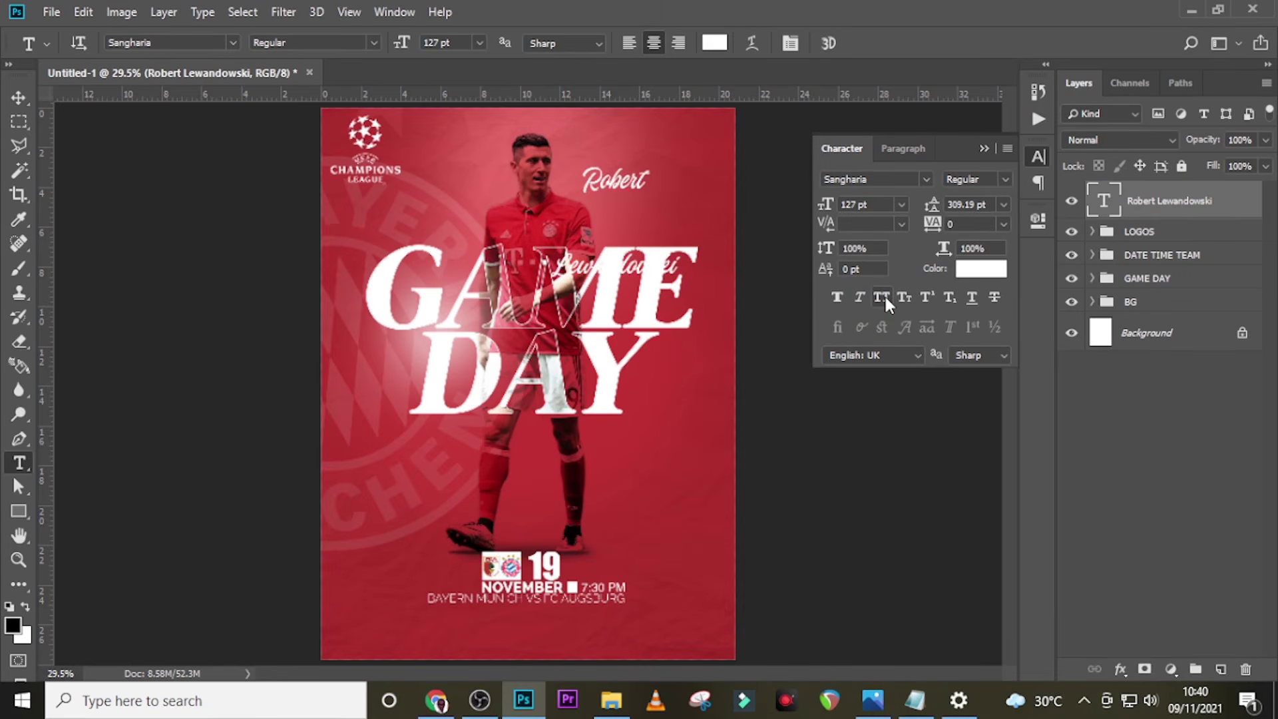
Set the player's name to a font size of 72.8 pt and leading of 56.19 pt.
click(880, 208)
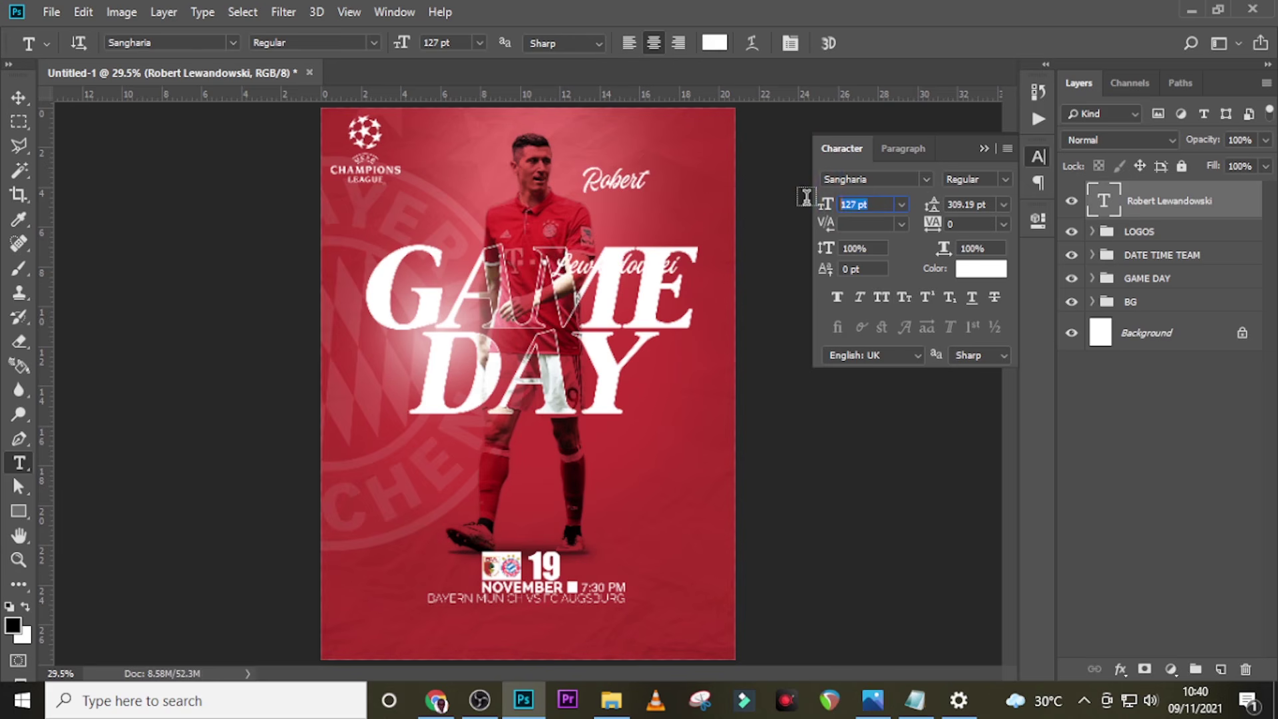
text(72.8)
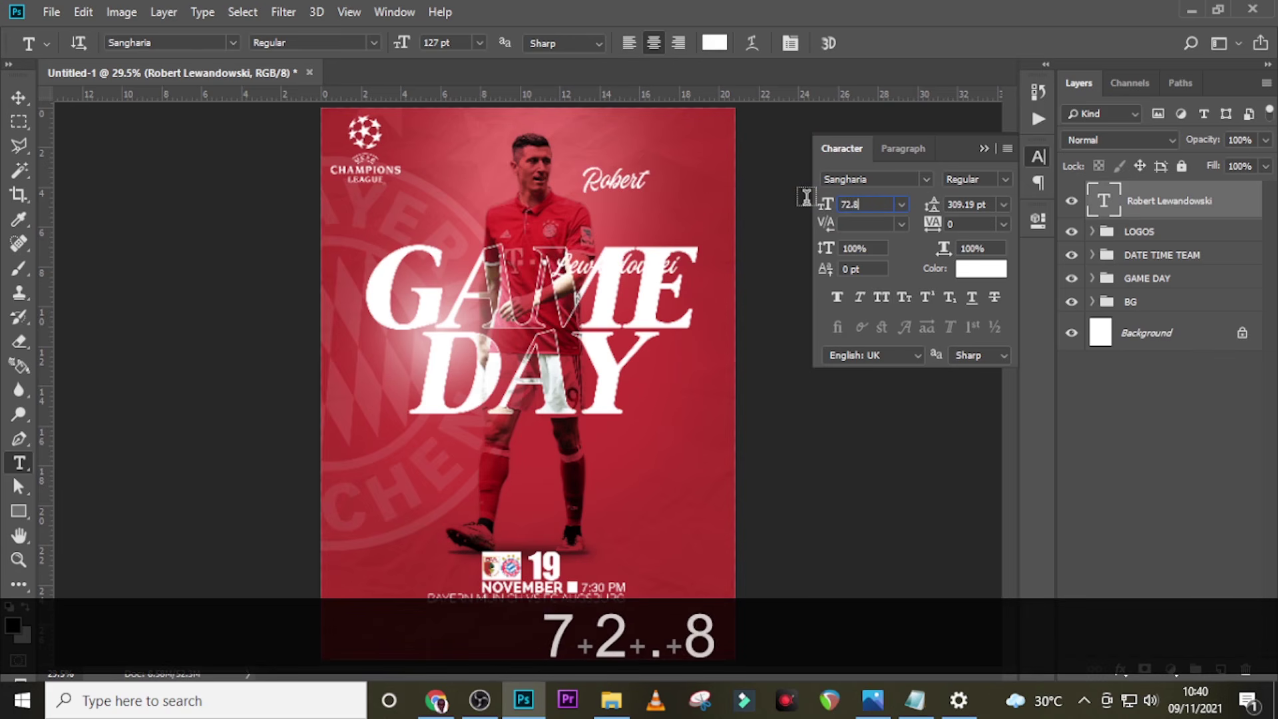
key(Return)
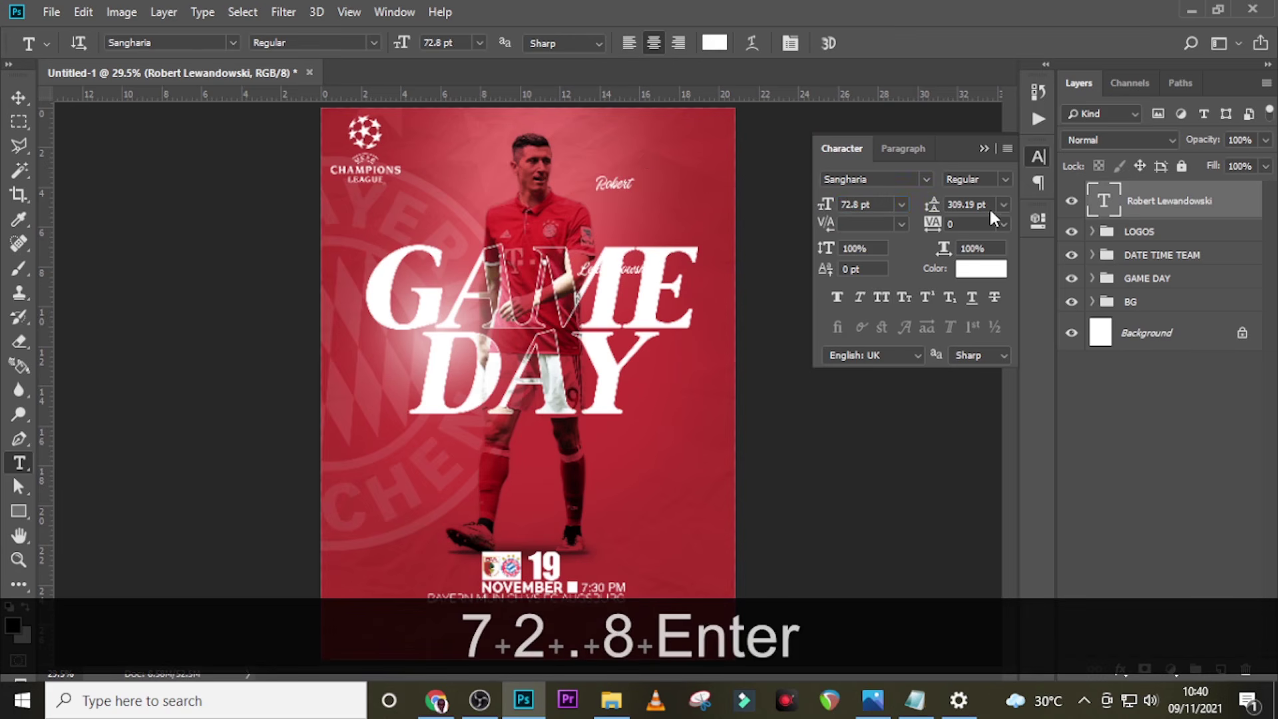
click(990, 205)
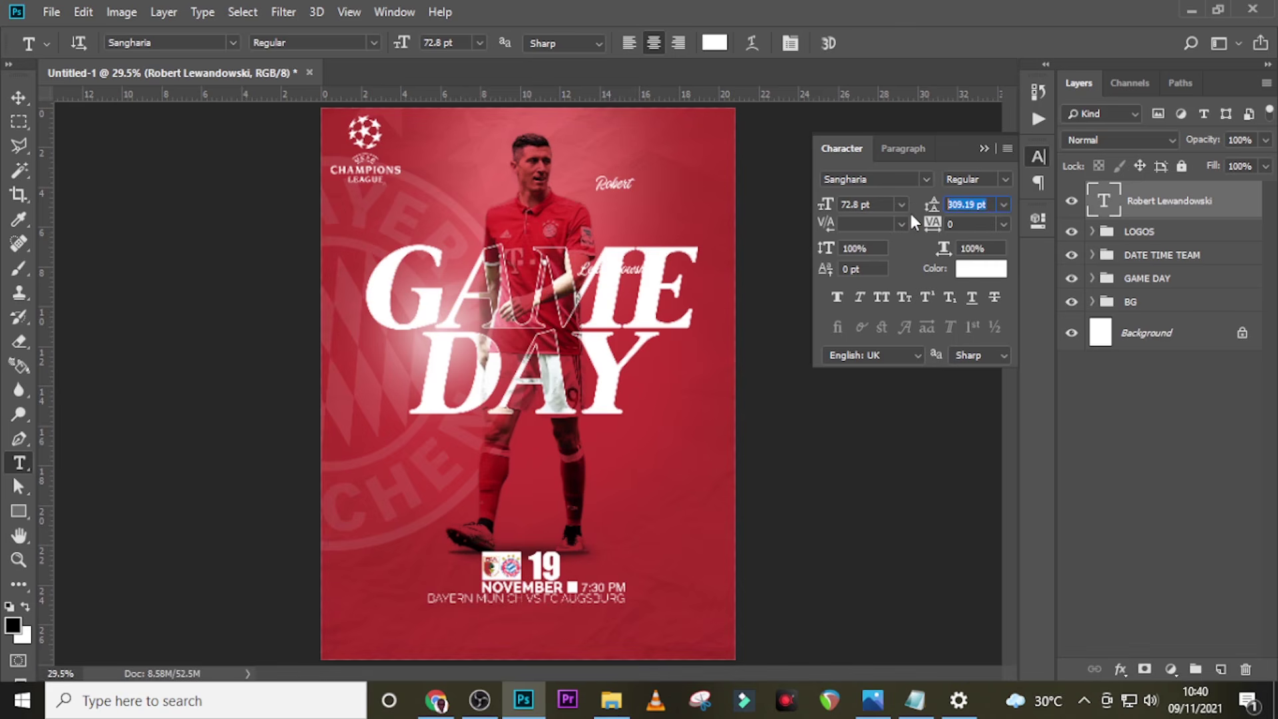
text(56.)
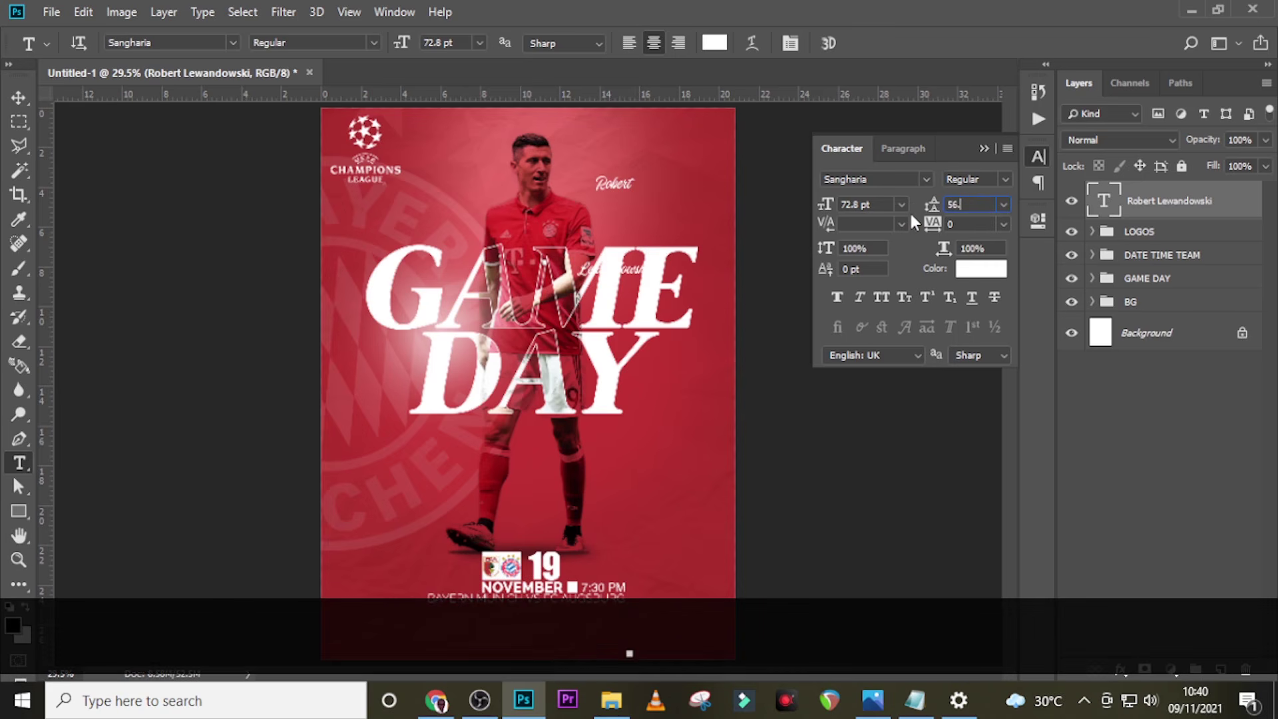
text(19)
key(Return)
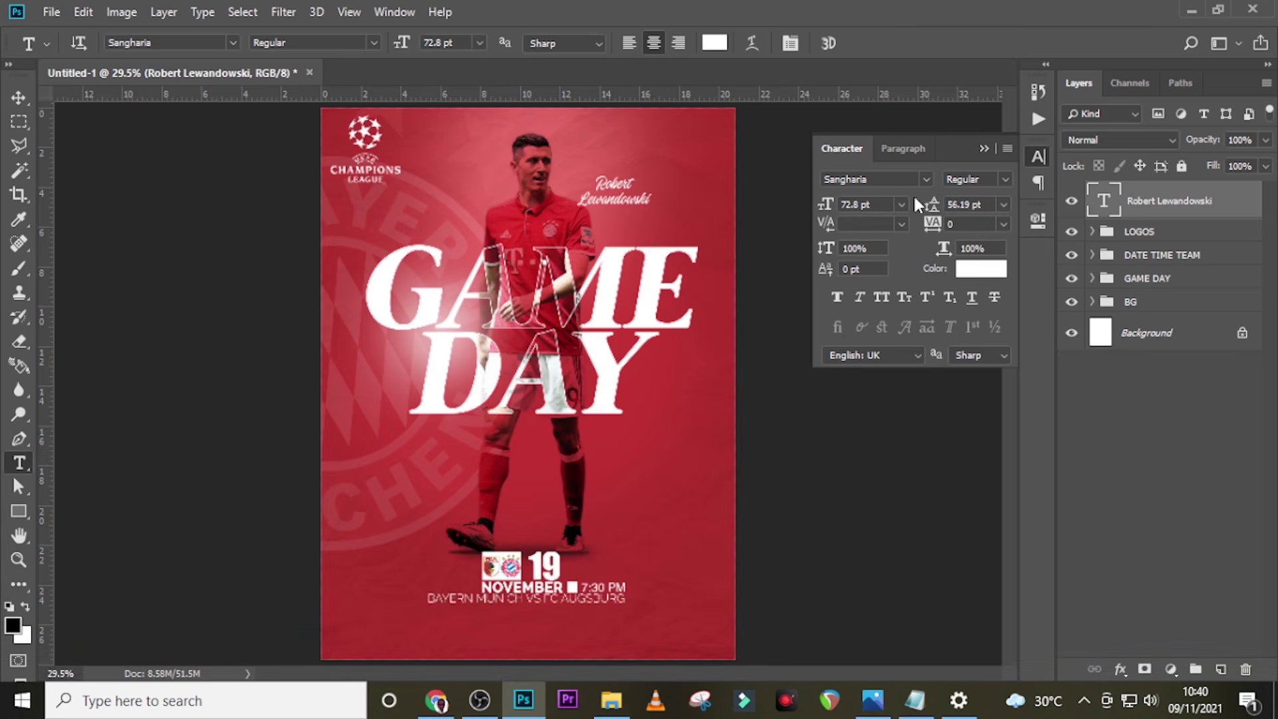
Left-align the player's name and move it beside his shoulder, just above the GAME title.
click(901, 149)
click(840, 181)
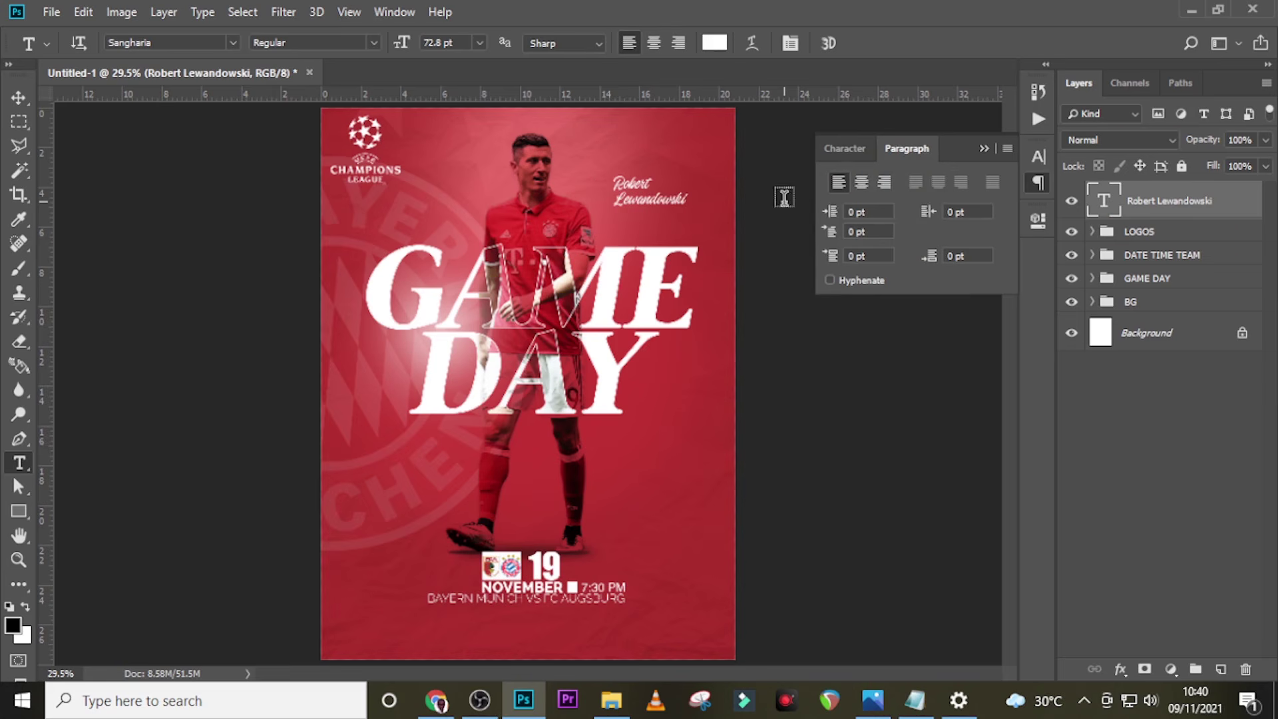
key(v)
drag(663, 193, 649, 203)
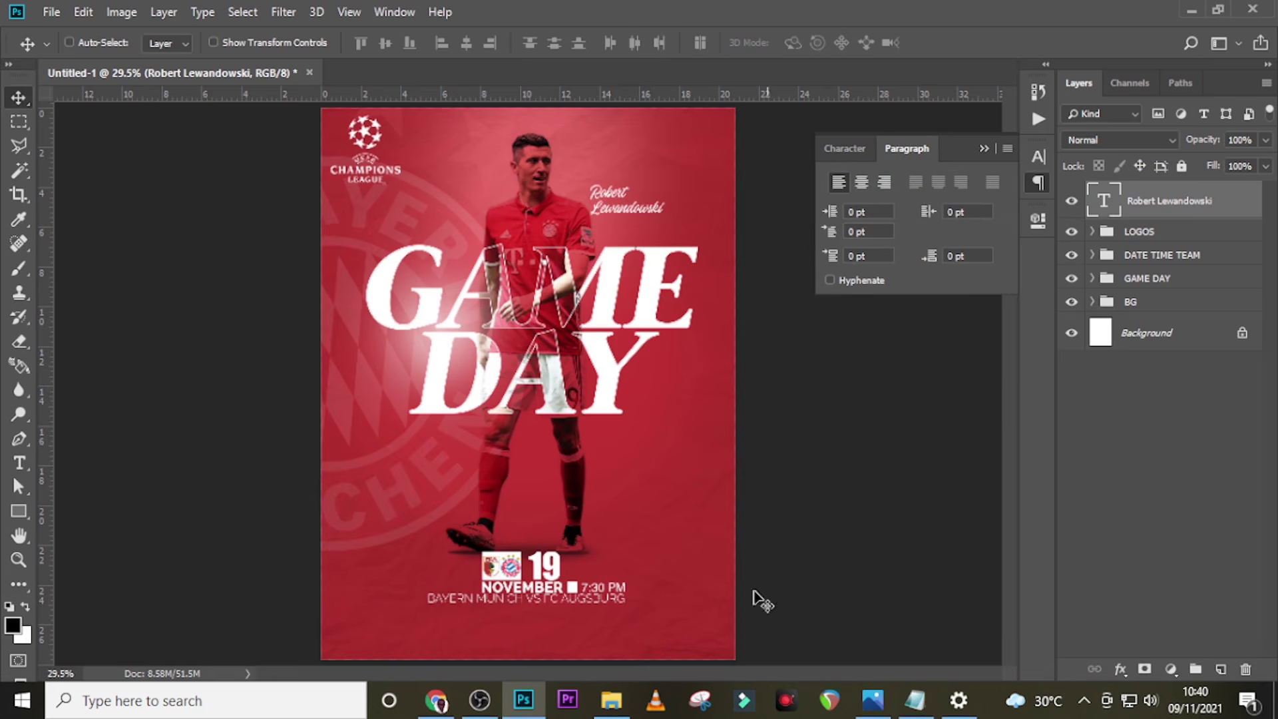
Place the arrow image 2037700.png, flip it horizontally, then rotate and shrink it to point at the player's name.
click(611, 700)
drag(211, 219, 552, 374)
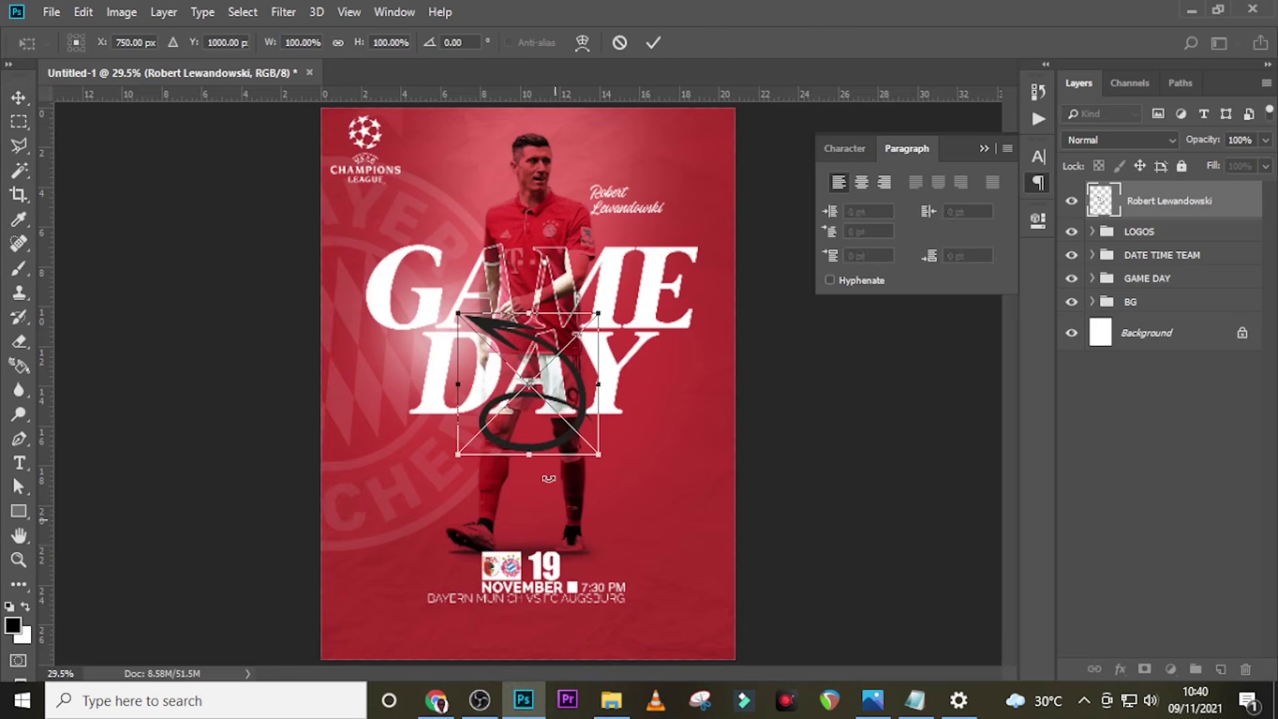
right_click(565, 393)
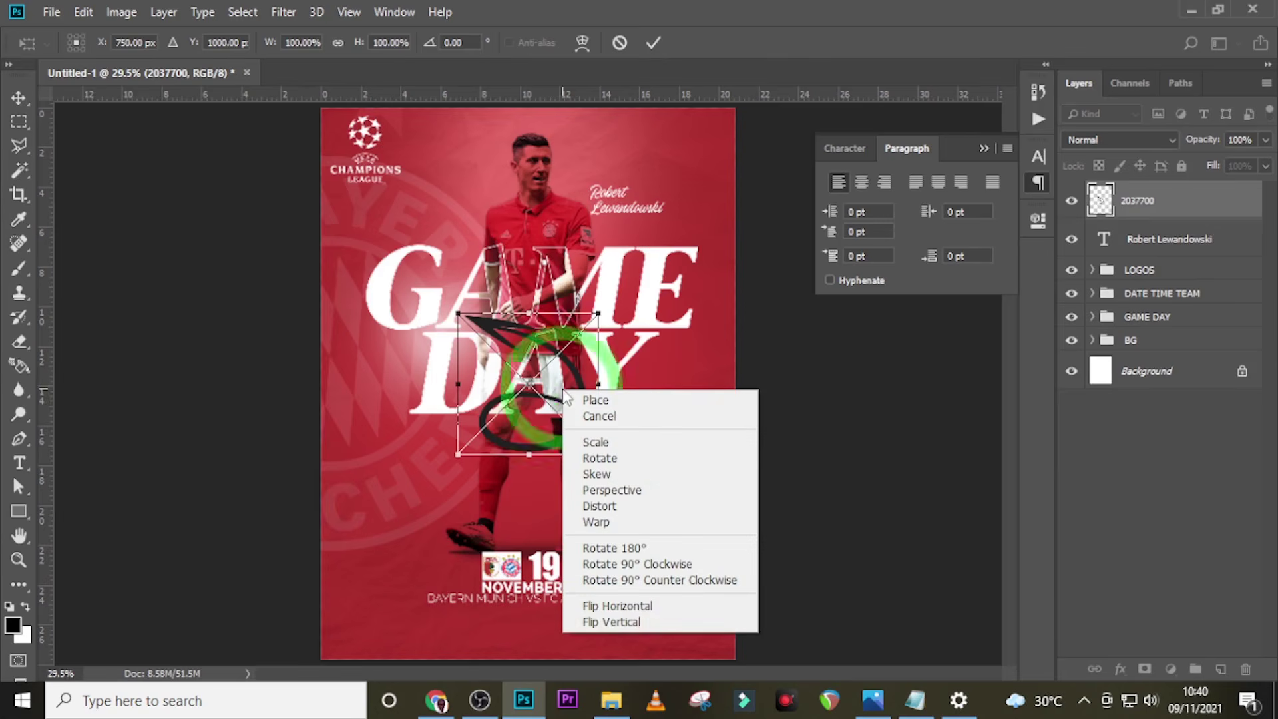
click(610, 609)
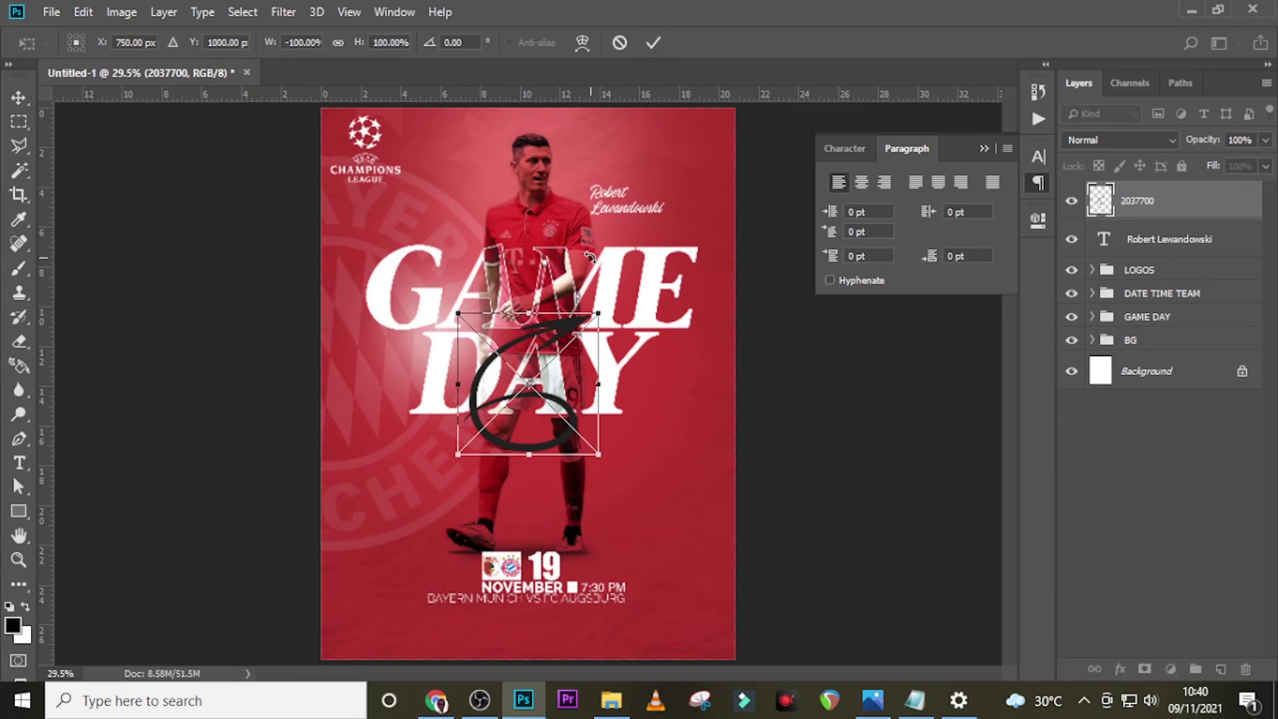
drag(590, 257, 561, 171)
key(alt+shift+Return)
Nudge the arrow four large steps right, closer to the player's name.
key(v)
key(shift+Right)
key(shift+Right)
key(shift+Right)
key(shift+Right)
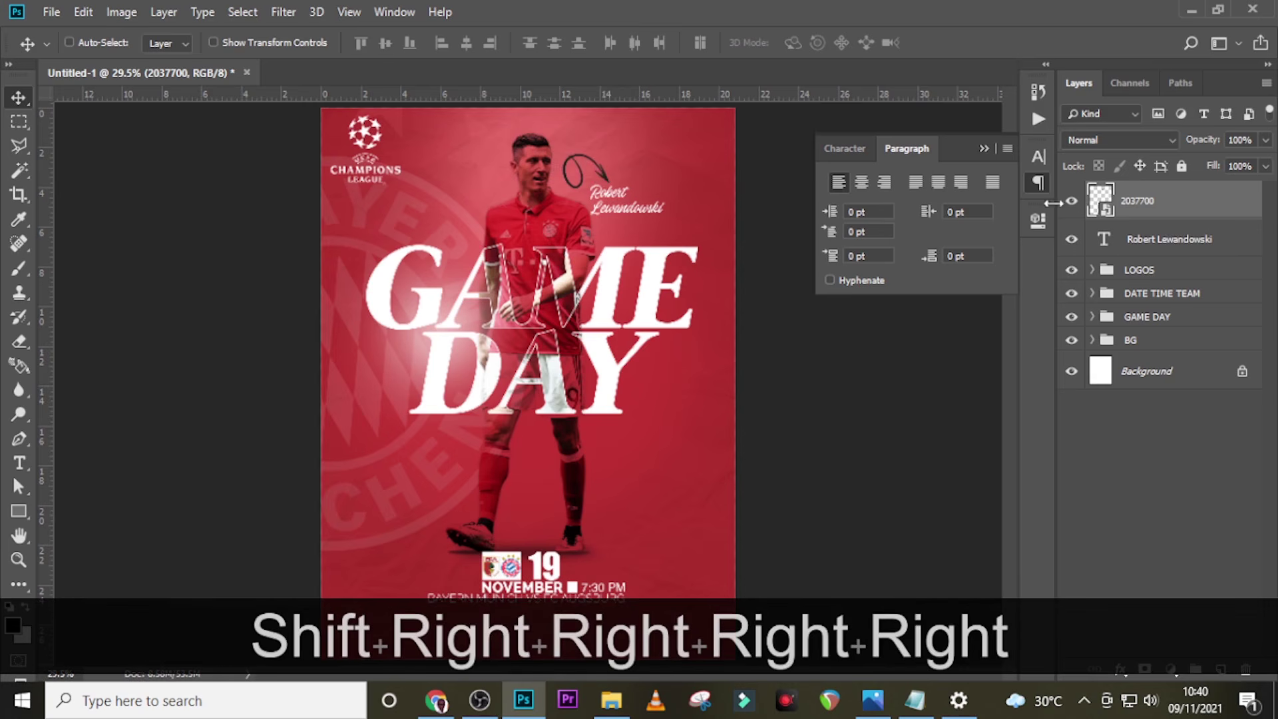
Give the arrow layer a white Color Overlay at 100% opacity and collapse its effects list.
double_click(1239, 213)
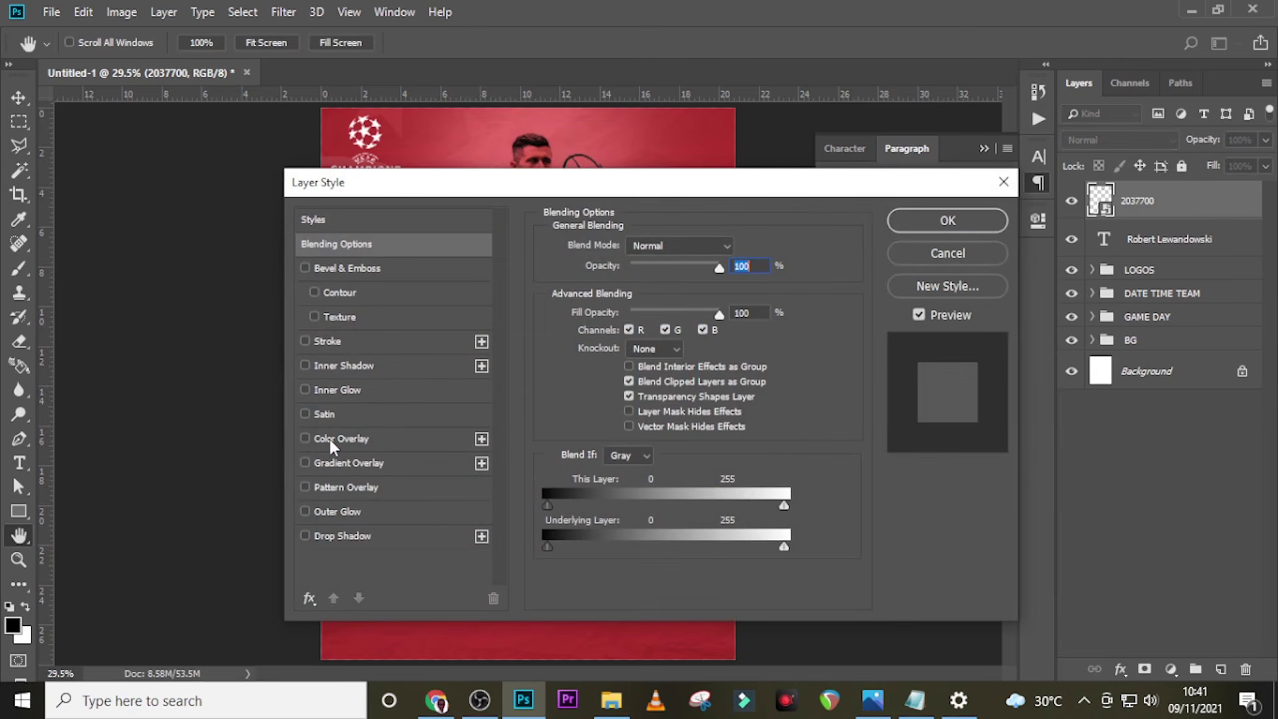
click(330, 439)
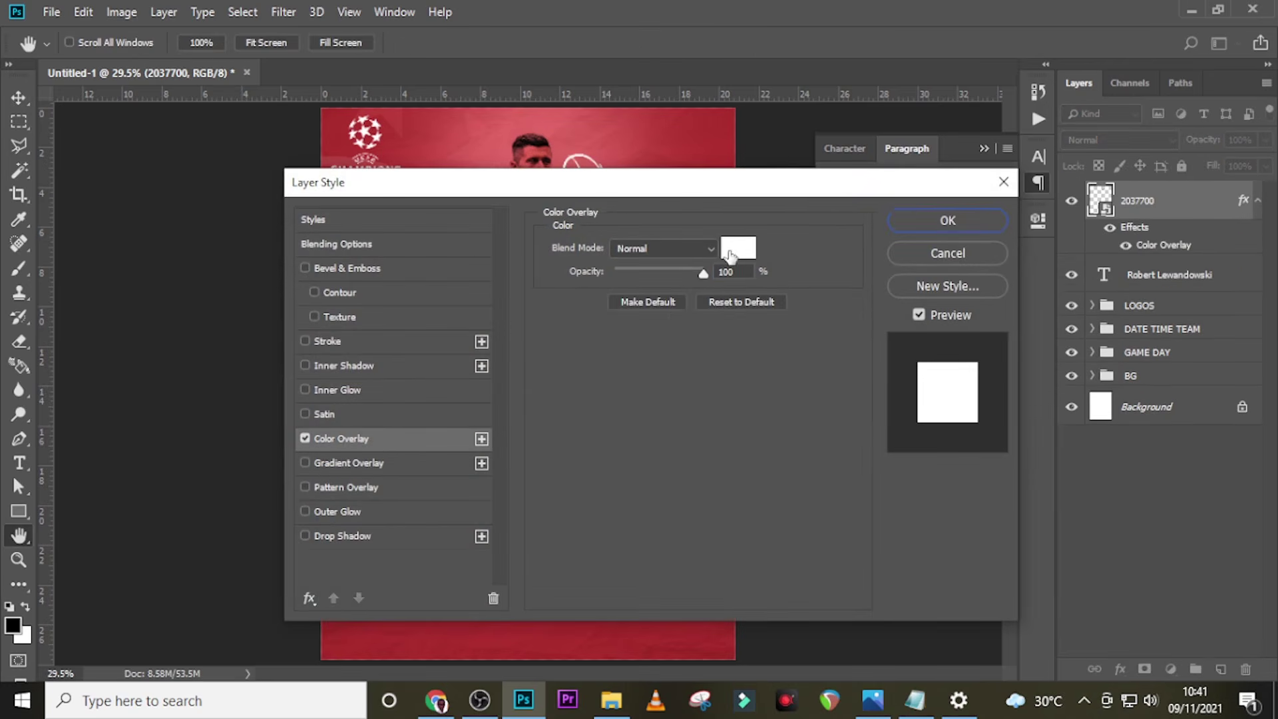
click(927, 220)
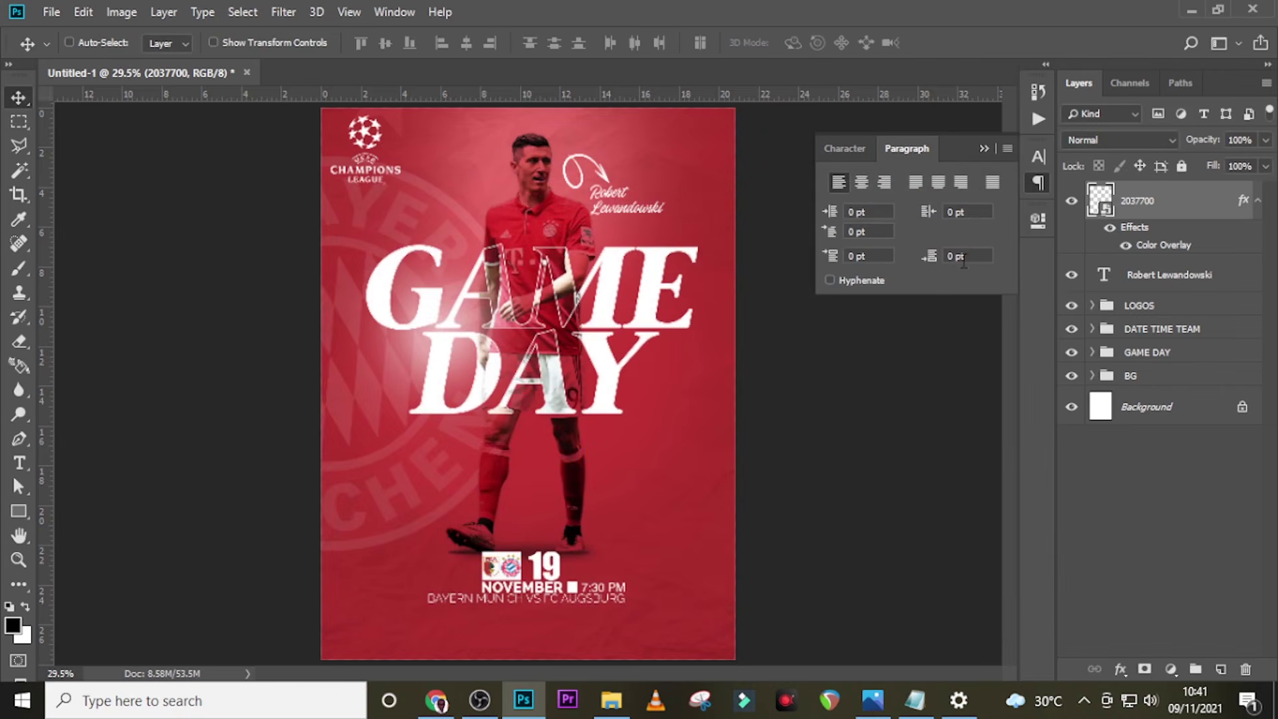
click(1258, 201)
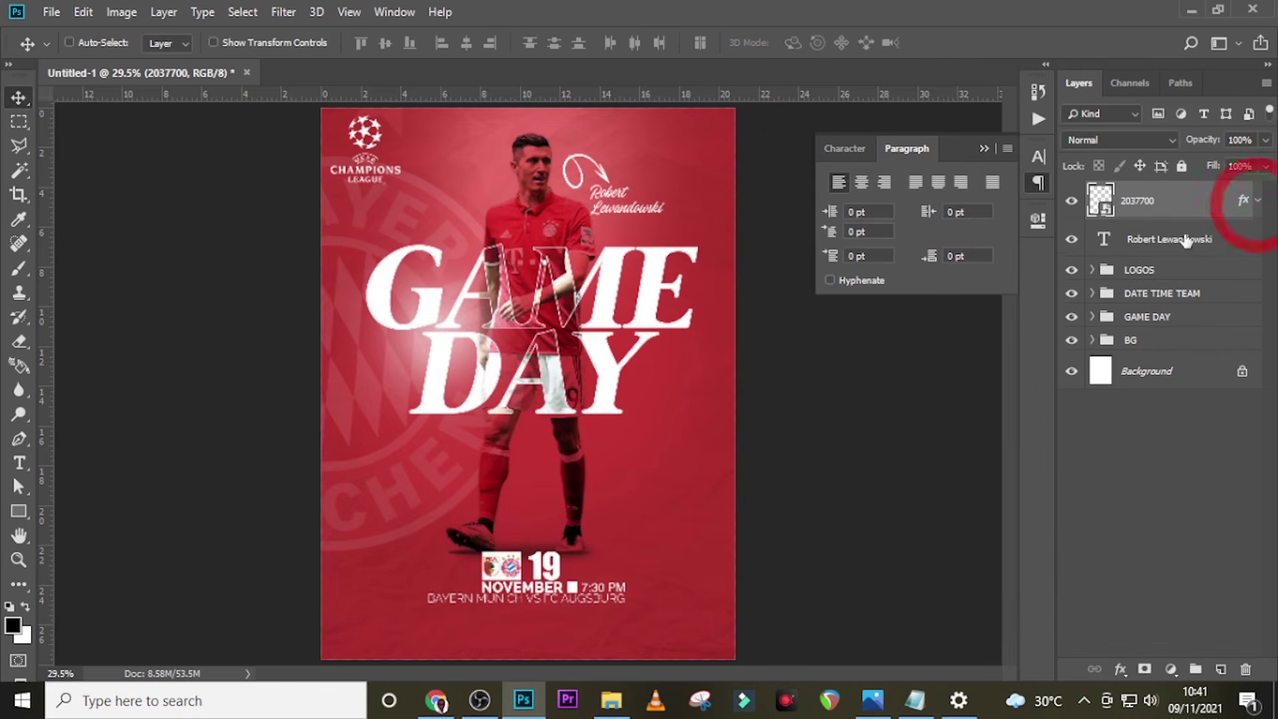
Group the arrow and player's name layers and name the group NAME.
ctrl+click(1181, 239)
key(ctrl+g)
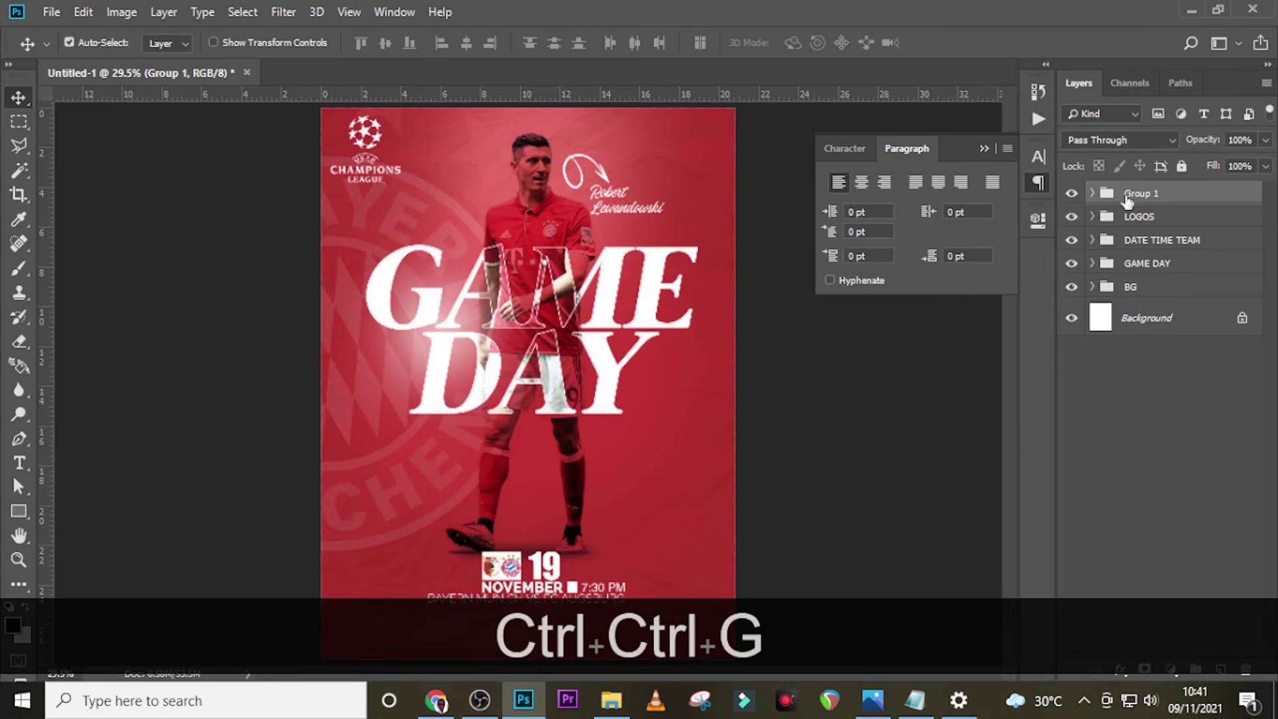
double_click(1130, 194)
text(NAME)
key(Return)
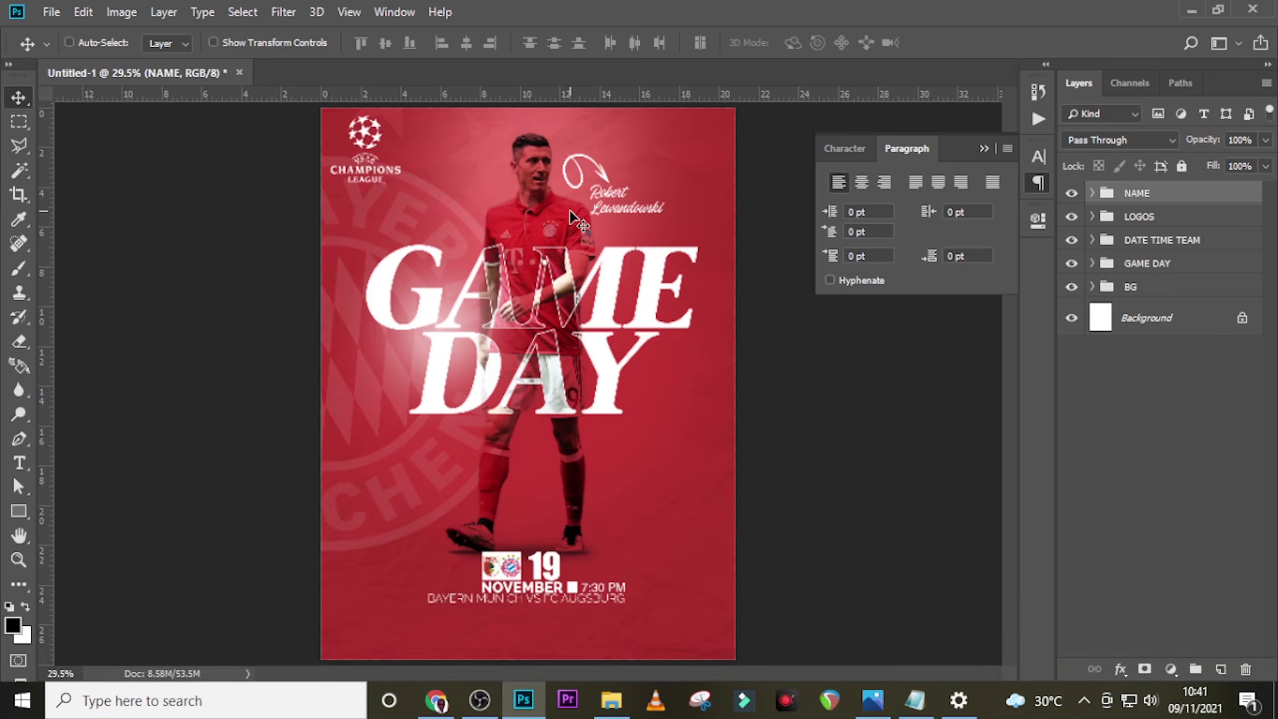
Place PikPng.com_white-dust-png_6036077.png directly above the BG group and move it up over the player's upper body.
key(ctrl+equal)
key(ctrl+equal)
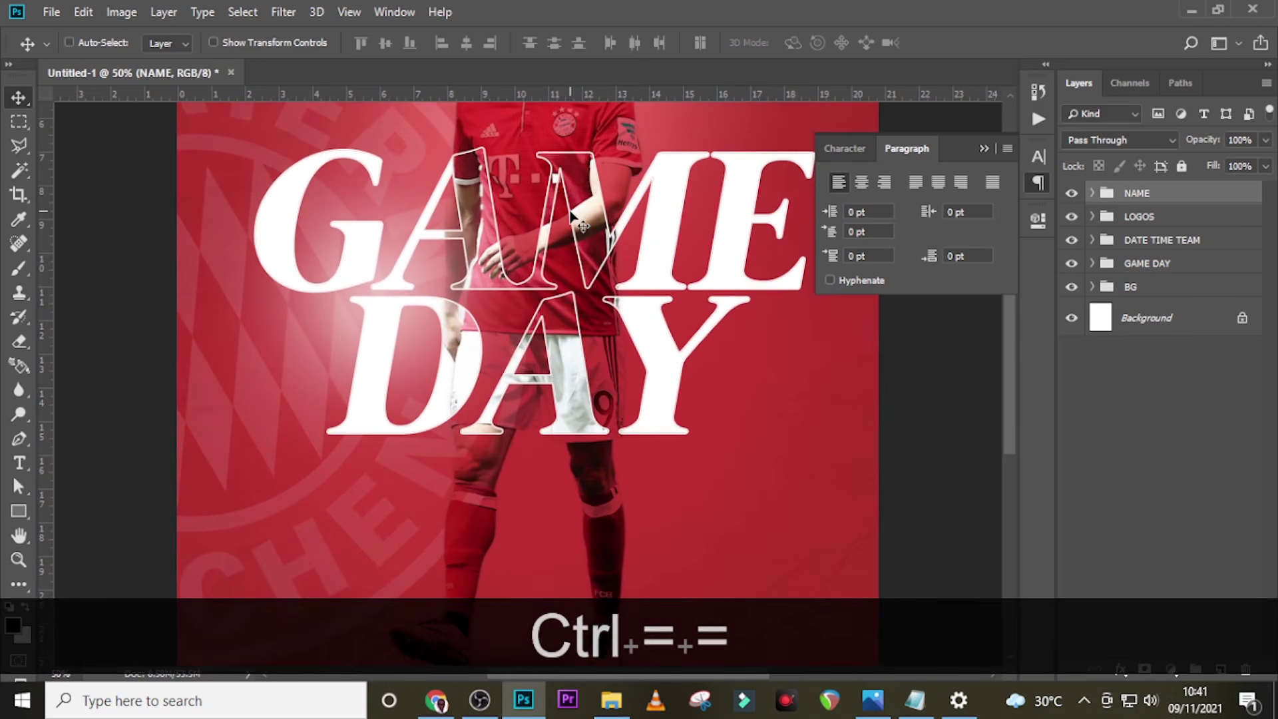
scroll(571, 213, up, 5)
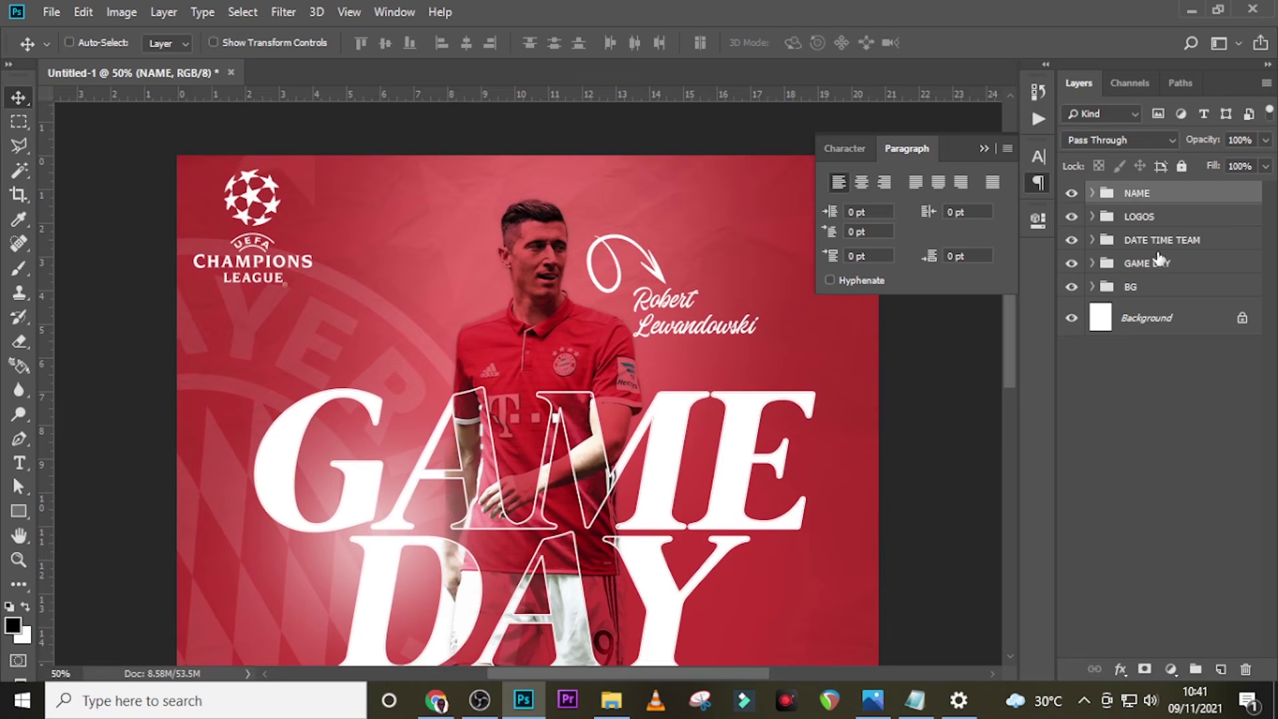
click(1138, 292)
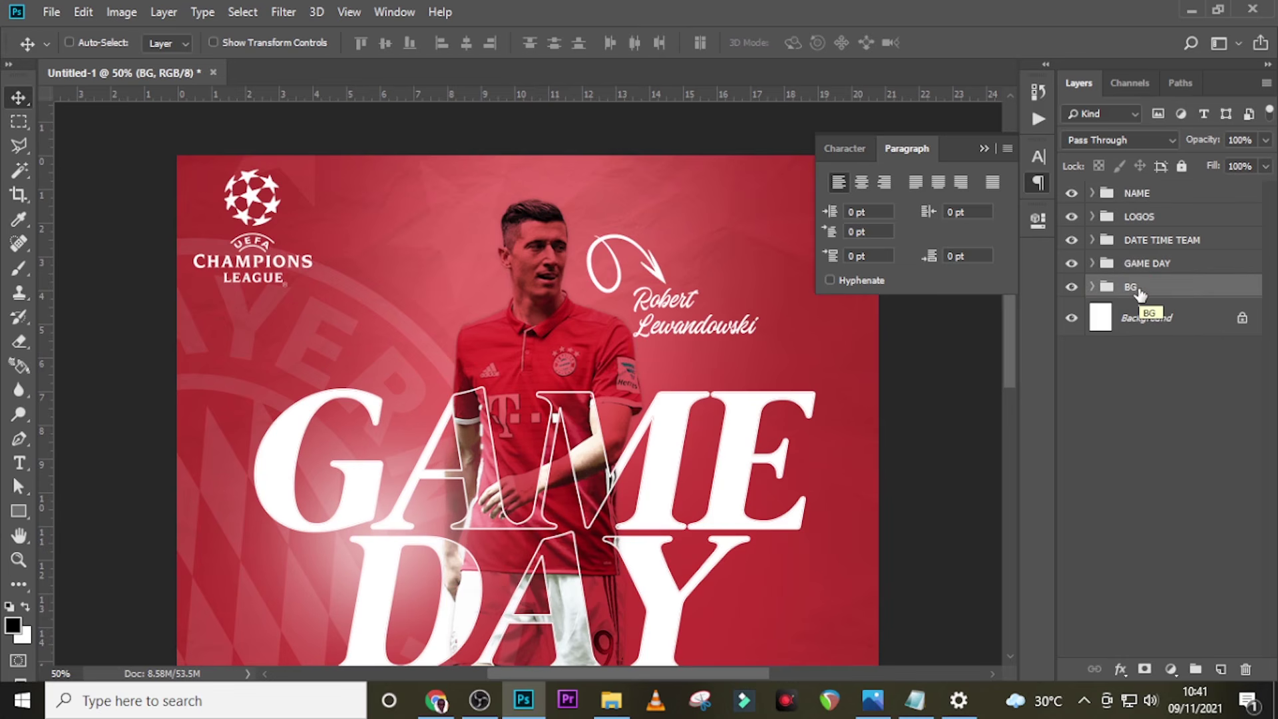
click(611, 700)
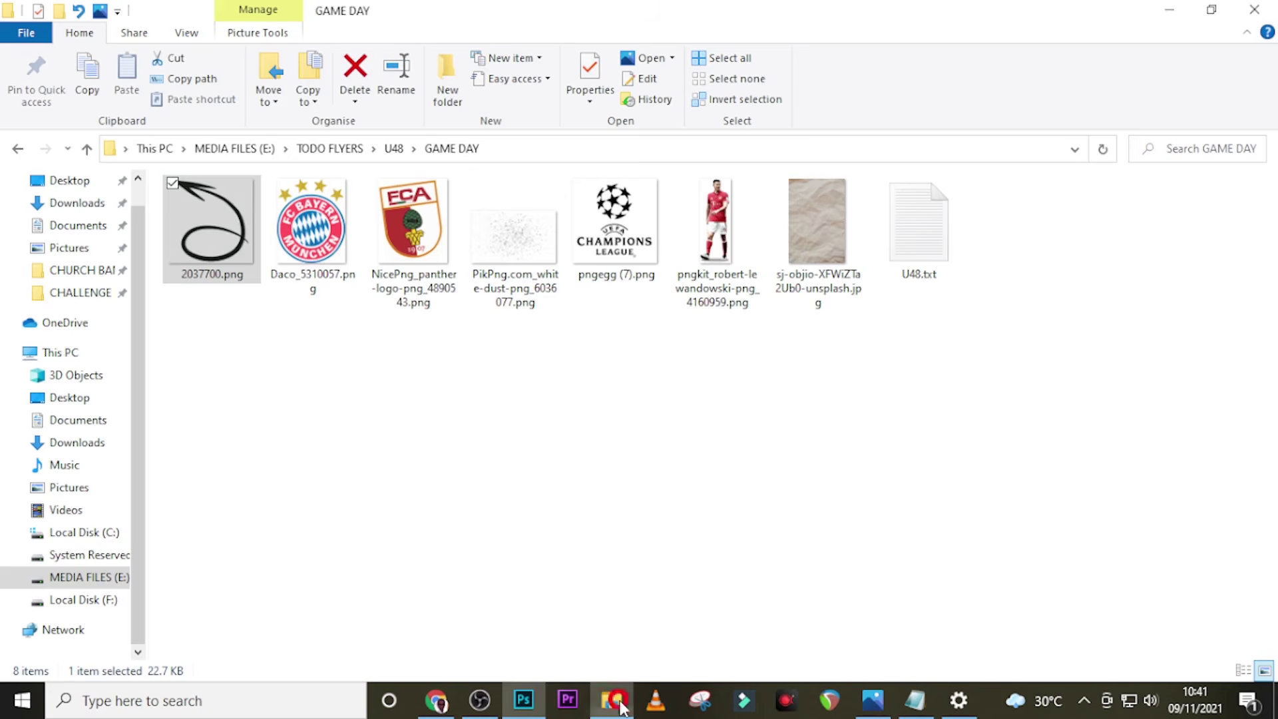
drag(518, 283, 550, 544)
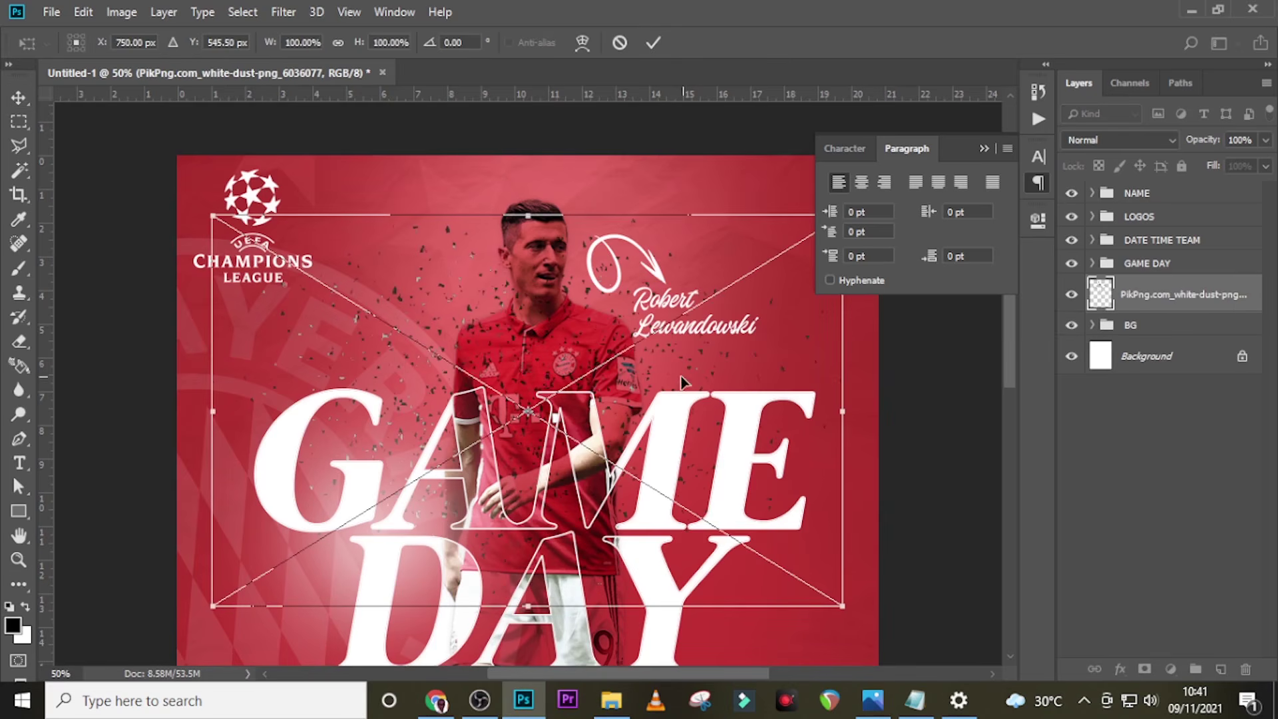
drag(727, 429, 720, 398)
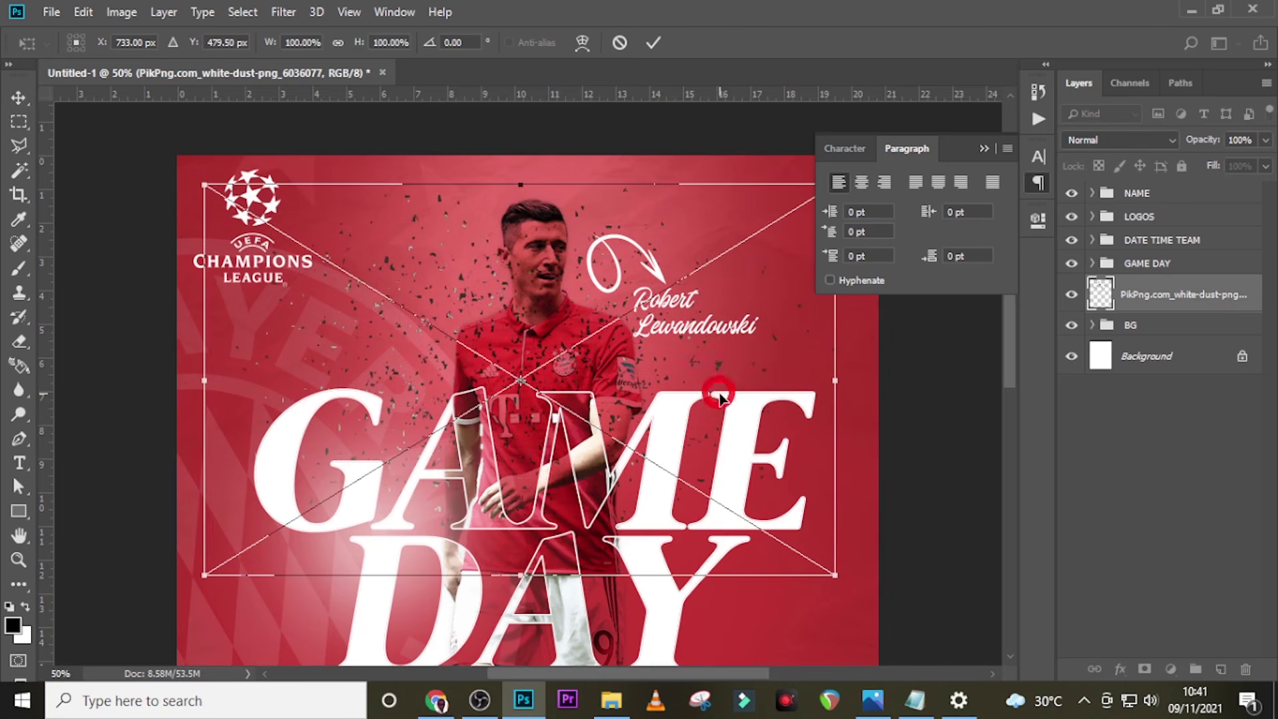
Rotate the placed dust image 90° clockwise, shift it slightly down, and commit the placement.
right_click(712, 423)
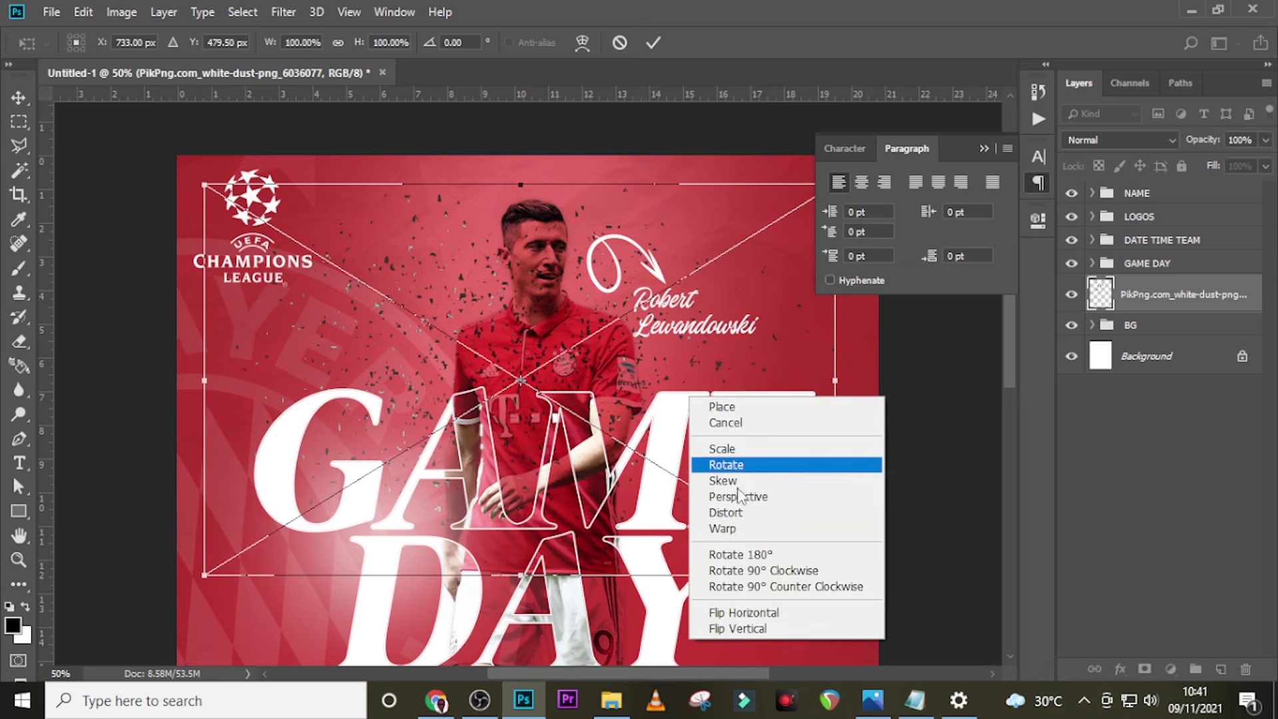
click(774, 577)
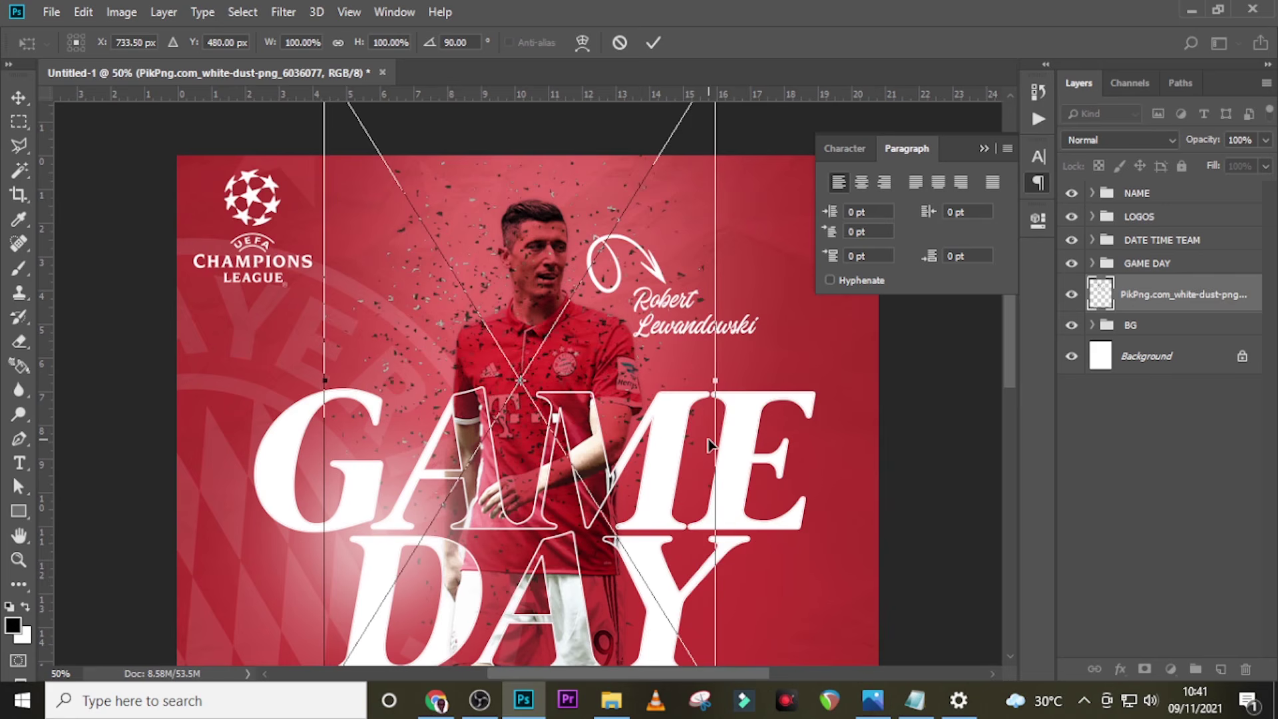
drag(710, 445, 717, 465)
key(Return)
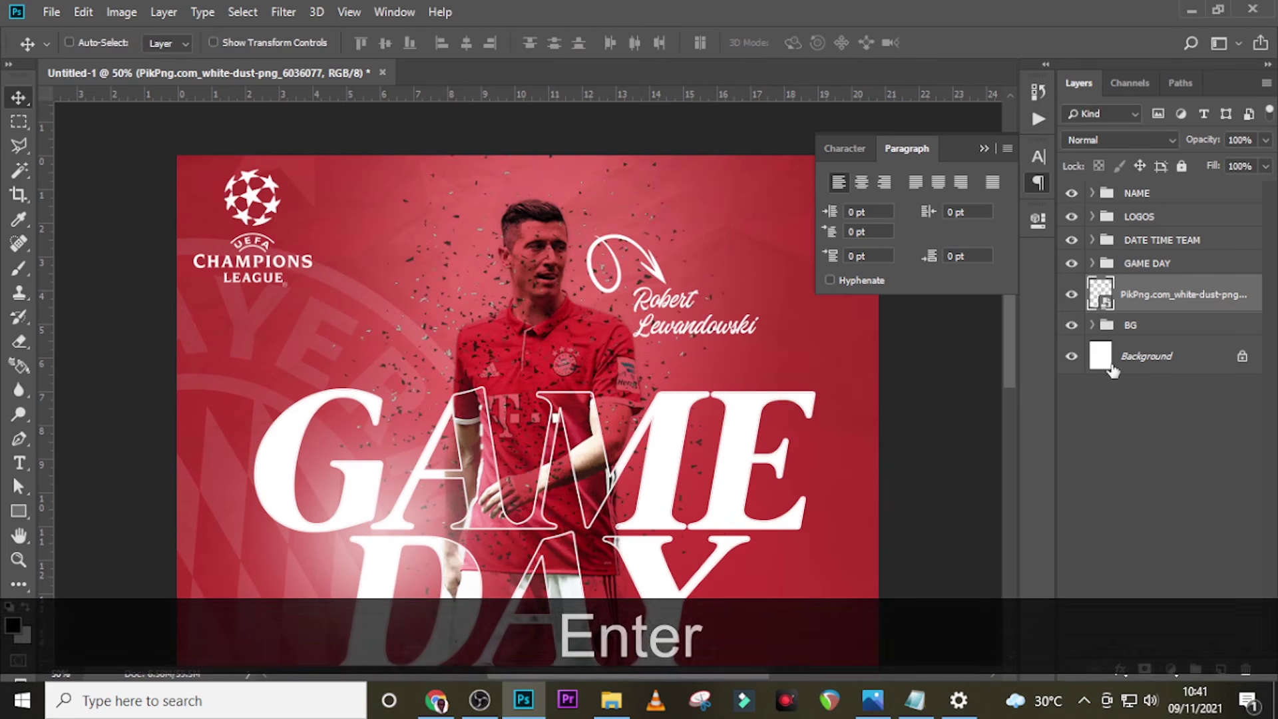
Set the white dust layer's blend mode to Screen and duplicate the layer.
click(1145, 140)
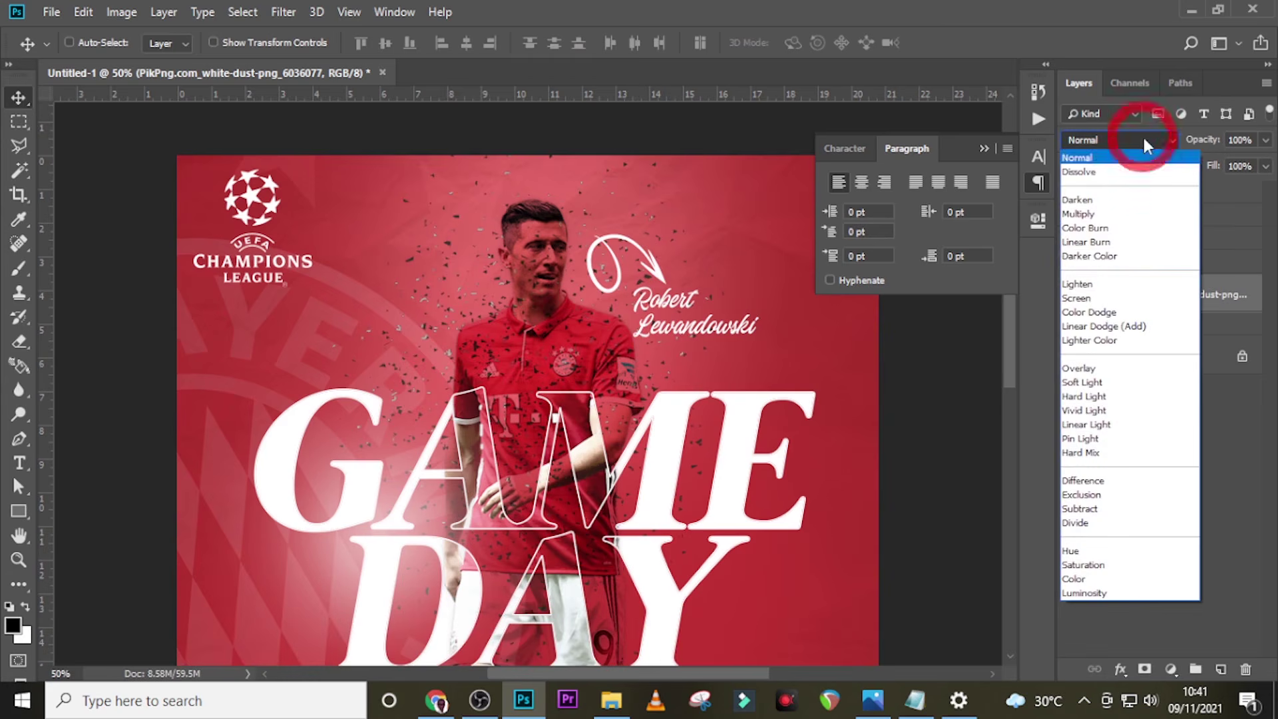
click(1091, 305)
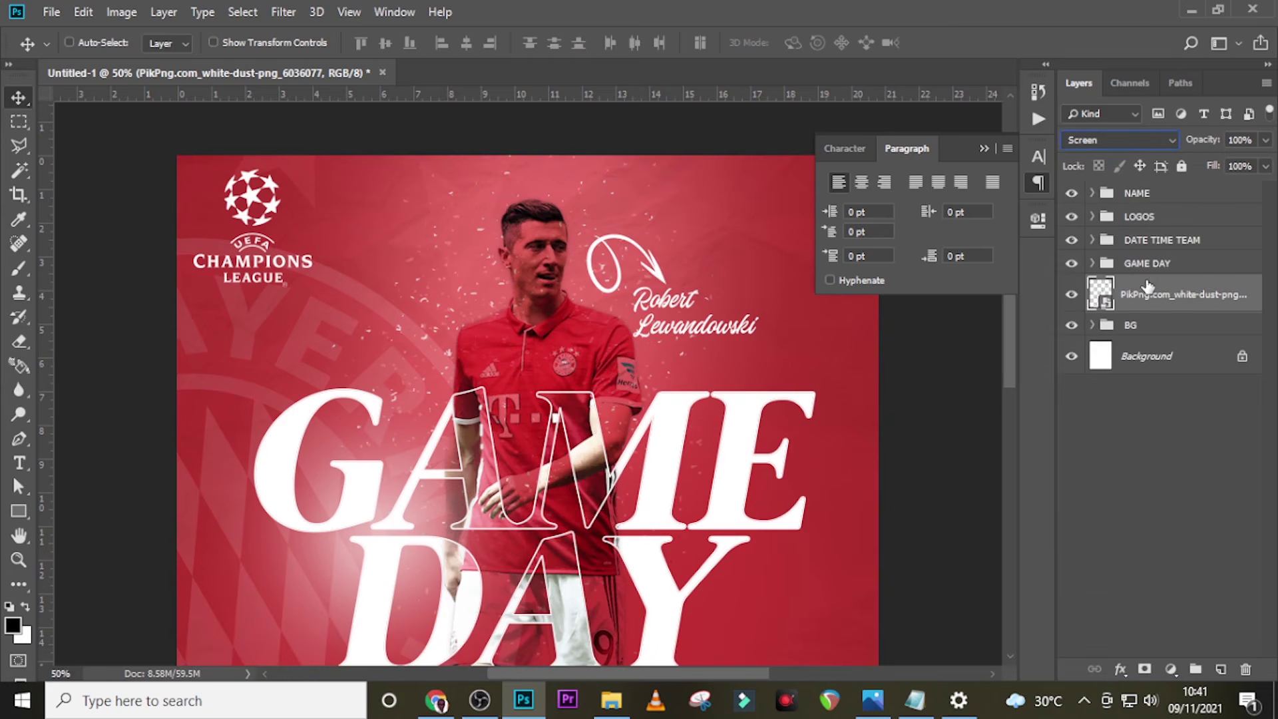
key(ctrl+j)
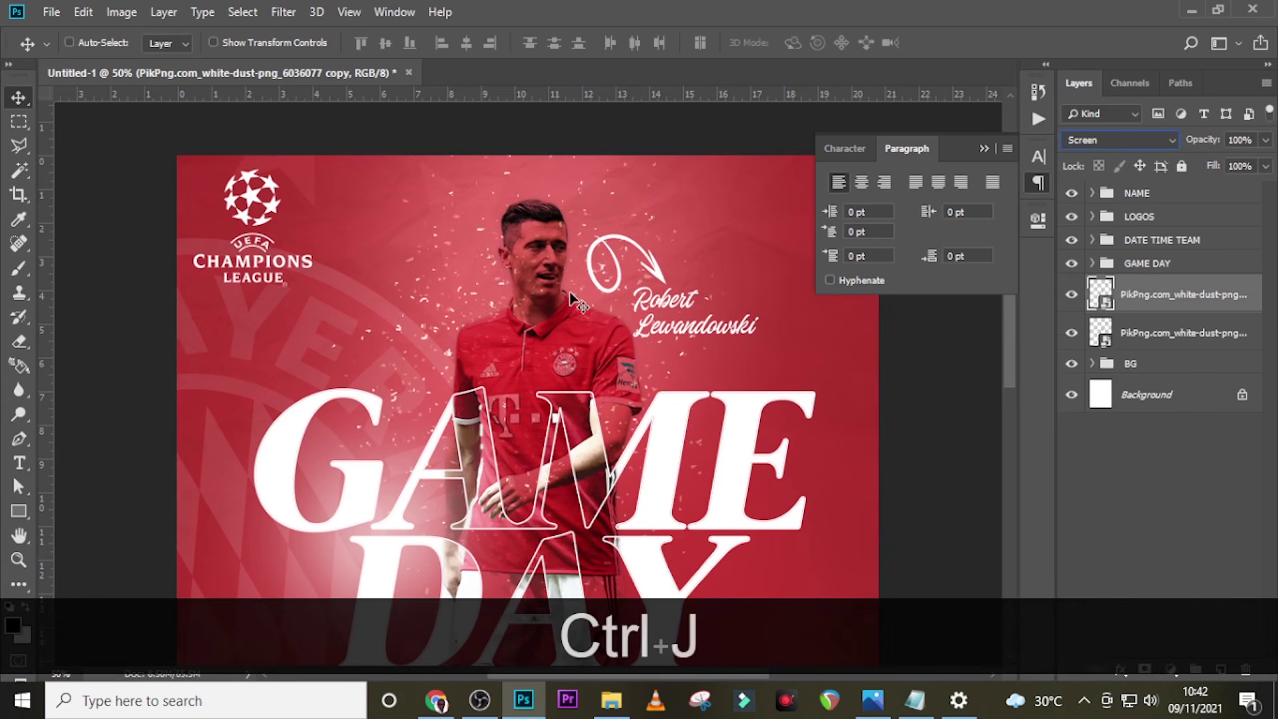
Move the duplicated dust layer down so its particles cover the player's legs below the GAME DAY title.
key(v)
click(984, 146)
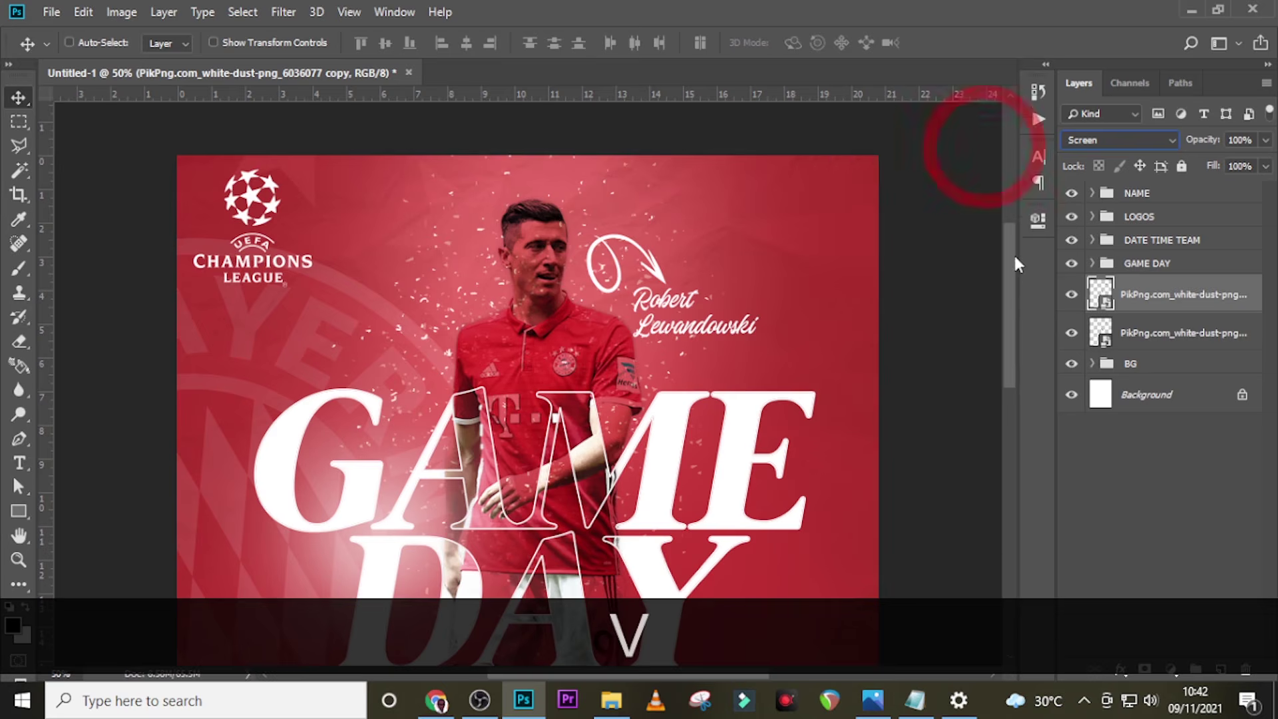
drag(1013, 253, 1003, 349)
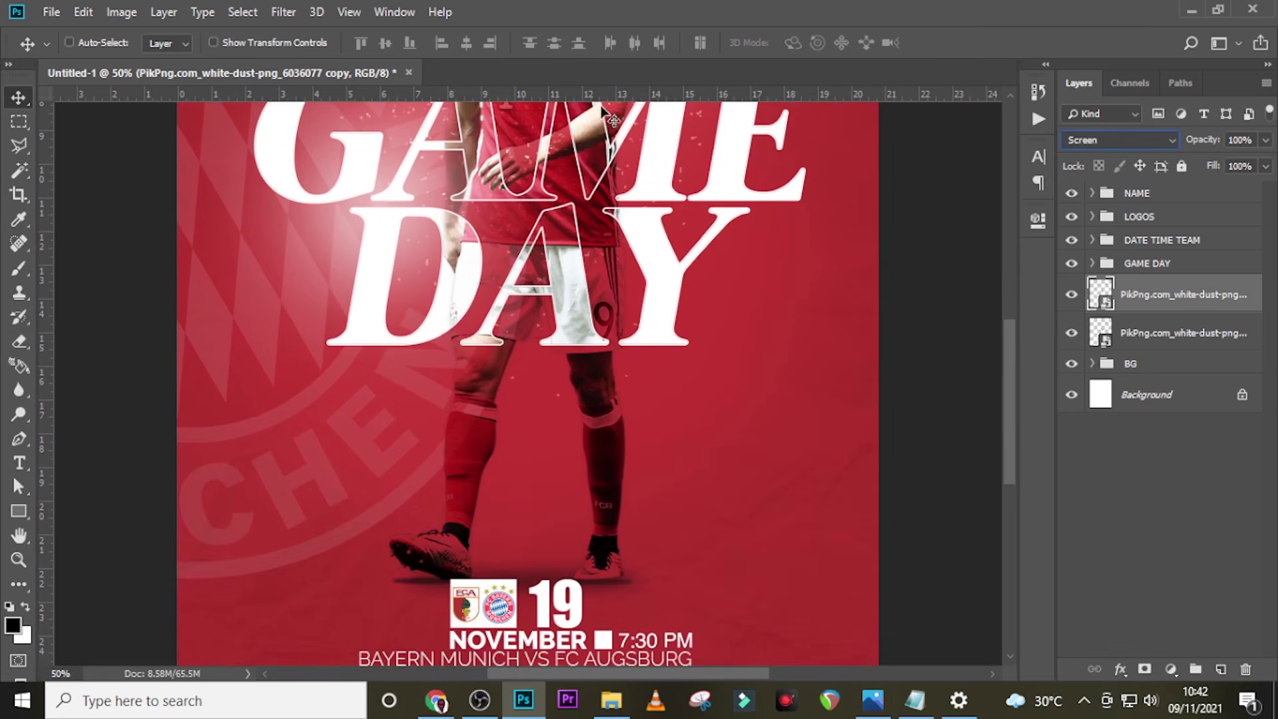
drag(585, 141, 572, 407)
Group the two white dust layers and name the group PARTICLES.
key(shift+ctrl+0)
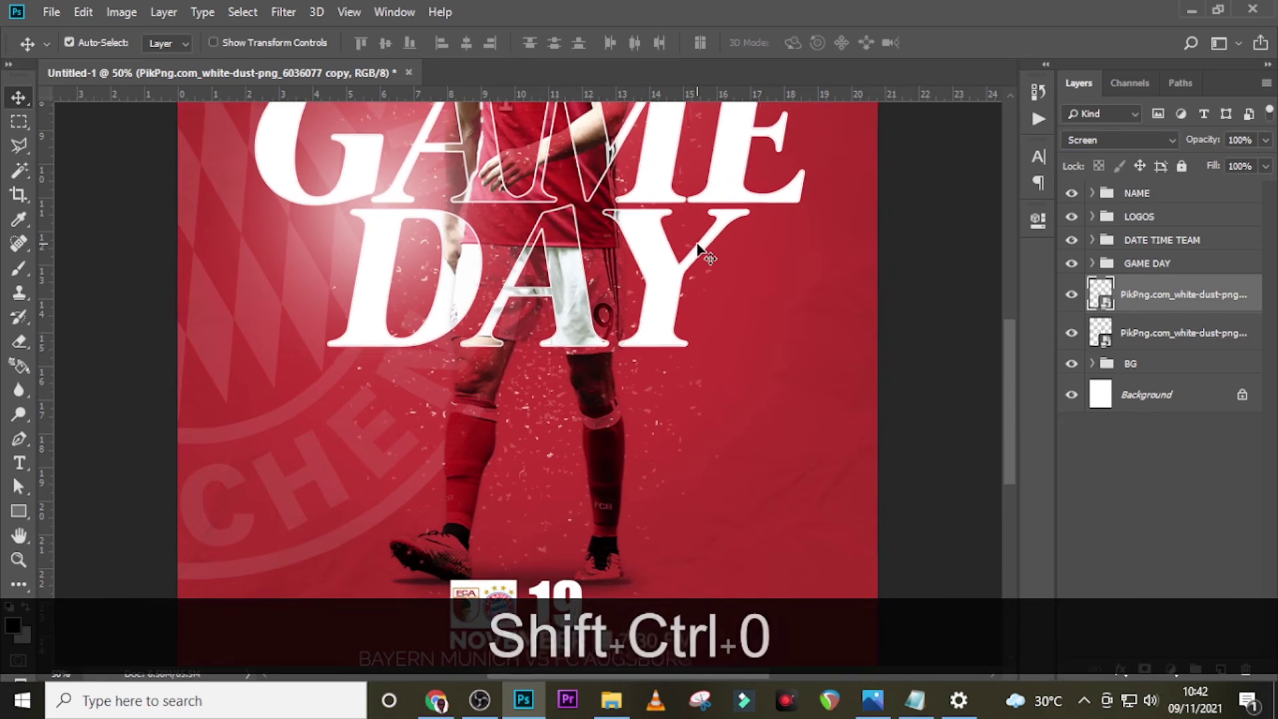
ctrl+click(1158, 331)
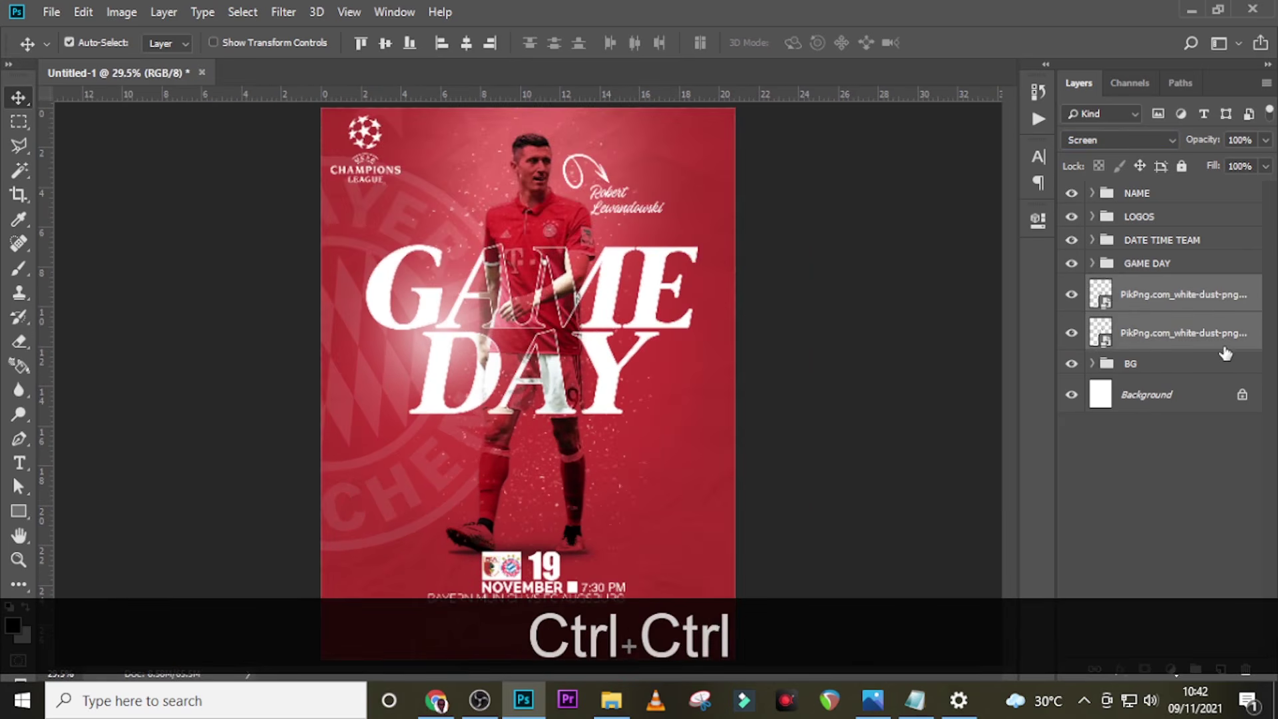
key(ctrl+g)
double_click(1143, 288)
key(Caps_Lock)
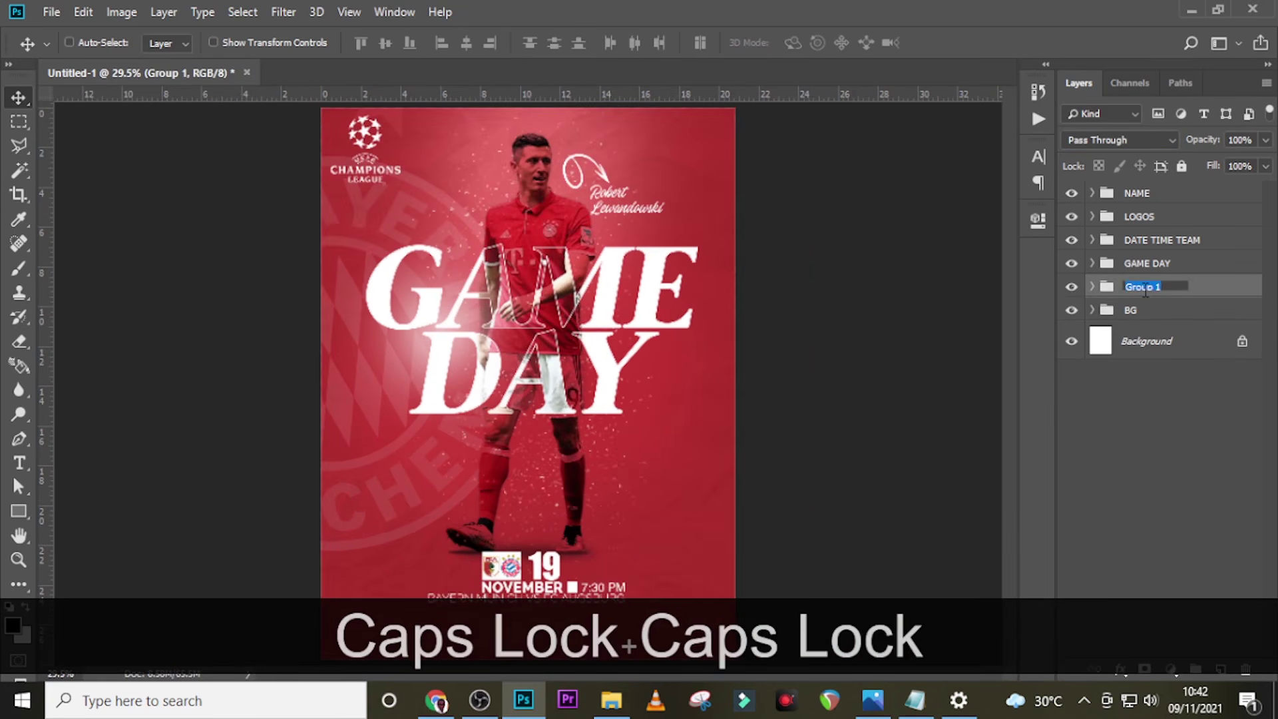
text(PARTICLES)
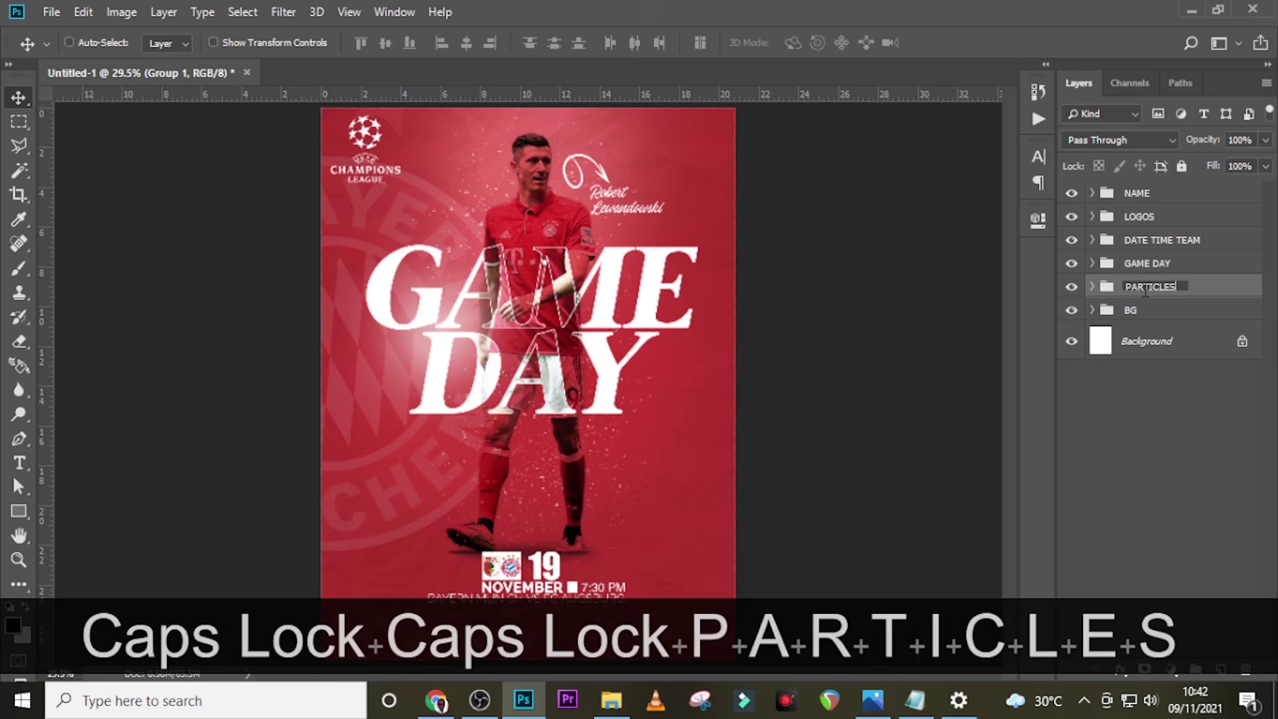
key(Return)
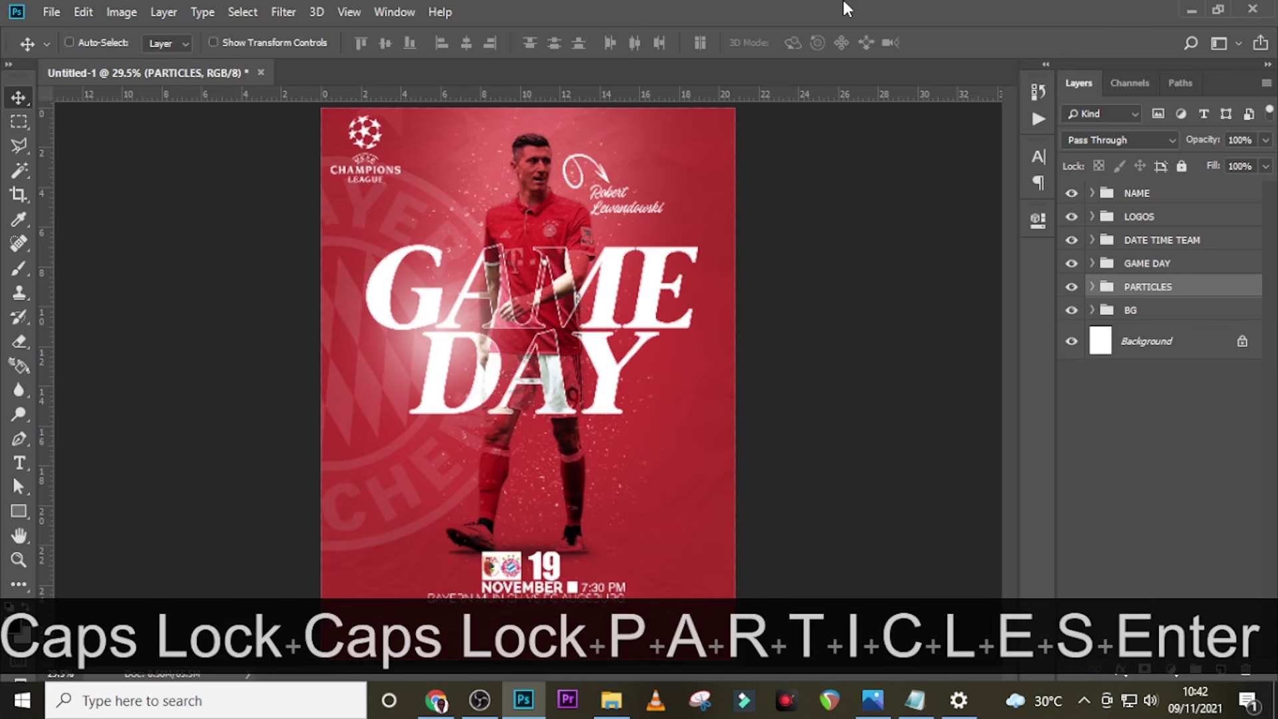